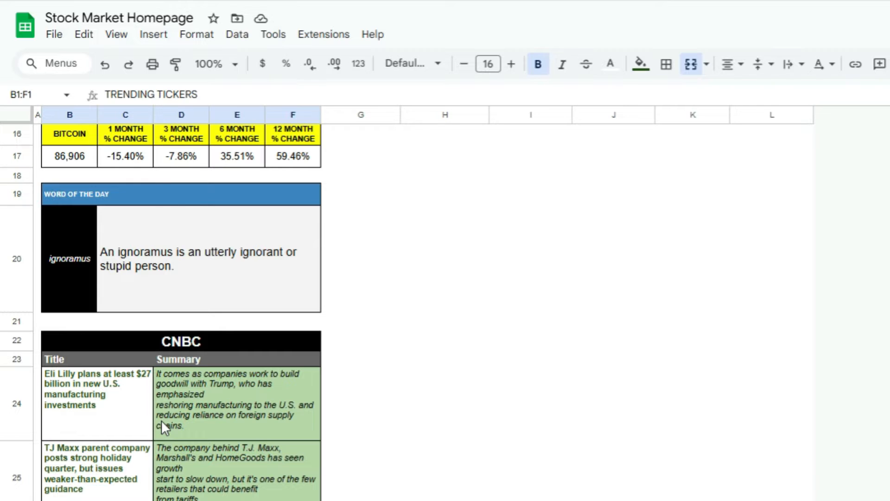
# Review the finished stock homepage sheet and the table of most discussed r/wallstreetbets stocks on Ape Wisdom
pyautogui.scroll(5, 160, 419)
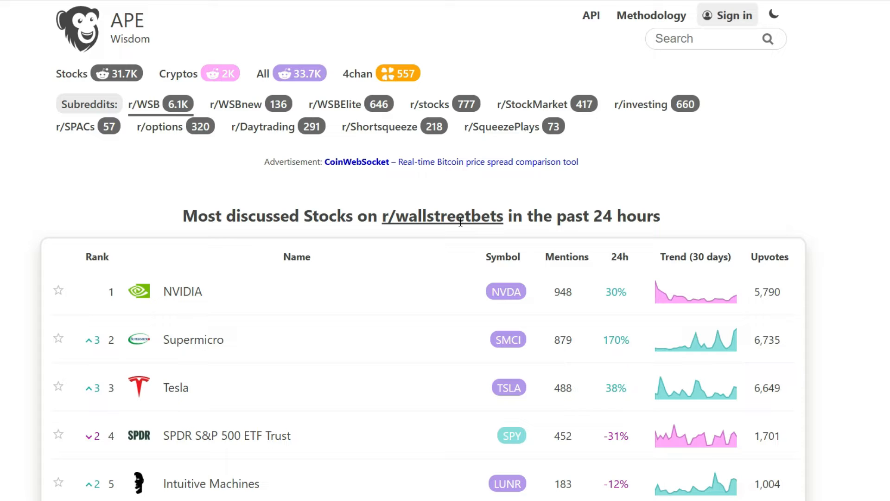
pyautogui.scroll(-5, 380, 281)
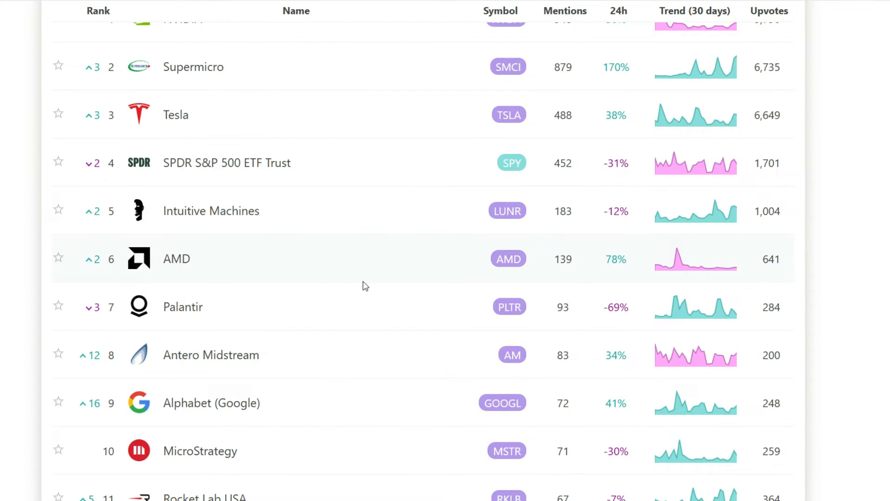
pyautogui.scroll(5, 365, 285)
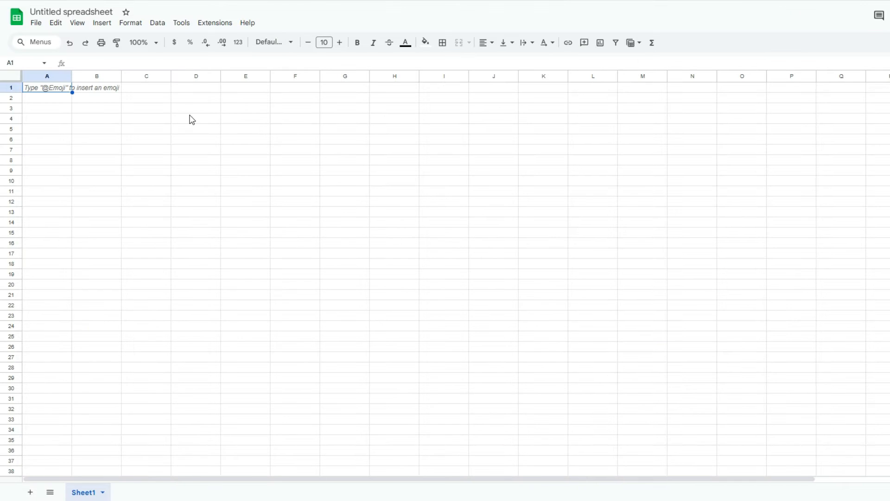
pyautogui.write('=importh')
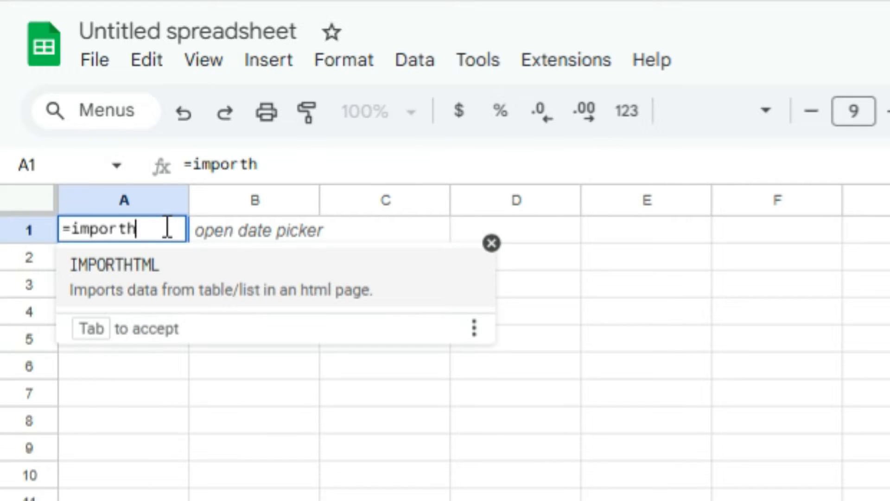
pyautogui.press('Tab')
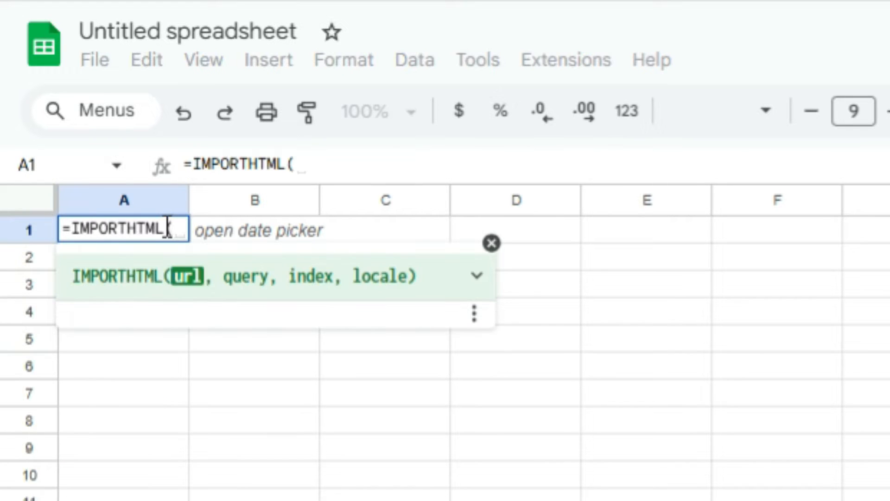
pyautogui.write('"')
pyautogui.write('https://apewisdom.io/wallstreetbets/')
pyautogui.write('"')
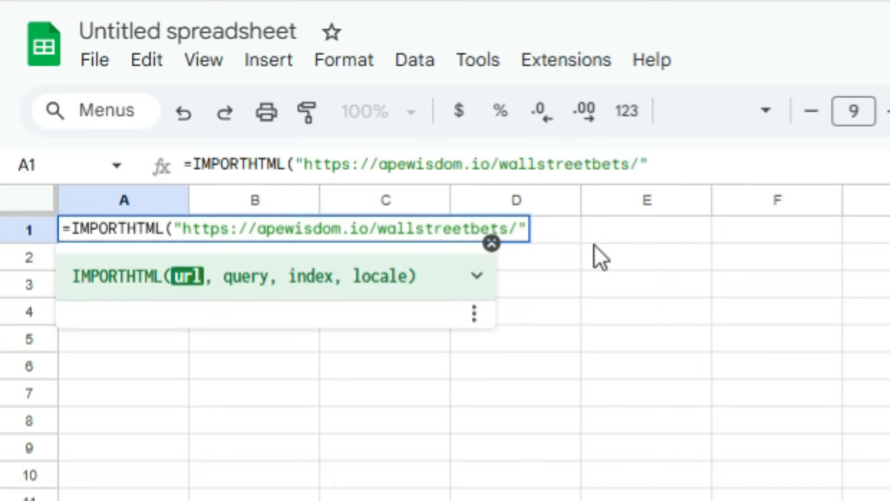
pyautogui.write(',"')
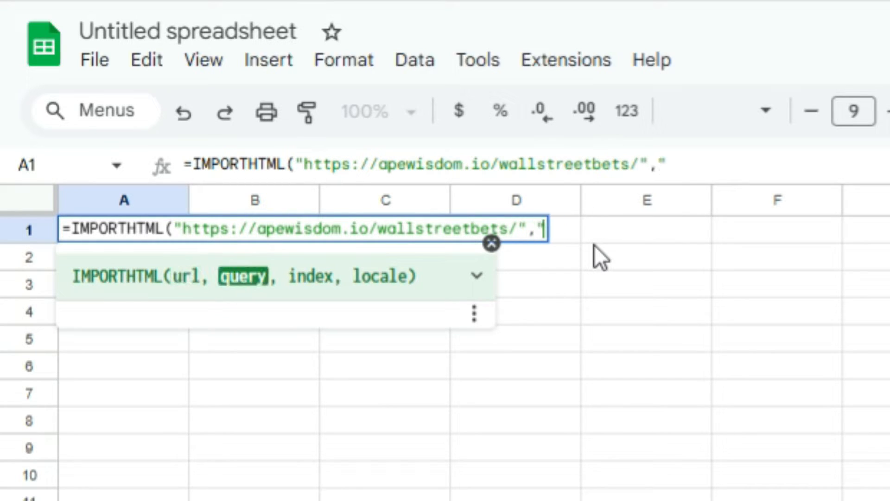
pyautogui.write('table",')
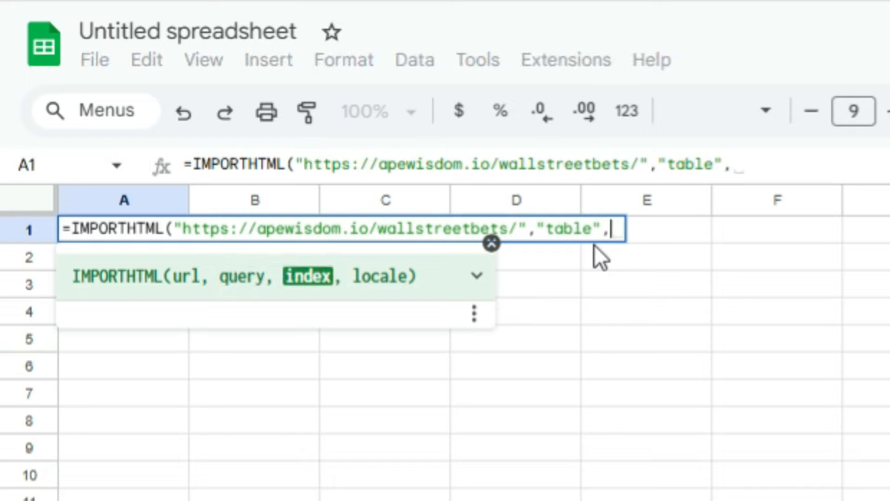
pyautogui.write('1')
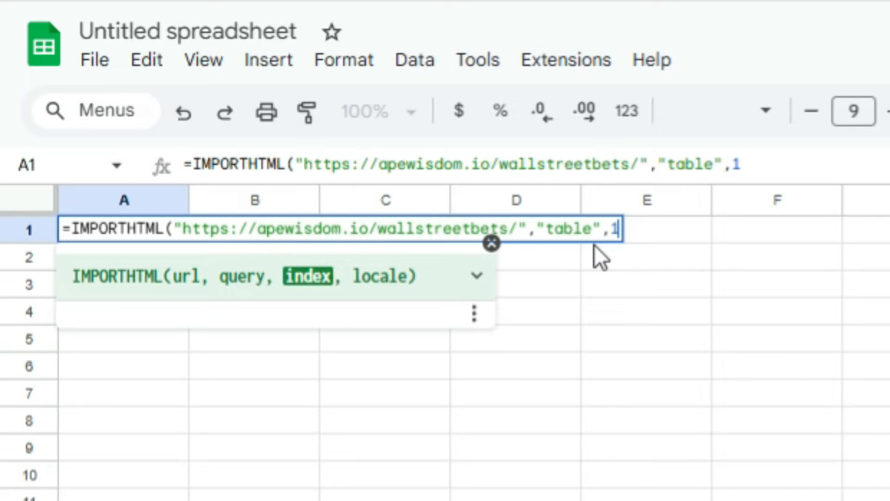
pyautogui.write(')')
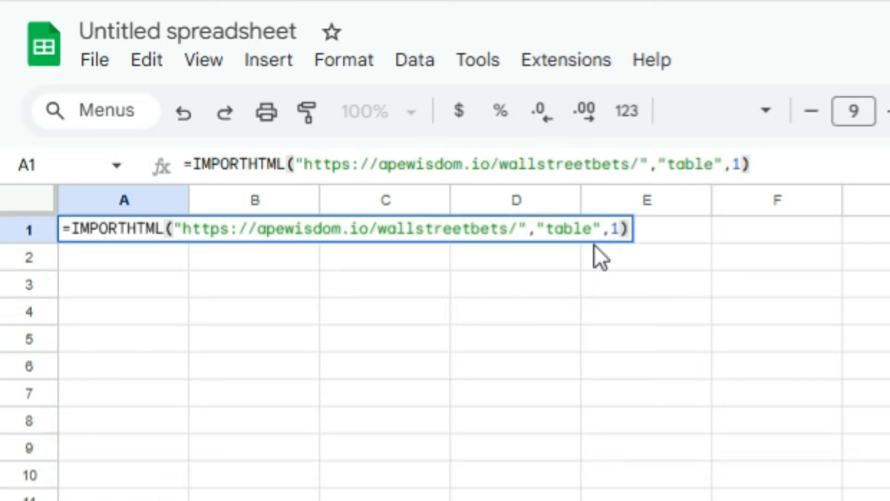
pyautogui.press('Return')
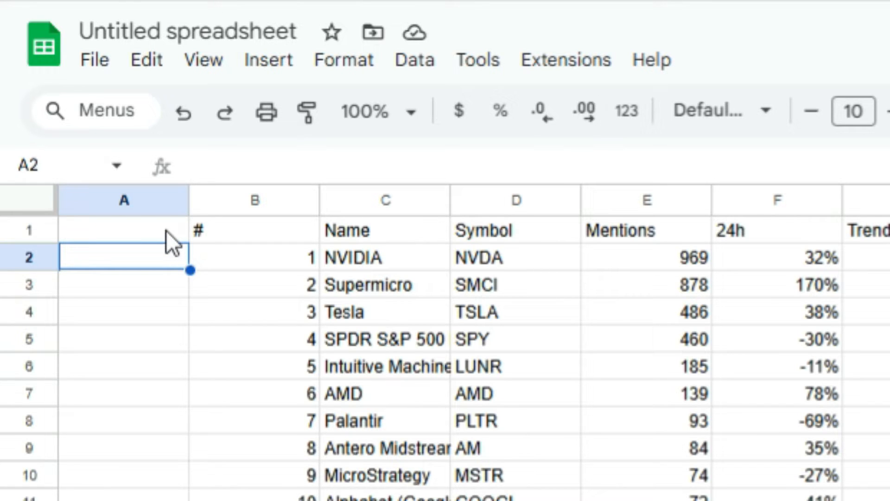
pyautogui.click(140, 233)
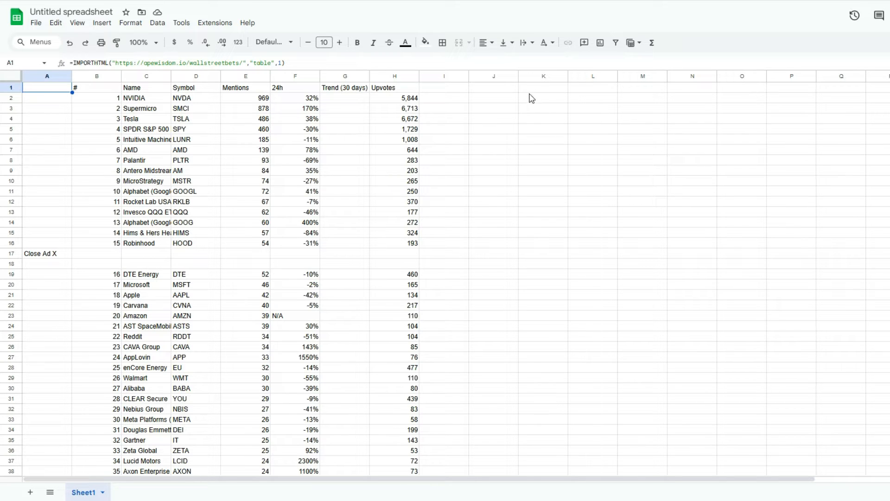
# Start a FILTER formula in J1 with the symbol column D2:D107 as its range
pyautogui.click(513, 89)
pyautogui.write('=FILTER(')
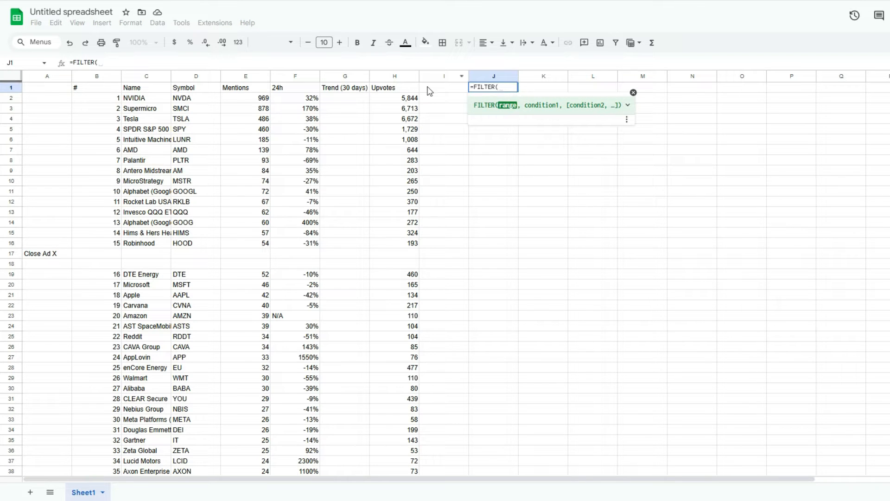
pyautogui.click(194, 102)
pyautogui.scroll(-20, 204, 204)
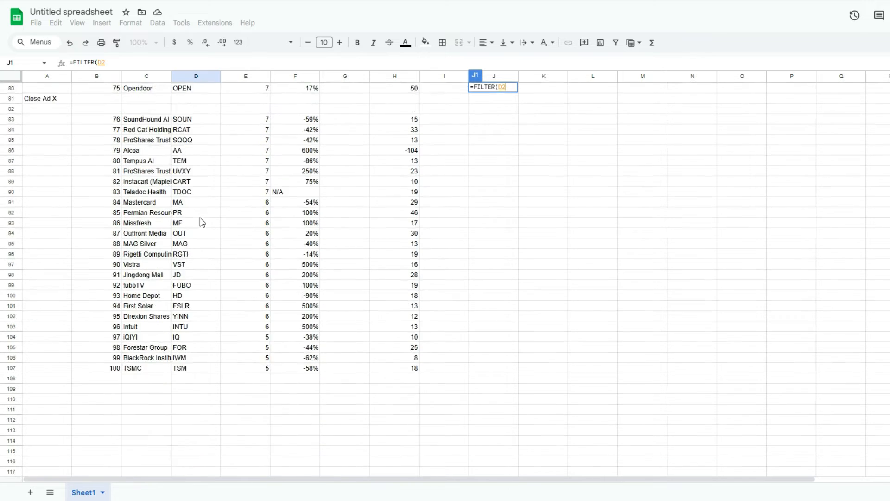
pyautogui.keyDown('shift'); pyautogui.click(201, 149); pyautogui.keyUp('shift')
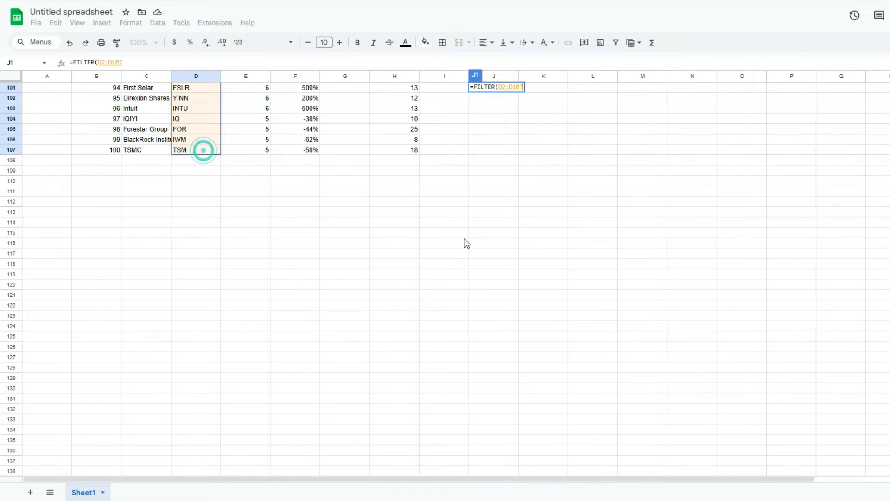
pyautogui.scroll(8, 433, 243)
pyautogui.scroll(20, 431, 244)
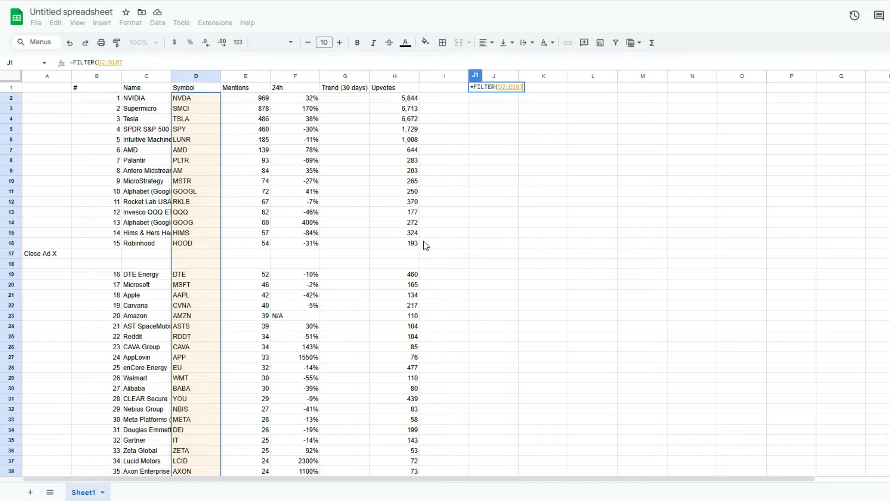
pyautogui.write(',')
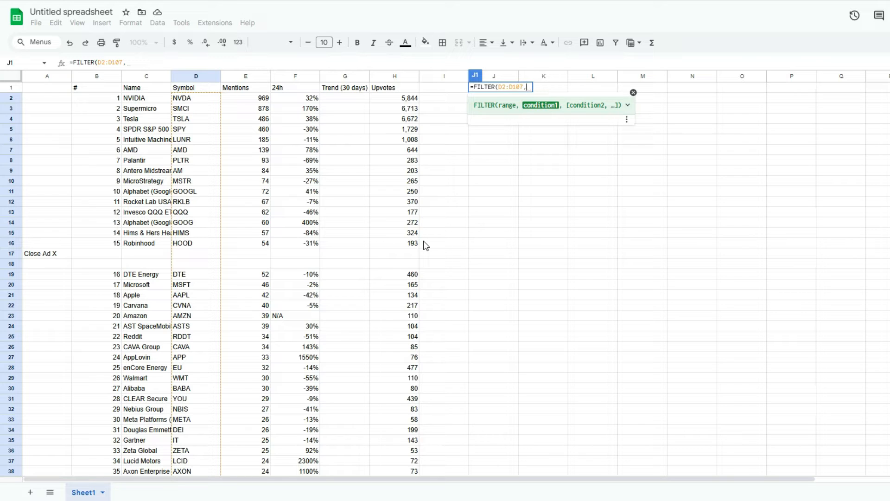
# Complete the FILTER formula with the condition ISNUMBER(E2:E107) on the mentions column and check the resulting ticker list
pyautogui.write('isnumber(')
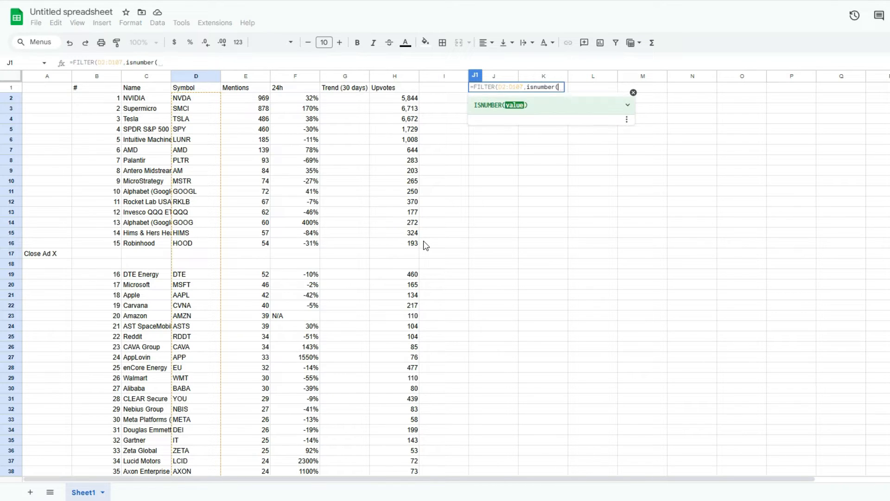
pyautogui.click(292, 98)
pyautogui.scroll(-2, 310, 219)
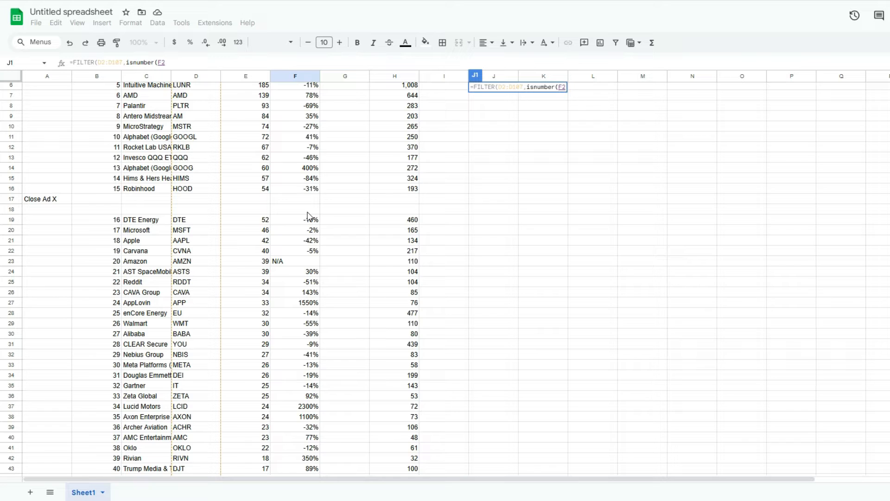
pyautogui.scroll(2, 306, 218)
pyautogui.click(249, 96)
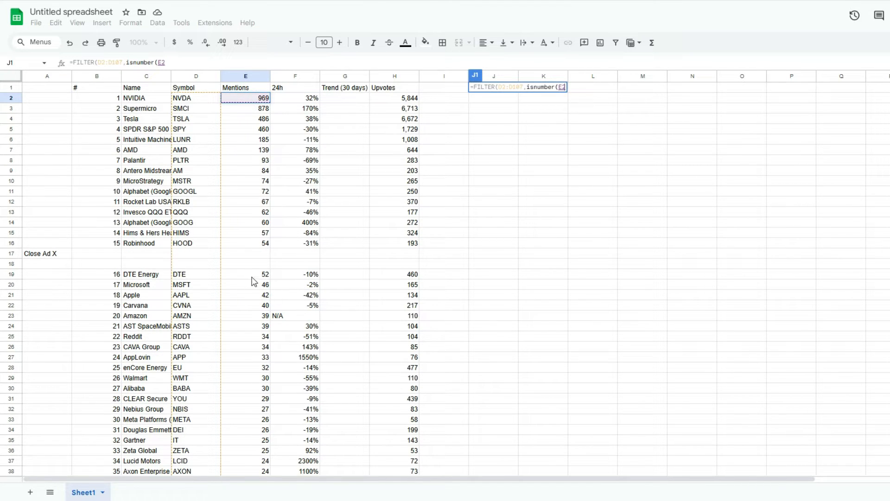
pyautogui.scroll(-20, 255, 278)
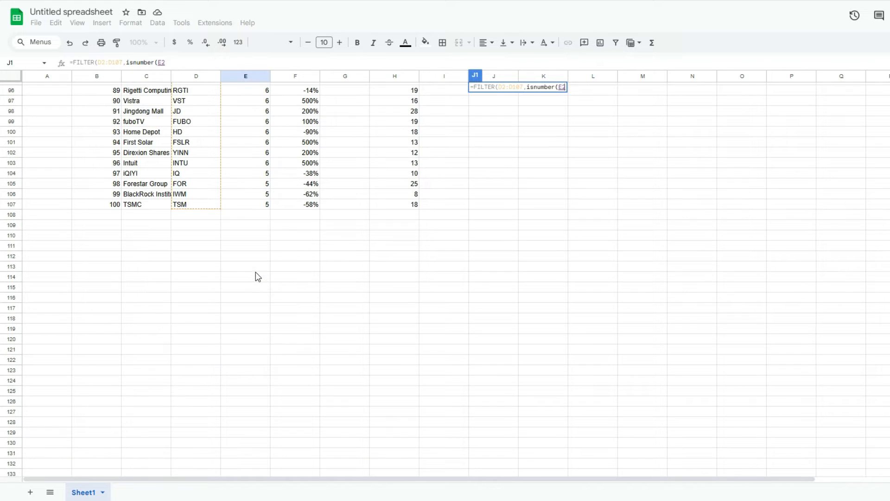
pyautogui.keyDown('shift'); pyautogui.click(262, 206); pyautogui.keyUp('shift')
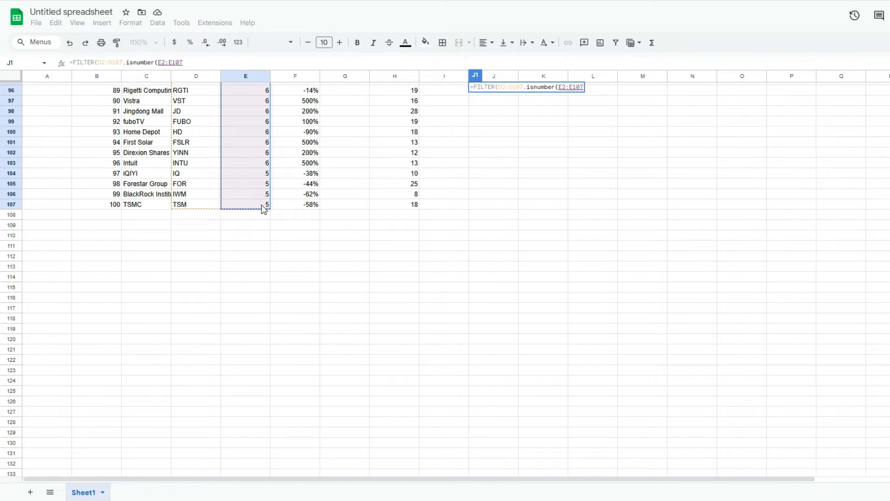
pyautogui.write(')')
pyautogui.press('Return')
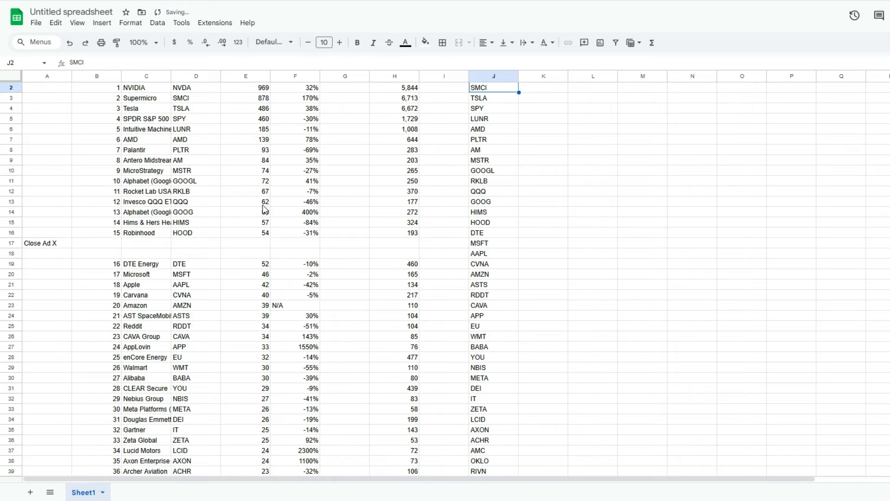
pyautogui.scroll(-15, 528, 204)
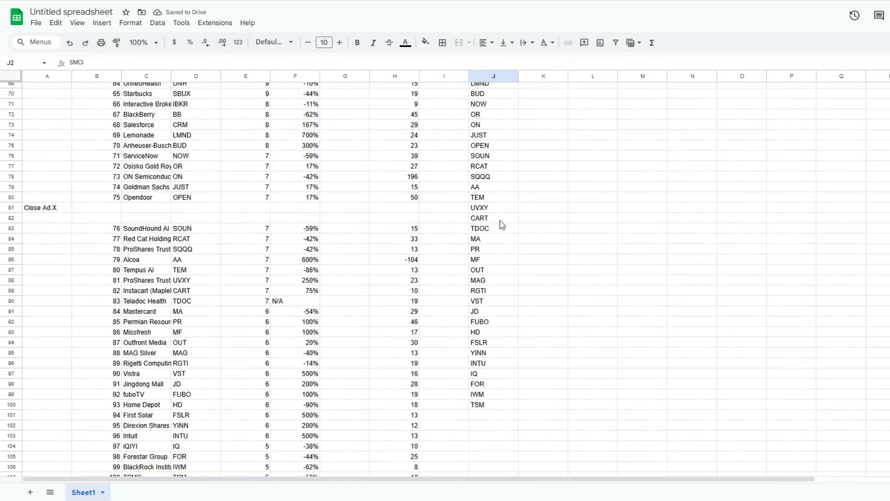
pyautogui.scroll(7, 500, 222)
pyautogui.scroll(10, 499, 221)
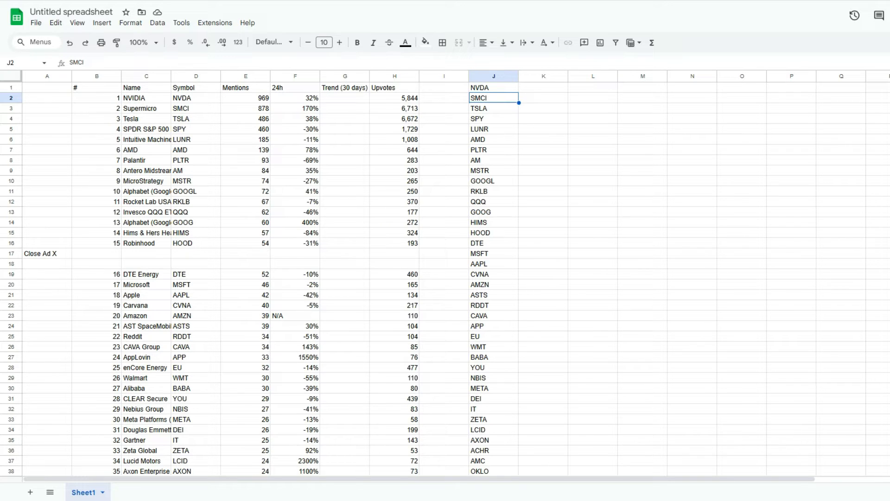
# Enter =GOOGLEFINANCE(J1,"changepct") in K1 to get the daily percent change of the first ticker
pyautogui.click(549, 90)
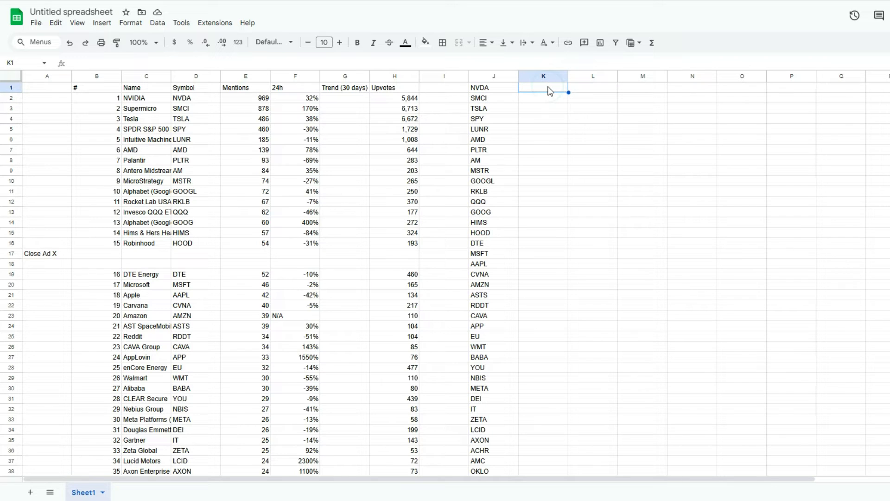
pyautogui.write('=GOOGLEFINANCE(')
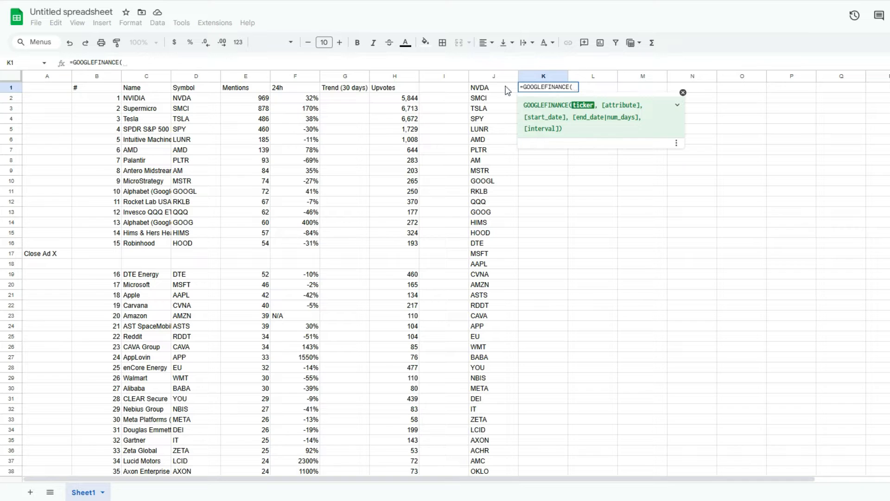
pyautogui.click(481, 88)
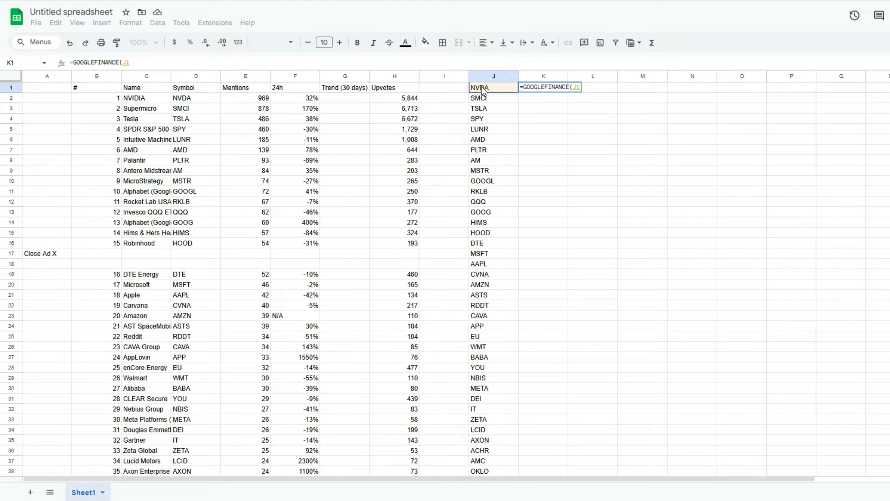
pyautogui.write(',')
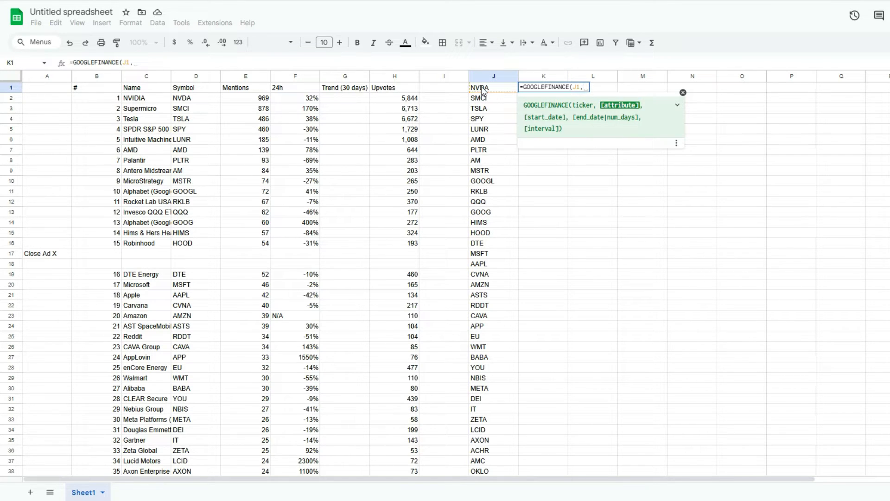
pyautogui.write('"changepct')
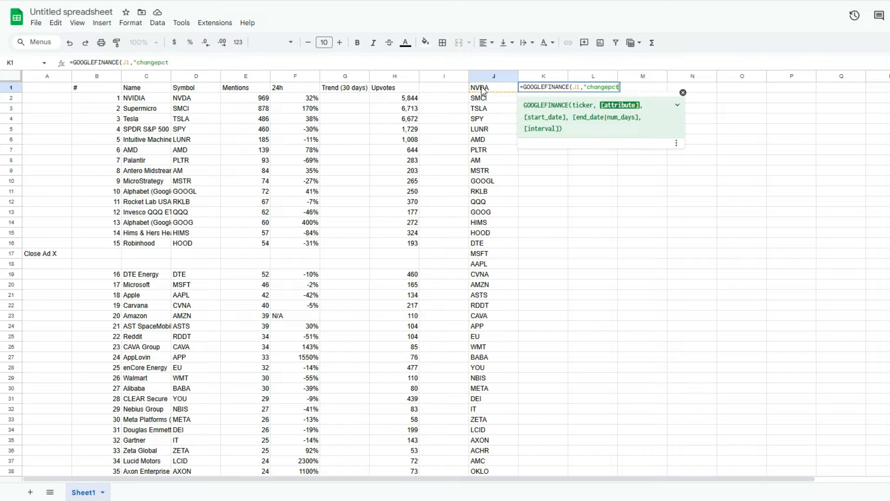
pyautogui.write('")')
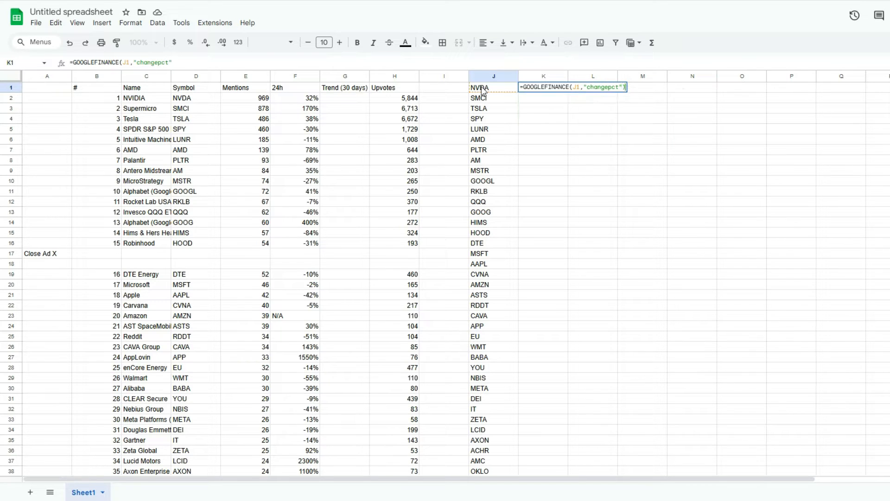
pyautogui.press('Return')
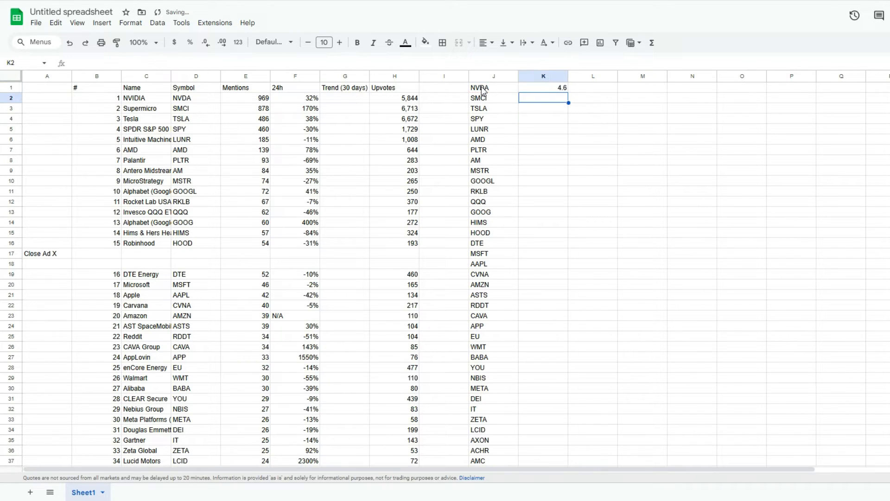
# Divide the K1 formula by 100 and format the cell as a percentage
pyautogui.press('Up')
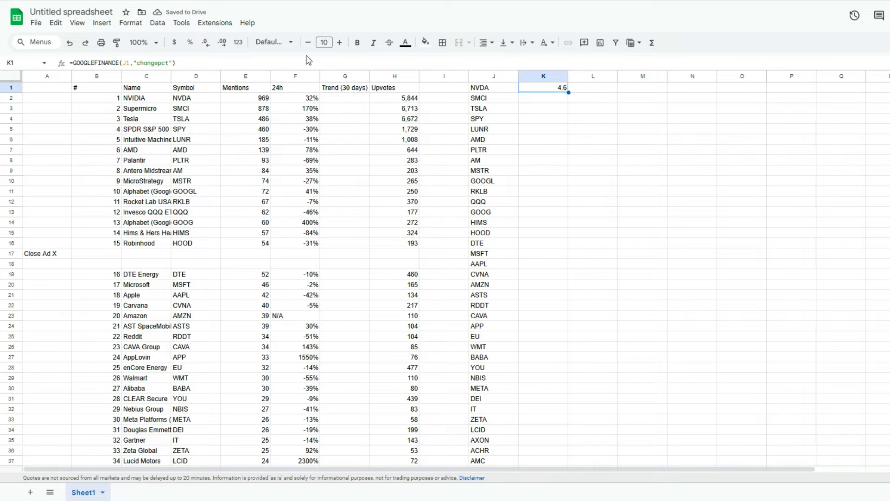
pyautogui.click(317, 69)
pyautogui.click(318, 63)
pyautogui.write('/100')
pyautogui.press('Return')
pyautogui.press('Up')
pyautogui.click(190, 42)
# Fill the K1 formula down alongside the ticker list and clear the stray copies from column L
pyautogui.click(569, 90)
pyautogui.doubleClick(570, 92)
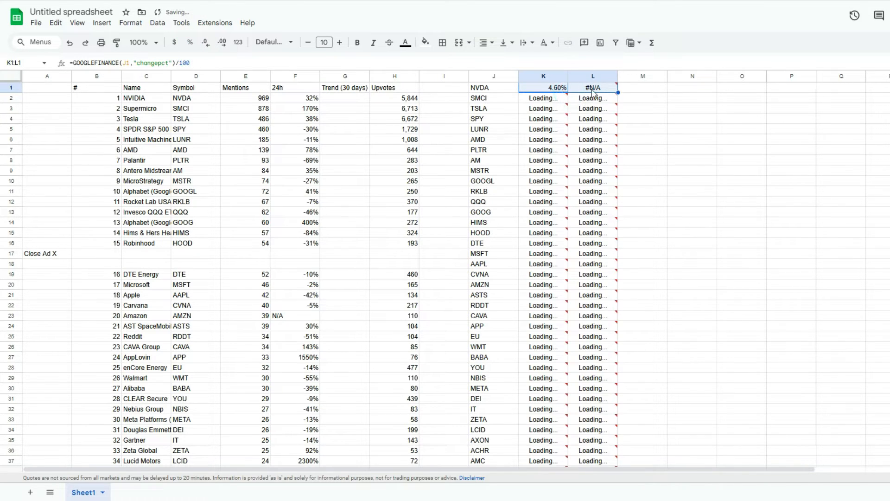
pyautogui.click(593, 76)
pyautogui.press('Delete')
pyautogui.click(559, 87)
pyautogui.scroll(-20, 551, 204)
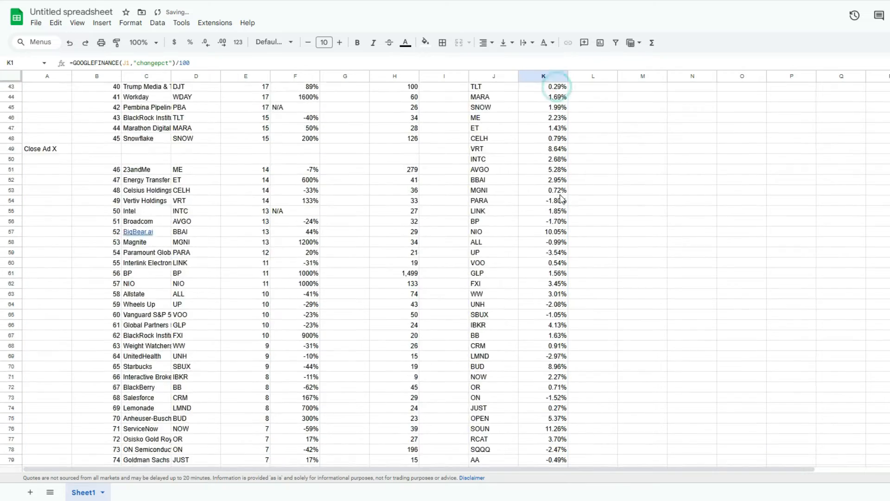
# Start a SORT formula in M1 using the ticker and percent change range J1:K100
pyautogui.scroll(14, 549, 211)
pyautogui.scroll(9, 549, 211)
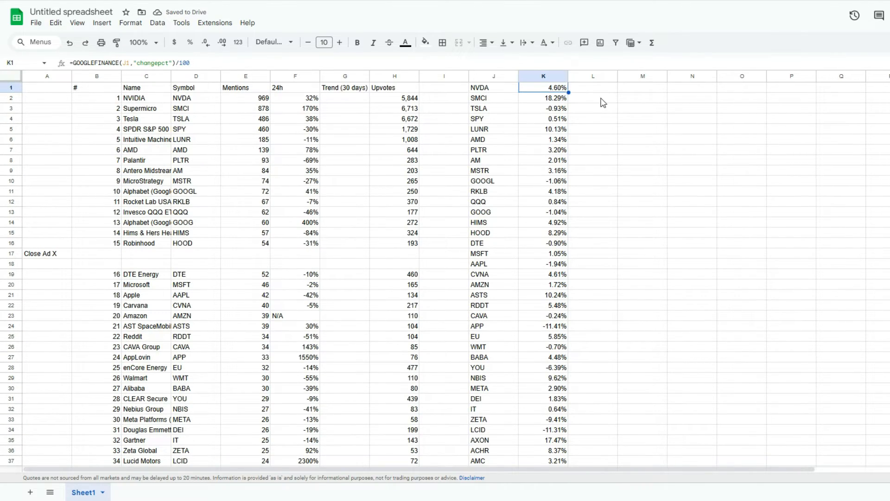
pyautogui.click(637, 91)
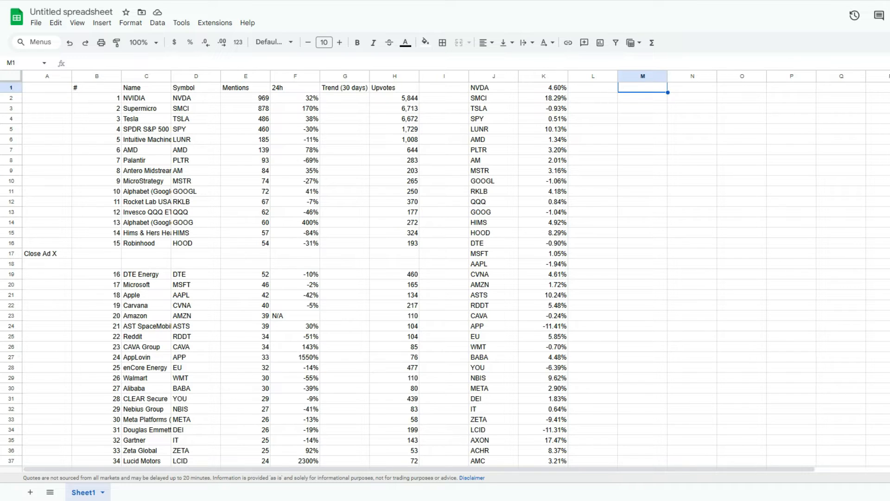
pyautogui.click(658, 87)
pyautogui.write('=SORT(')
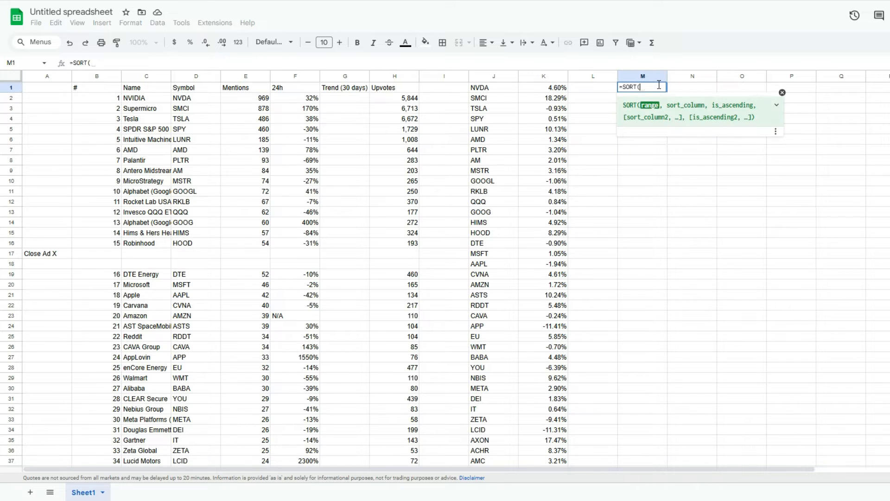
pyautogui.click(490, 88)
pyautogui.scroll(-15, 555, 262)
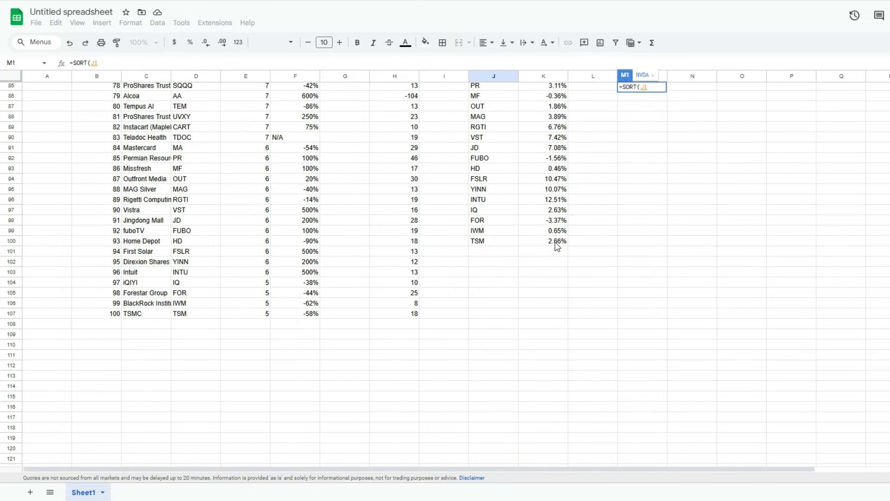
pyautogui.keyDown('shift'); pyautogui.click(557, 242); pyautogui.keyUp('shift')
pyautogui.write(',')
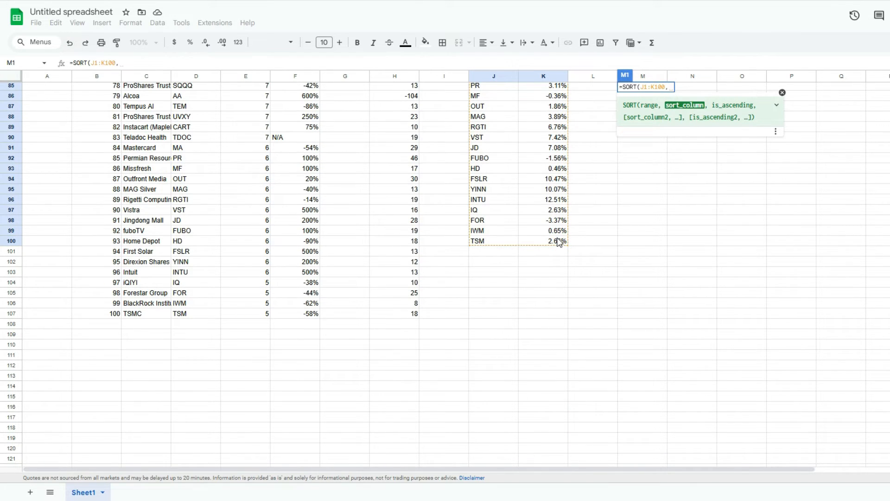
# Complete the SORT formula with K1:K100 as the sort column and false for descending order
pyautogui.scroll(15, 558, 242)
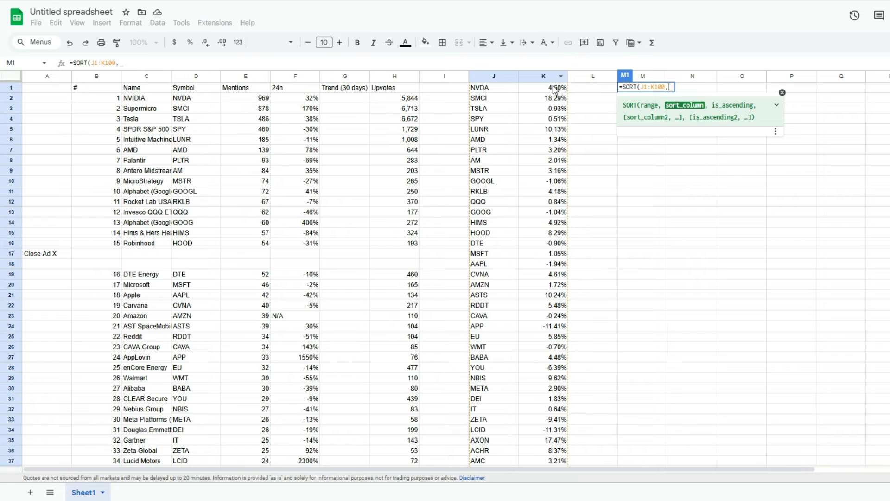
pyautogui.click(558, 87)
pyautogui.scroll(-15, 534, 170)
pyautogui.keyDown('shift'); pyautogui.click(554, 297); pyautogui.keyUp('shift')
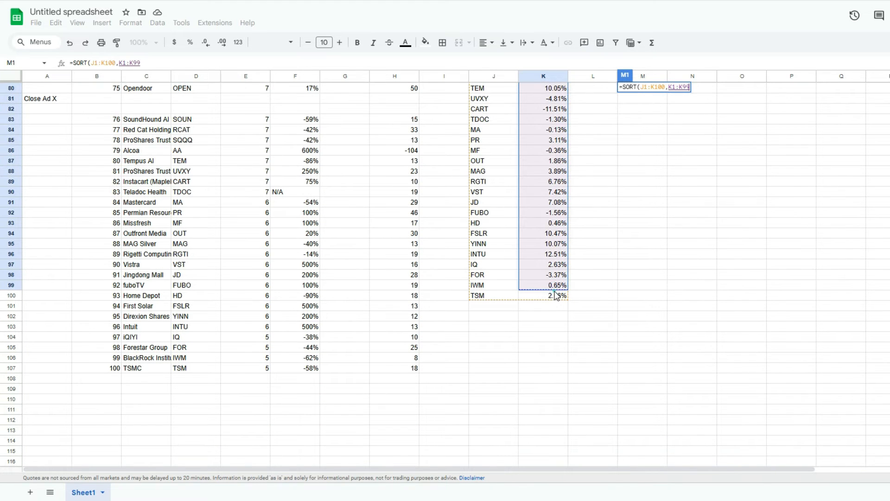
pyautogui.write(',')
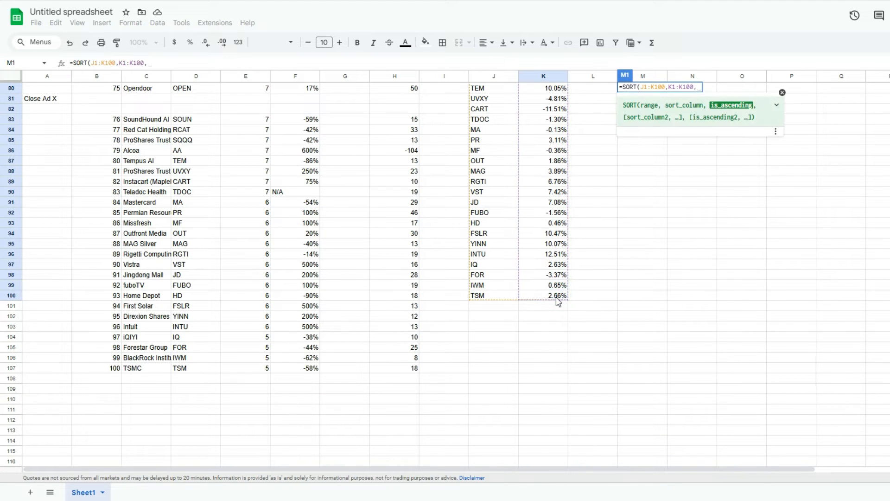
pyautogui.write('false')
pyautogui.press('Return')
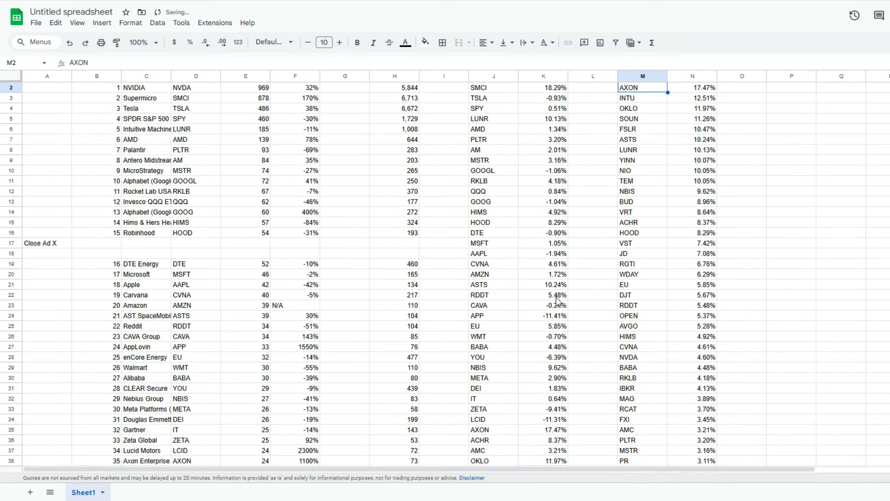
# Check the sorted tickers and percent changes in columns M and N from the first row to the last
pyautogui.scroll(1, 644, 232)
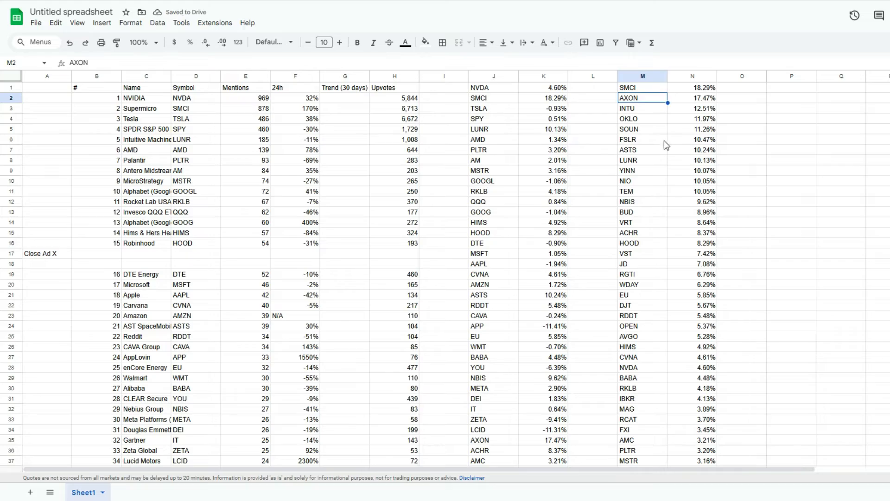
pyautogui.scroll(-20, 665, 143)
pyautogui.scroll(20, 683, 204)
pyautogui.click(644, 86)
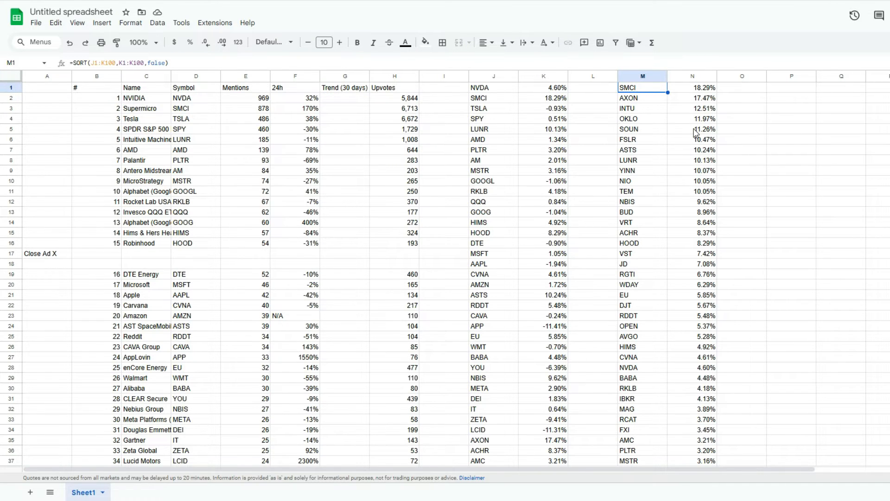
pyautogui.scroll(-20, 696, 132)
pyautogui.scroll(8, 667, 205)
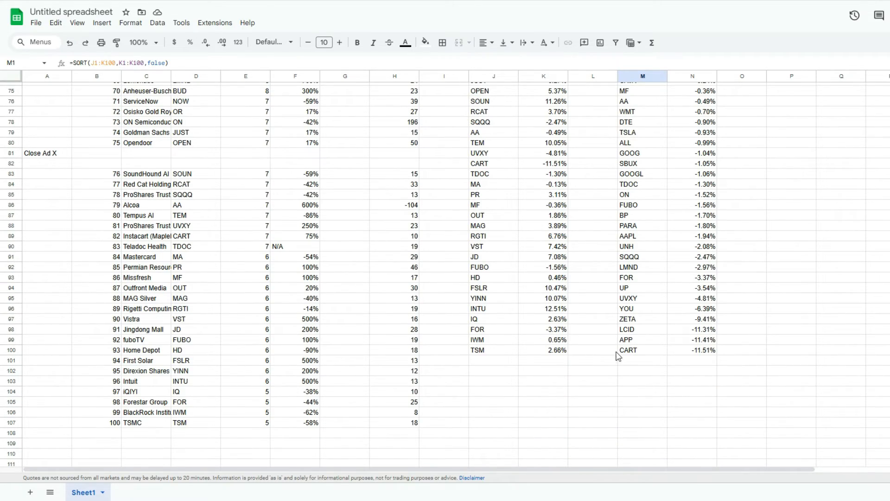
pyautogui.scroll(20, 667, 204)
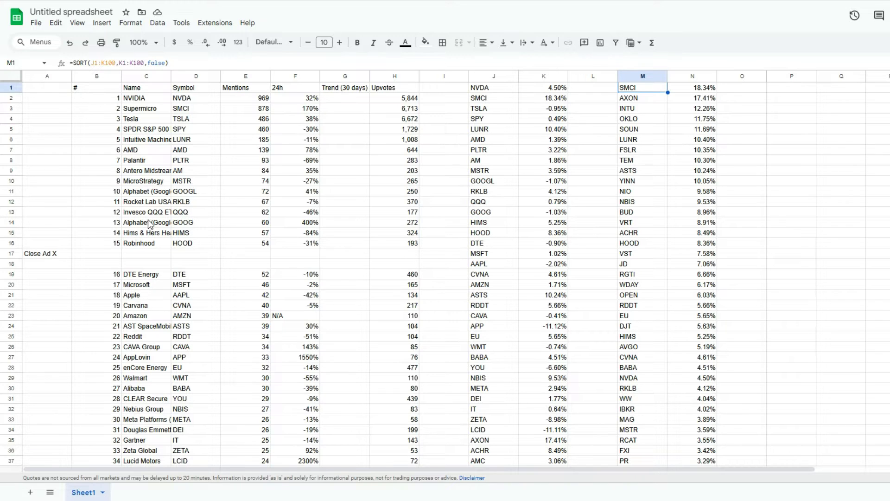
# Rename Sheet1 as Data
pyautogui.doubleClick(82, 492)
pyautogui.write('Data')
pyautogui.press('Return')
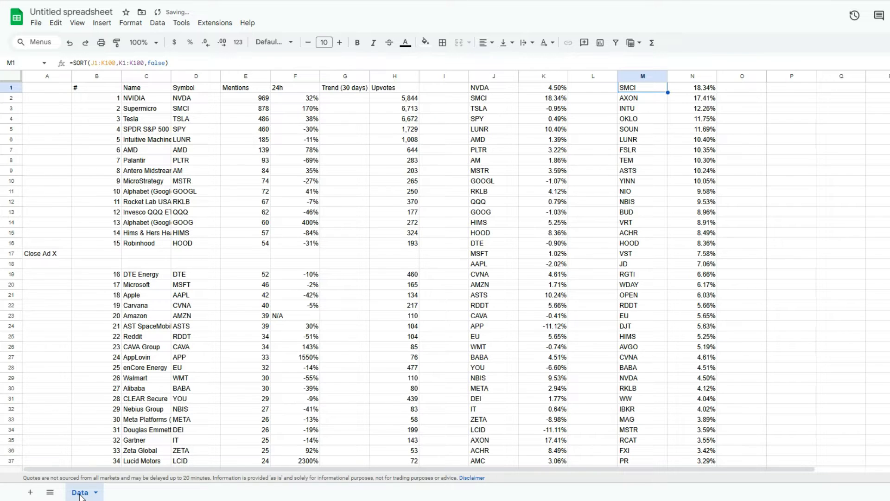
# Add a new sheet, place it before the Data sheet and name it Dashboard
pyautogui.click(30, 492)
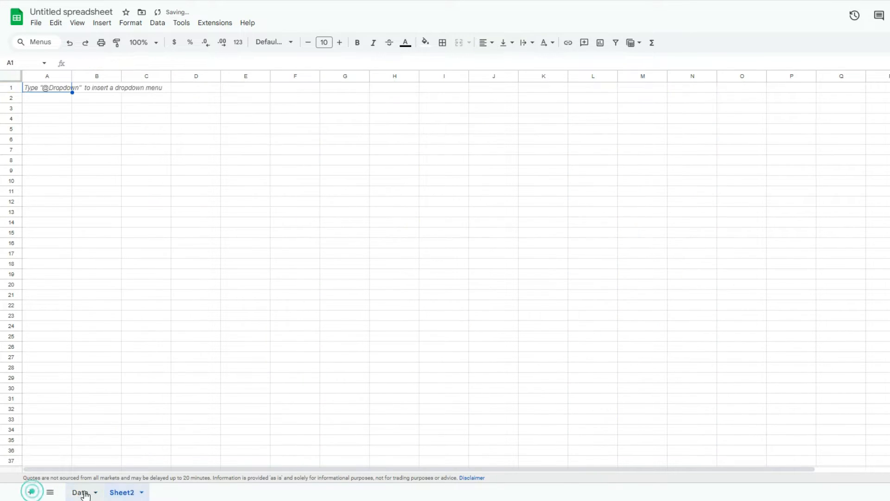
pyautogui.moveTo(125, 495); pyautogui.dragTo(84, 495)
pyautogui.doubleClick(83, 495)
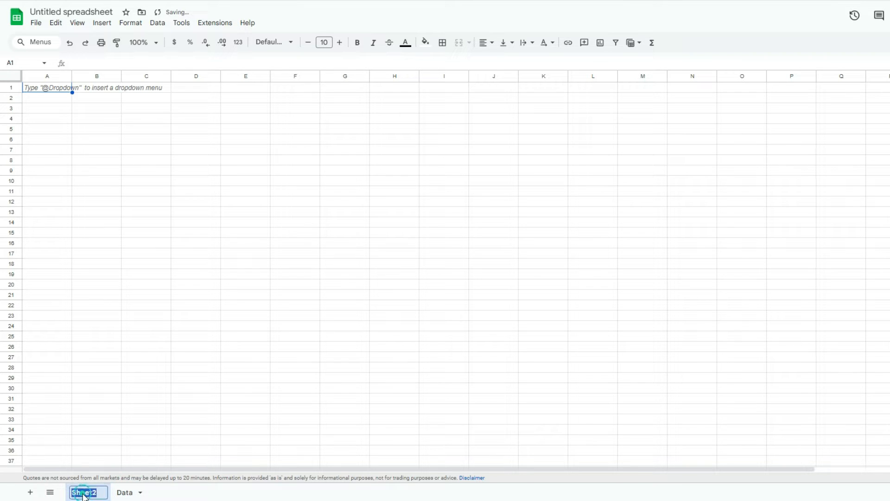
pyautogui.write('Dashboard')
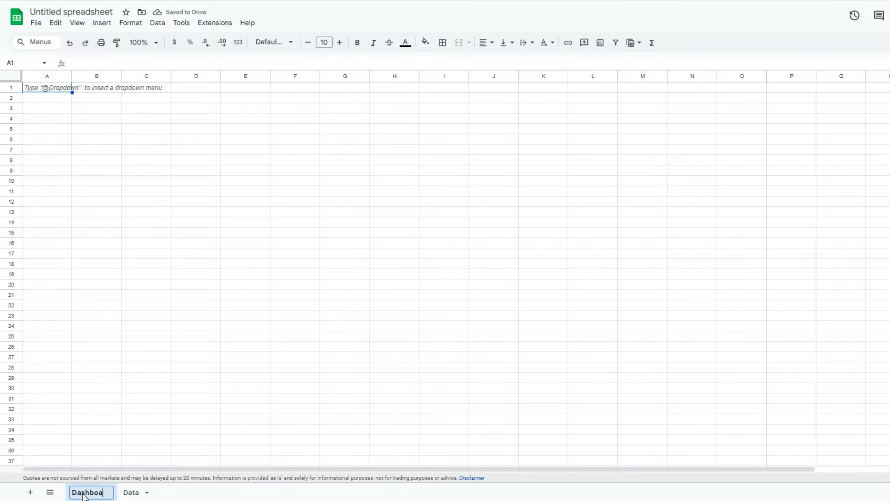
pyautogui.press('Return')
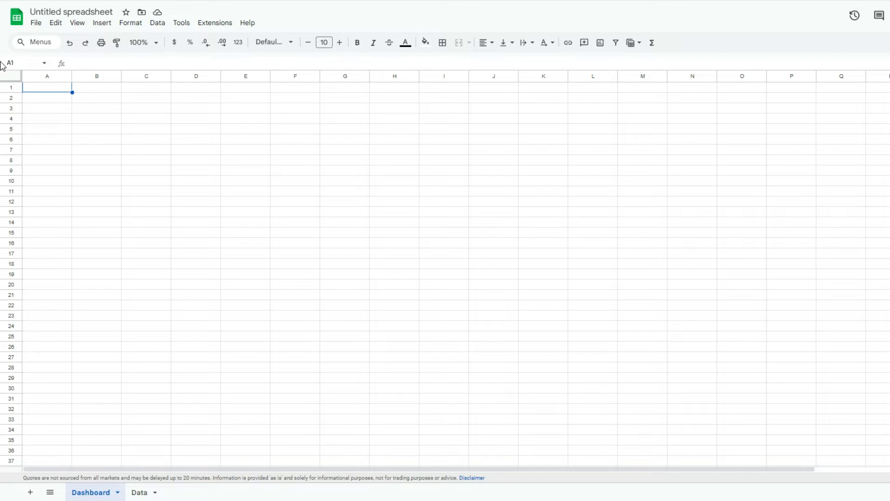
# Enter the heading TRENDING TICKERS in cell B1 of the Dashboard sheet
pyautogui.click(93, 79)
pyautogui.click(114, 89)
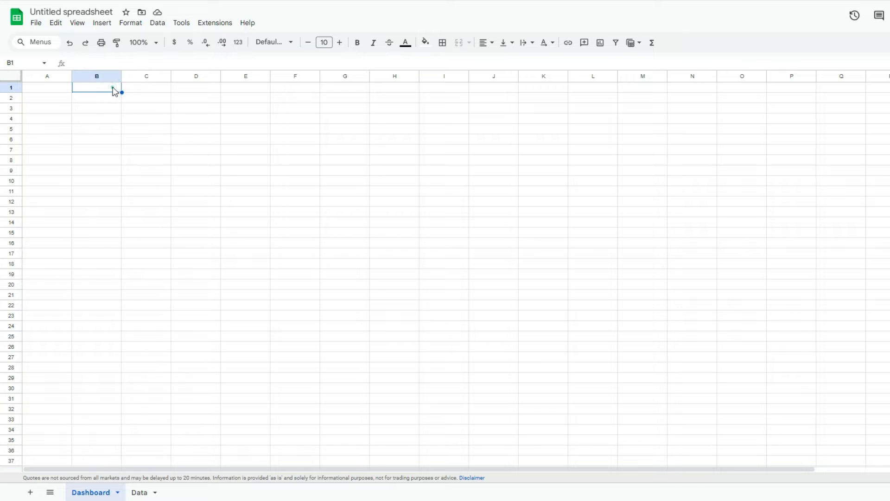
pyautogui.write('TRENDING TICKERS')
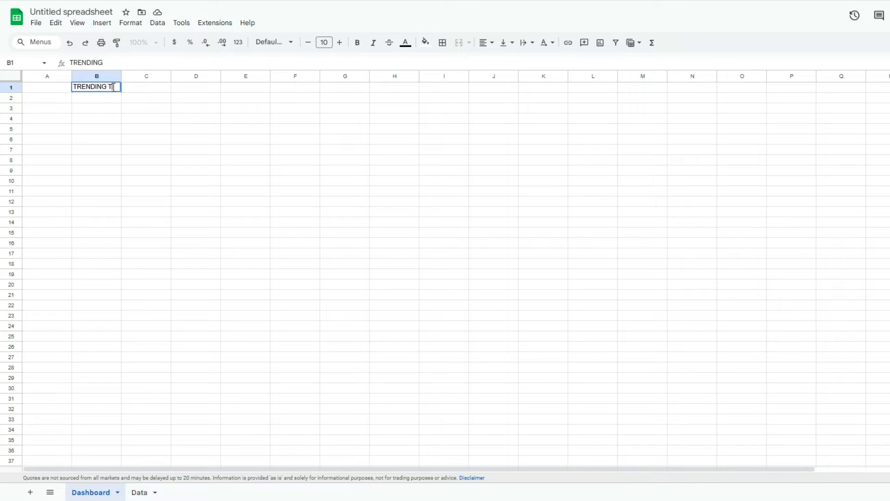
pyautogui.press('Return')
# Merge cells B1:F1 and center the TRENDING TICKERS heading across them
pyautogui.click(115, 91)
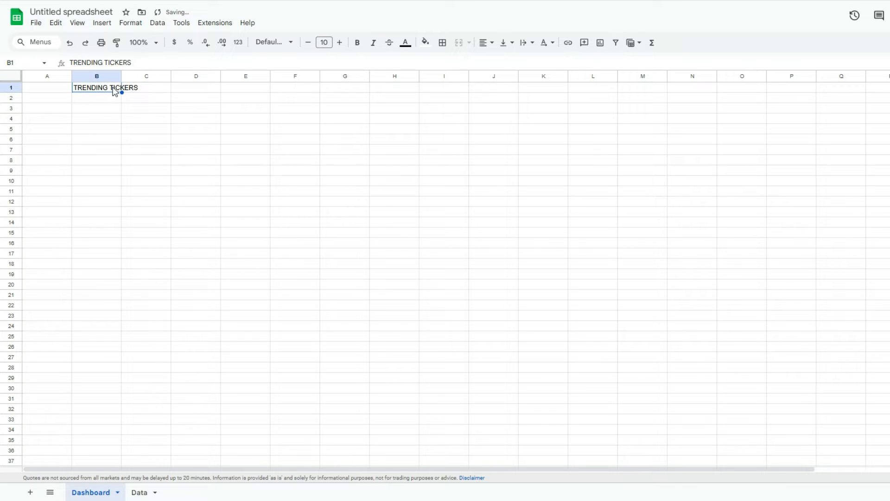
pyautogui.hotkey('shift', 'Right')
pyautogui.hotkey('shift', 'Right')
pyautogui.hotkey('shift', 'Right')
pyautogui.hotkey('shift', 'Right')
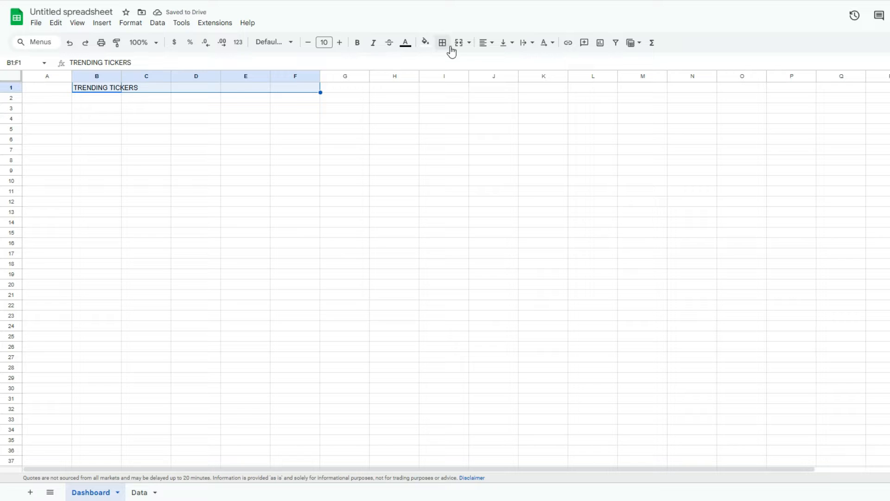
pyautogui.click(458, 42)
pyautogui.click(487, 42)
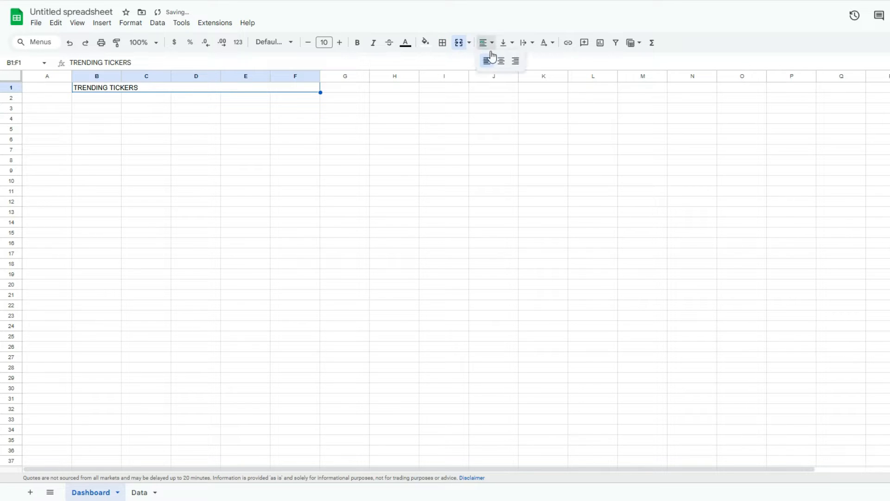
pyautogui.click(501, 60)
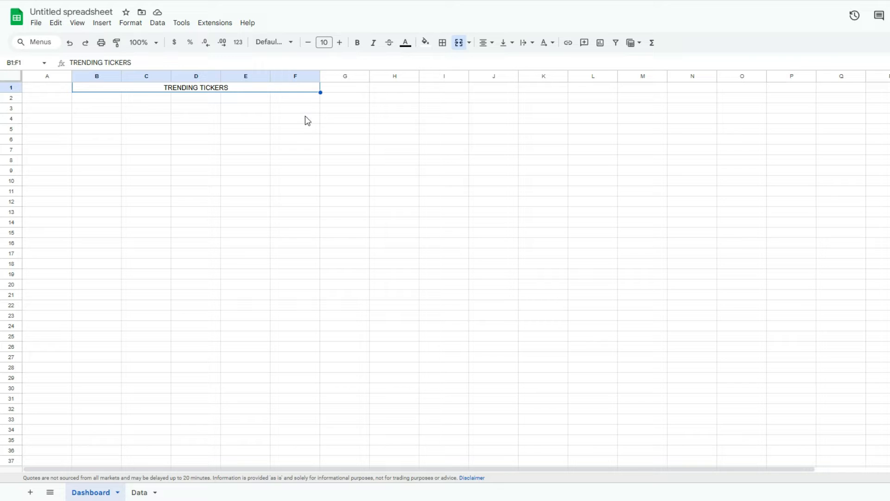
# Resize columns B through F to a width of 75 pixels
pyautogui.click(286, 76)
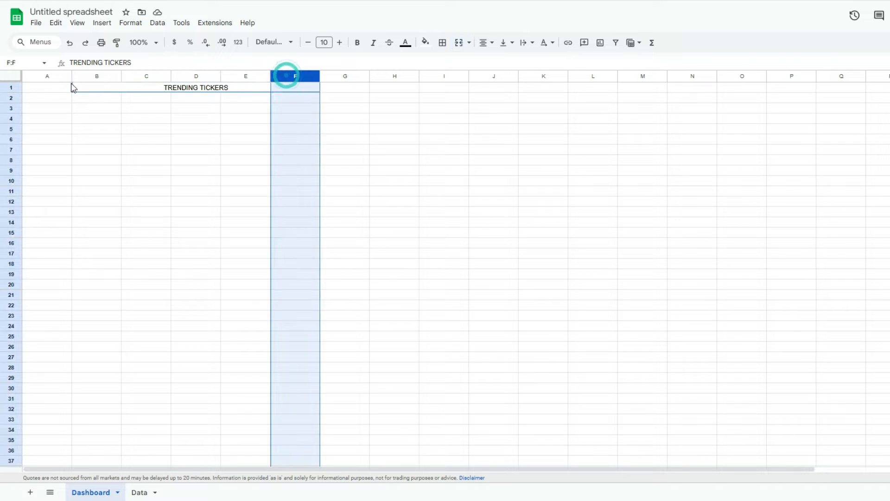
pyautogui.keyDown('shift'); pyautogui.click(104, 75); pyautogui.keyUp('shift')
pyautogui.rightClick(105, 75)
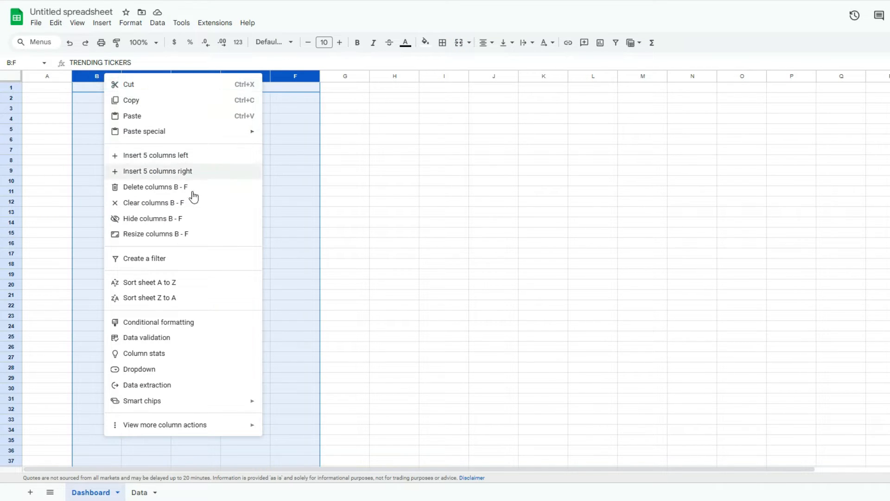
pyautogui.click(178, 234)
pyautogui.write('75')
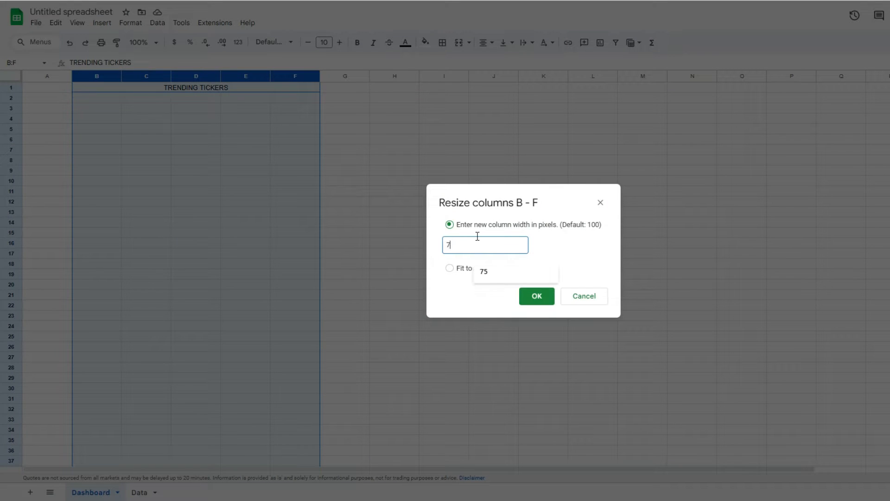
pyautogui.click(537, 295)
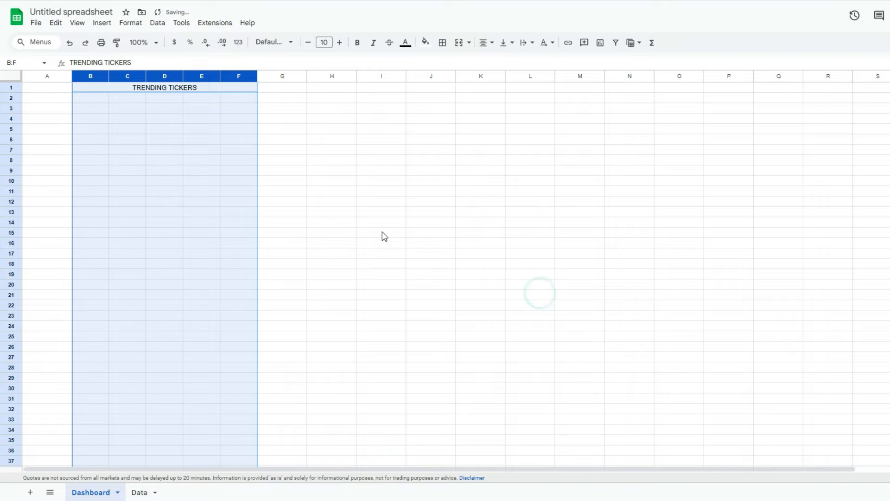
# Resize column A to a width of 10 pixels
pyautogui.click(48, 76)
pyautogui.rightClick(48, 77)
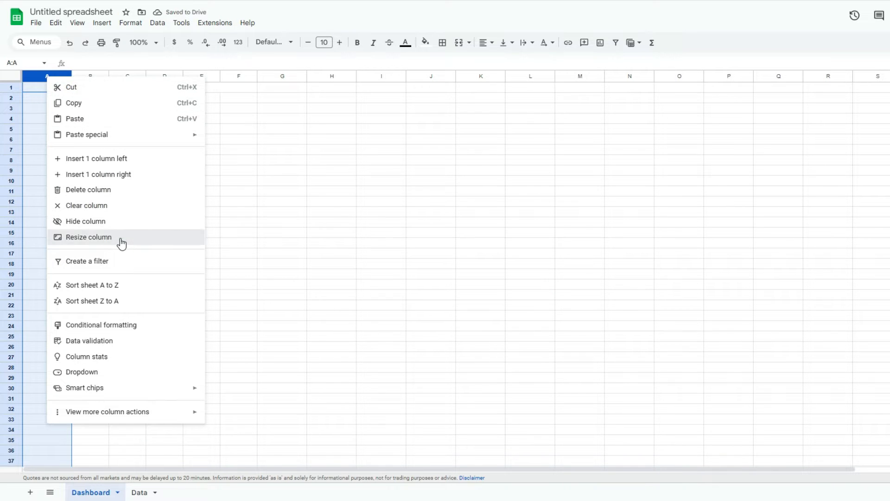
pyautogui.click(119, 238)
pyautogui.write('10')
pyautogui.press('Return')
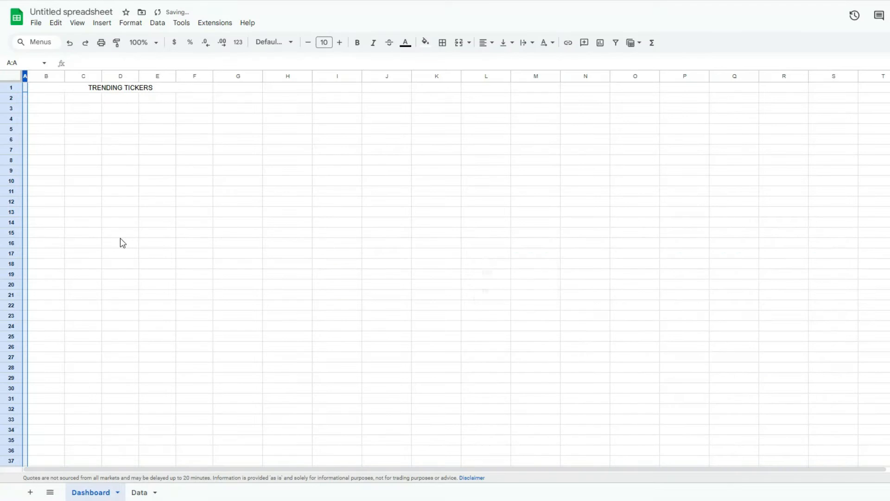
# Link Dashboard cell B2 to the top sorted ticker with =Data!M1
pyautogui.click(88, 90)
pyautogui.click(58, 100)
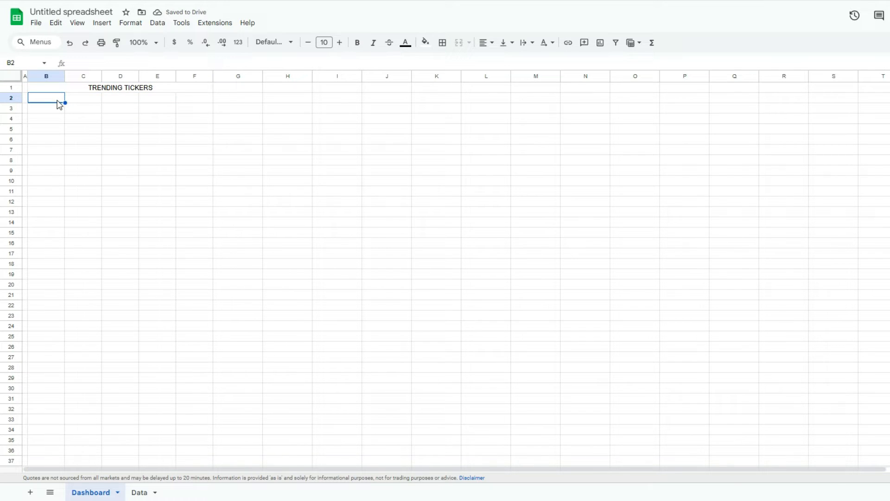
pyautogui.write('=')
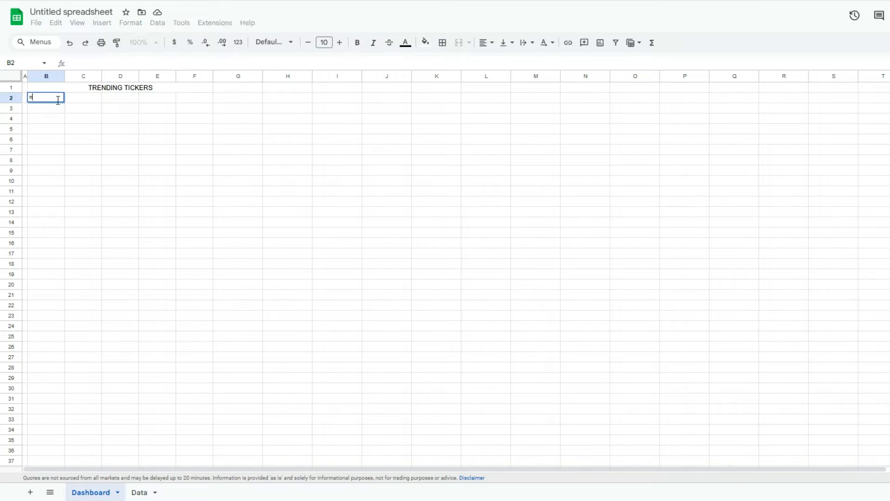
pyautogui.click(138, 492)
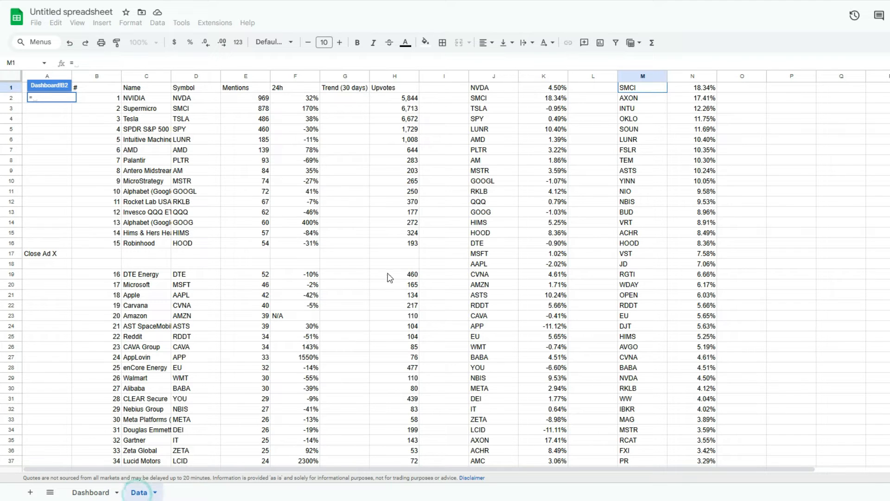
pyautogui.click(648, 88)
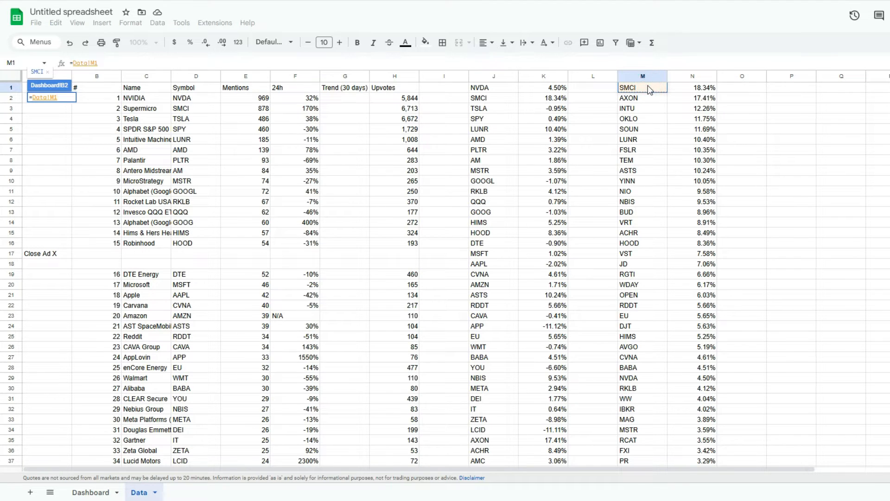
pyautogui.press('Return')
# Link Dashboard cells C2 and D2 to the second and third sorted tickers with =Data!M2 and =Data!M3
pyautogui.press('Right')
pyautogui.write('=')
pyautogui.click(139, 491)
pyautogui.click(638, 99)
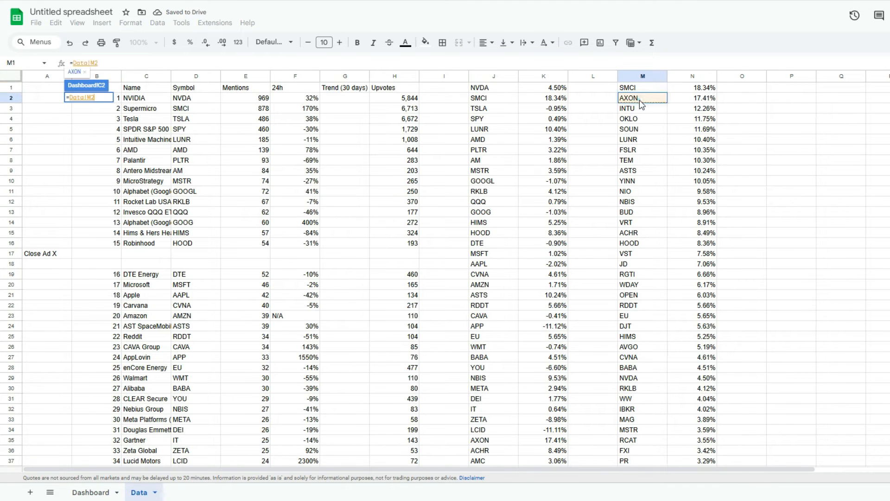
pyautogui.press('Return')
pyautogui.press('Right')
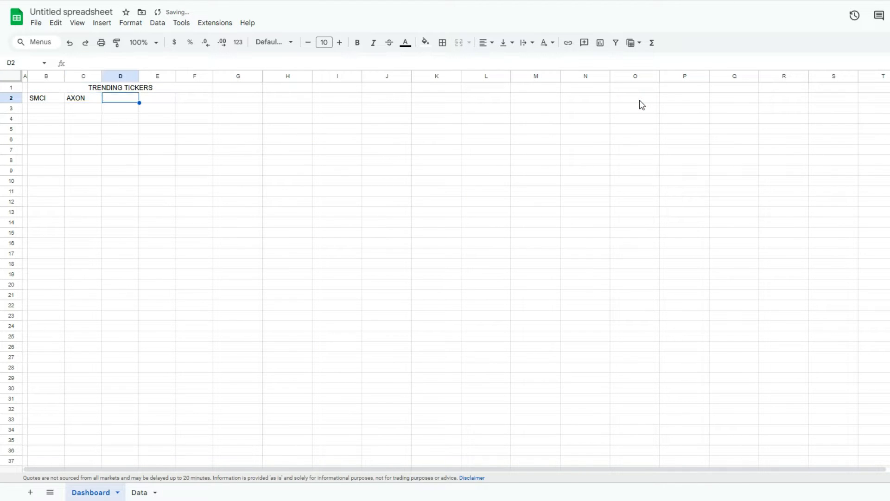
pyautogui.write('=')
pyautogui.click(141, 492)
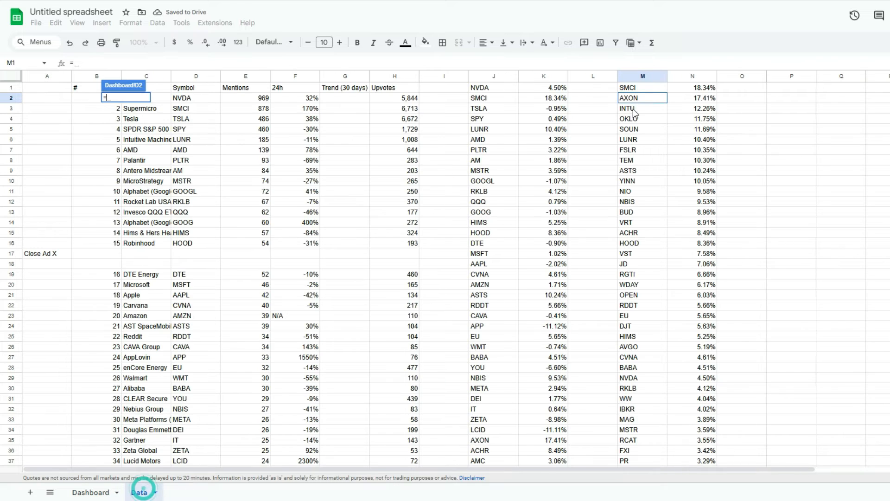
pyautogui.click(636, 109)
pyautogui.press('Return')
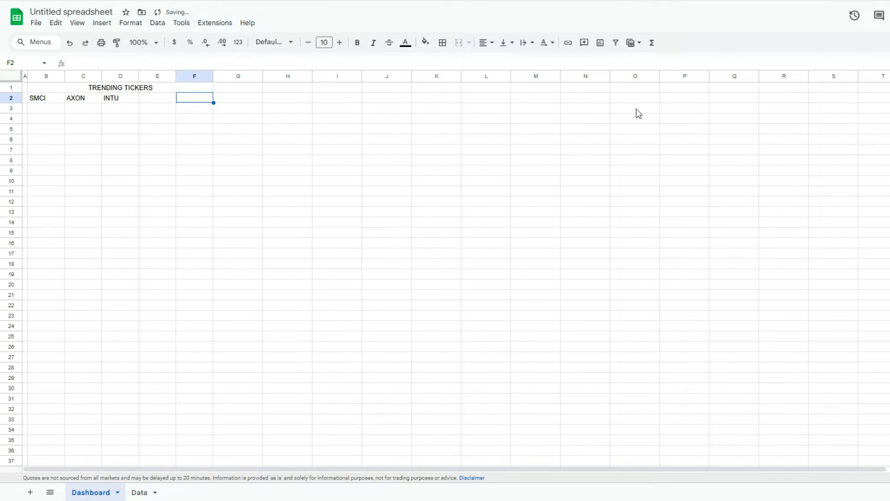
# Link Dashboard cells E2 and F2 to the fourth and fifth sorted tickers, Data!M4 and Data!M5
pyautogui.press('Right')
pyautogui.write('=')
pyautogui.click(139, 492)
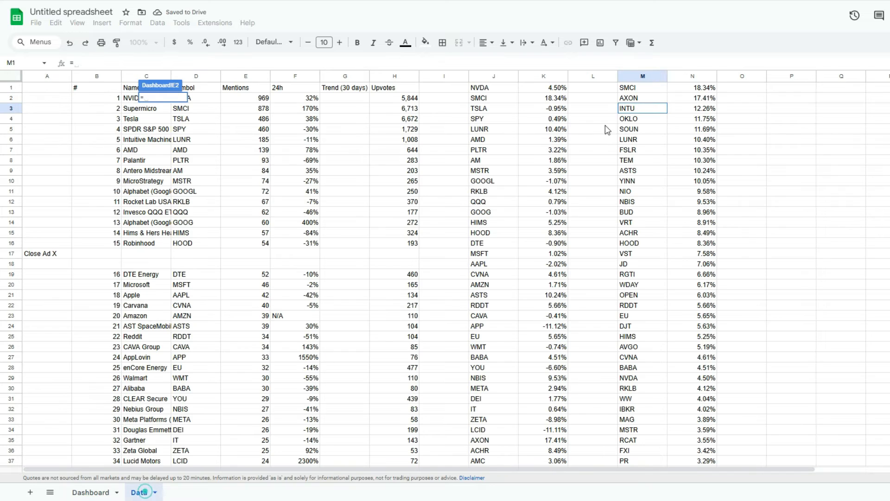
pyautogui.click(642, 120)
pyautogui.press('Return')
pyautogui.press('Right')
pyautogui.write('=')
pyautogui.click(139, 492)
pyautogui.click(645, 130)
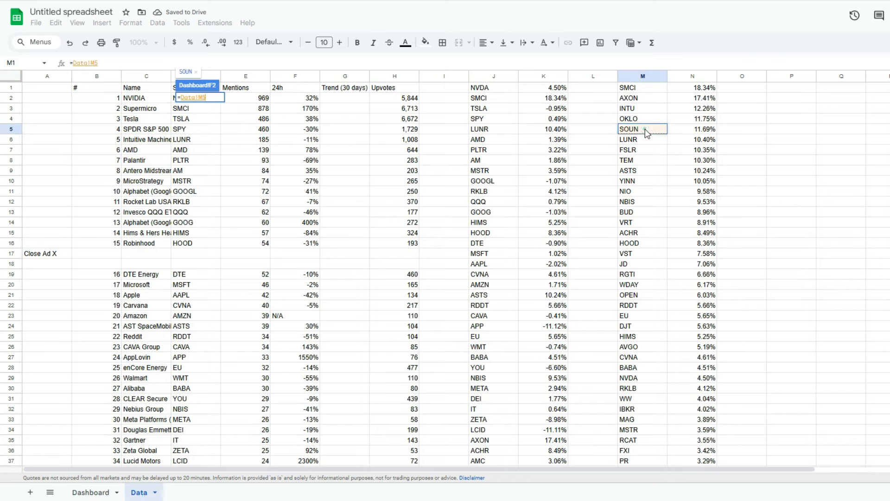
pyautogui.press('Return')
# Link Dashboard cell B3 directly to the first ticker's percent change with =Data!N1
pyautogui.press('Down')
pyautogui.press('Left')
pyautogui.press('Left')
pyautogui.press('Left')
pyautogui.press('Left')
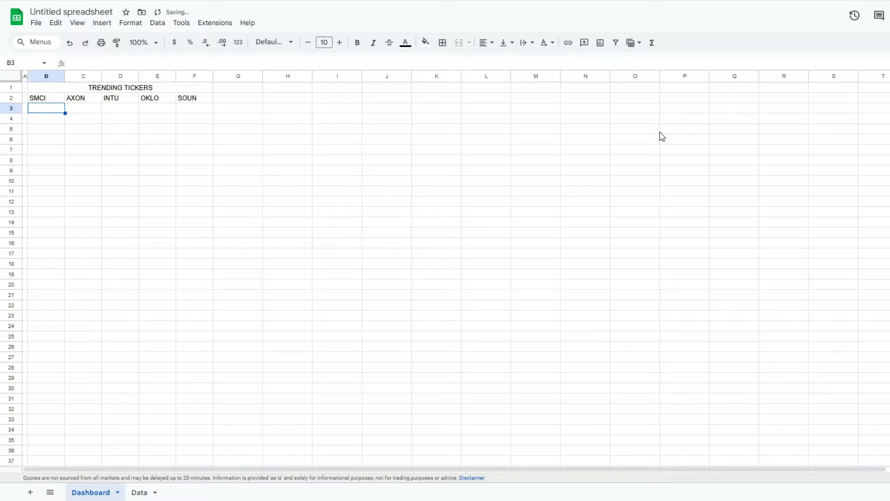
pyautogui.write('=')
pyautogui.click(139, 492)
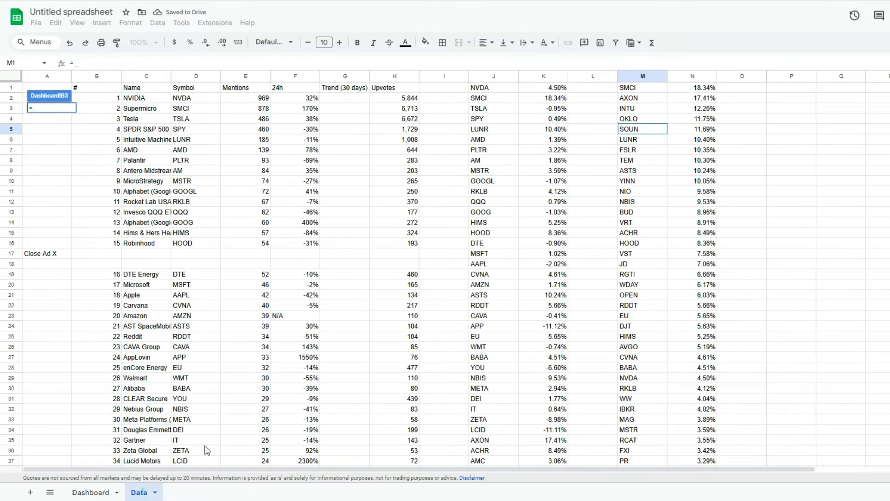
pyautogui.click(696, 90)
pyautogui.press('Return')
# Link Dashboard cells C3 and D3 directly to the percent changes in Data!N2 and Data!N3
pyautogui.press('Right')
pyautogui.write('=')
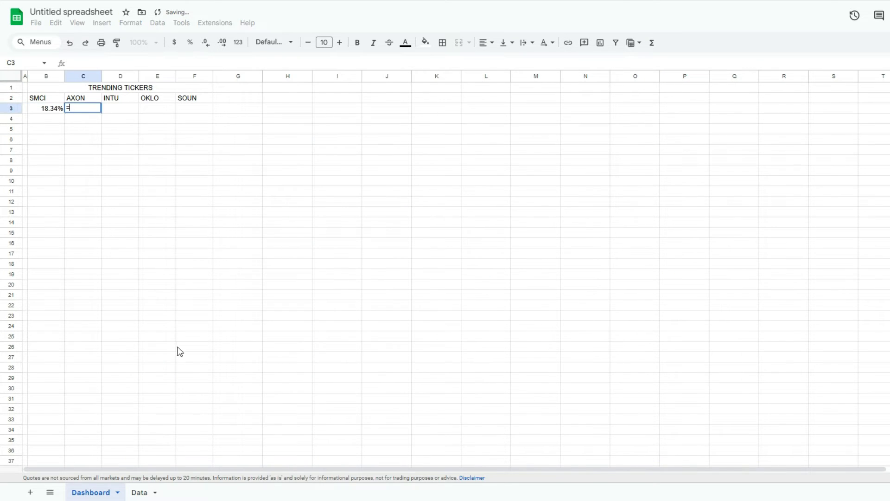
pyautogui.click(141, 491)
pyautogui.click(690, 97)
pyautogui.press('Return')
pyautogui.press('Right')
pyautogui.write('=')
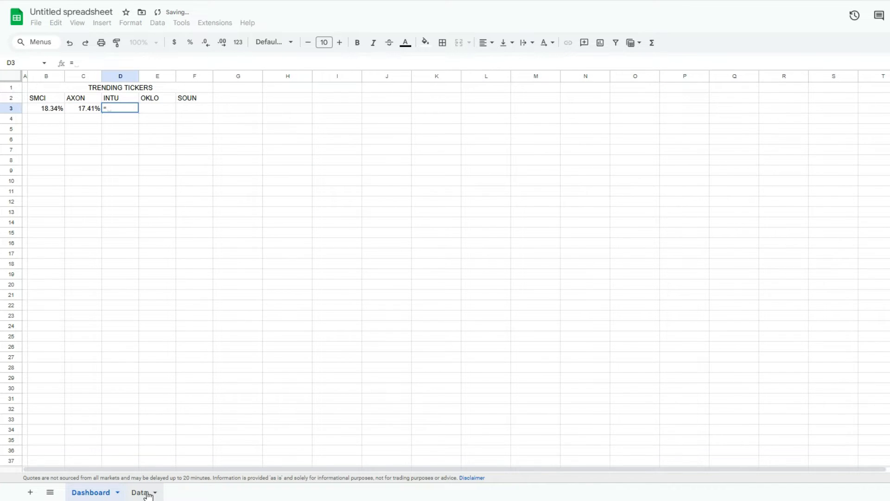
pyautogui.click(143, 492)
pyautogui.click(705, 109)
pyautogui.press('Return')
# Link Dashboard cells E3 and F3 directly to the percent changes in Data!N4 and Data!N5
pyautogui.press('Right')
pyautogui.write('=')
pyautogui.click(146, 491)
pyautogui.click(701, 119)
pyautogui.press('Return')
pyautogui.press('Right')
pyautogui.write('=')
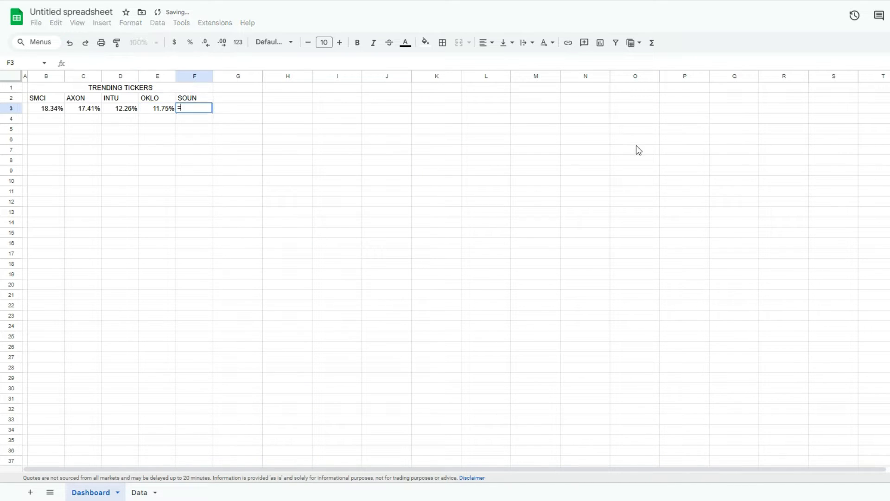
pyautogui.click(139, 491)
pyautogui.click(698, 129)
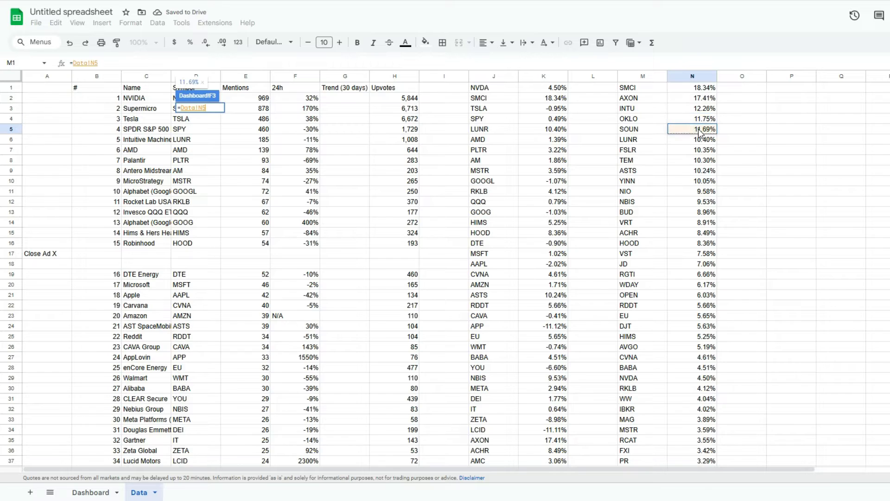
pyautogui.press('Return')
# Center the tickers and percentages in cells B2:F3 horizontally
pyautogui.moveTo(51, 99); pyautogui.dragTo(200, 109)
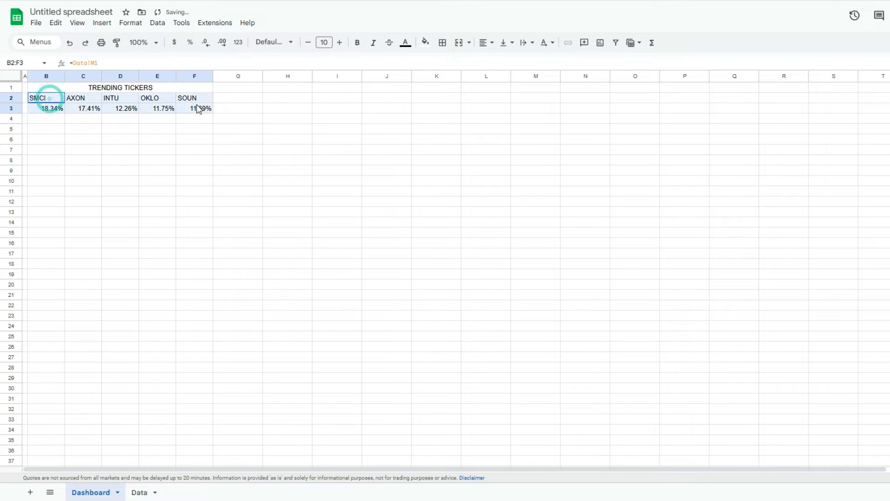
pyautogui.click(485, 42)
pyautogui.click(501, 61)
# Replace cell B3 with =VLOOKUP(B2,Data!M:N,2,false) to look up the percent change of the ticker above
pyautogui.click(47, 108)
pyautogui.write('=vloo')
pyautogui.press('Tab')
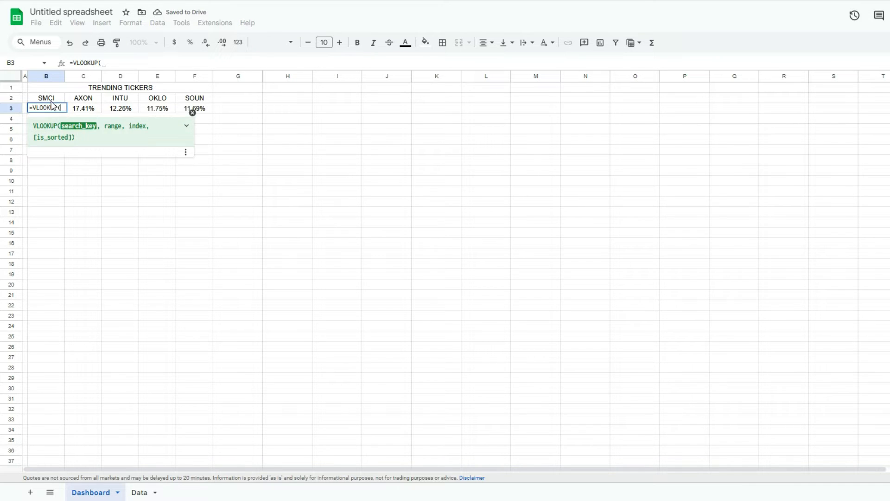
pyautogui.click(51, 102)
pyautogui.write(',')
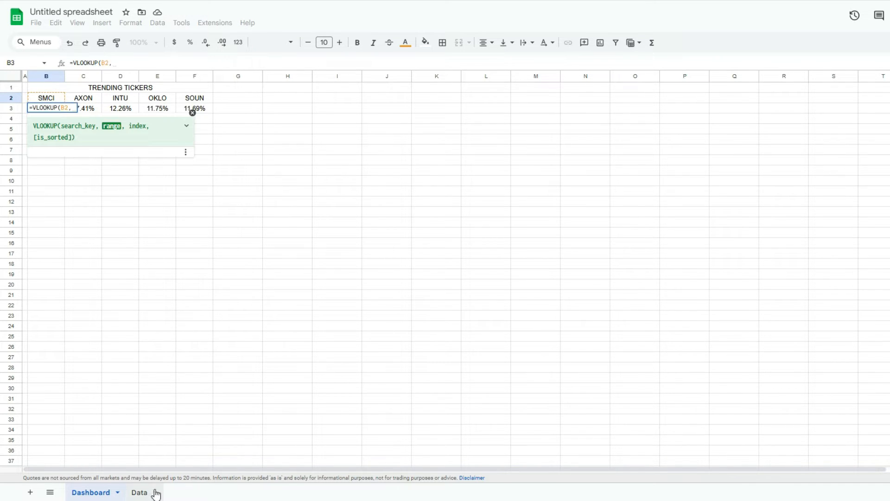
pyautogui.click(139, 492)
pyautogui.moveTo(641, 77); pyautogui.dragTo(670, 79)
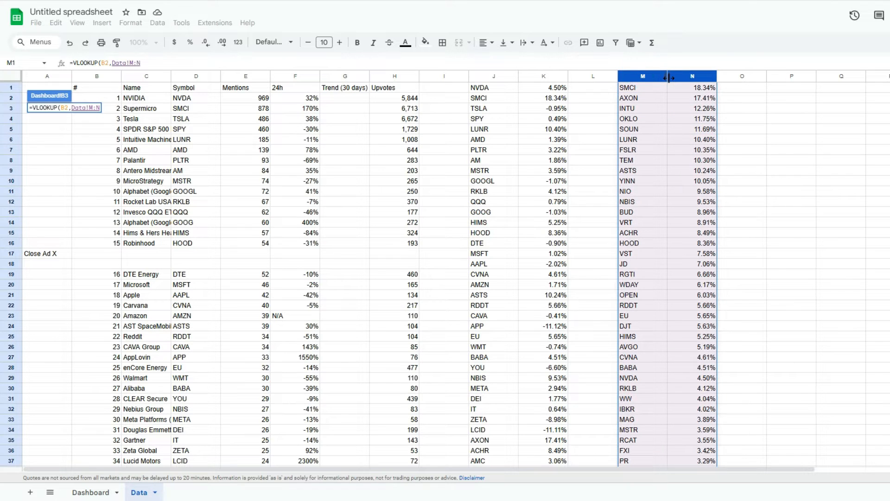
pyautogui.write(',2,false)')
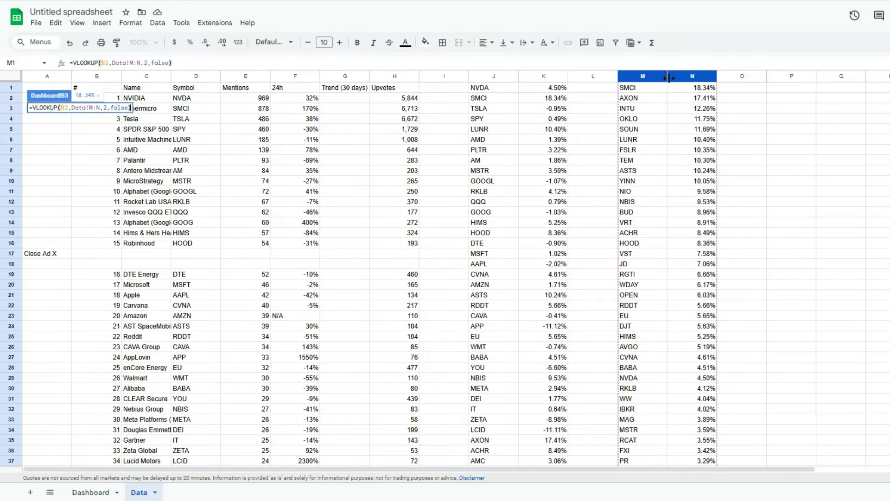
pyautogui.press('Return')
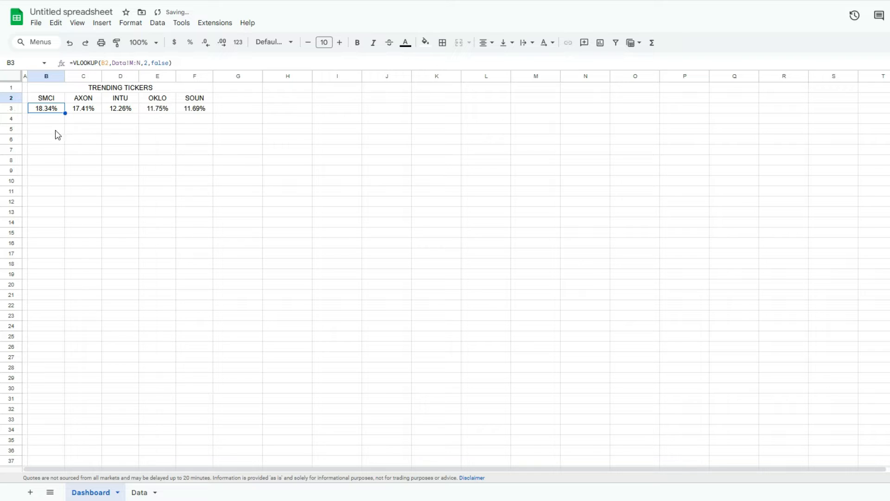
# Make the lookup range in B3 absolute as Data!$M:$N and fill the formula across to F3
pyautogui.click(132, 61)
pyautogui.press('F4')
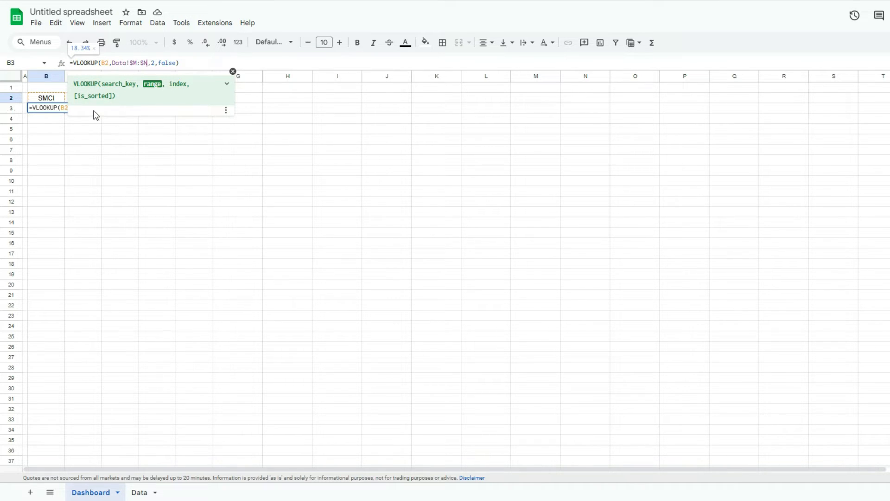
pyautogui.click(62, 111)
pyautogui.moveTo(65, 113); pyautogui.dragTo(193, 111)
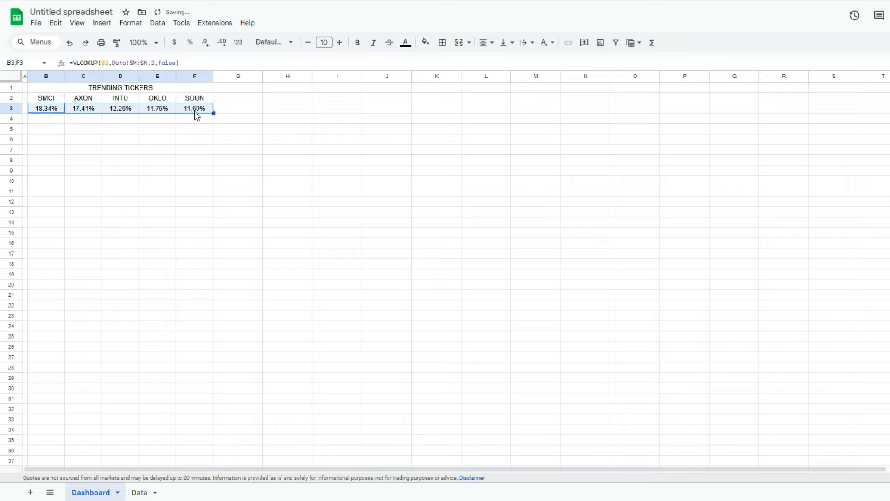
pyautogui.click(194, 106)
pyautogui.press('Left')
pyautogui.press('Left')
pyautogui.press('Left')
pyautogui.press('Left')
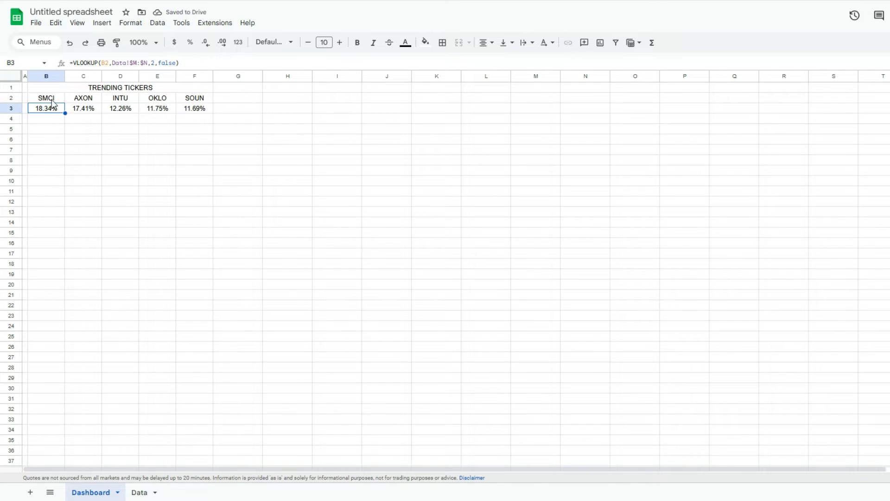
# Copy the ticker block B2:F3 and paste it directly below, starting at B4
pyautogui.moveTo(49, 101); pyautogui.dragTo(194, 110)
pyautogui.hotkey('ctrl', 'c')
pyautogui.click(57, 120)
pyautogui.hotkey('ctrl', 'v')
# Point cells B4 and C4 to the sixth and seventh sorted tickers, Data!M6 and Data!M7
pyautogui.click(52, 120)
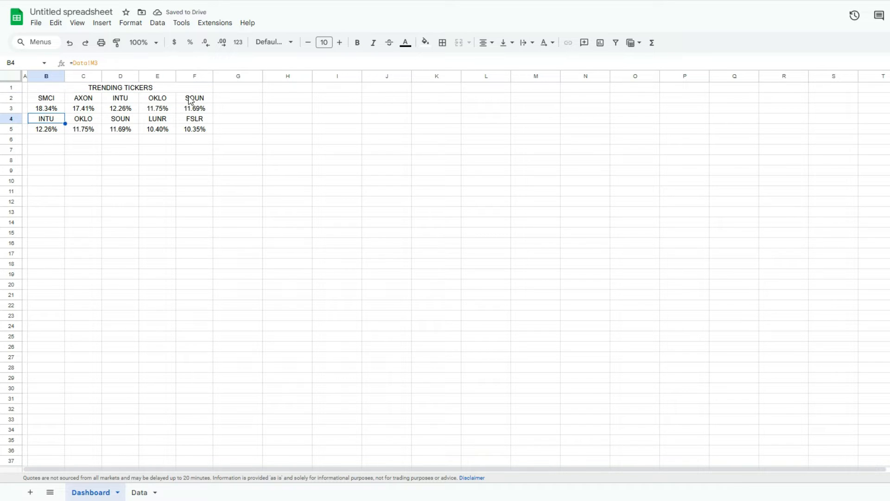
pyautogui.click(189, 96)
pyautogui.click(54, 119)
pyautogui.click(124, 62)
pyautogui.press('Return')
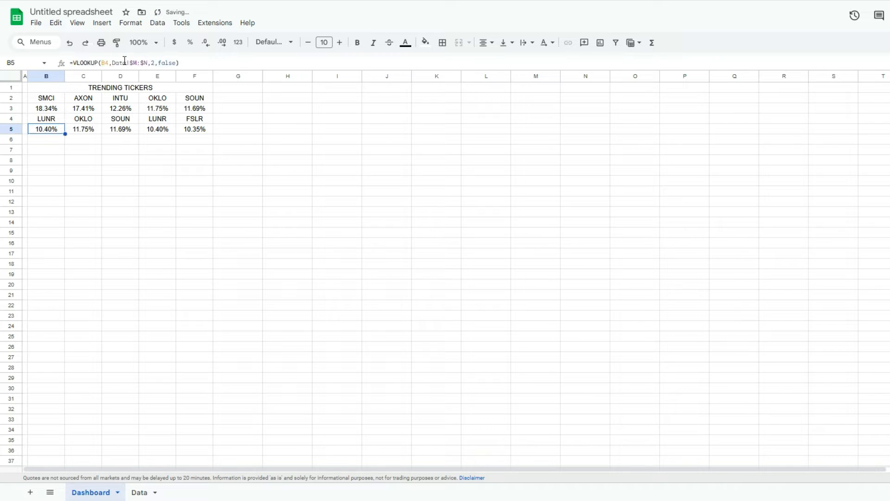
pyautogui.press('Up')
pyautogui.press('Right')
pyautogui.click(125, 59)
pyautogui.press('BackSpace')
pyautogui.write('7')
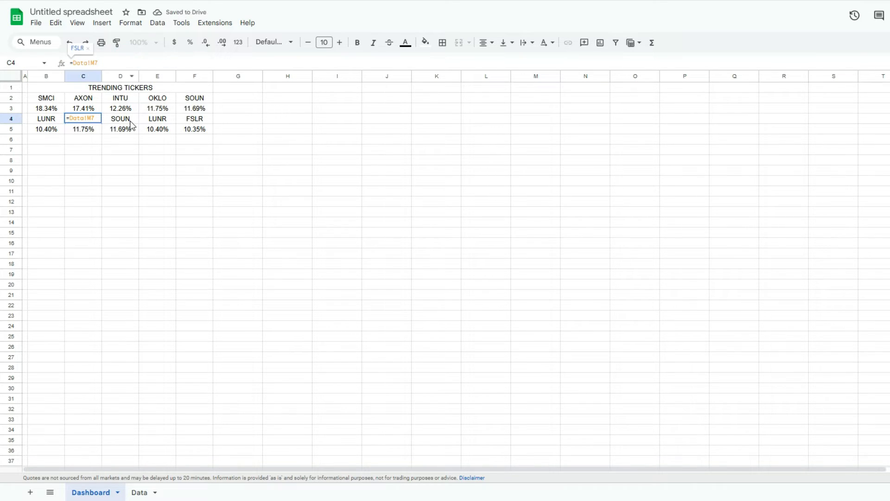
# Point cells D4 and E4 to the eighth and ninth sorted tickers, Data!M8 and Data!M9
pyautogui.click(130, 120)
pyautogui.click(119, 64)
pyautogui.press('BackSpace')
pyautogui.write('8')
pyautogui.press('Return')
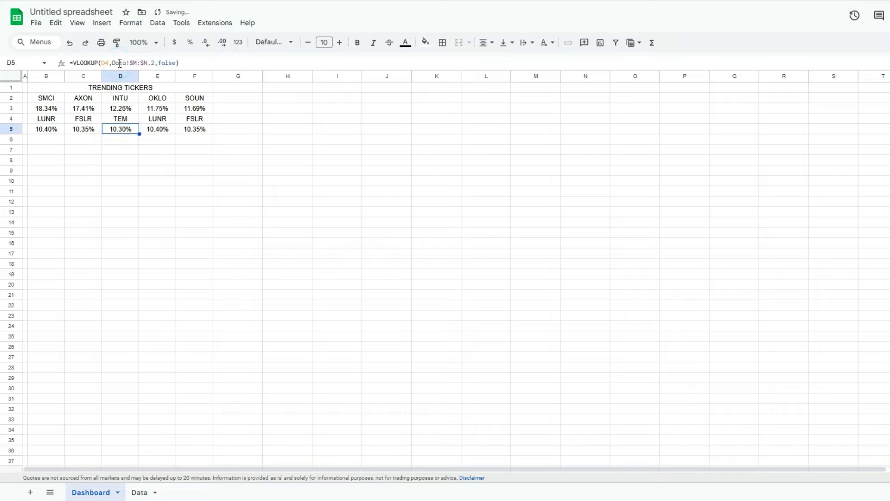
pyautogui.press('Up')
pyautogui.press('Right')
pyautogui.click(120, 62)
pyautogui.press('BackSpace')
pyautogui.write('9')
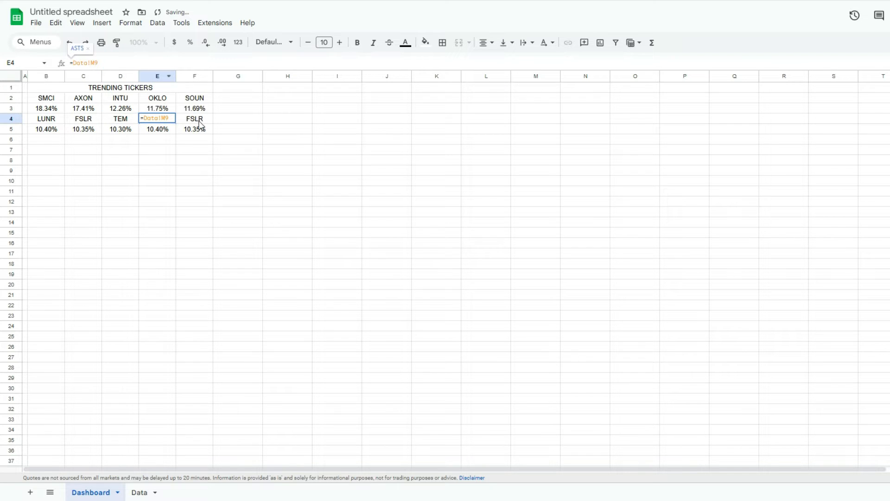
pyautogui.press('Return')
# Point cell F4 to the tenth sorted ticker with =Data!M10
pyautogui.press('Up')
pyautogui.press('Right')
pyautogui.click(136, 62)
pyautogui.press('BackSpace')
pyautogui.write('10')
pyautogui.press('Return')
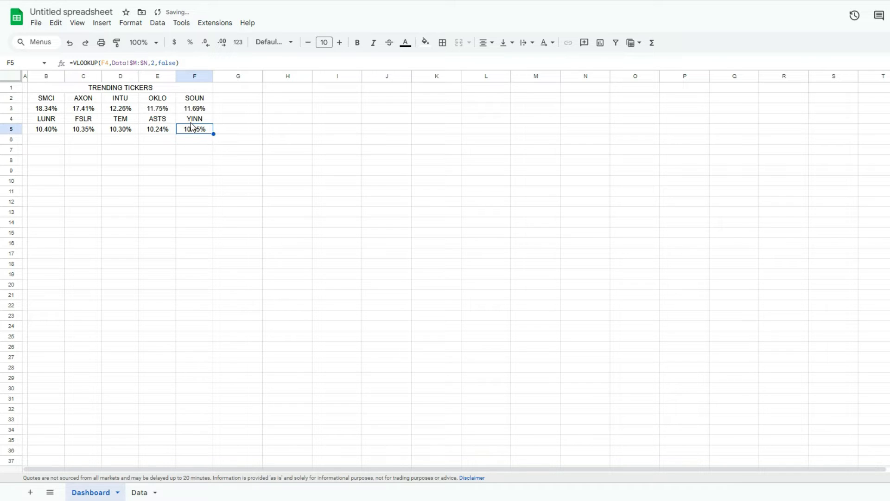
# Copy the ticker block B4:F5 and paste it directly below, starting at B6
pyautogui.moveTo(55, 120); pyautogui.dragTo(204, 130)
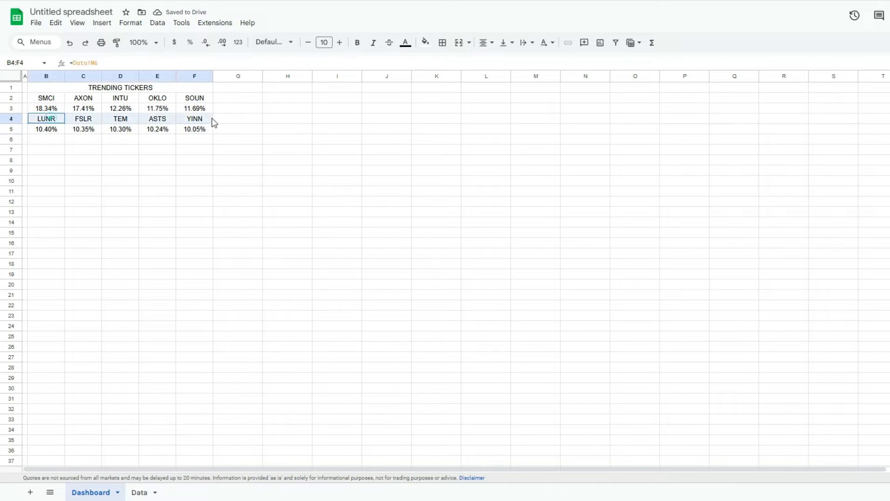
pyautogui.hotkey('ctrl', 'c')
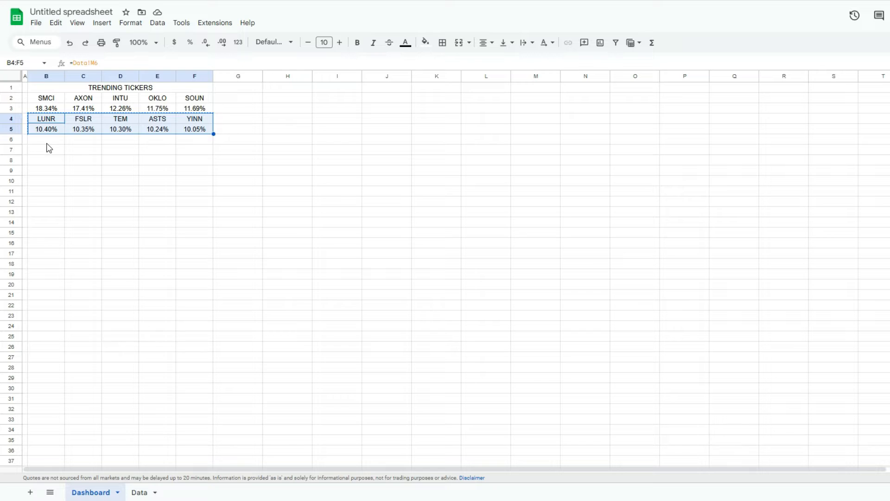
pyautogui.click(46, 140)
pyautogui.hotkey('ctrl', 'v')
# Point cell B6 to the eleventh sorted ticker with =Data!M11, continuing the sequence from F4
pyautogui.click(46, 138)
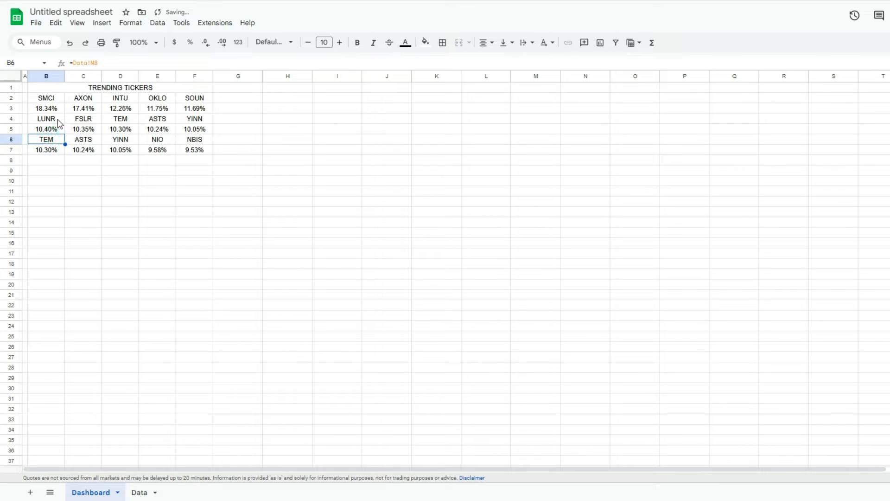
pyautogui.click(58, 122)
pyautogui.click(190, 119)
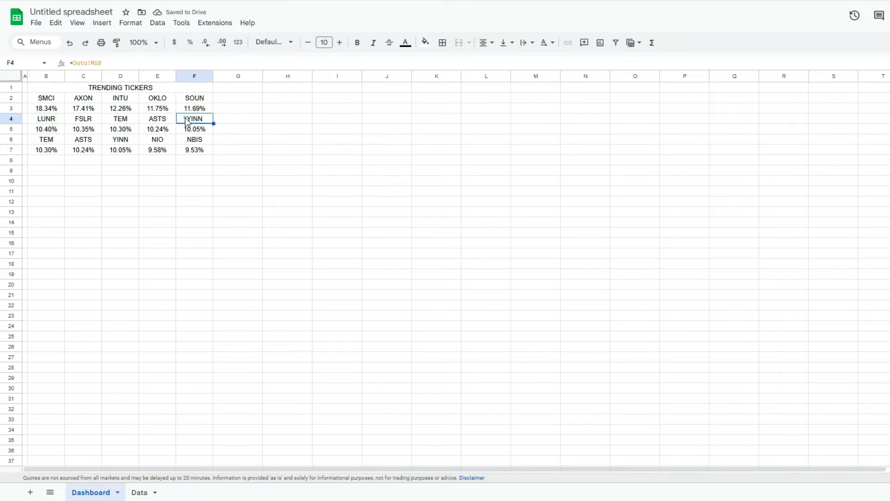
pyautogui.click(54, 139)
pyautogui.click(126, 61)
pyautogui.press('BackSpace')
pyautogui.write('11')
pyautogui.press('Return')
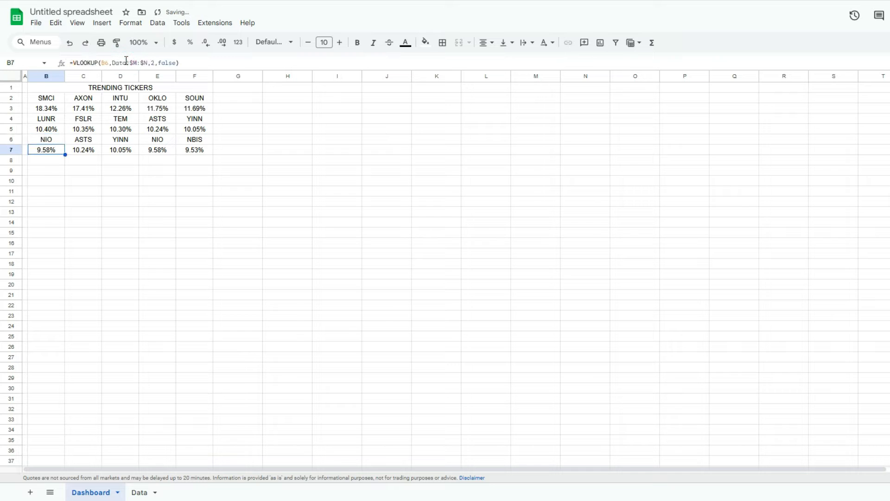
# Point cells C6 and D6 to the next sorted tickers, Data!M12 and Data!M13
pyautogui.press('Right')
pyautogui.press('Up')
pyautogui.click(163, 59)
pyautogui.press('BackSpace')
pyautogui.write('12')
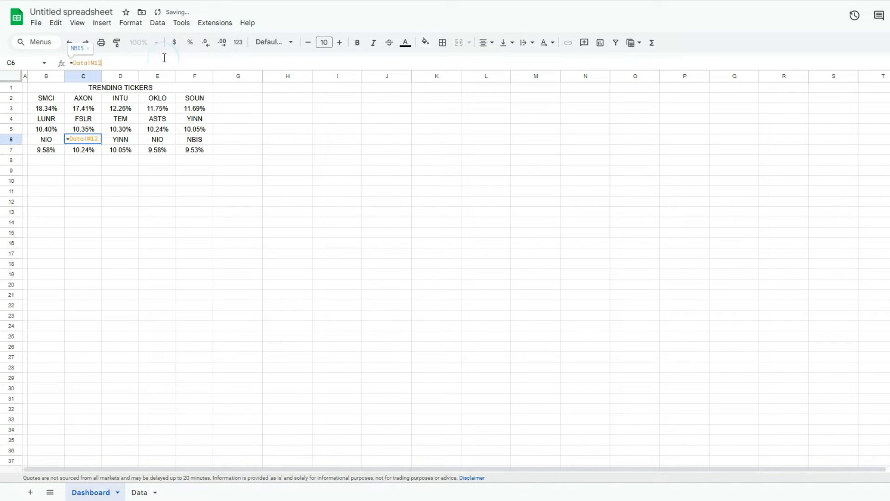
pyautogui.press('Return')
pyautogui.press('Up')
pyautogui.press('Right')
pyautogui.click(164, 58)
pyautogui.press('BackSpace')
pyautogui.write('3')
pyautogui.press('Return')
# Point cells E6 and F6 to the next sorted tickers, Data!M14 and Data!M15
pyautogui.press('Up')
pyautogui.press('Right')
pyautogui.click(165, 58)
pyautogui.press('BackSpace')
pyautogui.write('4')
pyautogui.press('Return')
pyautogui.press('Up')
pyautogui.press('Right')
pyautogui.click(165, 57)
pyautogui.press('BackSpace')
pyautogui.write('5')
pyautogui.press('Return')
pyautogui.press('Up')
# Copy the ticker block B6:F7, paste it starting at B8, and check the last reference in F6
pyautogui.moveTo(48, 141); pyautogui.dragTo(198, 155)
pyautogui.hotkey('ctrl', 'c')
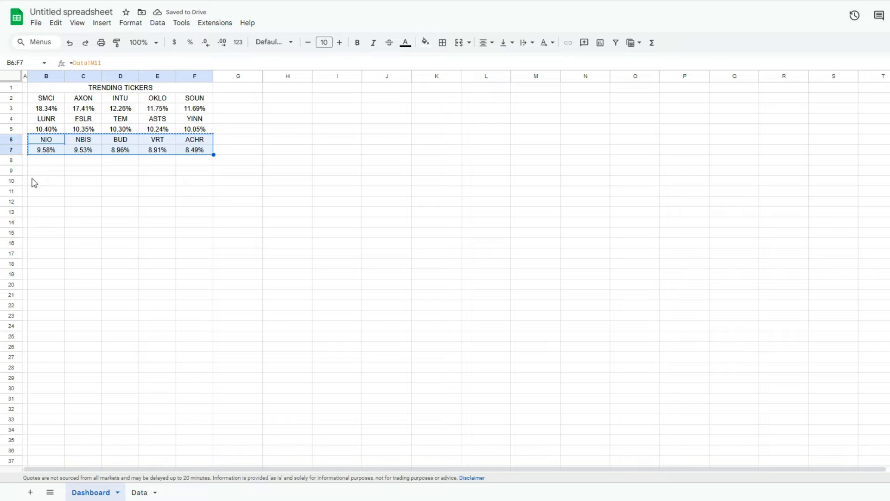
pyautogui.click(44, 161)
pyautogui.hotkey('ctrl', 'v')
pyautogui.click(190, 140)
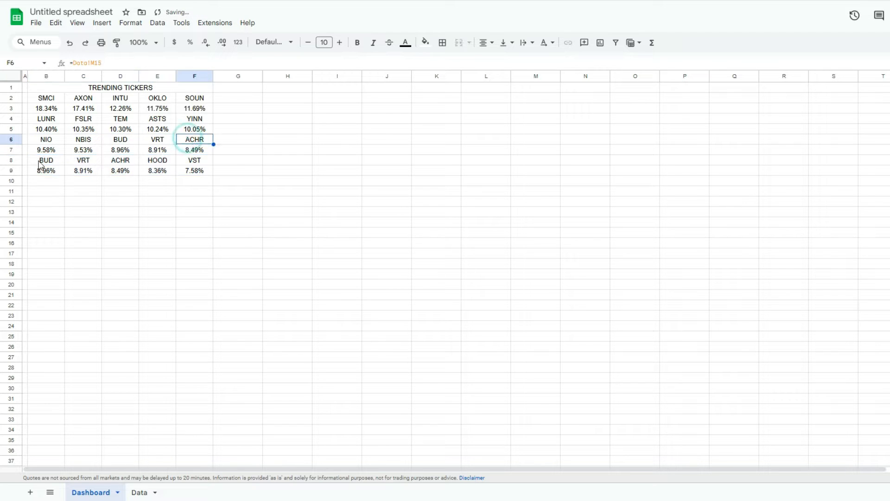
# Point cells B8 and C8 to the next sorted tickers, Data!M16 and Data!M17
pyautogui.click(45, 153)
pyautogui.press('Down')
pyautogui.click(159, 62)
pyautogui.press('BackSpace')
pyautogui.write('6')
pyautogui.press('Return')
pyautogui.press('Right')
pyautogui.press('Up')
pyautogui.click(160, 62)
pyautogui.press('BackSpace')
pyautogui.press('7')
pyautogui.press('Return')
# Point cells D8 and E8 to the next sorted tickers, Data!M18 and Data!M19
pyautogui.press('Up')
pyautogui.press('Right')
pyautogui.click(160, 61)
pyautogui.press('BackSpace')
pyautogui.press('8')
pyautogui.press('Return')
pyautogui.press('Up')
pyautogui.press('Right')
pyautogui.click(160, 62)
pyautogui.press('BackSpace')
pyautogui.press('9')
pyautogui.press('Return')
# Point cell F8 to the twentieth sorted ticker, Data!M20
pyautogui.press('Up')
pyautogui.press('Right')
pyautogui.click(160, 62)
pyautogui.press('BackSpace')
pyautogui.press('BackSpace')
pyautogui.press('2')
pyautogui.press('0')
pyautogui.press('Return')
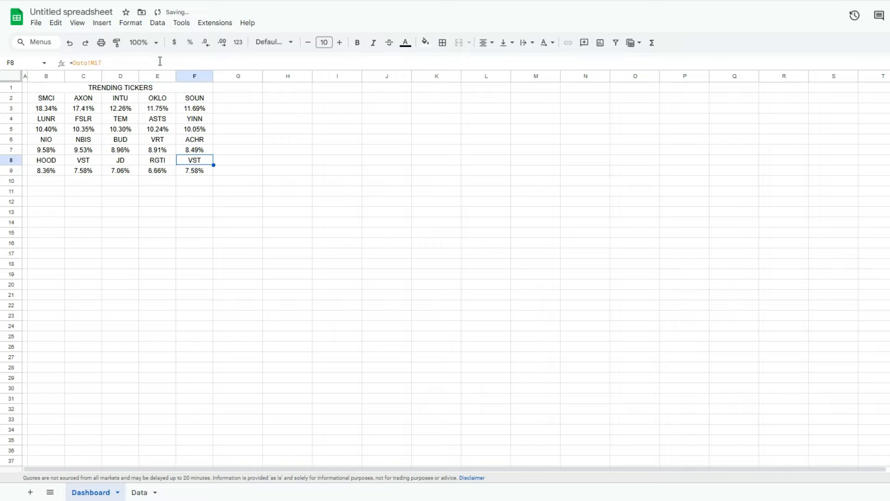
# Copy the ticker block B8:F9 and paste it starting at B10
pyautogui.moveTo(47, 160); pyautogui.dragTo(195, 171)
pyautogui.hotkey('ctrl', 'c')
pyautogui.click(51, 182)
pyautogui.hotkey('ctrl', 'v')
# Point cells B10 and C10 to the next sorted tickers, Data!M21 and Data!M22
pyautogui.click(124, 61)
pyautogui.press('BackSpace')
pyautogui.press('BackSpace')
pyautogui.write('21')
pyautogui.press('Return')
pyautogui.press('Right')
pyautogui.press('Up')
pyautogui.click(124, 60)
pyautogui.press('BackSpace')
pyautogui.press('BackSpace')
pyautogui.press('2')
pyautogui.press('2')
pyautogui.press('Return')
# Point cells D10 and E10 to the next sorted tickers, Data!M23 and Data!M24
pyautogui.press('Right')
pyautogui.press('Up')
pyautogui.click(124, 60)
pyautogui.press('BackSpace')
pyautogui.press('3')
pyautogui.press('Return')
pyautogui.press('Right')
pyautogui.press('Up')
pyautogui.click(124, 60)
pyautogui.press('BackSpace')
pyautogui.press('4')
pyautogui.press('Return')
# Point cell F10 to the twenty-fifth sorted ticker, Data!M25
pyautogui.press('Right')
pyautogui.press('Up')
pyautogui.click(124, 60)
pyautogui.press('BackSpace')
pyautogui.press('5')
pyautogui.press('Return')
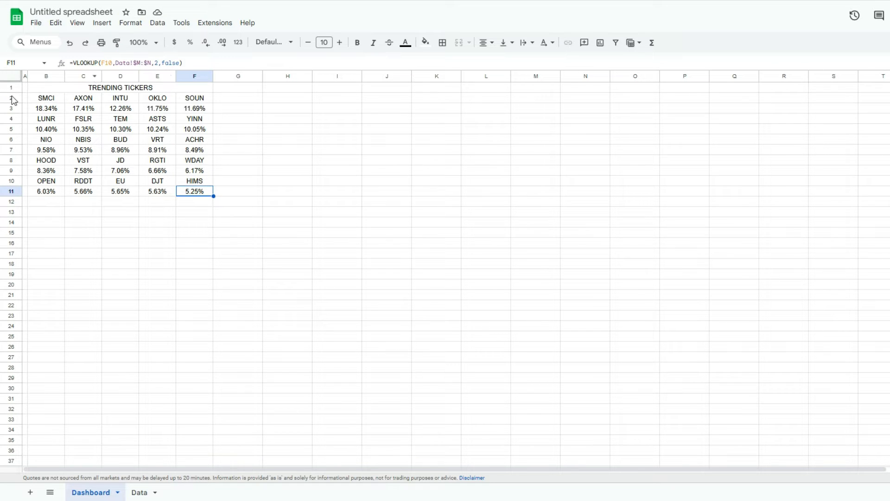
# Resize rows 2 through 11 to a height of 30 pixels
pyautogui.moveTo(12, 99); pyautogui.dragTo(13, 190)
pyautogui.rightClick(13, 190)
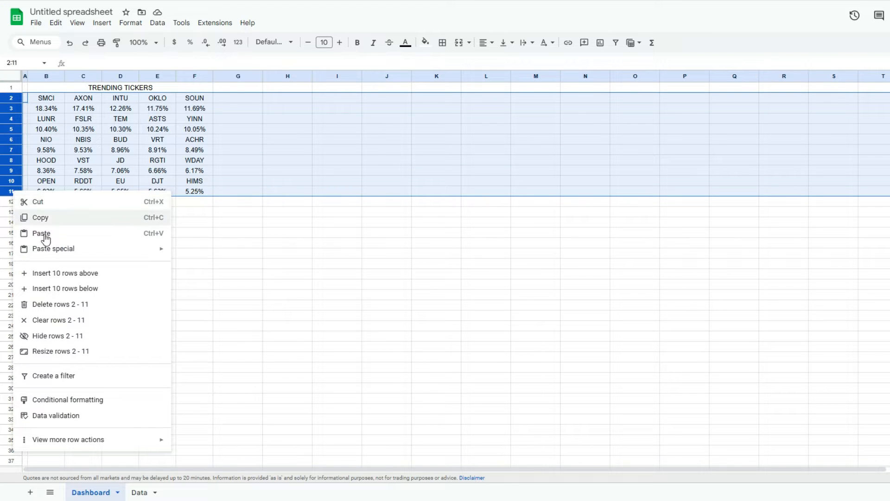
pyautogui.click(85, 346)
pyautogui.doubleClick(504, 244)
pyautogui.write('30')
pyautogui.press('Return')
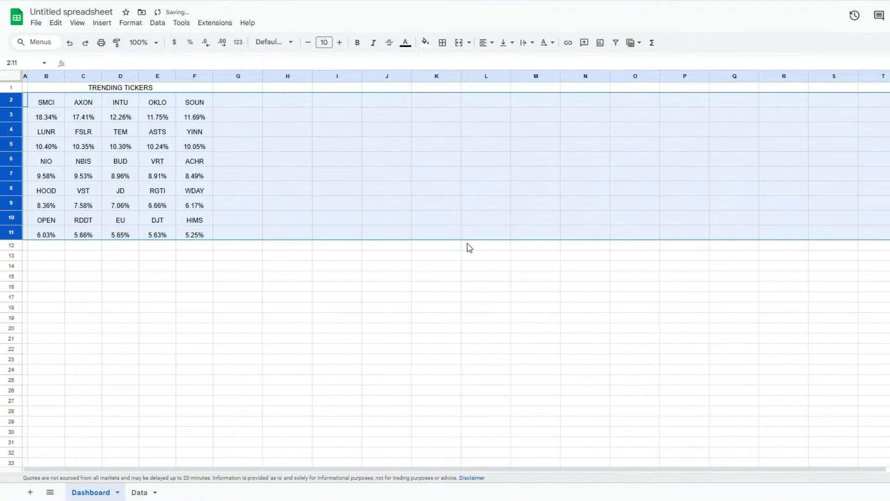
# Align the contents of rows 2 through 11 to the middle vertically and to the center horizontally
pyautogui.click(504, 42)
pyautogui.click(517, 61)
pyautogui.click(485, 42)
pyautogui.click(501, 61)
# Bold the ticker grid B2:F11 and the merged TRENDING TICKERS title above it
pyautogui.moveTo(50, 97); pyautogui.dragTo(200, 236)
pyautogui.hotkey('ctrl', 'b')
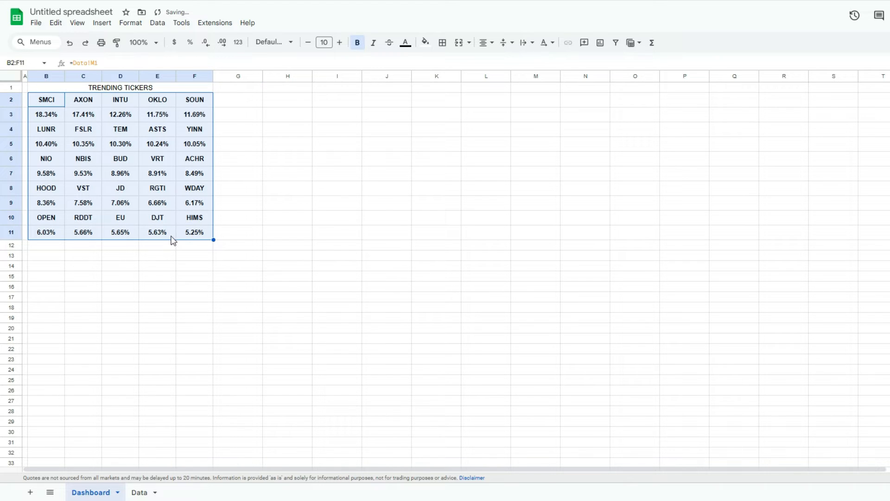
pyautogui.click(52, 102)
pyautogui.click(72, 89)
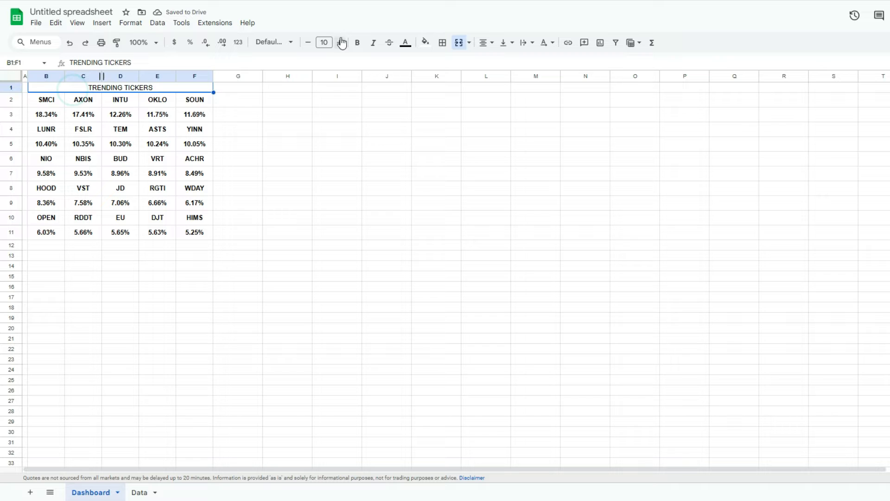
pyautogui.click(357, 43)
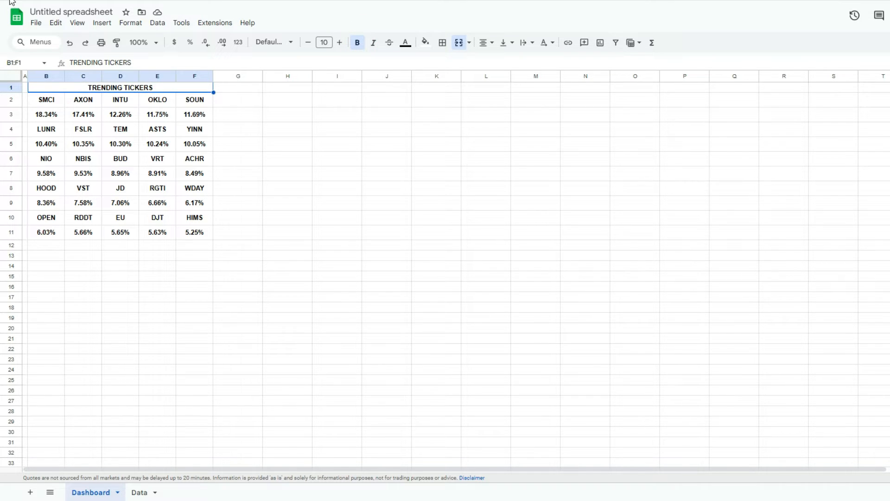
# Hide the gridlines on the Dashboard sheet
pyautogui.click(82, 29)
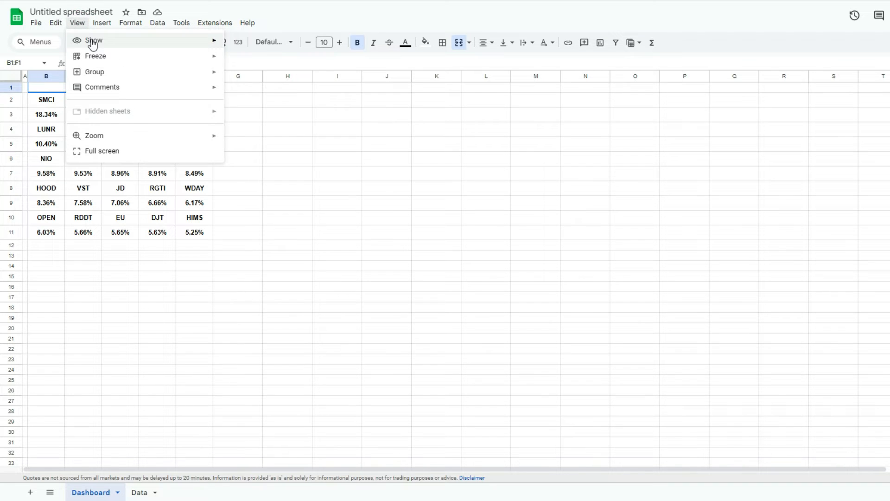
pyautogui.moveTo(195, 44)
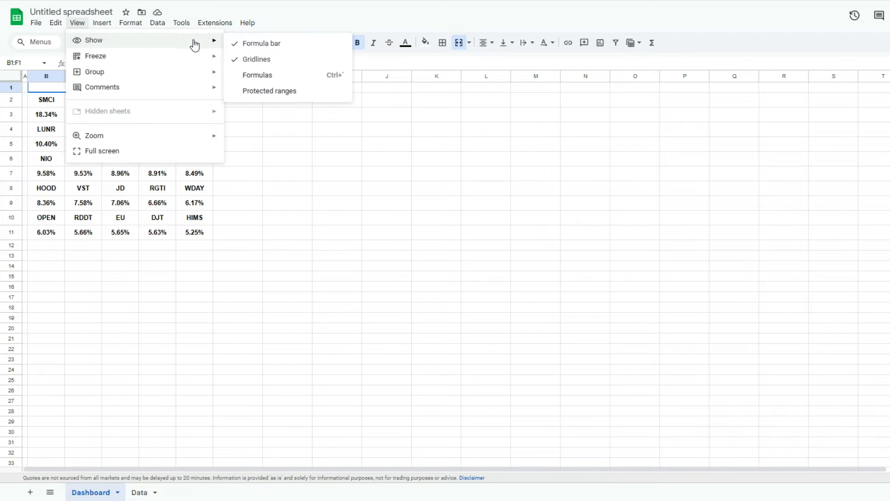
pyautogui.click(268, 59)
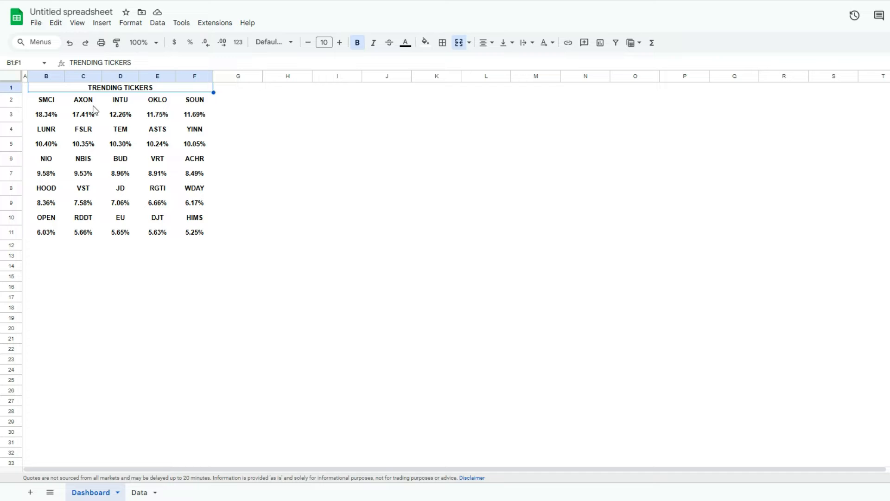
# Add outer borders around the first two ticker pairs, B2:B3 and C2:C3
pyautogui.moveTo(54, 99); pyautogui.dragTo(52, 116)
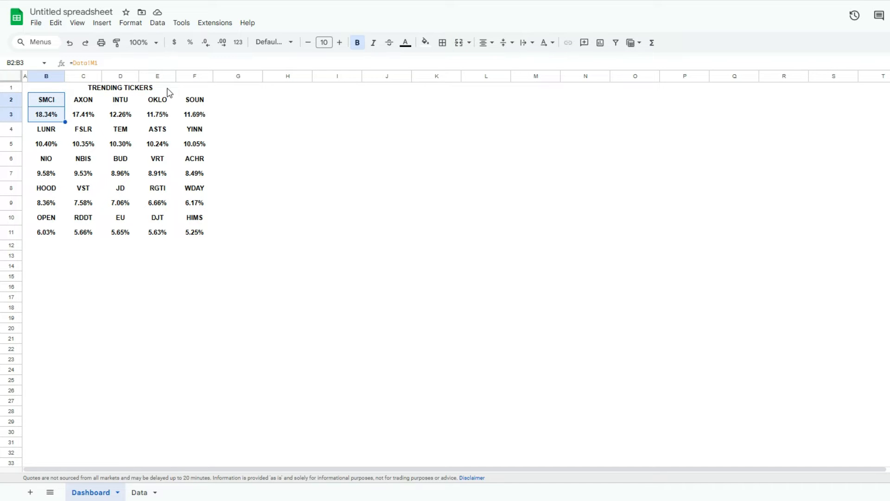
pyautogui.click(443, 42)
pyautogui.click(510, 64)
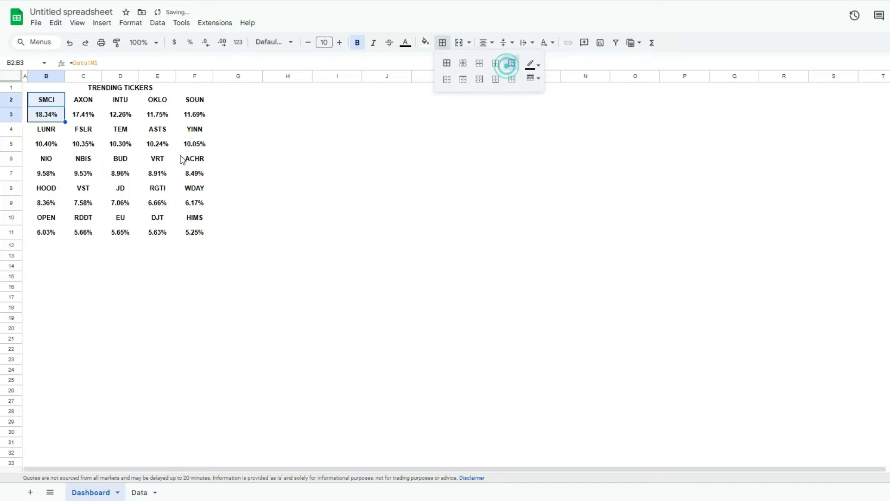
pyautogui.moveTo(81, 102); pyautogui.dragTo(83, 114)
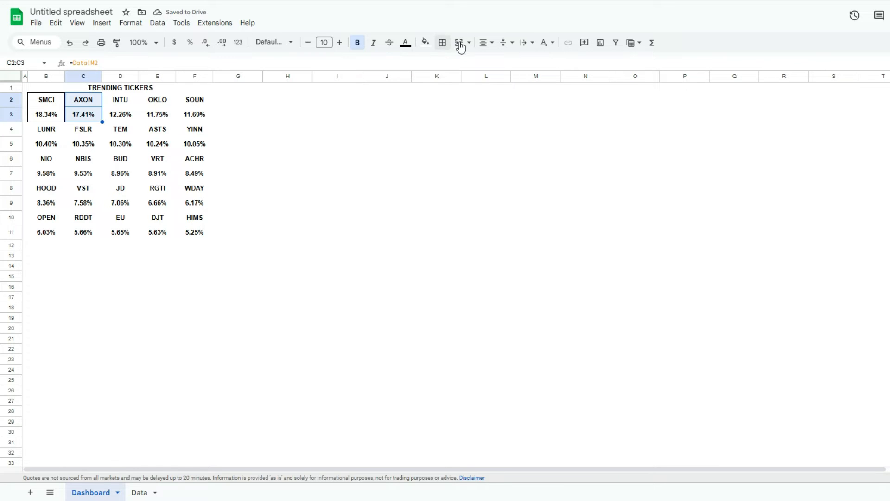
pyautogui.click(442, 43)
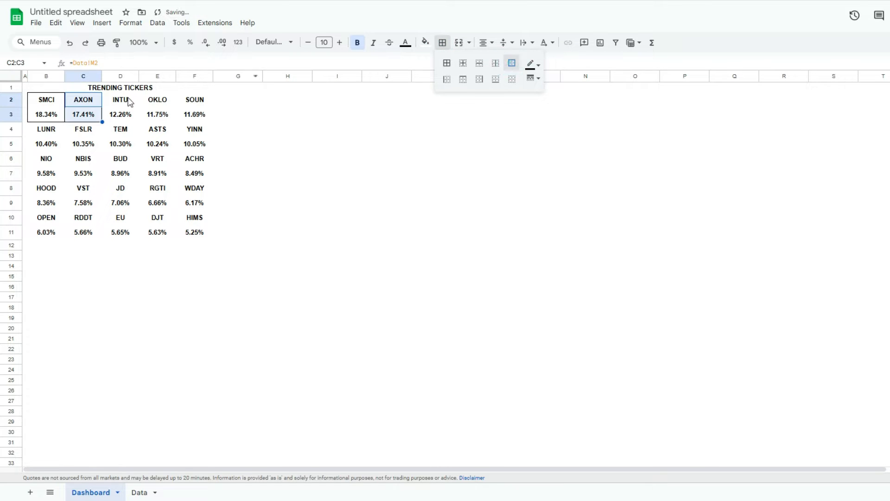
pyautogui.click(127, 102)
# Add separate outer borders around the ticker pairs D2:D3, E2:E3 and F2:F3
pyautogui.moveTo(129, 100); pyautogui.dragTo(131, 115)
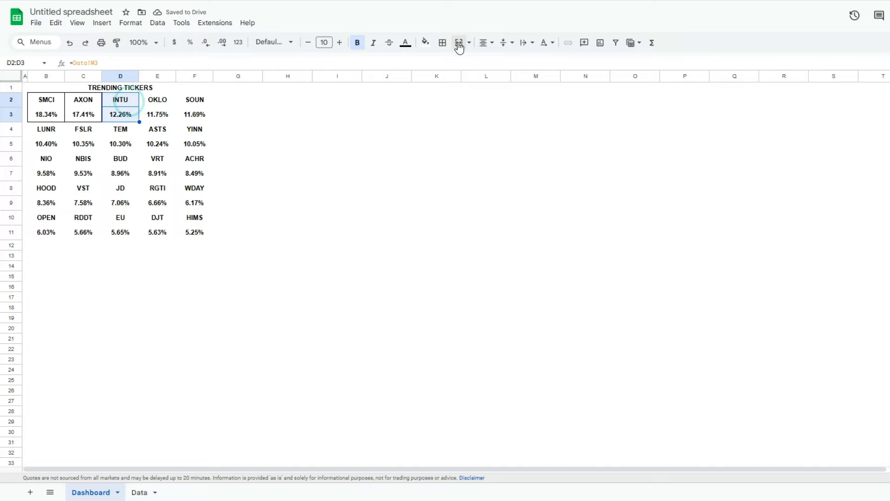
pyautogui.click(442, 43)
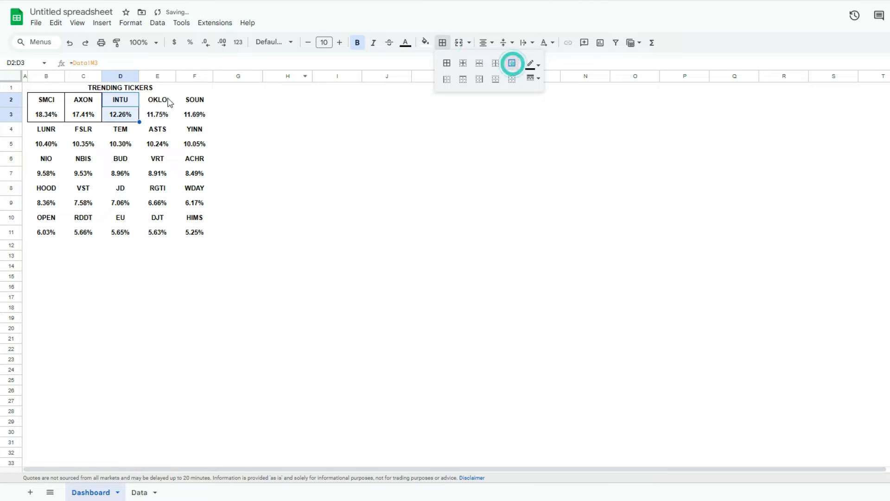
pyautogui.click(512, 62)
pyautogui.moveTo(158, 100); pyautogui.dragTo(158, 115)
pyautogui.click(443, 44)
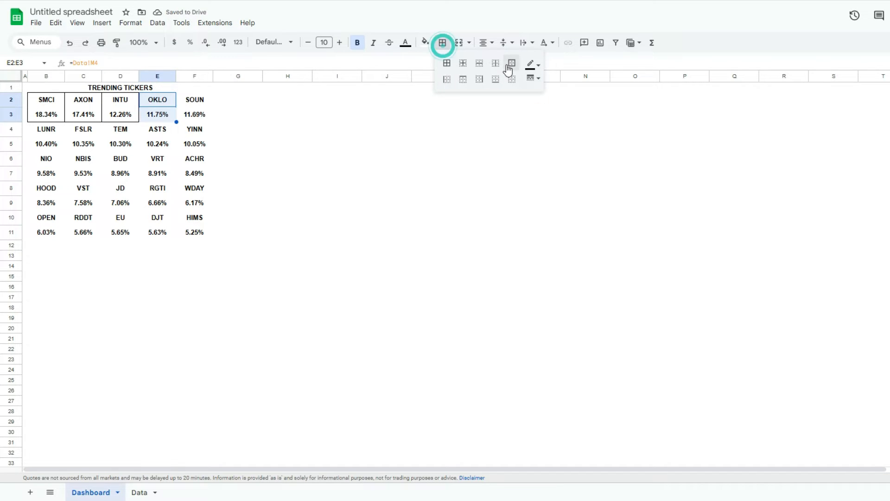
pyautogui.click(512, 62)
pyautogui.moveTo(204, 100); pyautogui.dragTo(204, 115)
pyautogui.click(442, 42)
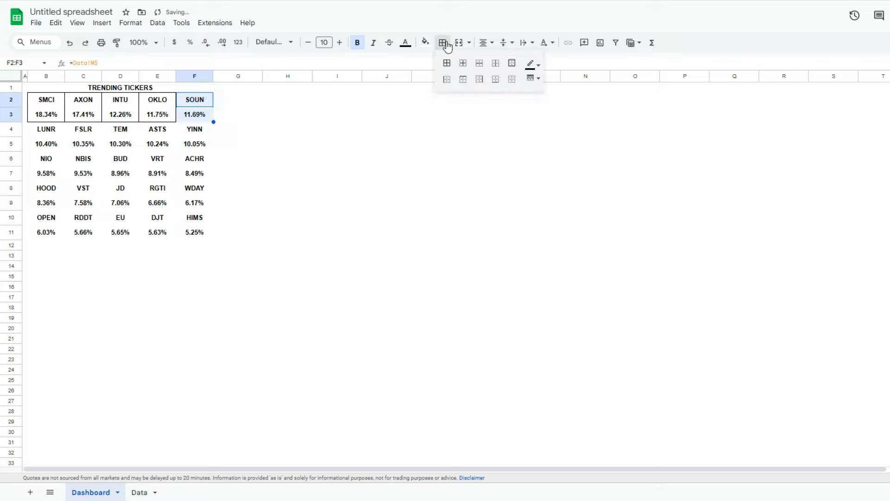
pyautogui.click(512, 62)
pyautogui.click(120, 117)
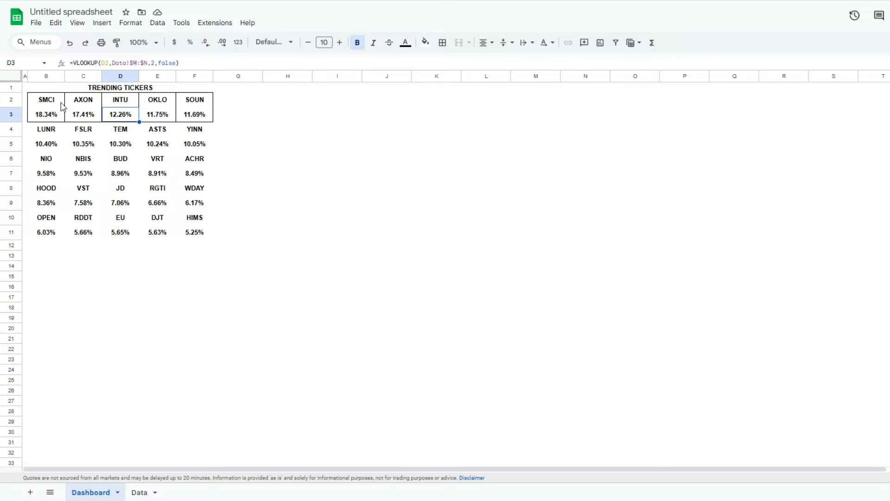
# Create a conditional formatting rule for the ticker names in B2:F2 with the custom formula =B3>0.1
pyautogui.moveTo(54, 102); pyautogui.dragTo(179, 116)
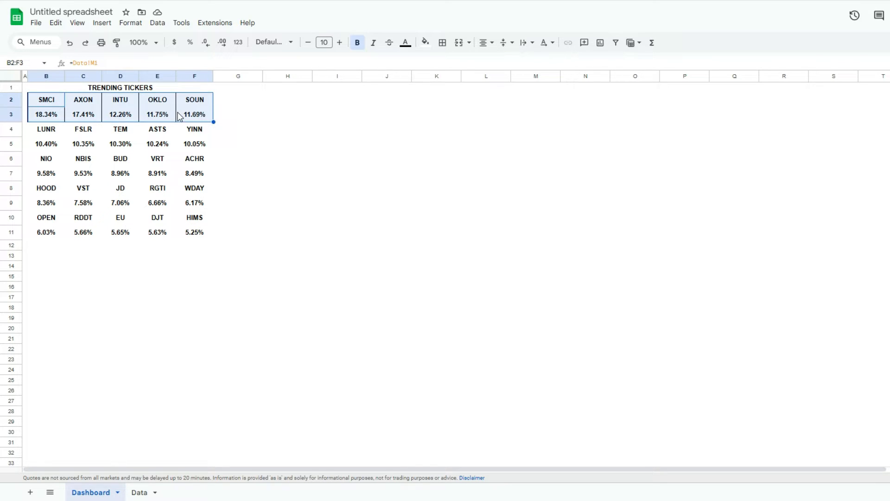
pyautogui.moveTo(53, 100); pyautogui.dragTo(186, 103)
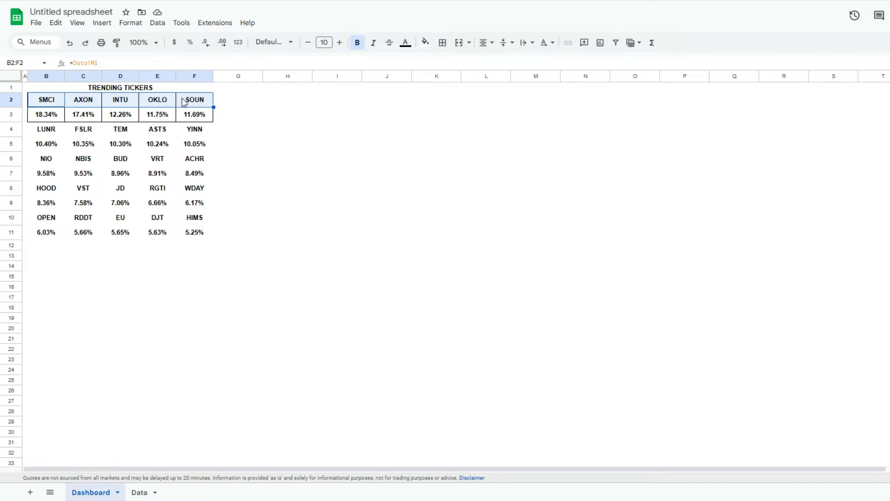
pyautogui.click(132, 23)
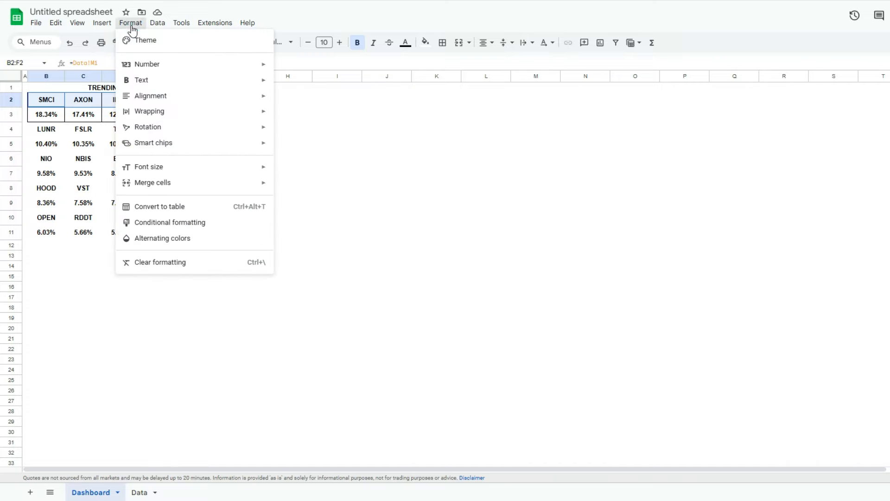
pyautogui.click(190, 224)
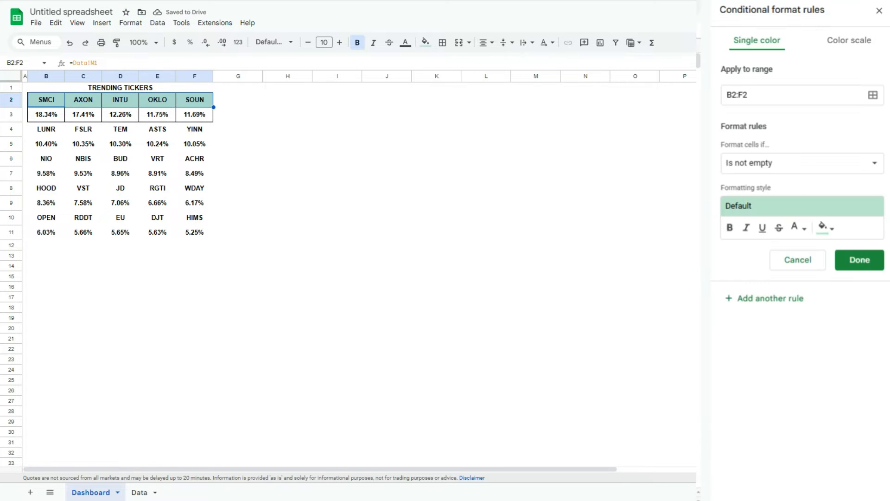
pyautogui.click(800, 167)
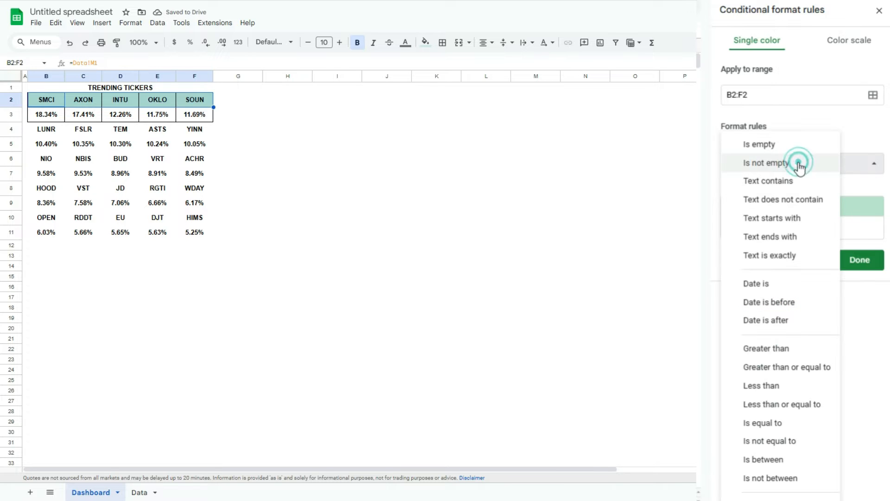
pyautogui.click(765, 495)
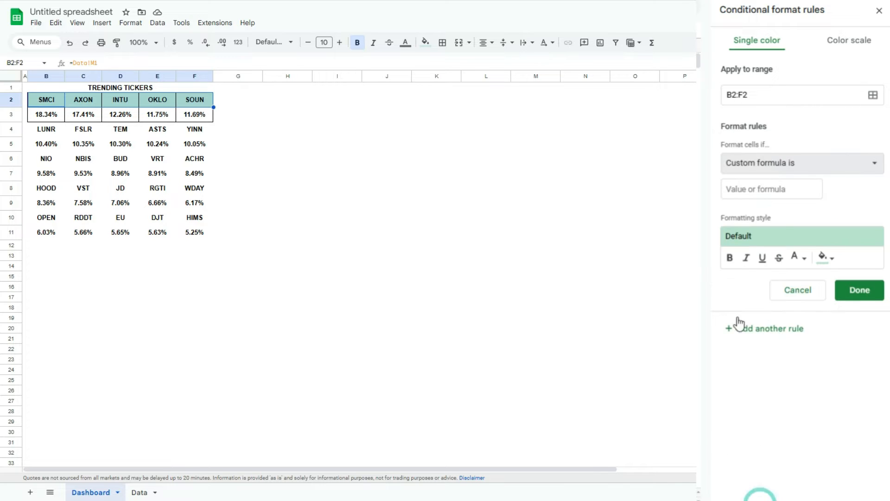
pyautogui.click(757, 190)
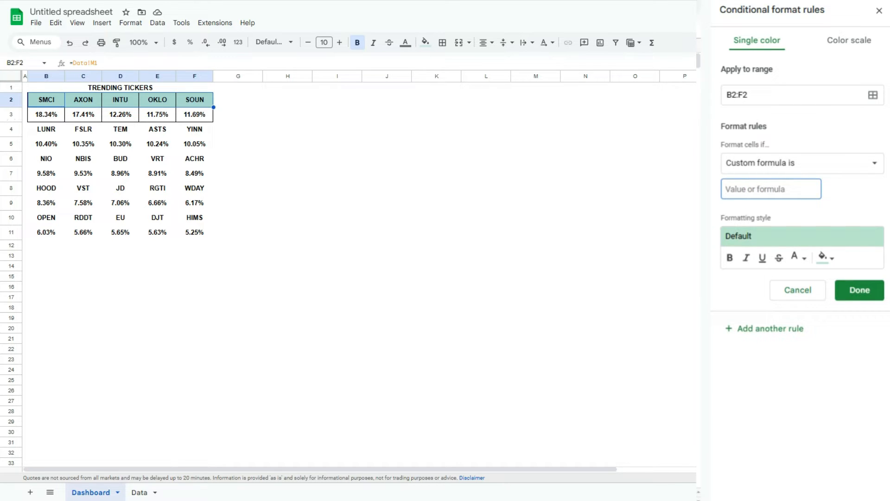
pyautogui.click(13, 0)
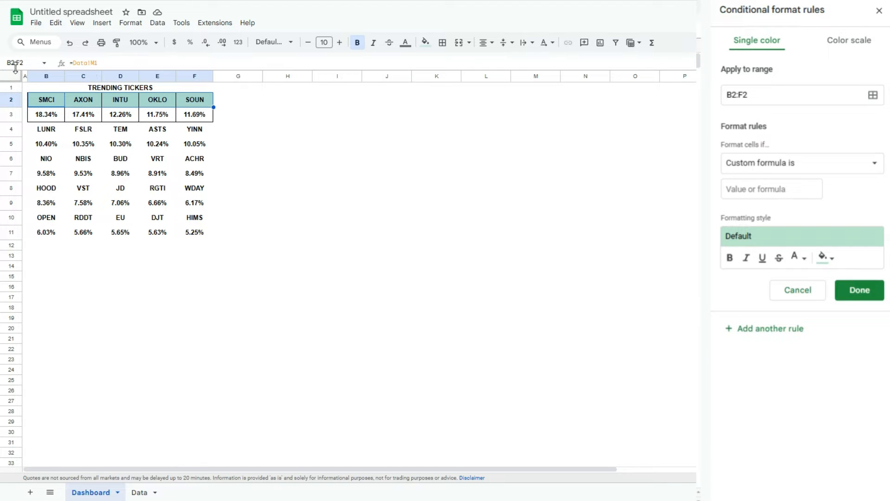
pyautogui.click(780, 195)
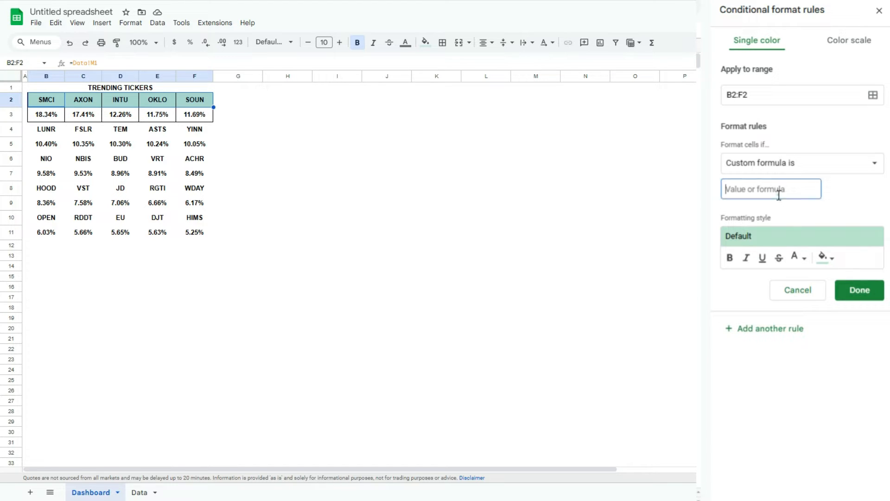
pyautogui.write('=')
# Give the =B3>0.1 rule a bright green fill and save it
pyautogui.click(825, 257)
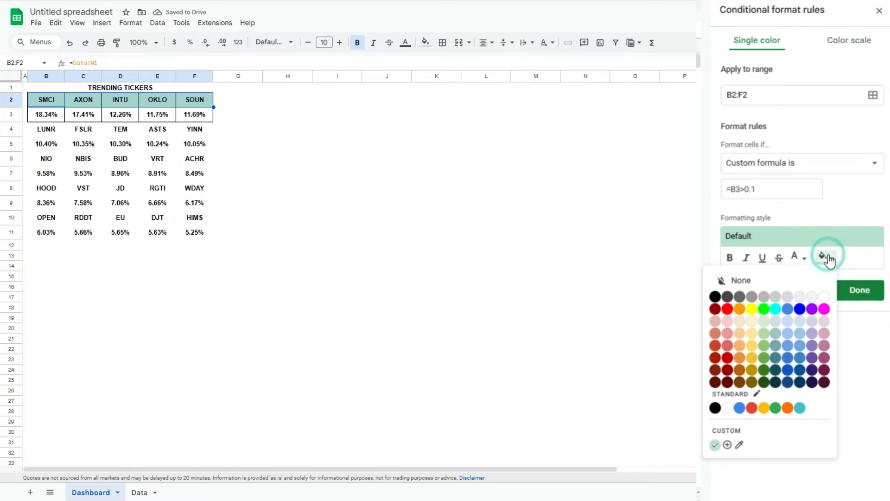
pyautogui.click(764, 309)
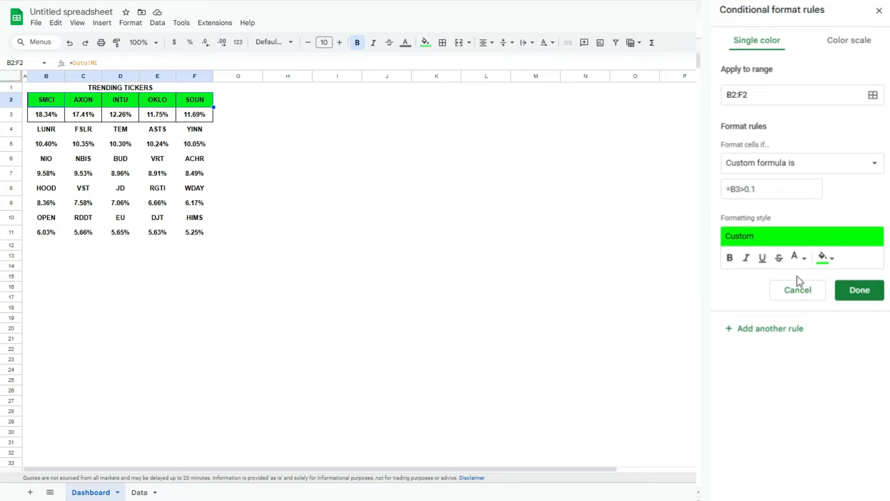
pyautogui.click(848, 297)
pyautogui.click(795, 56)
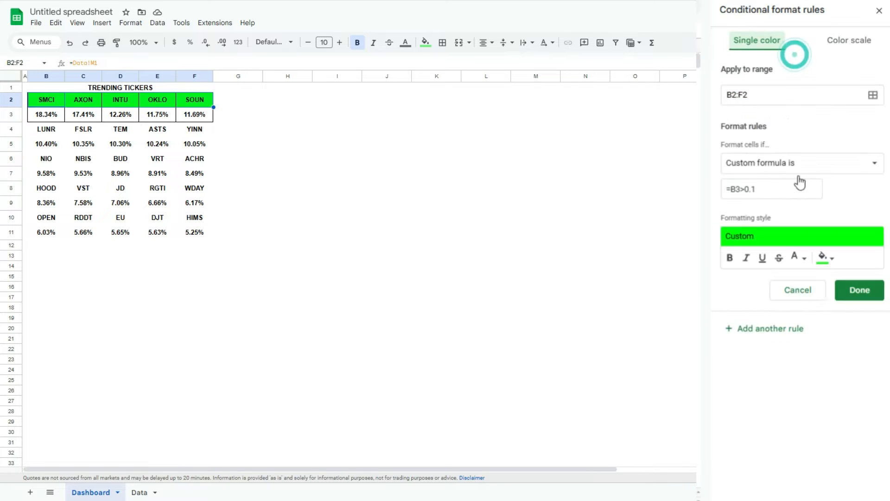
# Add a second rule for B2:F2 with the custom formula =B3>0.05 and a light green fill
pyautogui.click(769, 328)
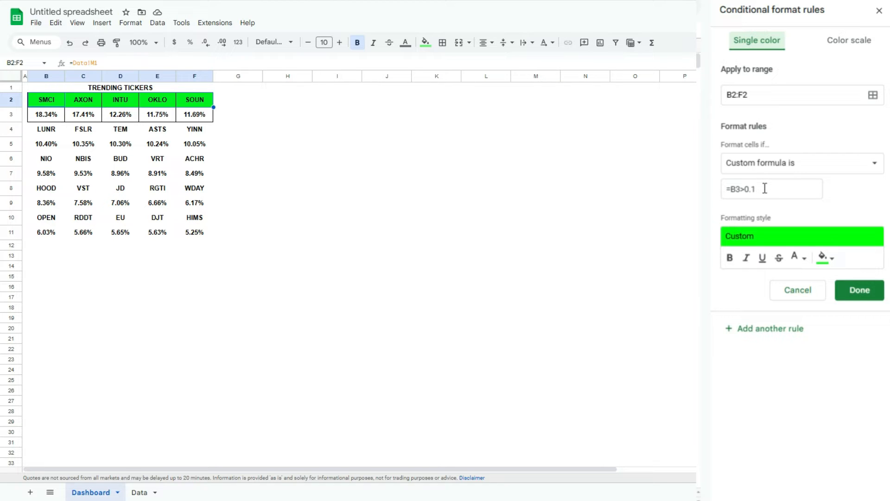
pyautogui.click(764, 188)
pyautogui.press('BackSpace')
pyautogui.write('05')
pyautogui.click(825, 258)
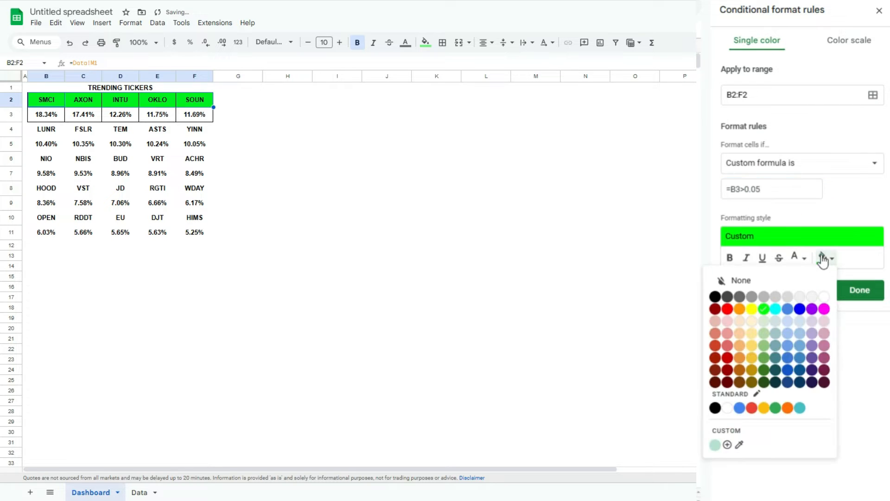
pyautogui.click(763, 334)
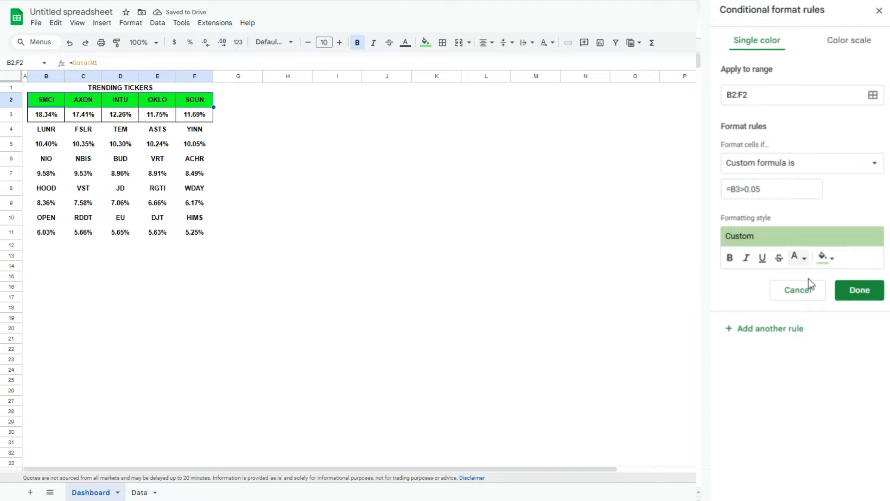
# Add a third conditional formatting rule for B2:F2 with the custom formula =B3>0.00 and a white fill
pyautogui.click(785, 333)
pyautogui.click(765, 191)
pyautogui.press('BackSpace')
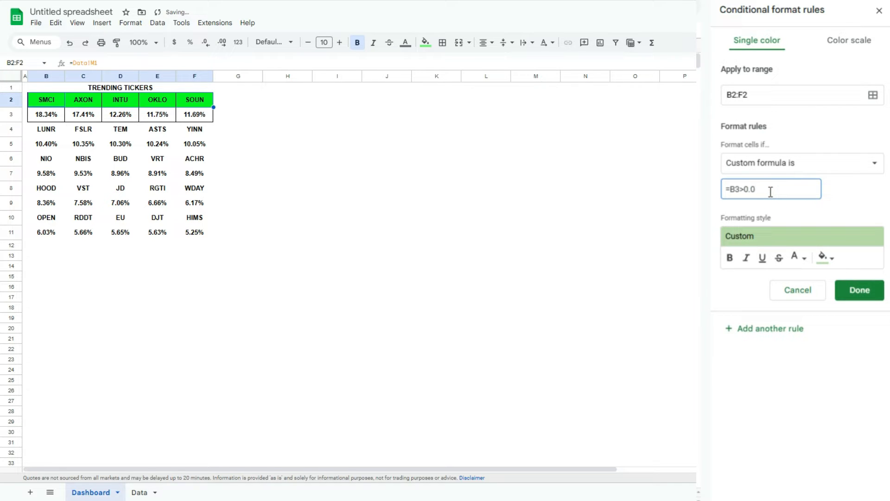
pyautogui.click(824, 256)
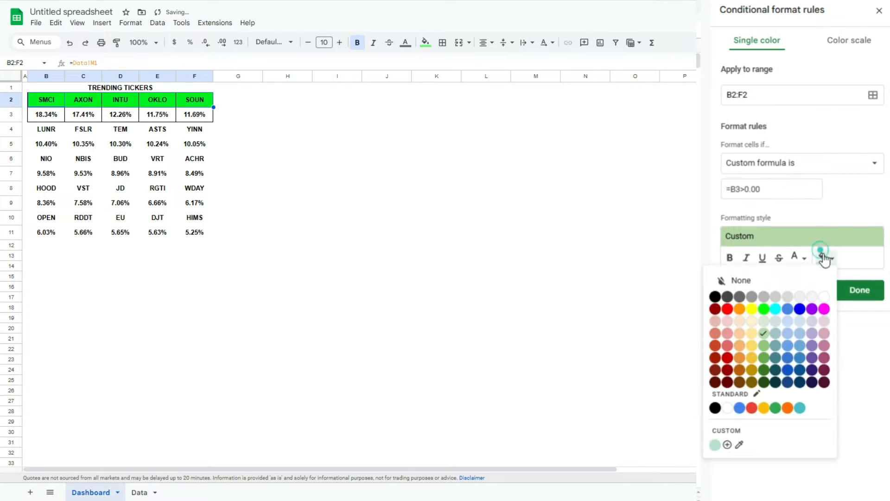
pyautogui.click(818, 291)
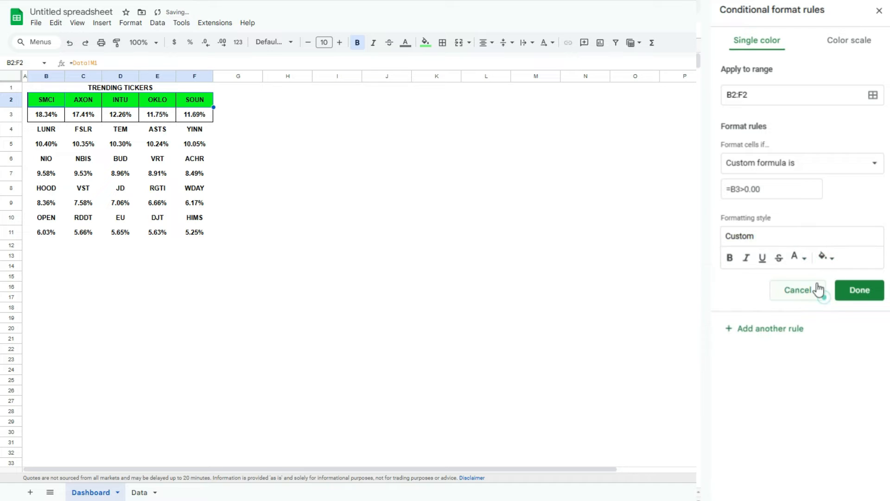
# Add a fourth rule for B2:F2 with the custom formula =B3<0
pyautogui.click(753, 329)
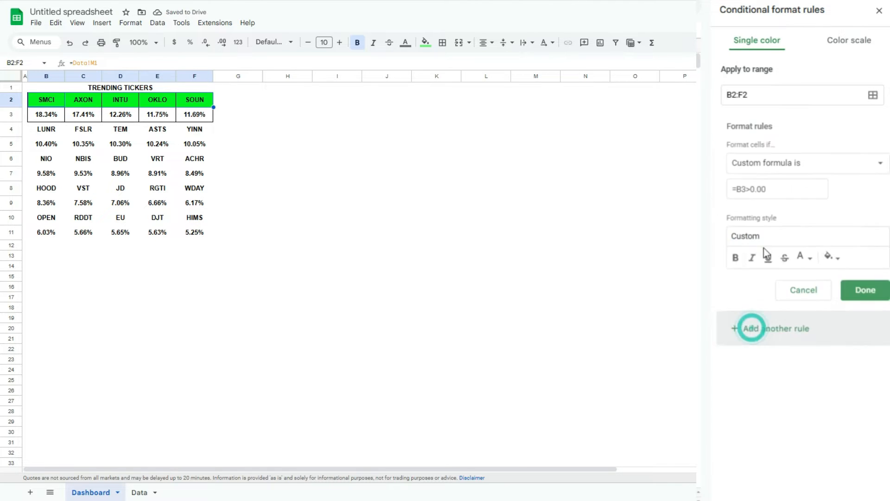
pyautogui.click(742, 190)
pyautogui.press('BackSpace')
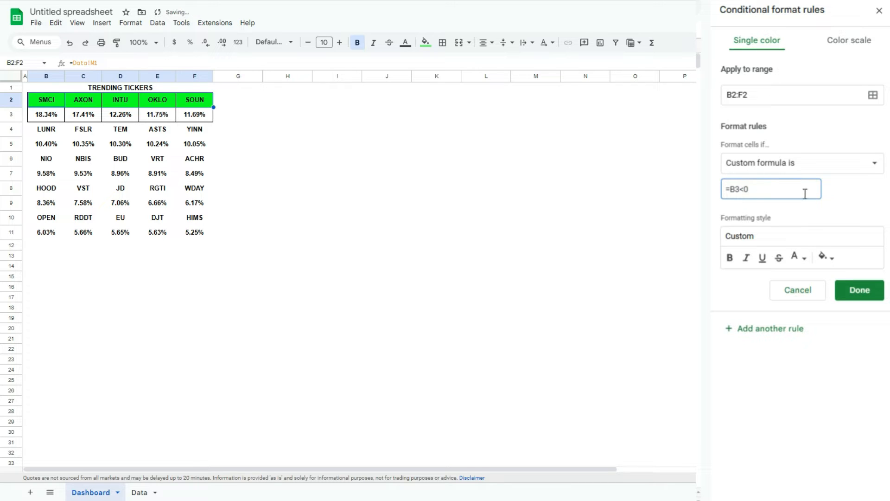
# Set the text color of the =B3<0 rule to red
pyautogui.click(823, 256)
pyautogui.click(795, 257)
pyautogui.click(700, 307)
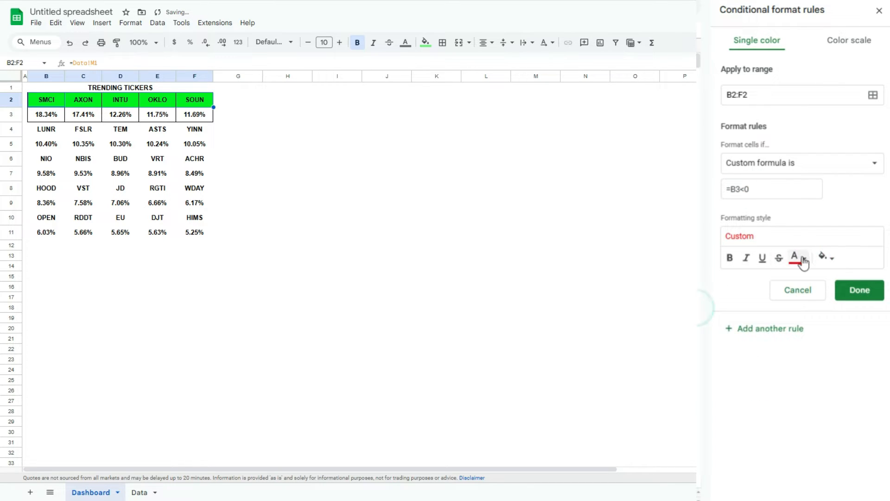
pyautogui.click(822, 256)
pyautogui.click(700, 309)
# Give the =B3<0 rule white text on a red fill and save it
pyautogui.click(797, 258)
pyautogui.click(796, 296)
pyautogui.click(823, 257)
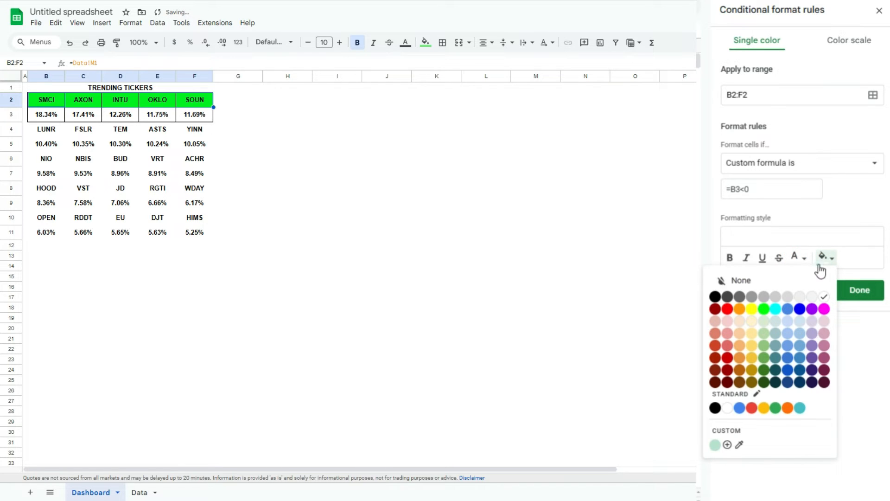
pyautogui.click(728, 308)
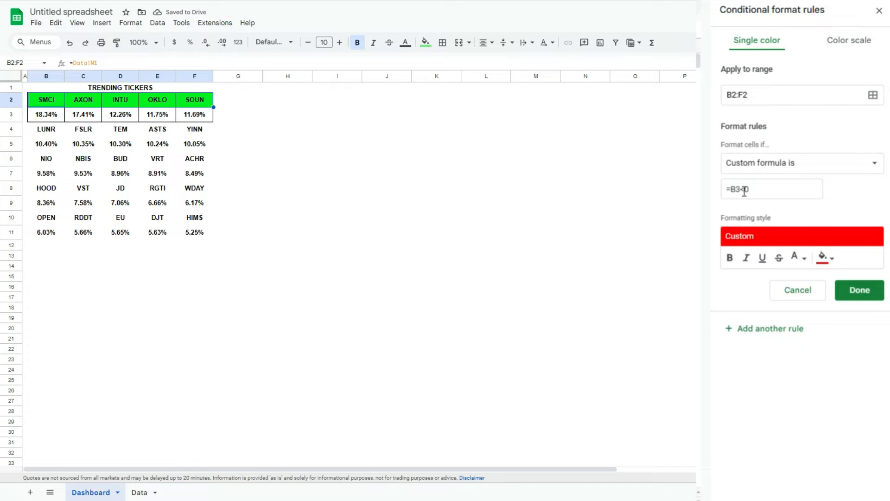
pyautogui.click(860, 291)
# Change the custom formula of the white-fill rule to =B3>=0 and save it
pyautogui.click(787, 135)
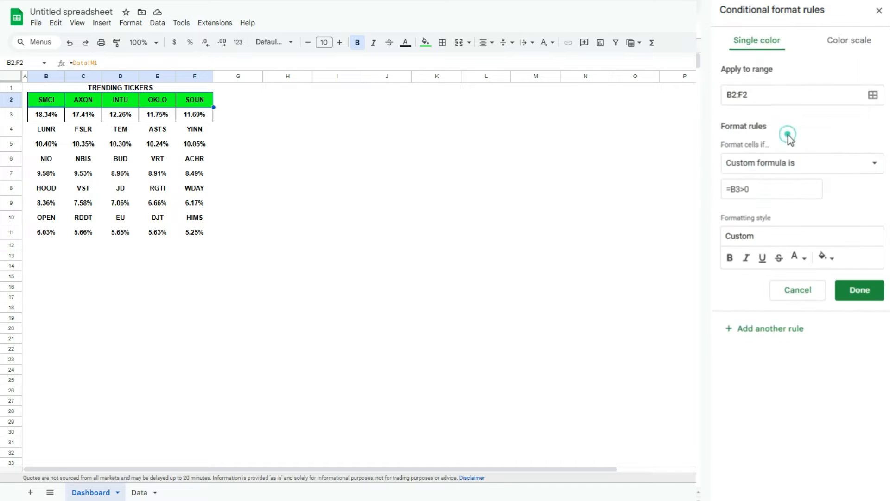
pyautogui.click(745, 189)
pyautogui.write('=')
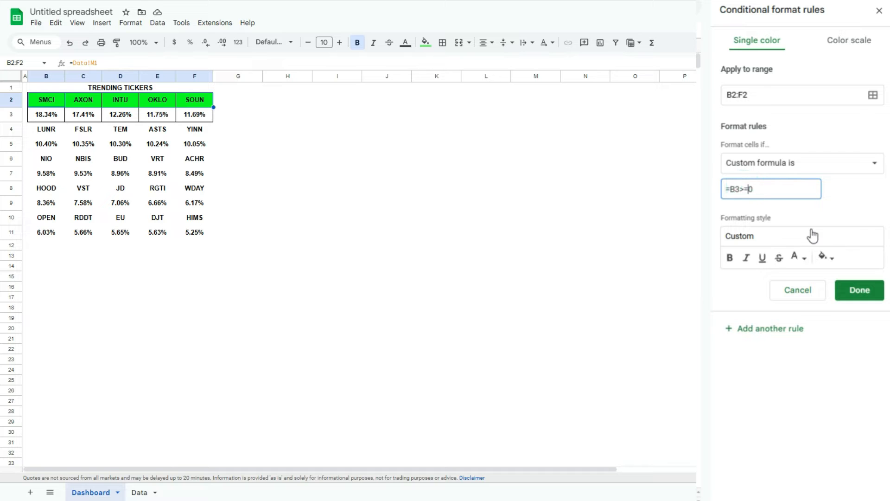
pyautogui.click(856, 295)
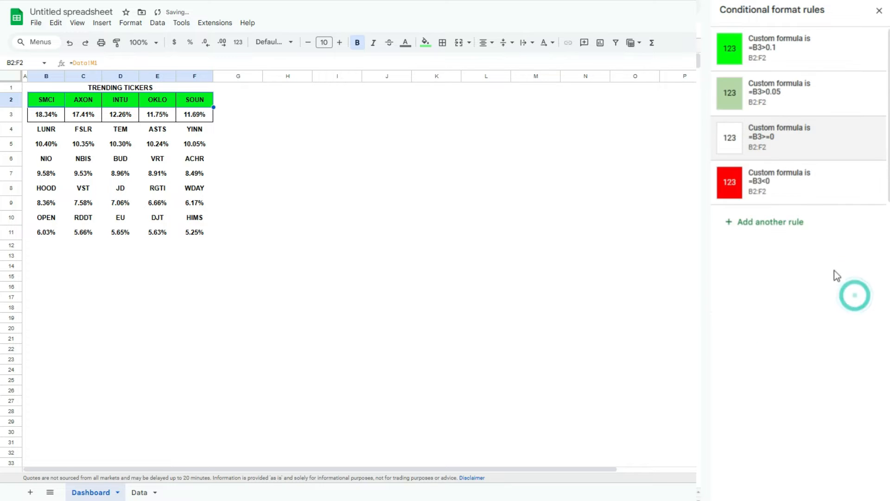
# Change the custom formula of the light green rule to =B3>=0.05 and save it
pyautogui.click(789, 108)
pyautogui.click(745, 188)
pyautogui.write('=')
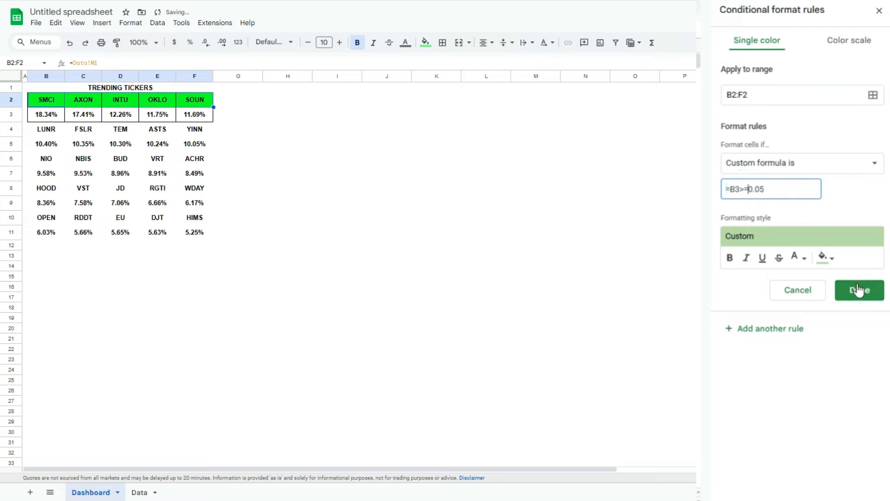
pyautogui.click(856, 289)
# Change the bright green rule's formula to =B3>=0.1, and move the red =B3<0 rule to first place in the list
pyautogui.click(772, 55)
pyautogui.click(745, 189)
pyautogui.write('=')
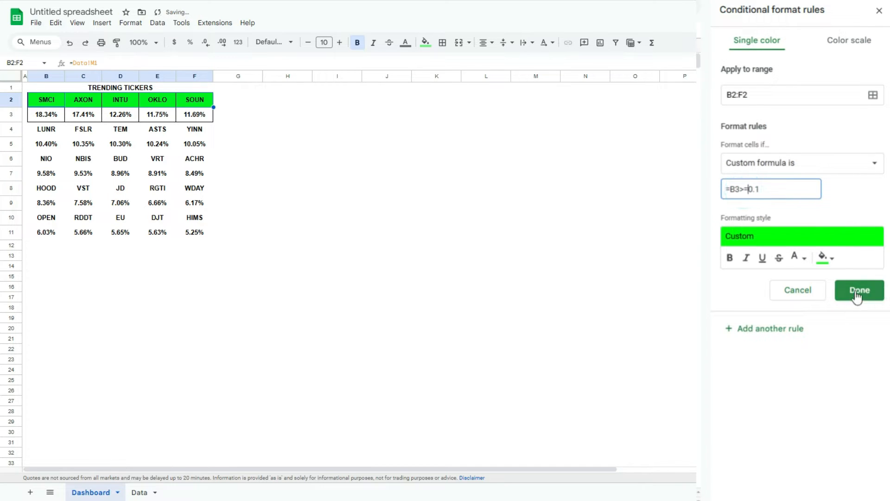
pyautogui.click(857, 296)
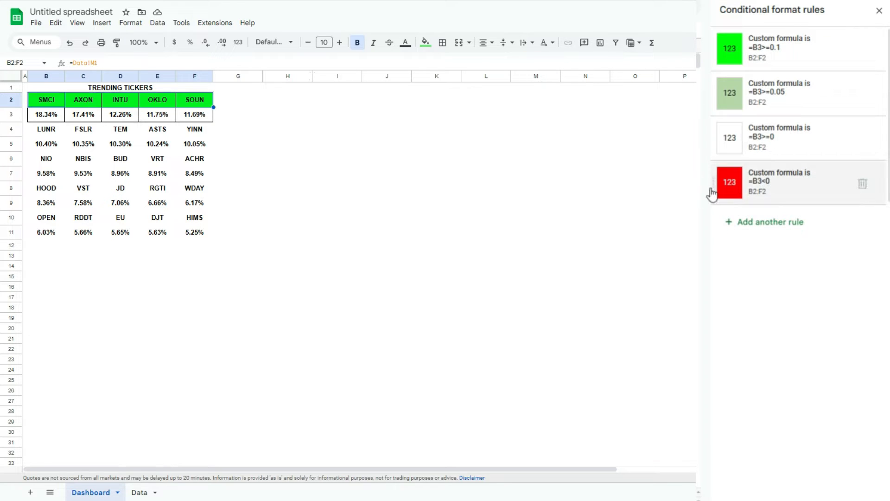
pyautogui.moveTo(711, 191); pyautogui.dragTo(708, 57)
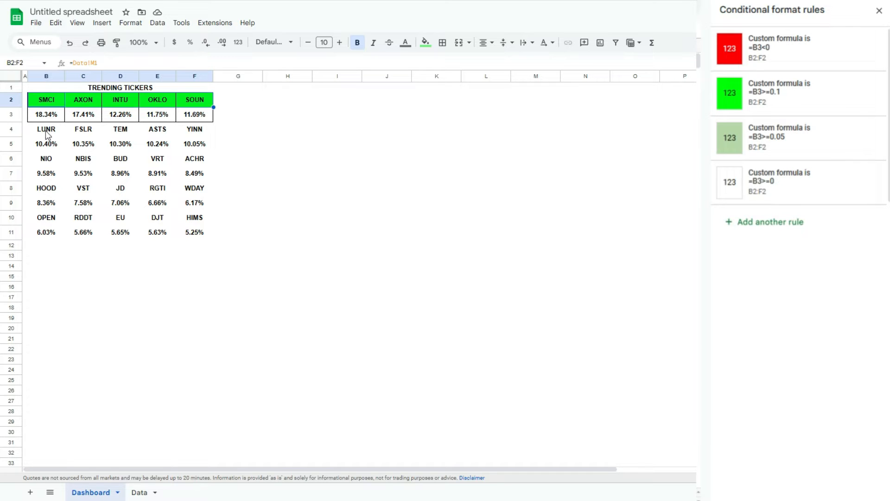
# Create a conditional formatting rule for the percentages in B3:F3 with the custom formula =B3>0.1 and a bright green fill
pyautogui.moveTo(43, 119); pyautogui.dragTo(187, 116)
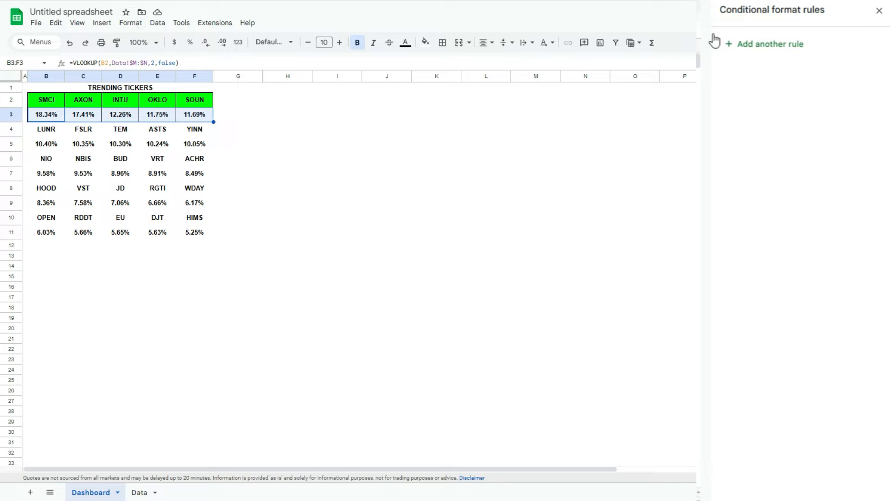
pyautogui.click(776, 51)
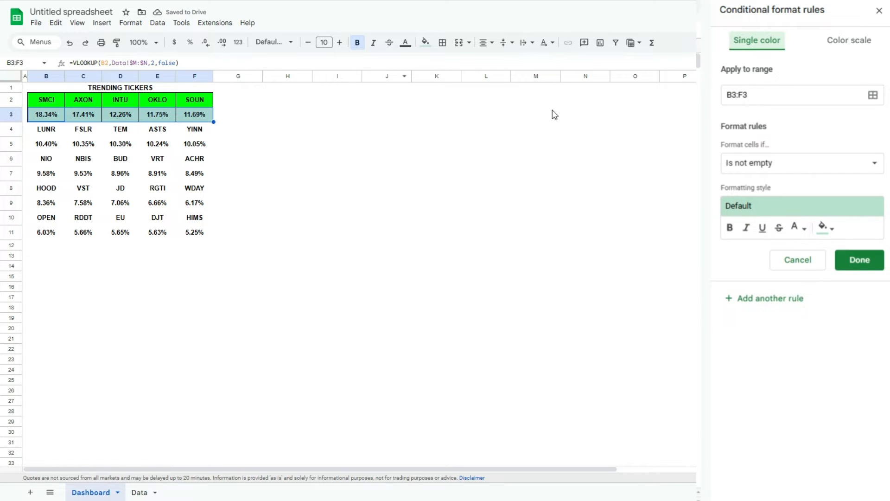
pyautogui.click(786, 169)
pyautogui.click(777, 500)
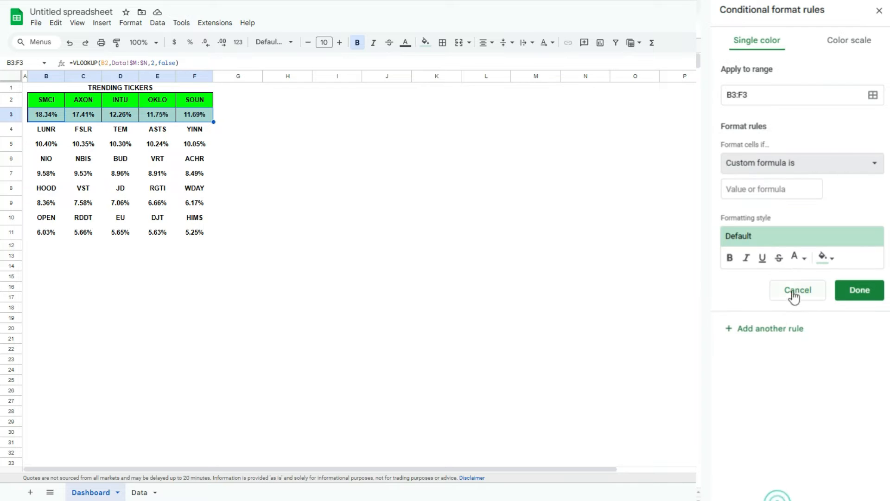
pyautogui.click(823, 257)
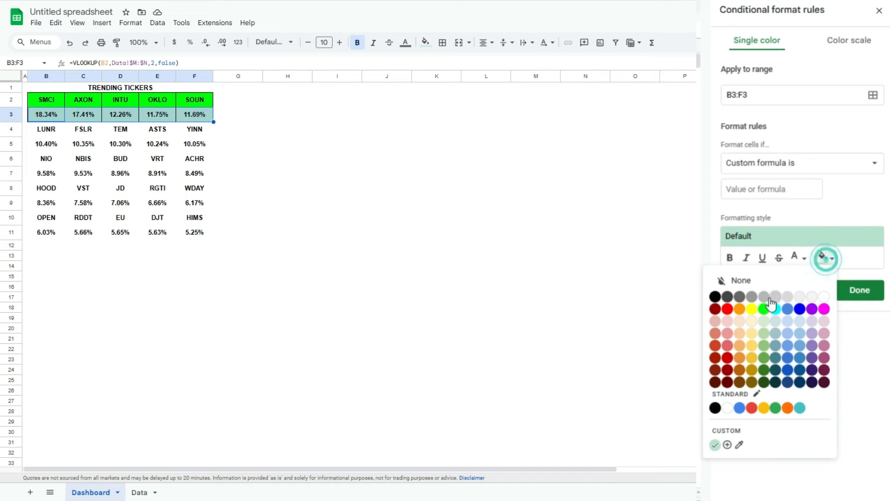
pyautogui.click(765, 310)
pyautogui.click(773, 191)
pyautogui.write('=')
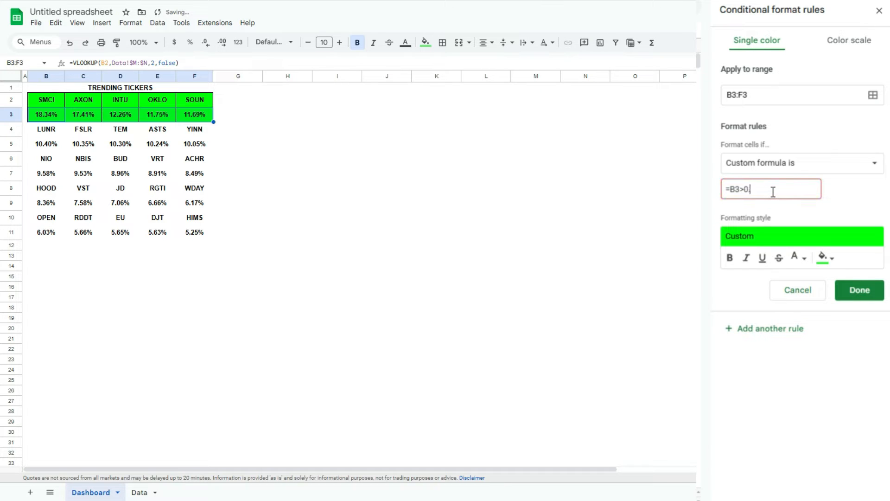
pyautogui.click(844, 288)
# Compare the rules on B2 and B3, and check the fill color used by the =B3>=0.05 rule for B2:F2
pyautogui.click(127, 145)
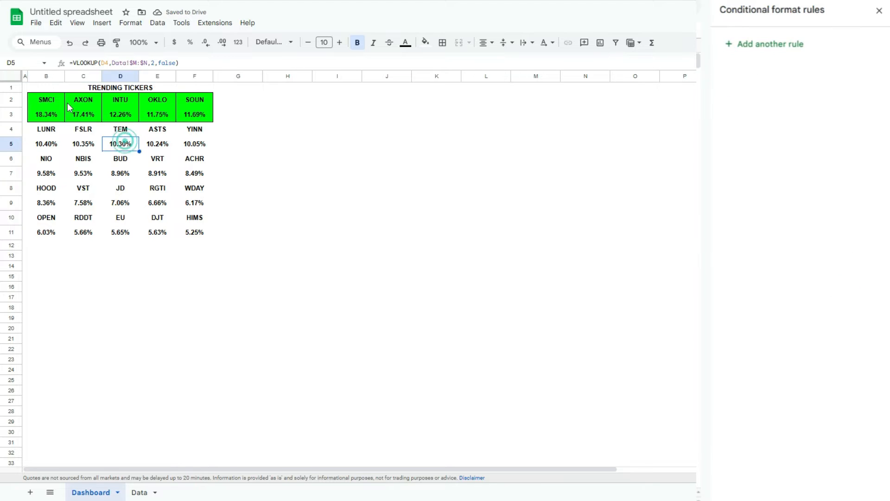
pyautogui.click(55, 119)
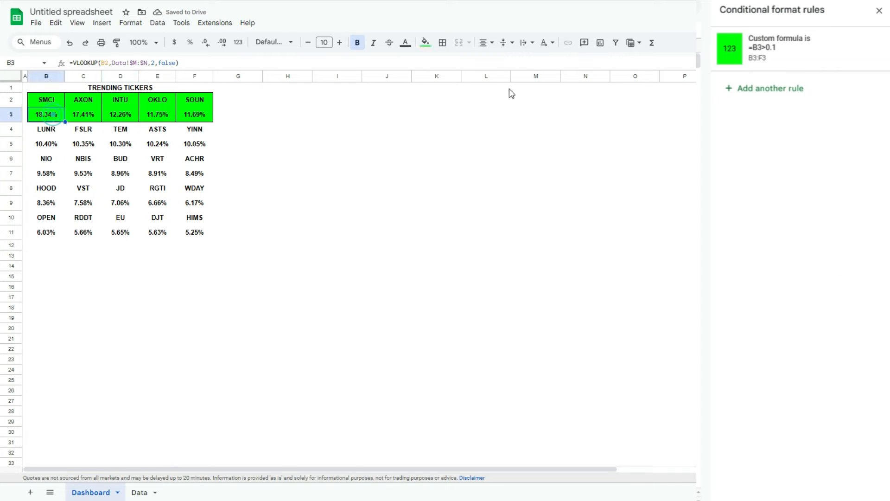
pyautogui.click(55, 104)
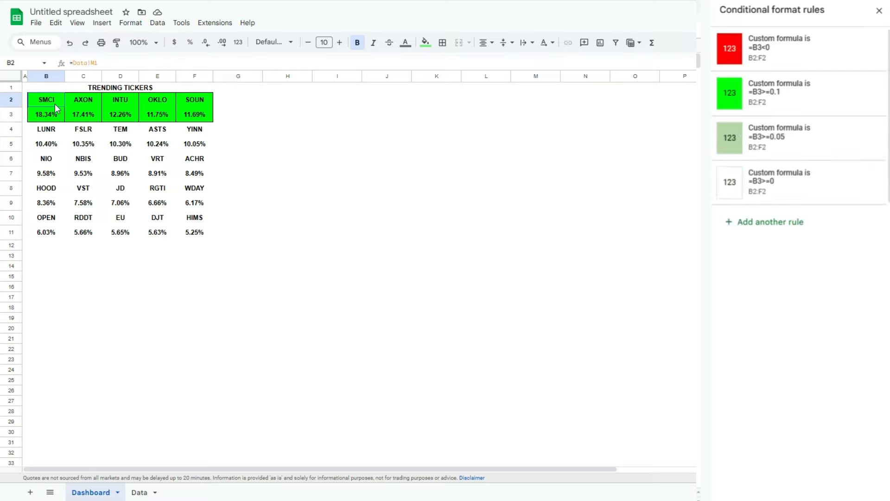
pyautogui.click(801, 144)
pyautogui.click(822, 256)
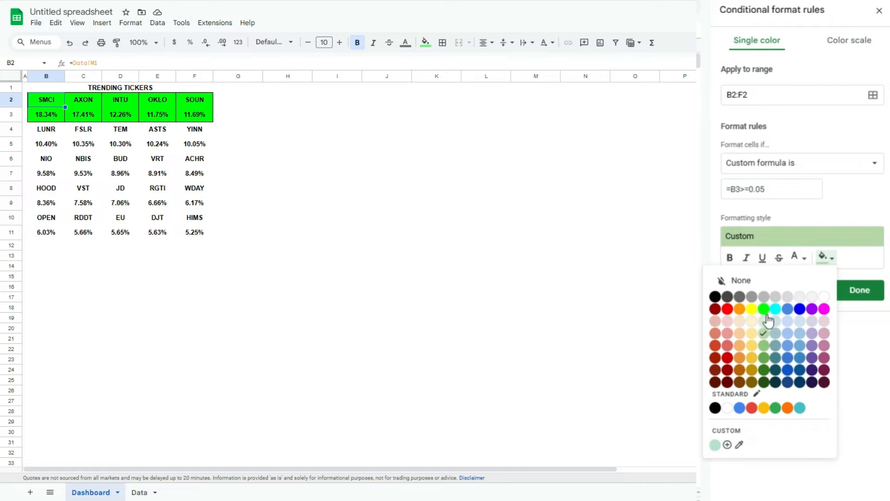
pyautogui.click(41, 119)
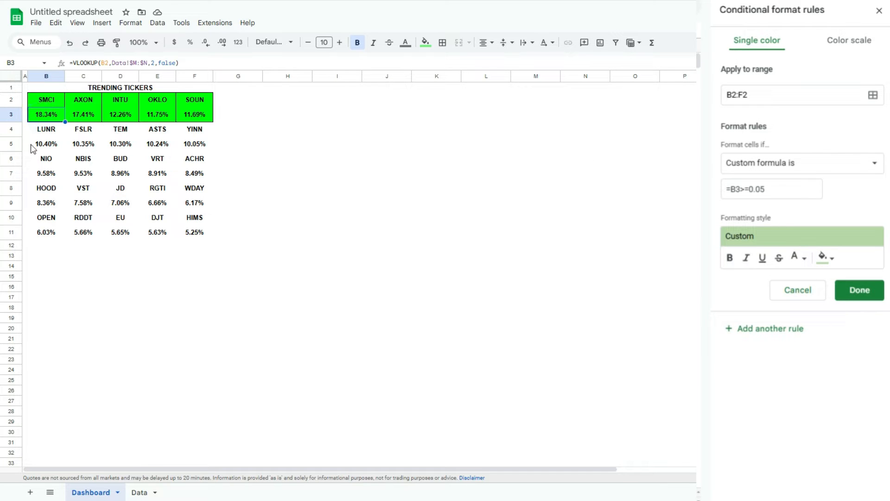
pyautogui.click(867, 293)
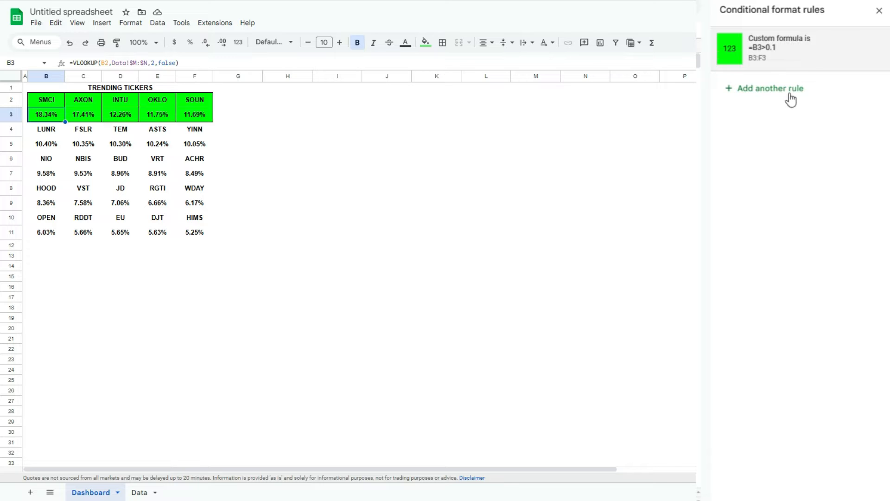
# Add a second rule for B3:F3 with the custom formula =B3>0.05 and a light green fill, and save it
pyautogui.click(803, 56)
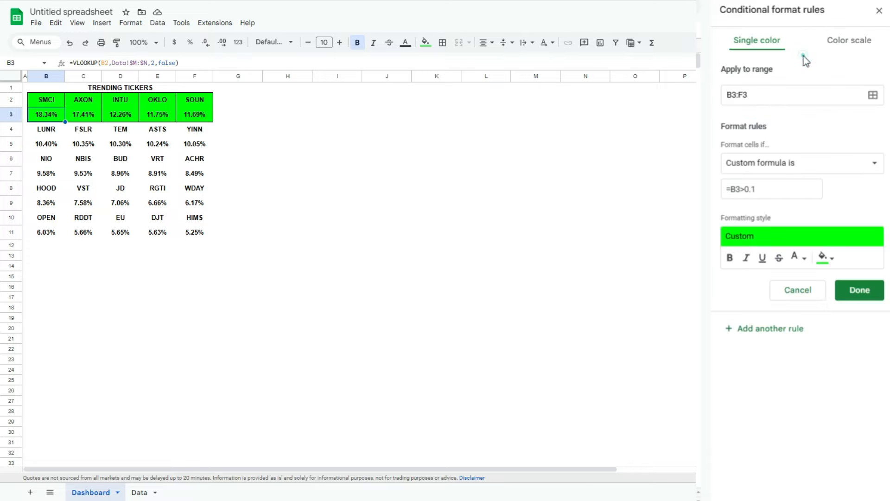
pyautogui.click(773, 330)
pyautogui.click(762, 189)
pyautogui.press('BackSpace')
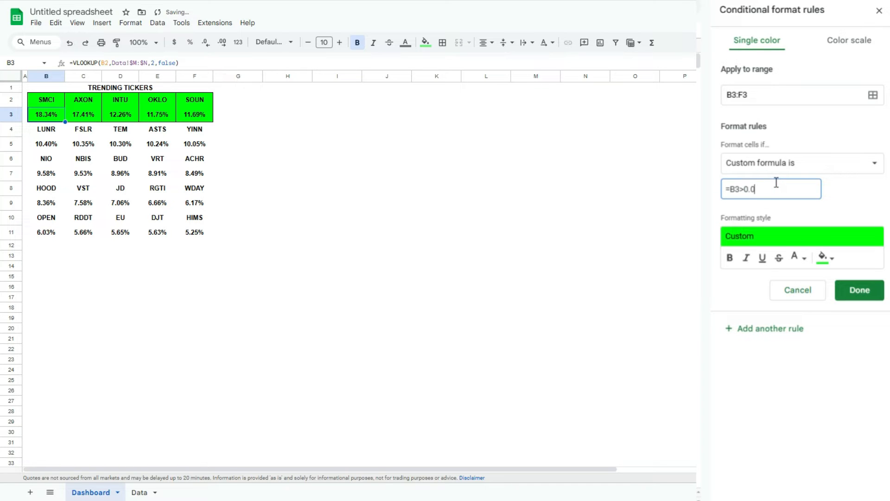
pyautogui.click(827, 257)
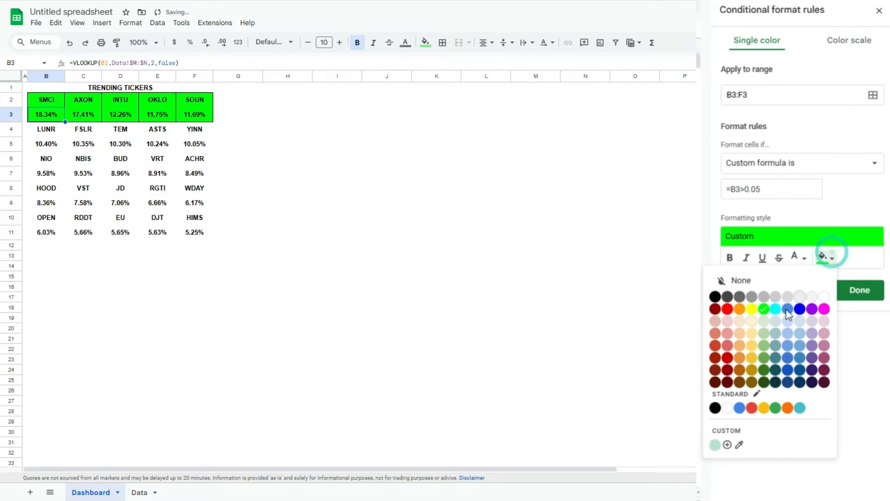
pyautogui.click(763, 332)
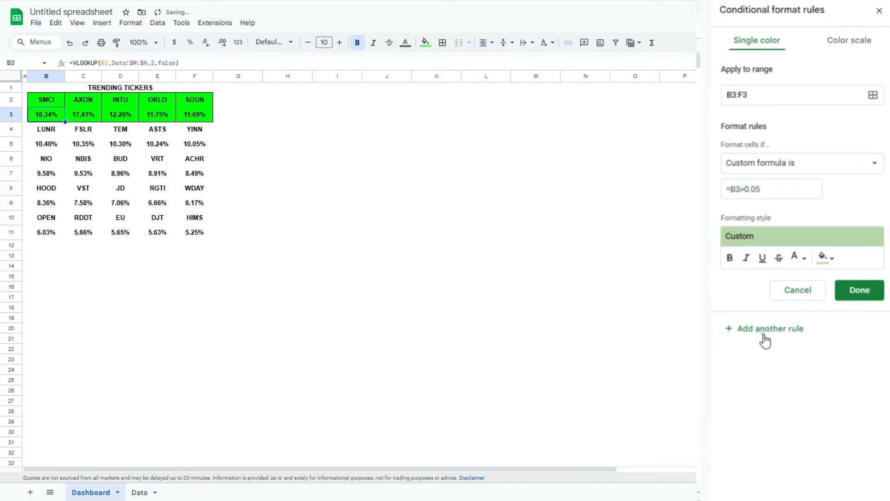
pyautogui.click(855, 292)
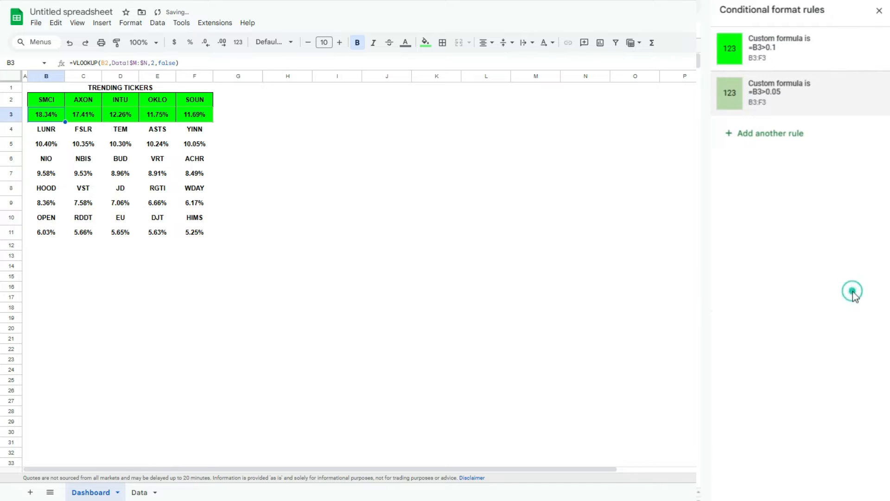
# Add a third conditional formatting rule for the percentages in B3:F3 with the custom formula =B3>=0
pyautogui.click(52, 98)
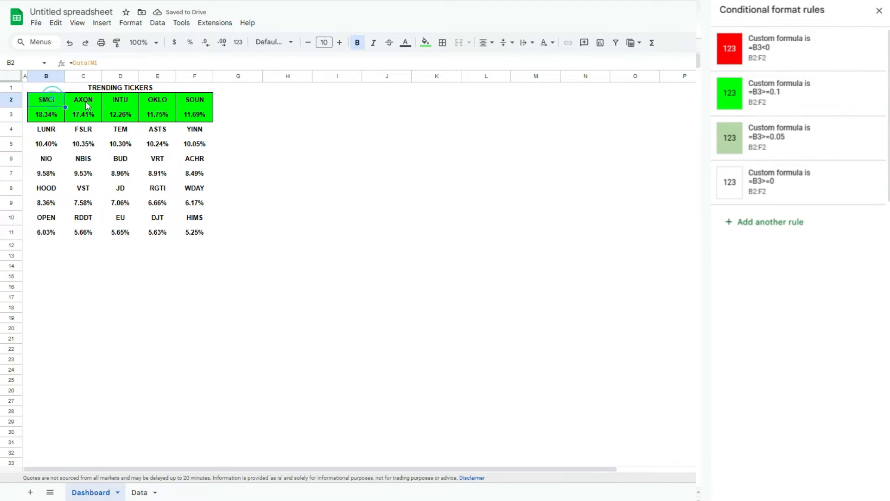
pyautogui.click(51, 116)
pyautogui.click(777, 95)
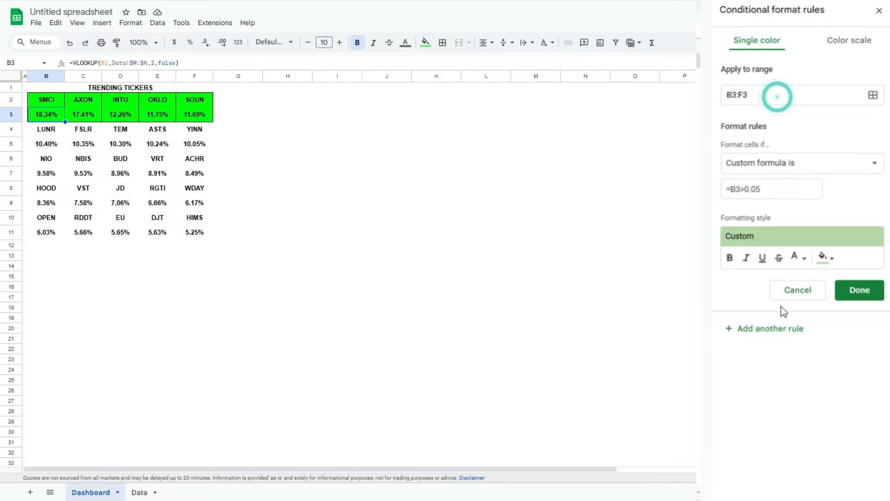
pyautogui.click(776, 329)
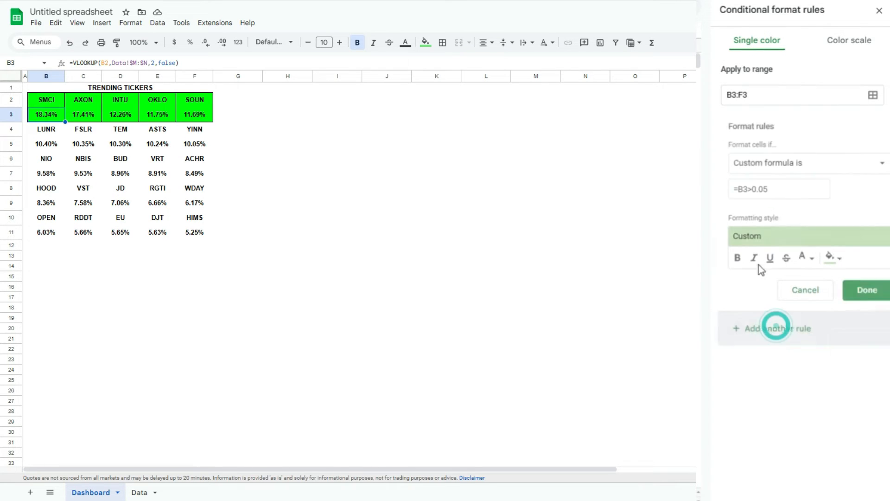
pyautogui.click(745, 191)
pyautogui.write('=')
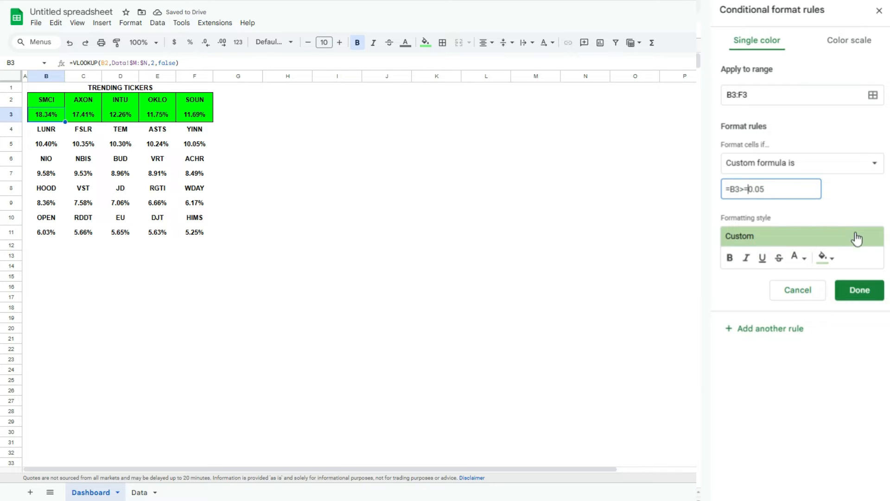
pyautogui.click(767, 192)
pyautogui.press('BackSpace')
# Give the =B3>=0 rule for B3:F3 a white fill and black text, and save it
pyautogui.click(823, 257)
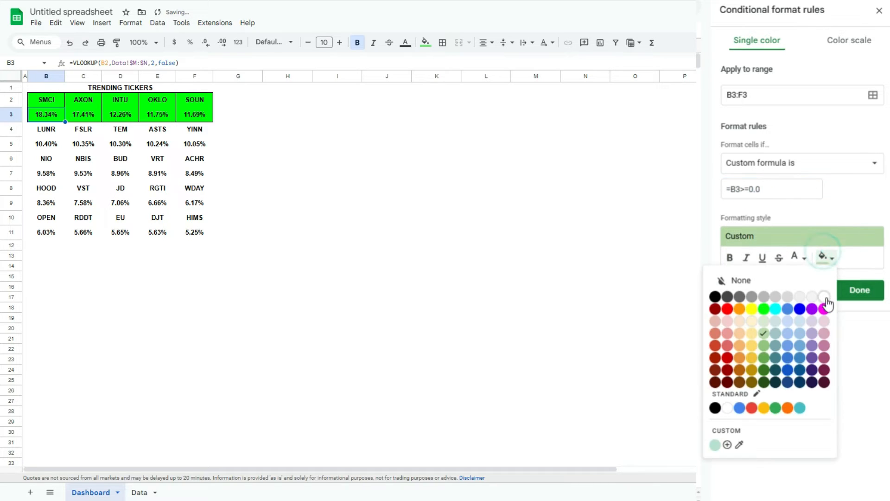
pyautogui.click(826, 295)
pyautogui.click(796, 258)
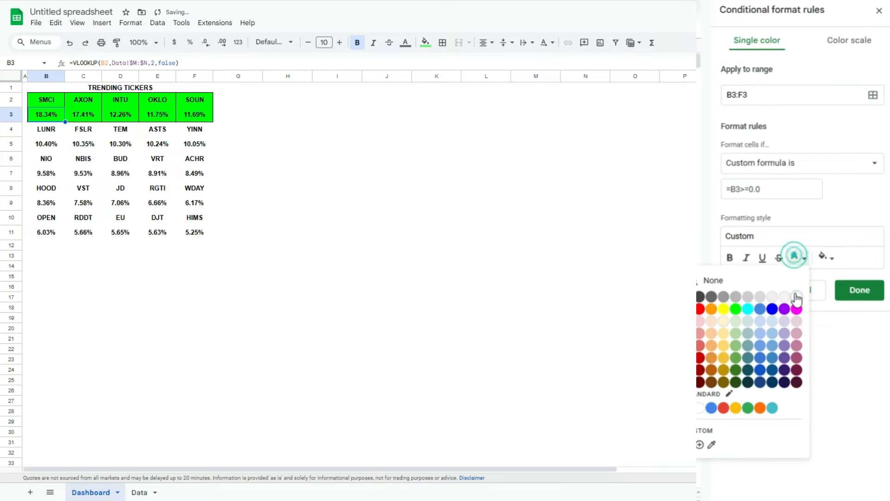
pyautogui.click(699, 297)
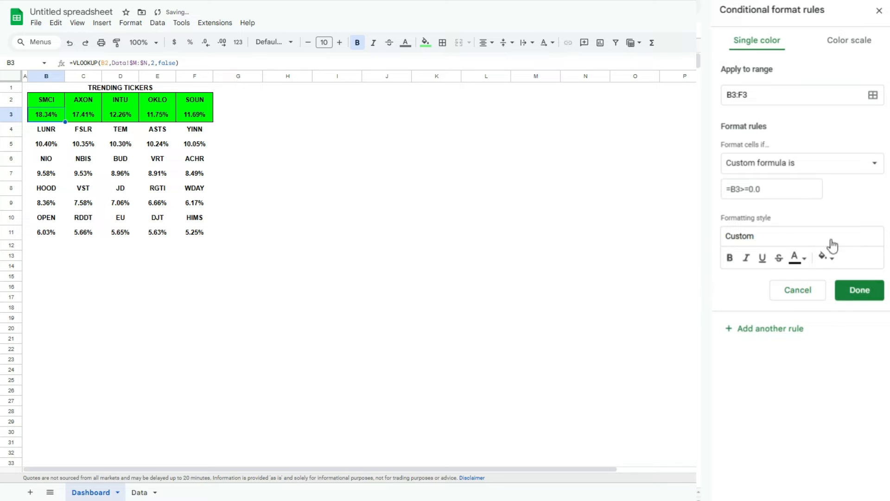
pyautogui.click(859, 289)
# Change the light and bright green rules for B3:F3 to the formulas =B3>=0.05 and =B3>=0.1
pyautogui.click(800, 129)
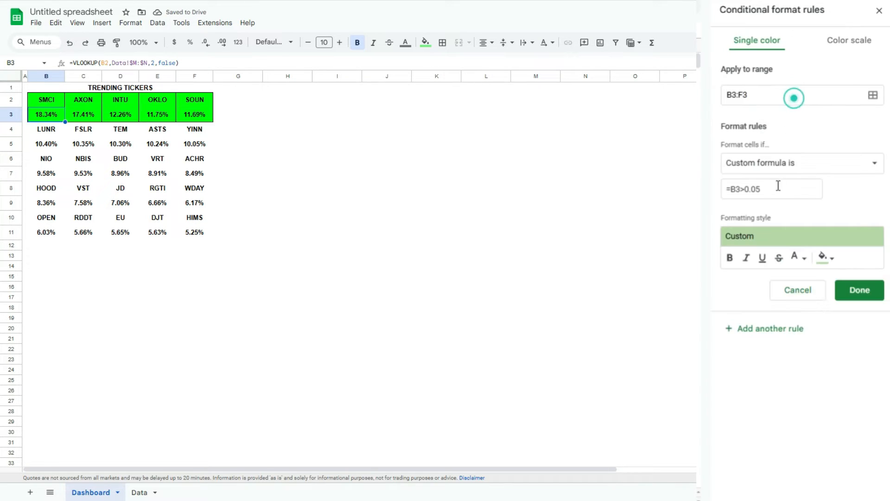
pyautogui.click(746, 191)
pyautogui.write('=')
pyautogui.click(853, 290)
pyautogui.click(783, 56)
pyautogui.click(740, 189)
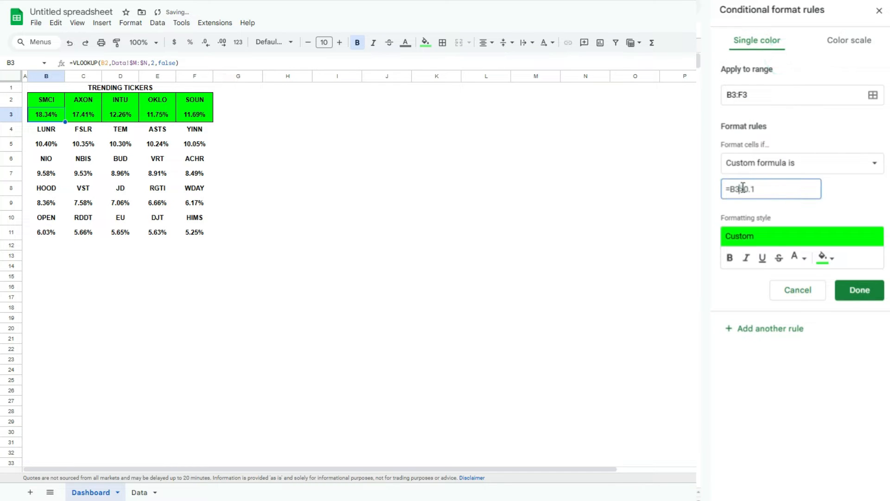
pyautogui.write('=')
pyautogui.click(867, 290)
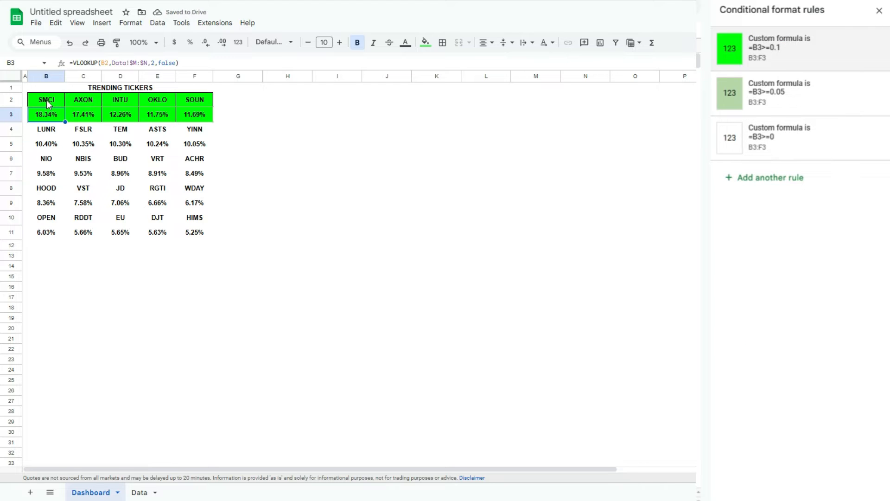
# Add a fourth conditional formatting rule for B3:F3 with the custom formula =B3<0
pyautogui.click(772, 140)
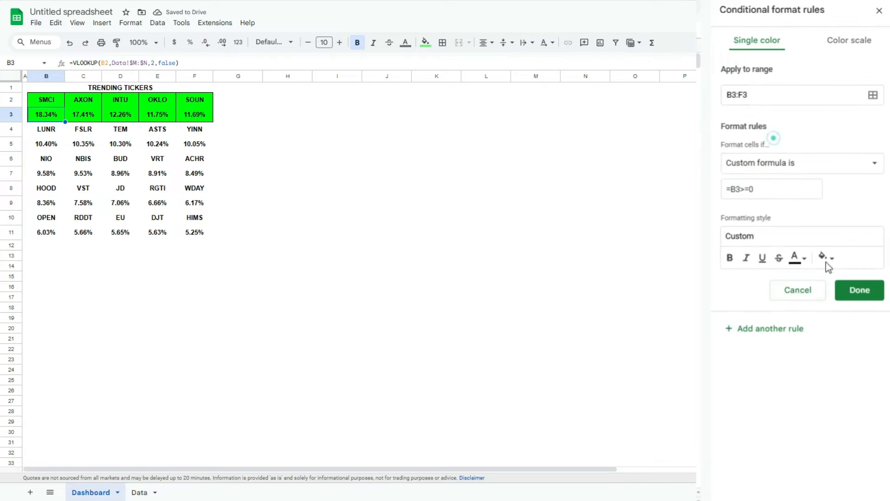
pyautogui.click(778, 329)
pyautogui.click(742, 189)
pyautogui.press('Delete')
pyautogui.write('<')
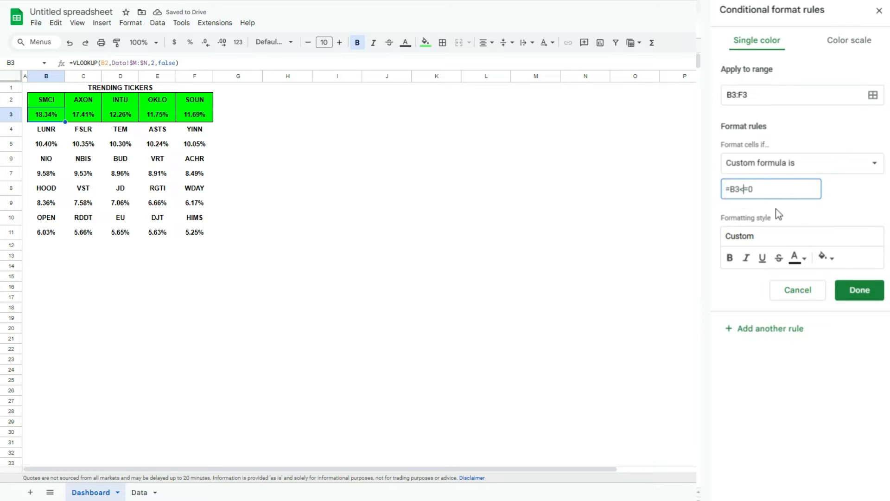
pyautogui.press('Delete')
# Format the =B3<0 rule with white text on a red fill, and move it to first place in the list
pyautogui.click(823, 256)
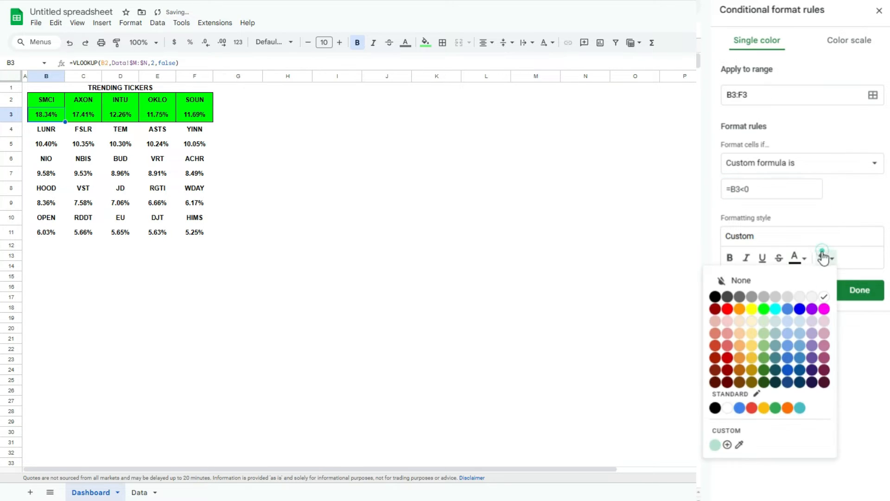
pyautogui.click(706, 308)
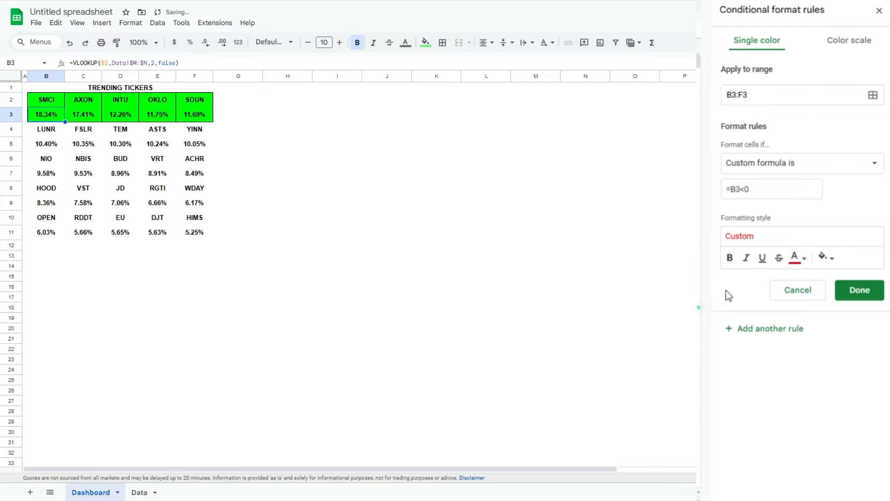
pyautogui.click(793, 260)
pyautogui.click(799, 296)
pyautogui.click(828, 256)
pyautogui.click(727, 308)
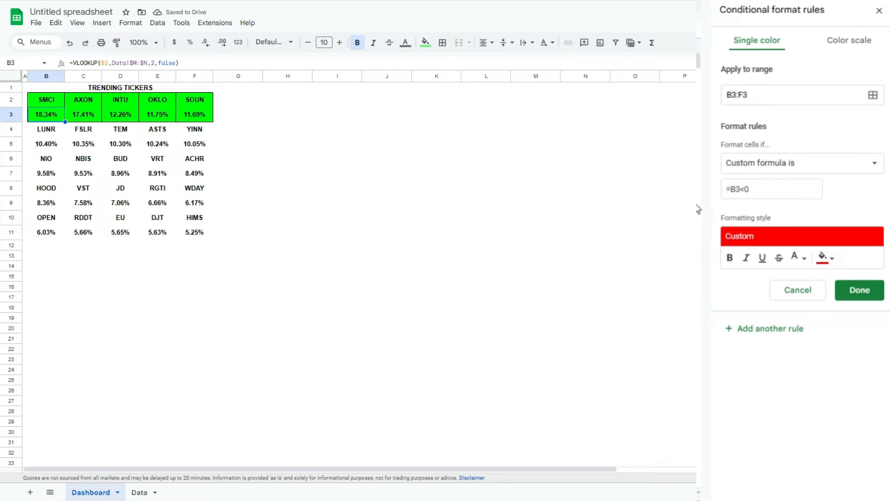
pyautogui.click(866, 293)
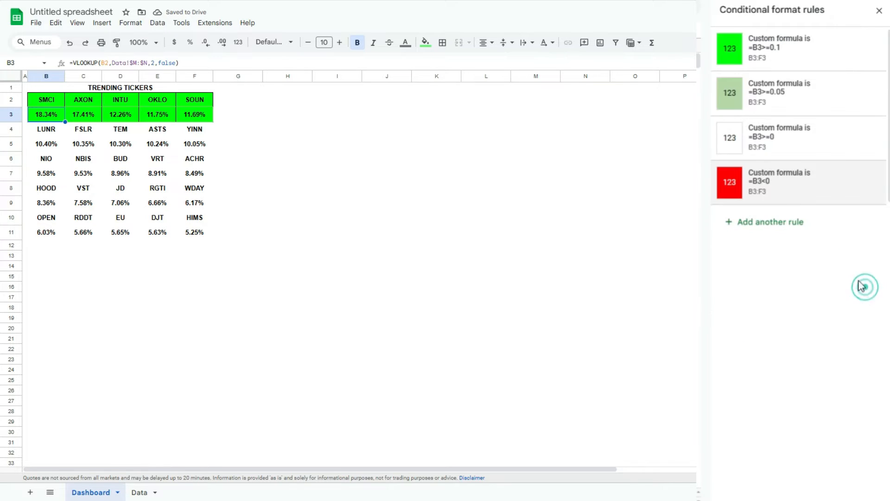
pyautogui.moveTo(709, 179); pyautogui.dragTo(710, 46)
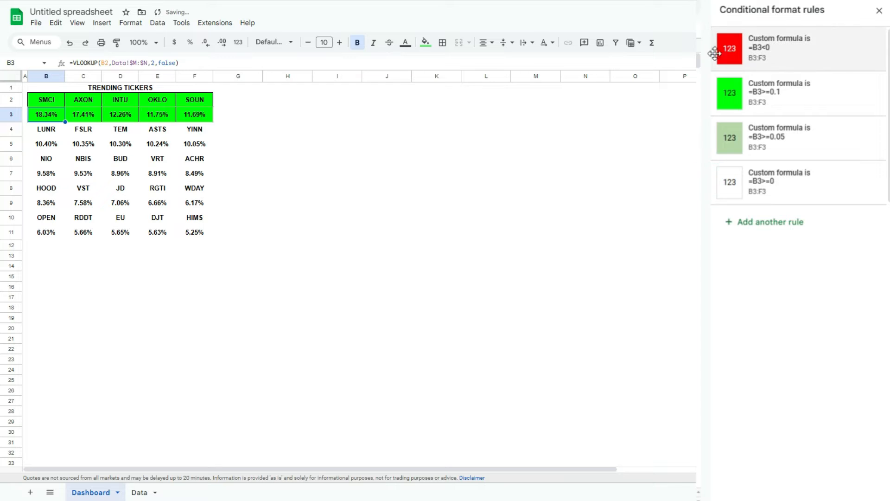
# Paint the formatting of B2:F3 onto each ticker and percentage row pair in B4:F11
pyautogui.click(42, 98)
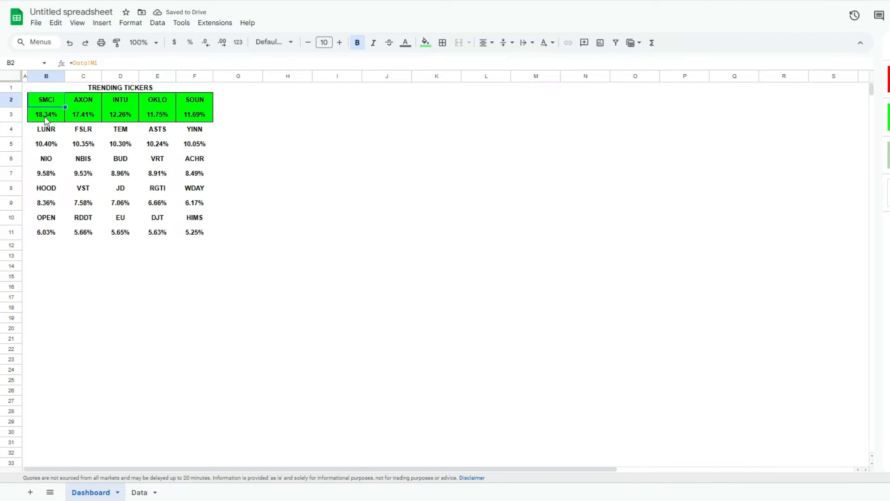
pyautogui.click(45, 117)
pyautogui.click(43, 104)
pyautogui.moveTo(40, 99); pyautogui.dragTo(199, 119)
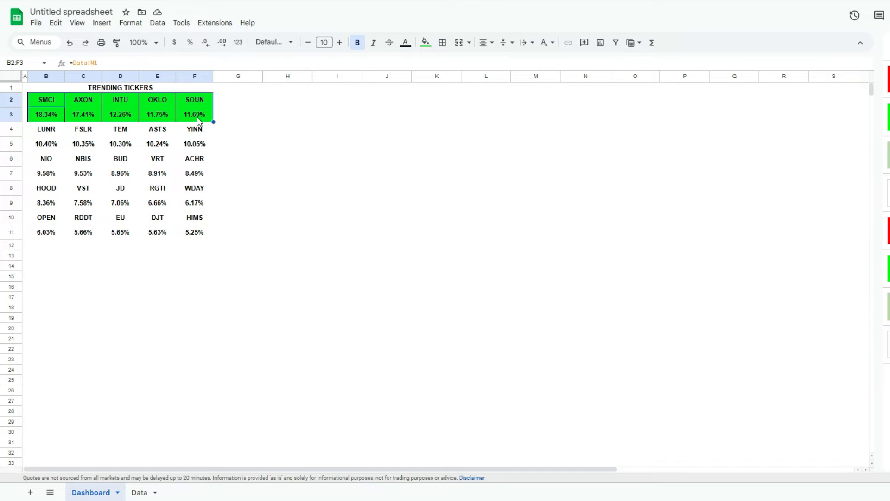
pyautogui.click(117, 42)
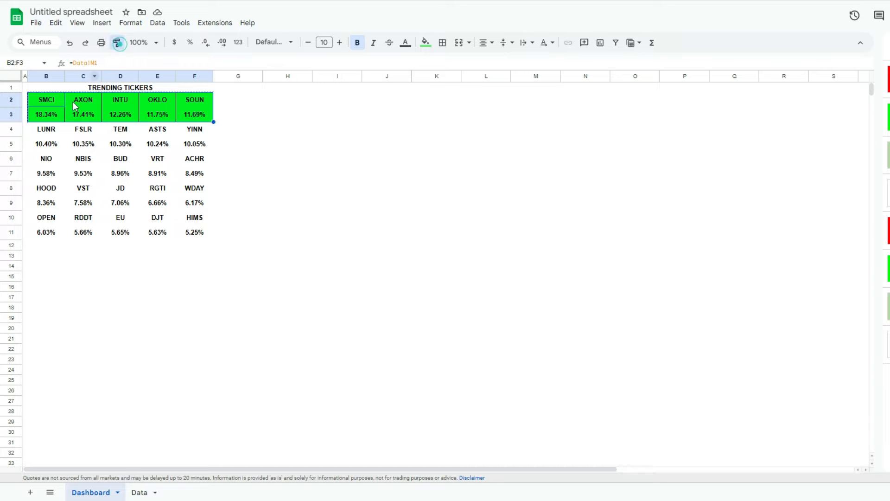
pyautogui.click(53, 127)
pyautogui.click(117, 42)
pyautogui.click(52, 163)
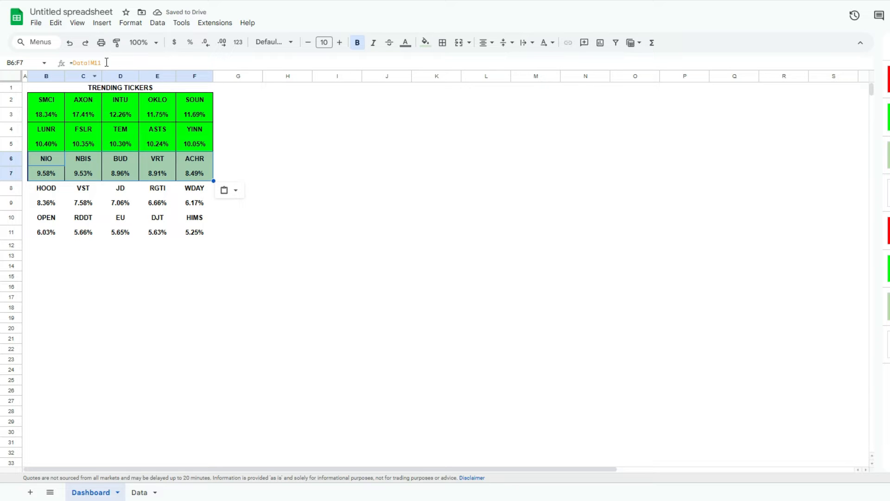
pyautogui.click(117, 43)
pyautogui.click(54, 187)
pyautogui.click(117, 42)
pyautogui.click(55, 217)
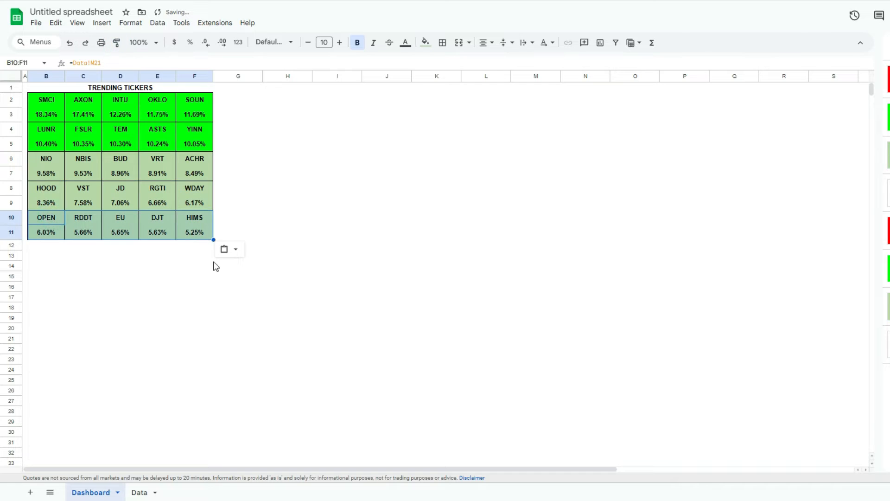
# Test the color rules by entering 1% and -5% in F11, and undo both entries
pyautogui.click(192, 232)
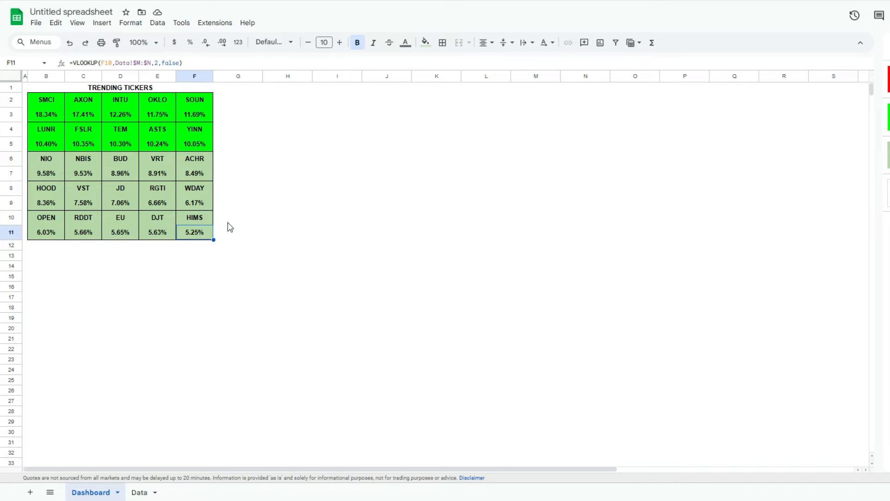
pyautogui.write('1')
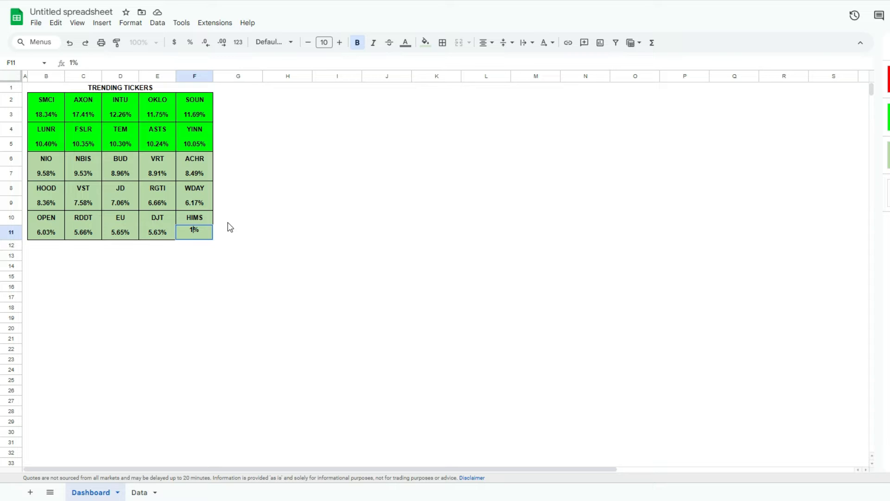
pyautogui.press('Return')
pyautogui.press('Up')
pyautogui.write('-5')
pyautogui.press('Return')
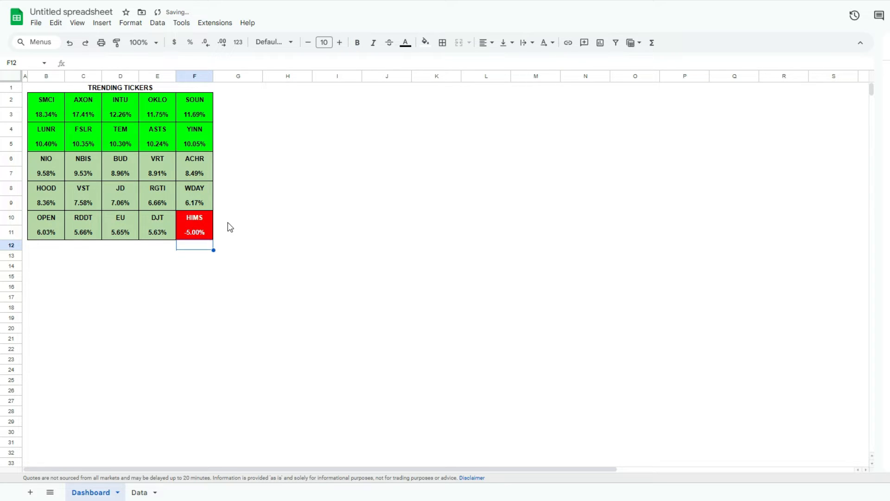
pyautogui.hotkey('ctrl', 'z')
pyautogui.hotkey('ctrl', 'z')
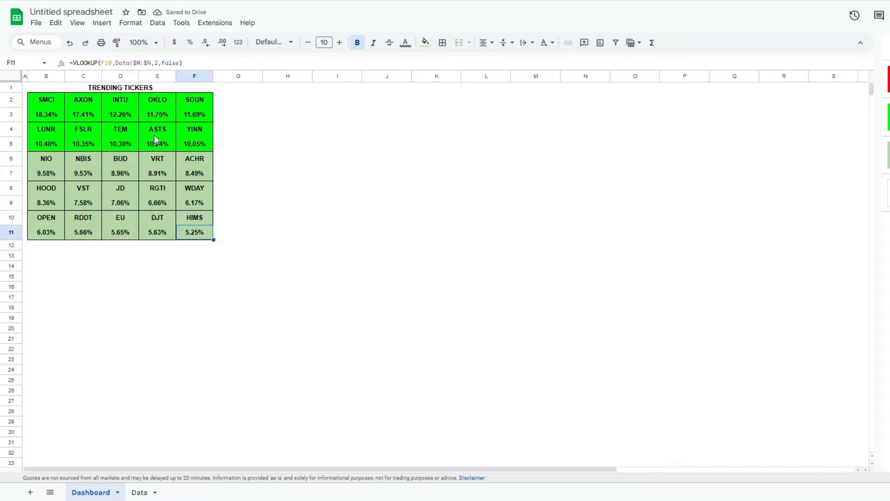
# Increase the font size of the TRENDING TICKERS heading in B1:F1 to 16
pyautogui.click(133, 87)
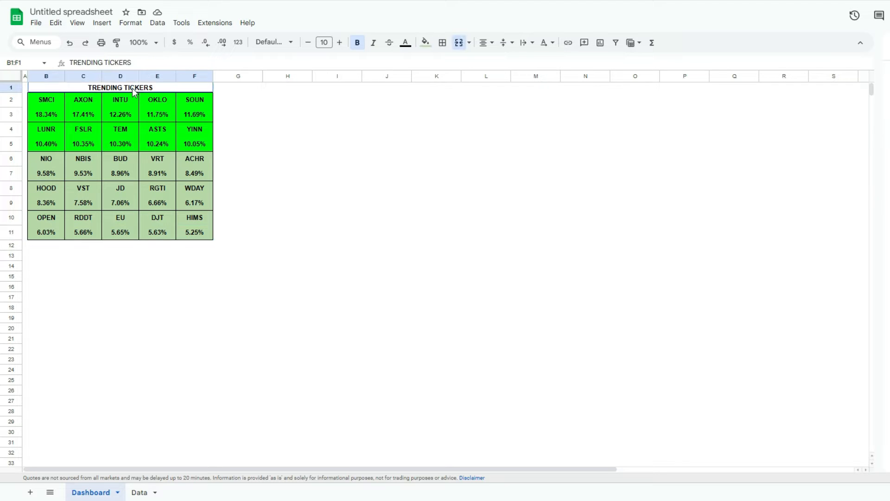
pyautogui.click(341, 43)
pyautogui.click(341, 42)
pyautogui.click(342, 42)
pyautogui.click(342, 42)
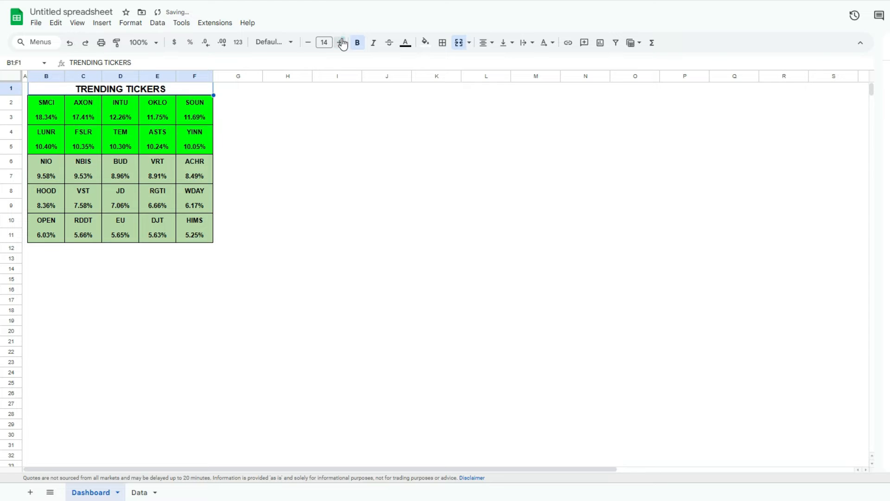
pyautogui.click(342, 42)
pyautogui.click(342, 42)
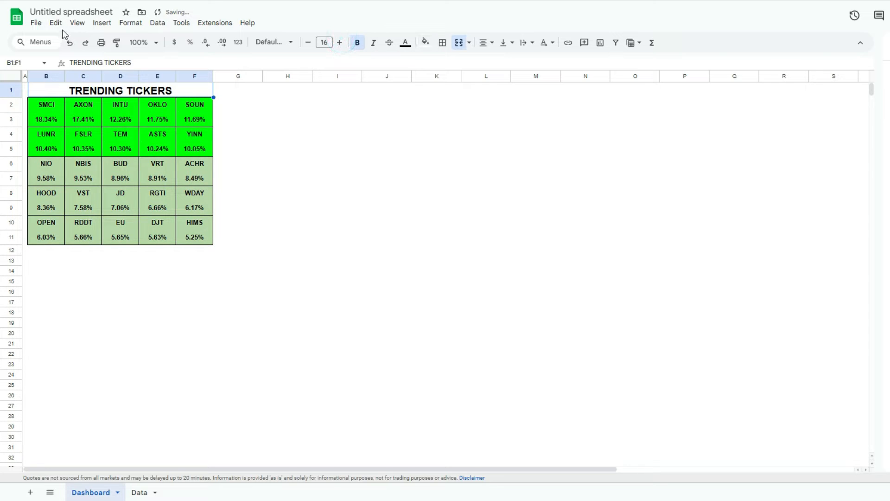
# Center the TRENDING TICKERS heading vertically and horizontally in its merged cell
pyautogui.click(506, 43)
pyautogui.click(518, 61)
pyautogui.click(483, 42)
pyautogui.click(495, 61)
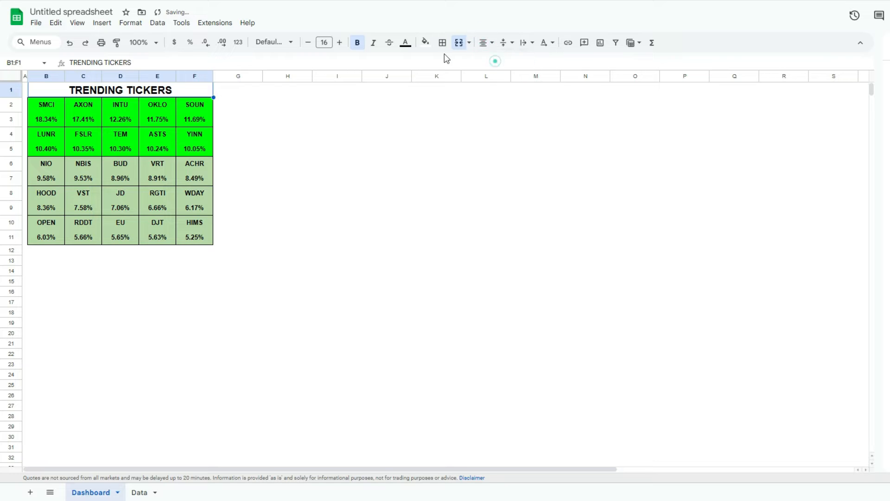
# Give the TRENDING TICKERS heading a dark green fill and white text
pyautogui.click(425, 42)
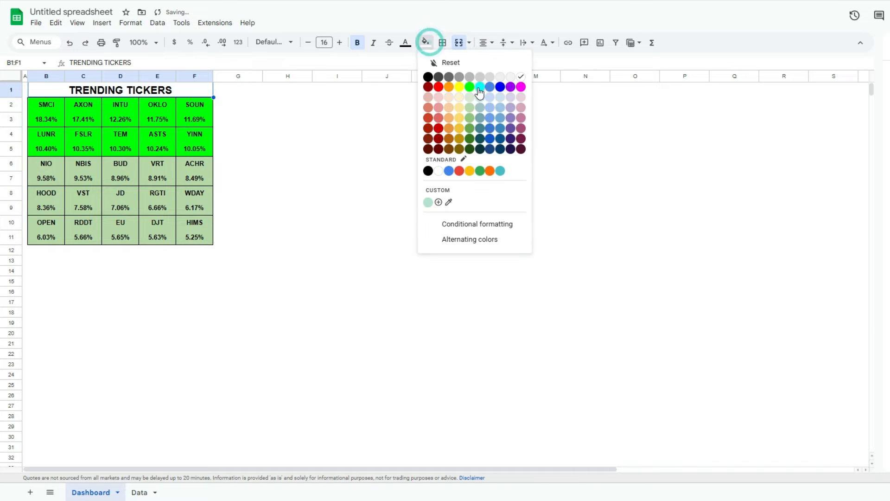
pyautogui.click(469, 148)
pyautogui.click(405, 42)
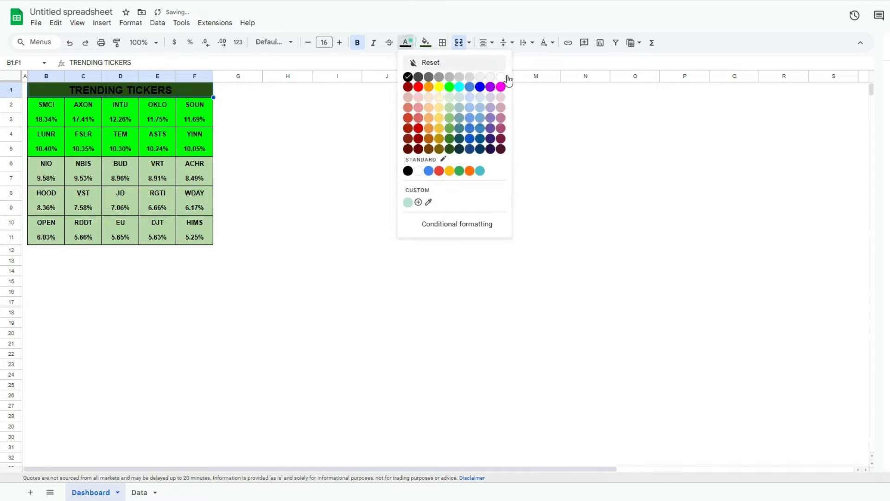
pyautogui.click(500, 79)
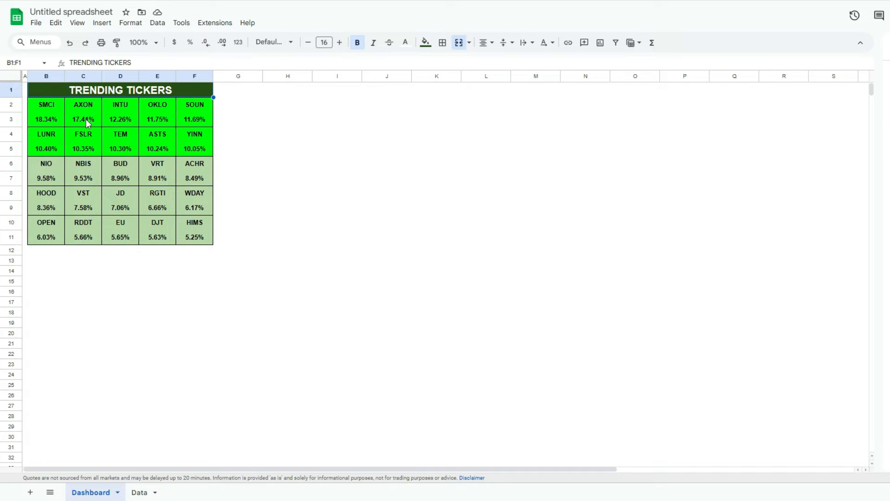
# Look over the ticker data on the Data sheet and return to the Dashboard sheet
pyautogui.click(139, 493)
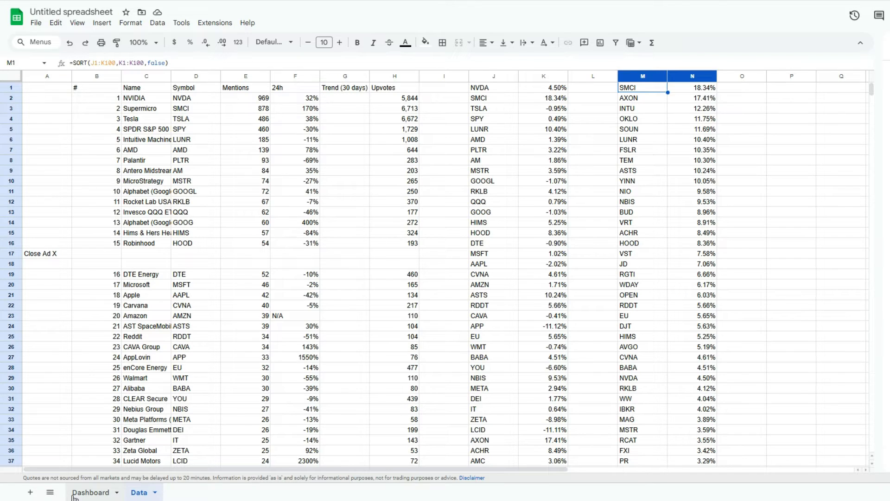
pyautogui.click(88, 492)
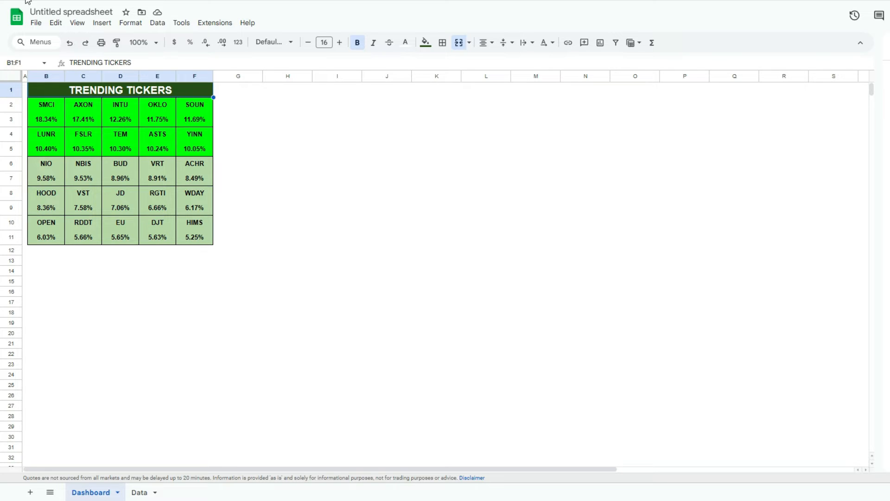
# Enter the label USDCAD in B13 and the formula =GOOGLEFINANCE(B13) in B14
pyautogui.click(43, 263)
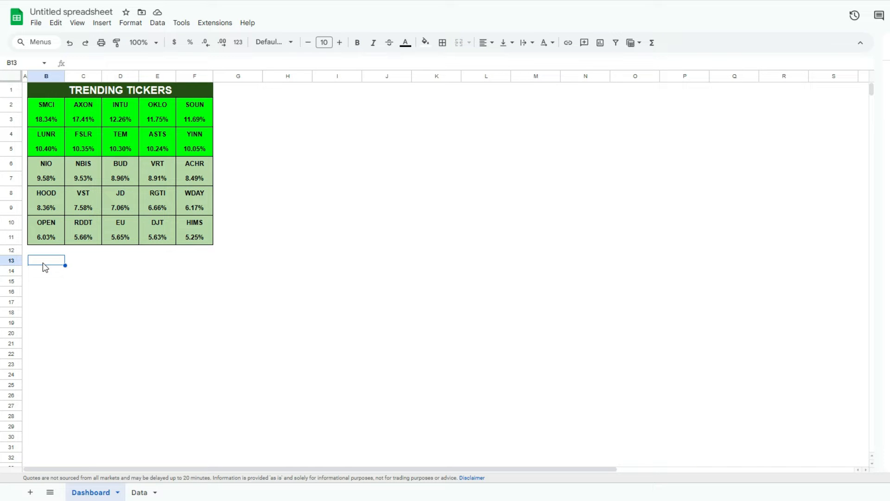
pyautogui.write('USDCAD')
pyautogui.press('Return')
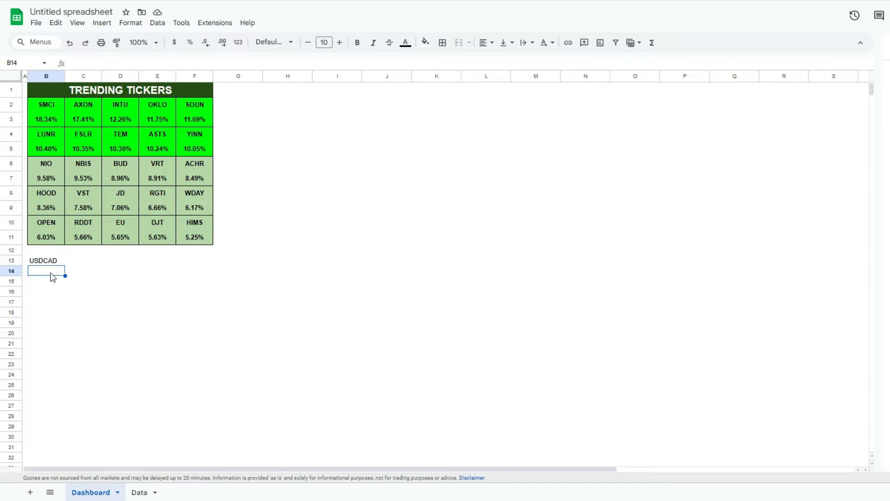
pyautogui.write('=goo')
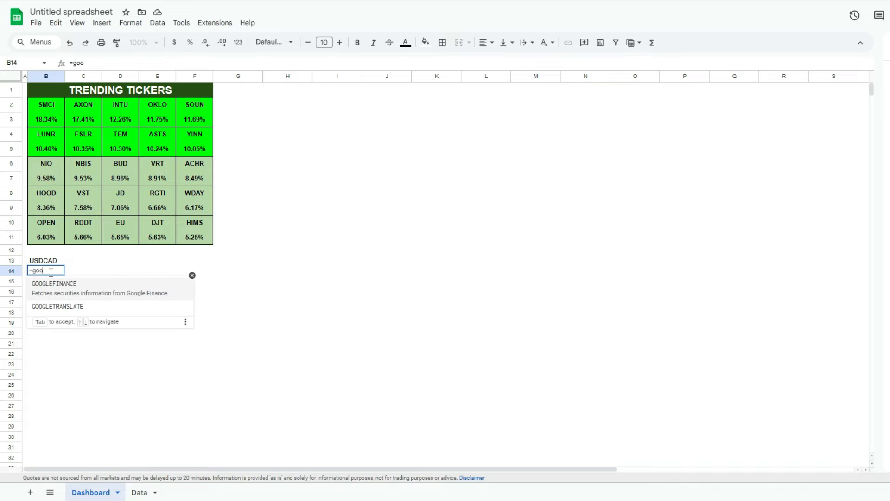
pyautogui.press('Tab')
pyautogui.click(45, 261)
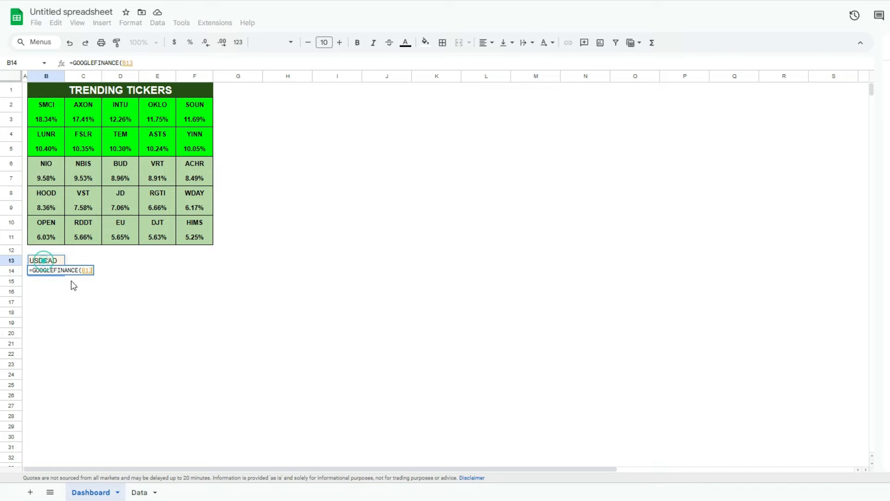
pyautogui.write(')')
pyautogui.press('Return')
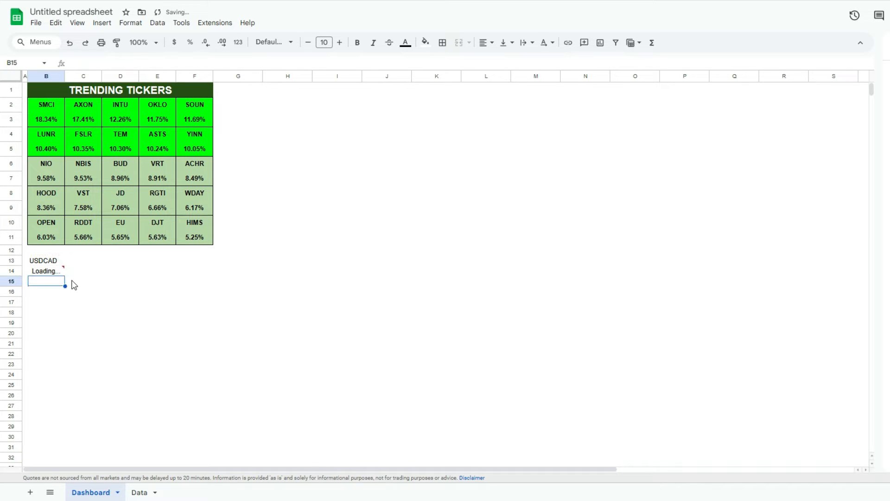
pyautogui.click(54, 274)
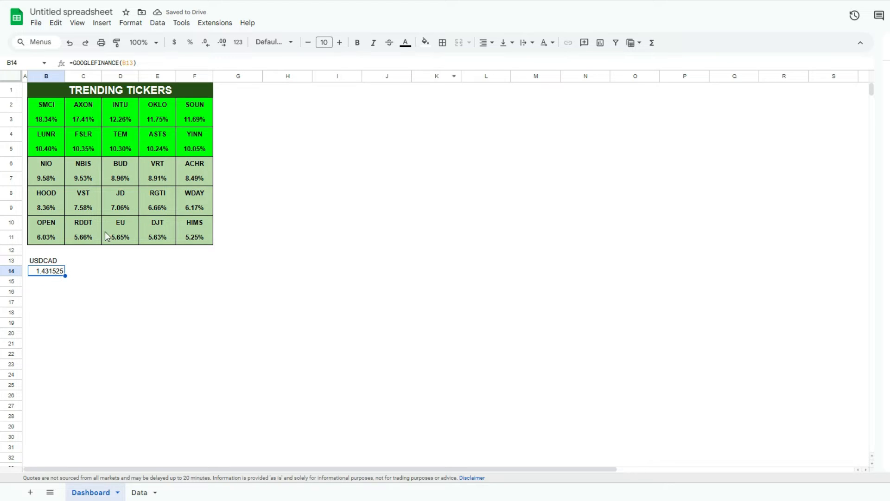
# Center the USDCAD label and its rate in B13:B14 horizontally and vertically
pyautogui.moveTo(46, 260); pyautogui.dragTo(48, 270)
pyautogui.click(485, 43)
pyautogui.click(505, 61)
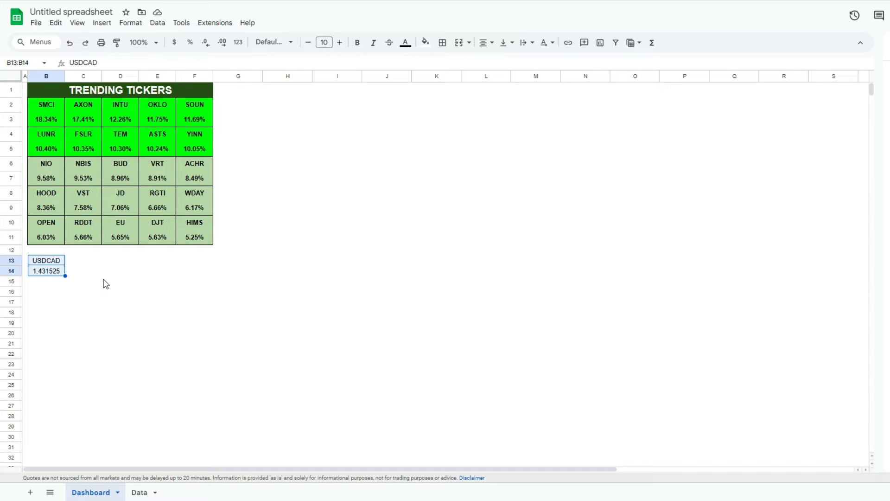
# Enter the label 1 MONTH AGO in C13, beside the USDCAD label
pyautogui.click(77, 261)
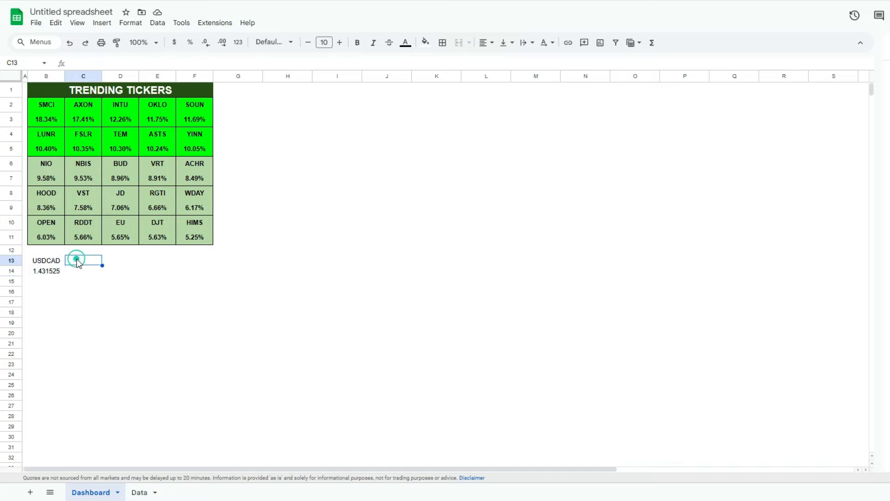
pyautogui.write('1 MONTH AGO')
pyautogui.press('Return')
# Reduce the 1 MONTH AGO label in C13 to font size 7 and center it horizontally and vertically
pyautogui.click(77, 261)
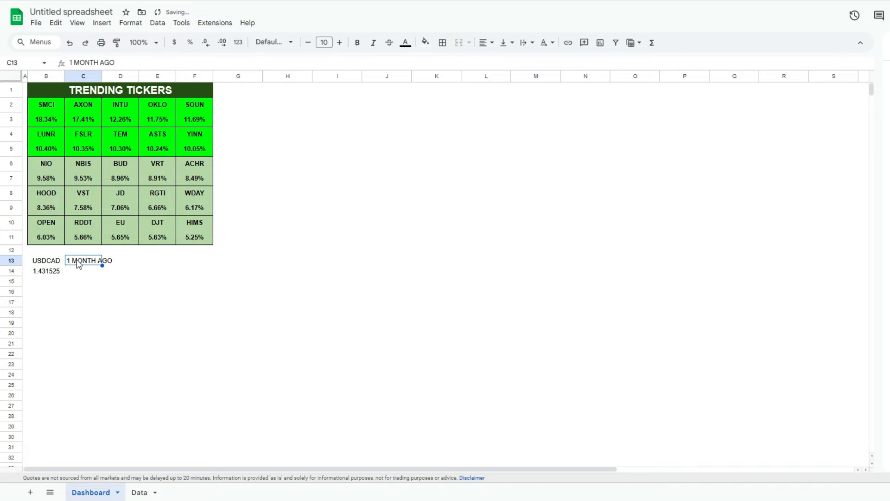
pyautogui.click(308, 42)
pyautogui.click(308, 42)
pyautogui.click(308, 42)
pyautogui.click(504, 42)
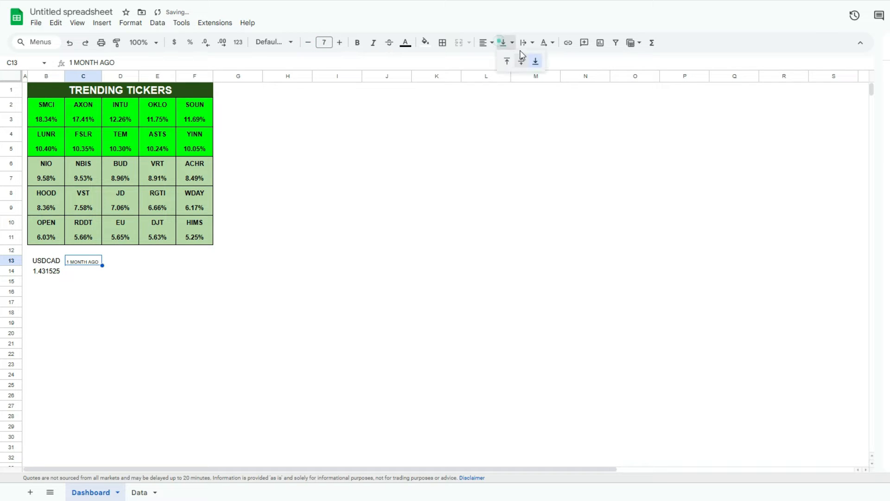
pyautogui.click(520, 59)
pyautogui.click(504, 42)
pyautogui.click(501, 60)
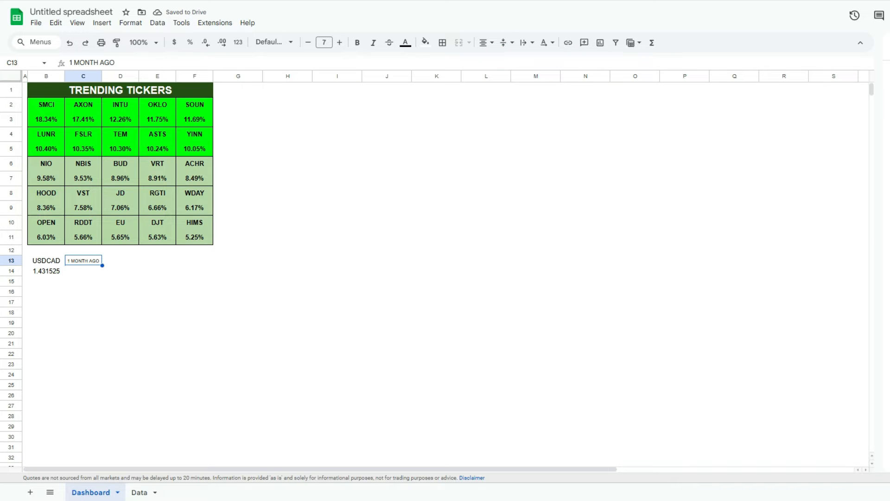
# Set the font size of the 1 MONTH AGO label in C13 to 8
pyautogui.click(94, 263)
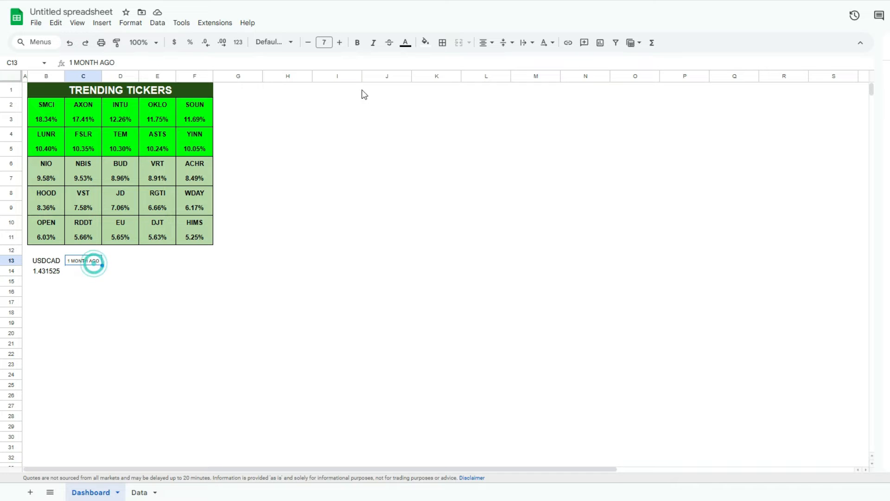
pyautogui.click(339, 43)
pyautogui.click(339, 43)
pyautogui.press('Down')
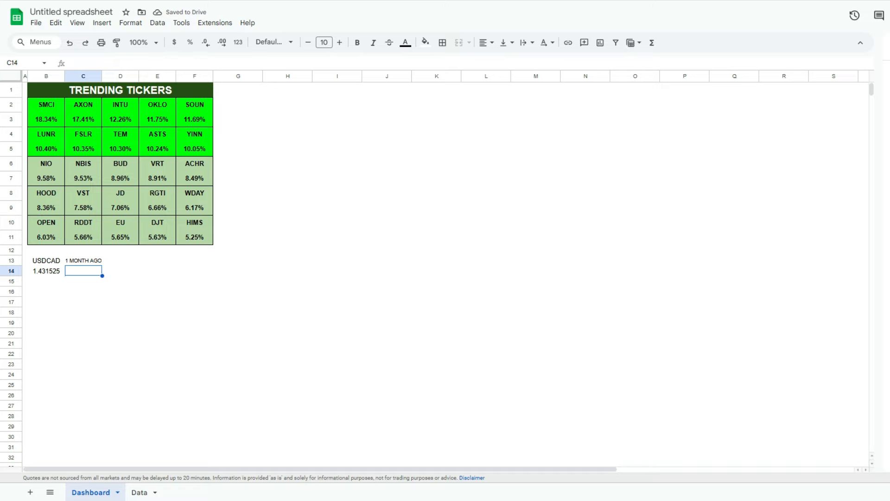
# Start a GOOGLEFINANCE formula in C14 that takes the ticker from B13 and uses the "price" attribute
pyautogui.click(79, 269)
pyautogui.write('=goo')
pyautogui.press('Tab')
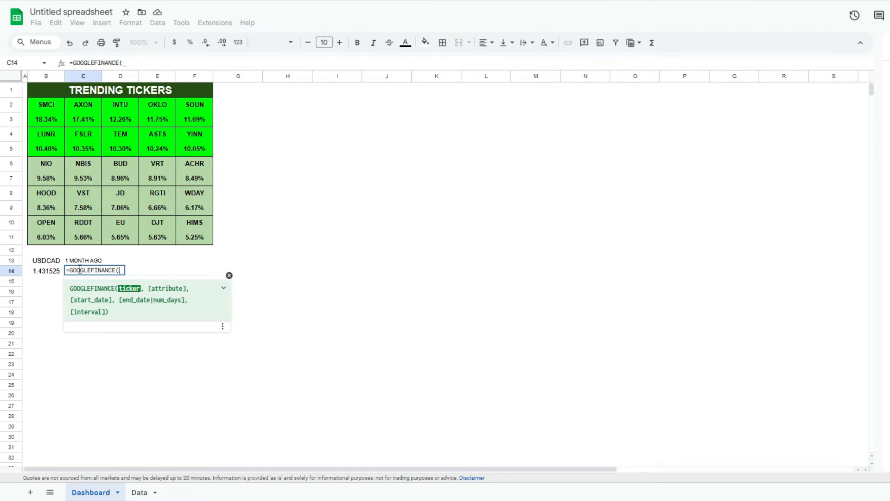
pyautogui.click(59, 263)
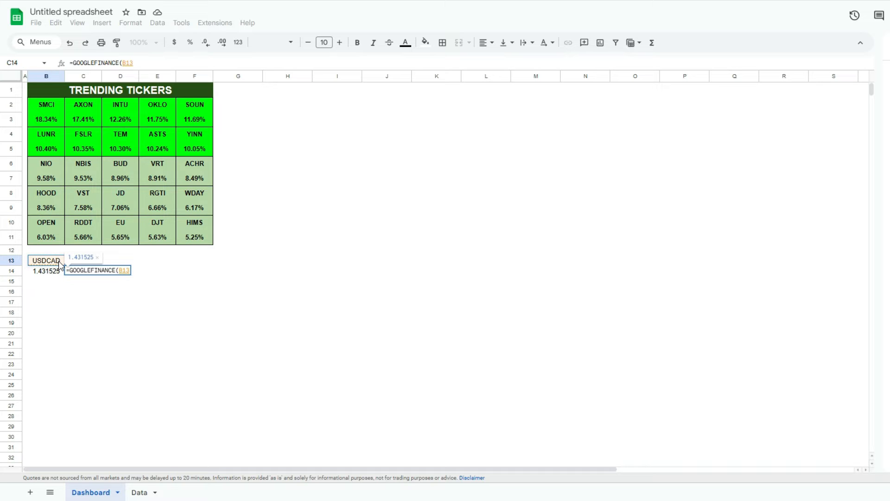
pyautogui.write(',"price"')
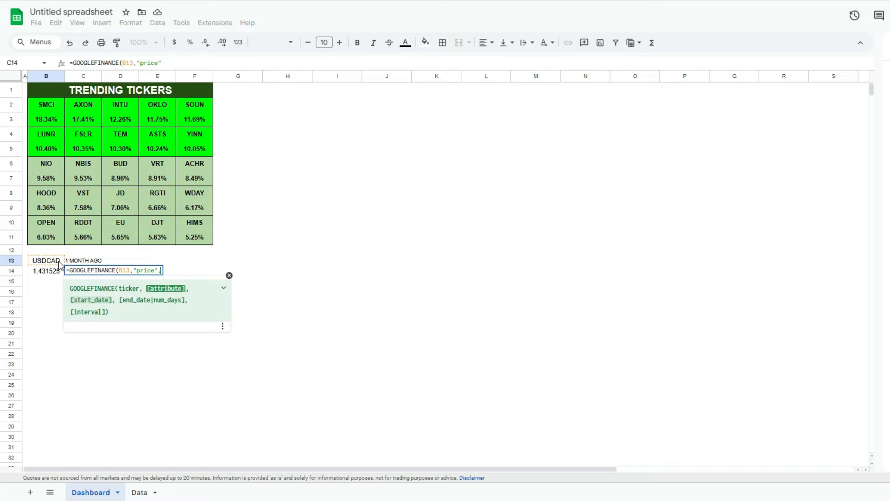
pyautogui.write(',')
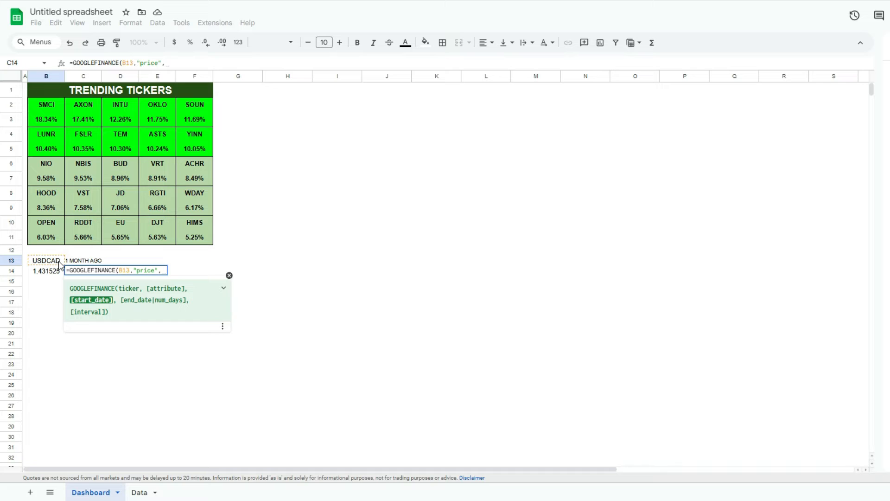
# Complete the C14 formula with the start date date(year(today()),month(today())-1,day(today()))
pyautogui.write('date(')
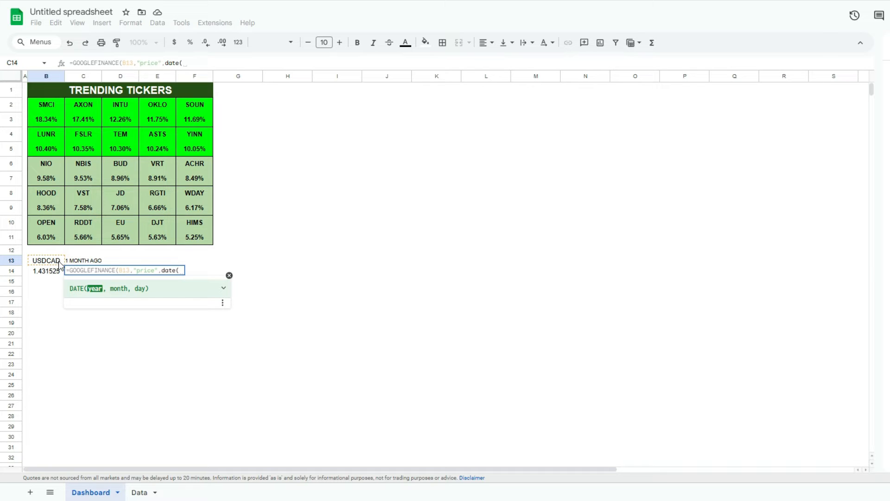
pyautogui.write('ye')
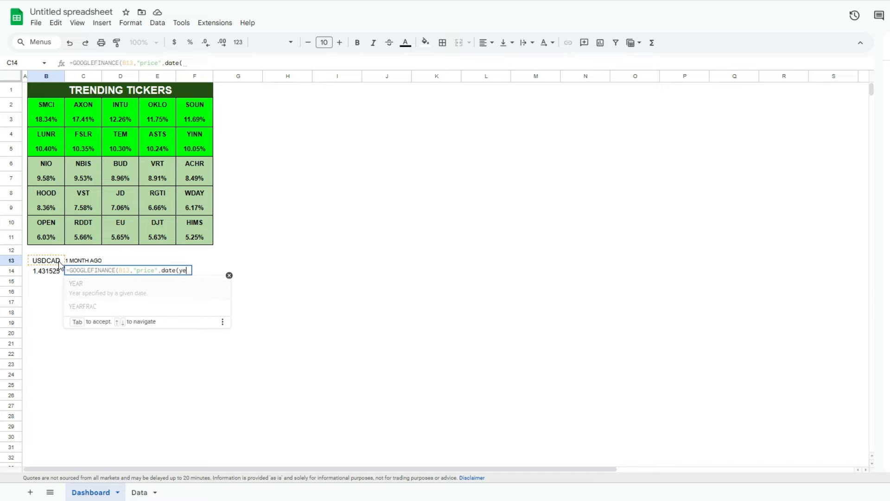
pyautogui.write('ar(tod')
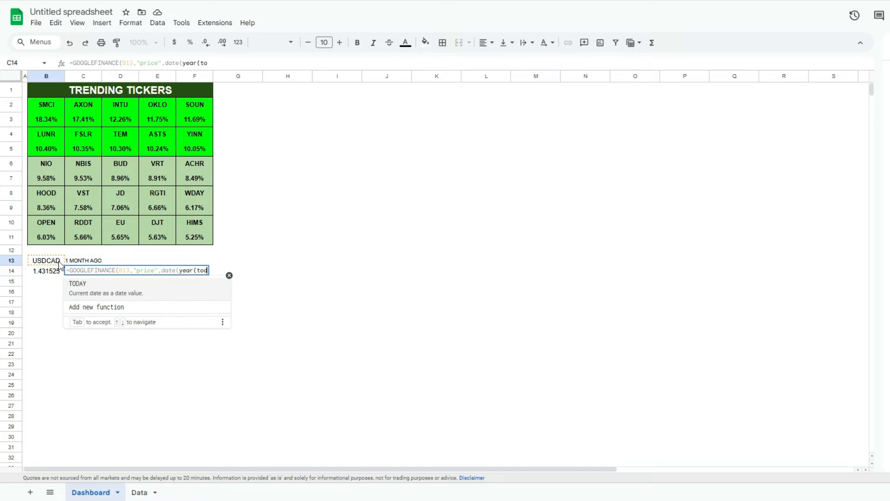
pyautogui.write('ay())')
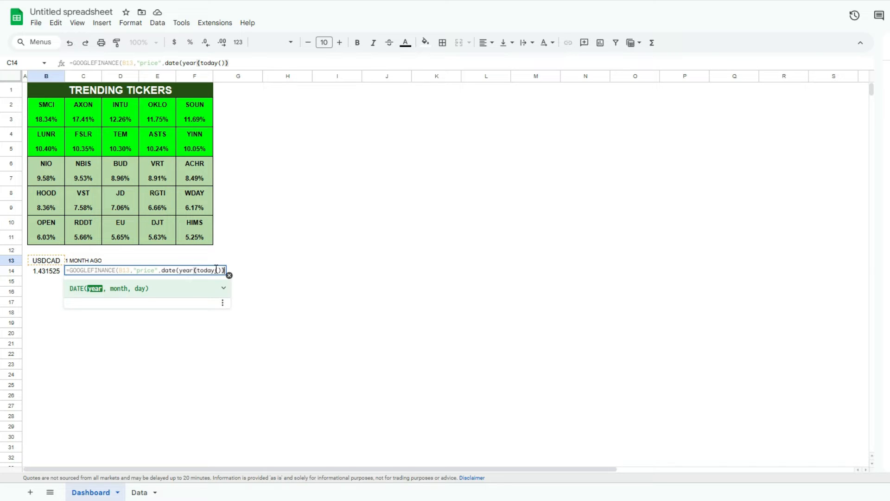
pyautogui.write(',')
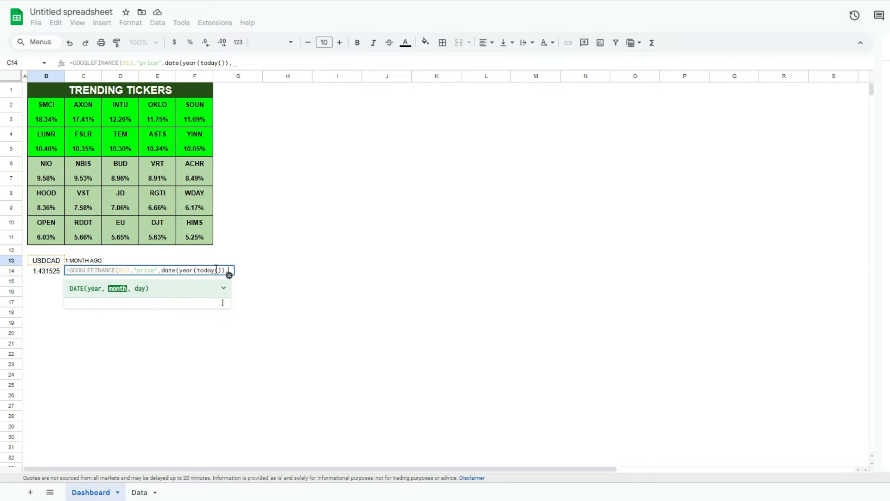
pyautogui.write('month(')
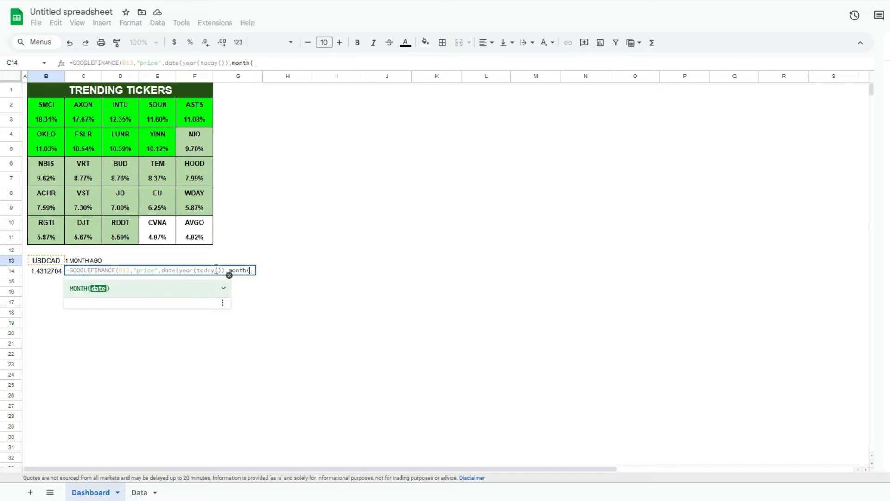
pyautogui.write('today()')
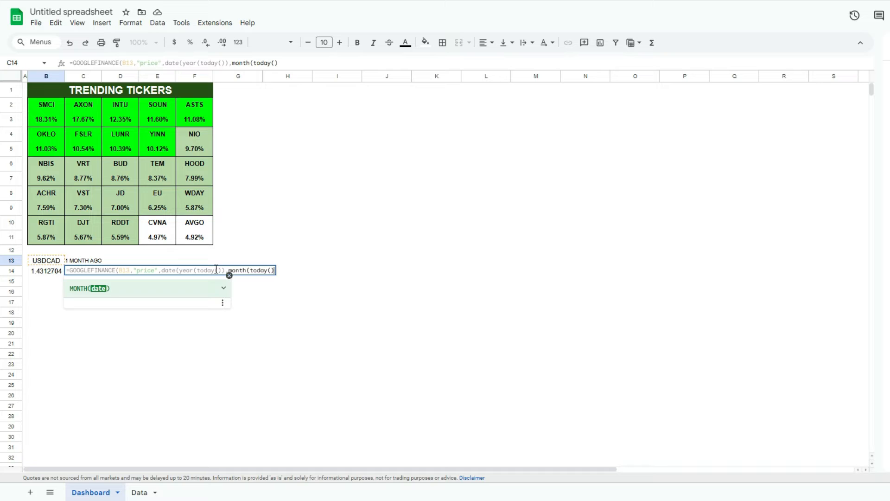
pyautogui.write(')-1')
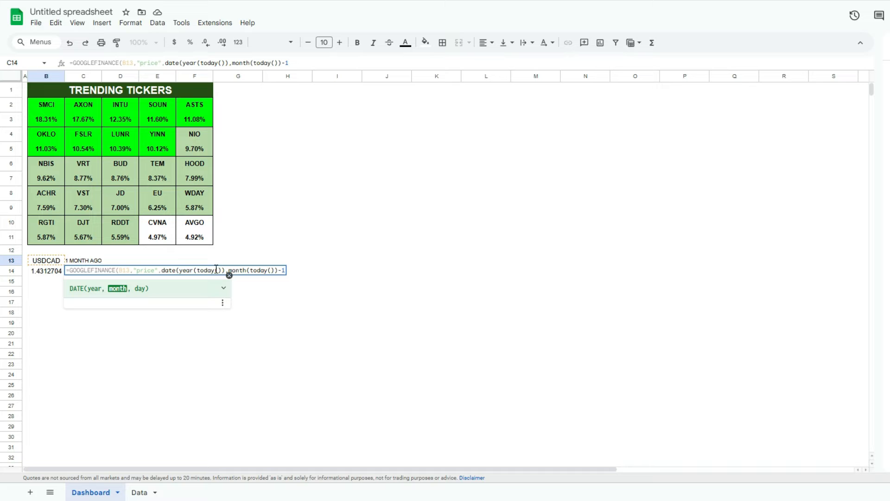
pyautogui.write(',')
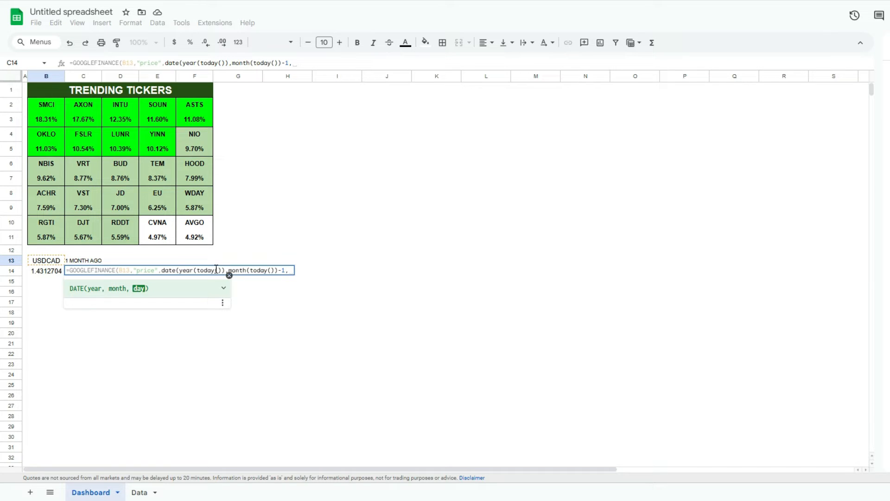
pyautogui.write('day(today')
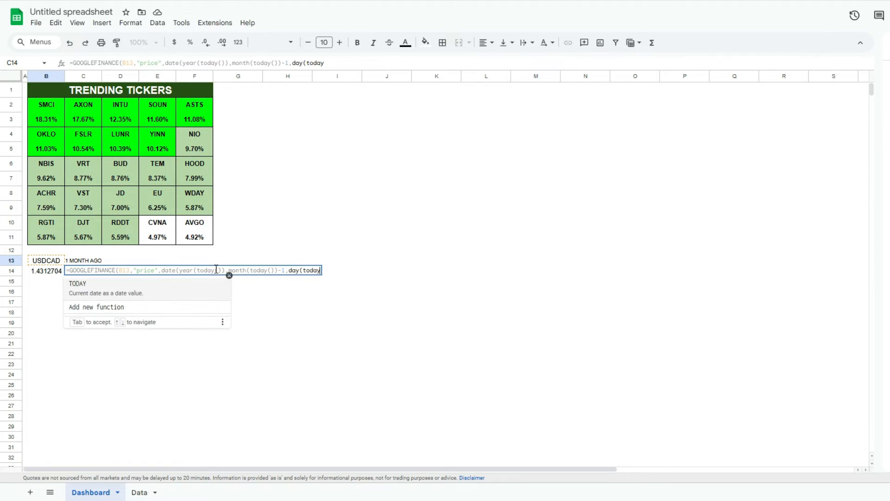
pyautogui.write('())')
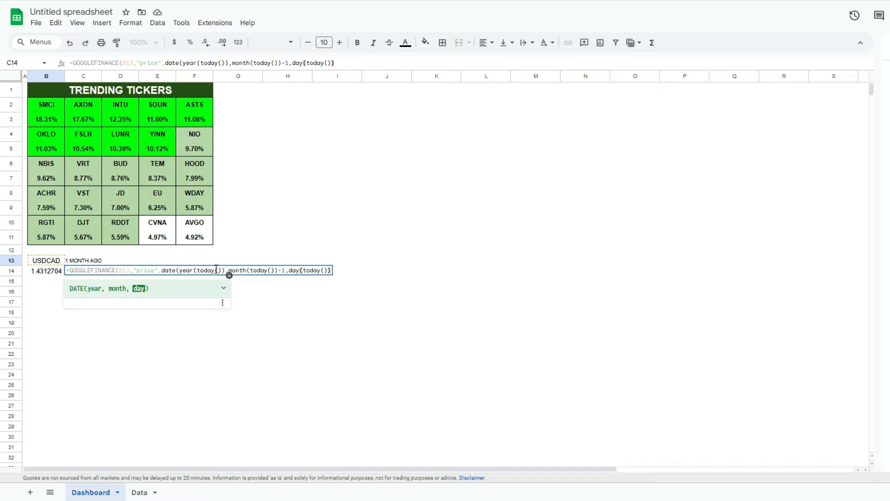
pyautogui.write(')')
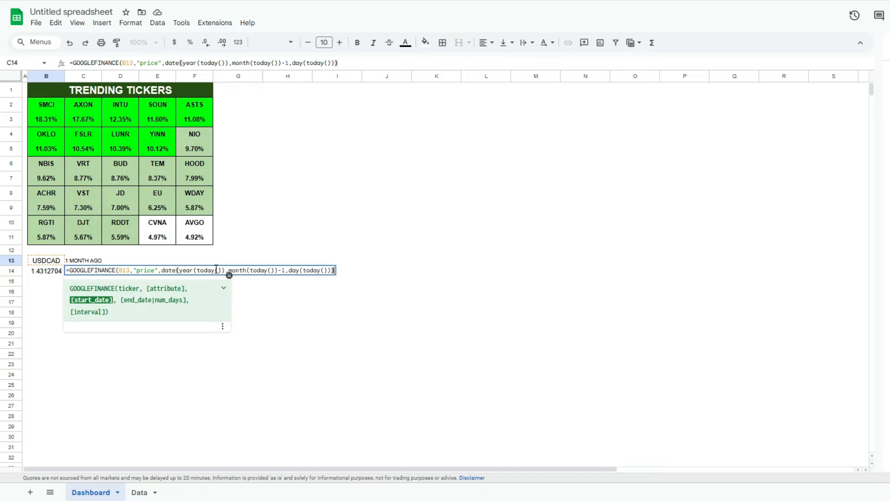
pyautogui.press('Return')
pyautogui.press('Up')
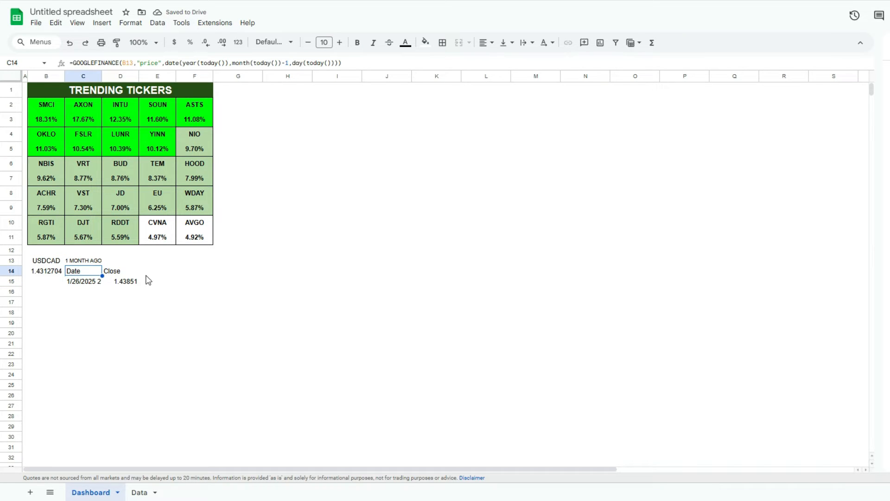
# Wrap the C14 GOOGLEFINANCE formula in an index function with row 2 and column 2 to return only the closing price
pyautogui.click(71, 63)
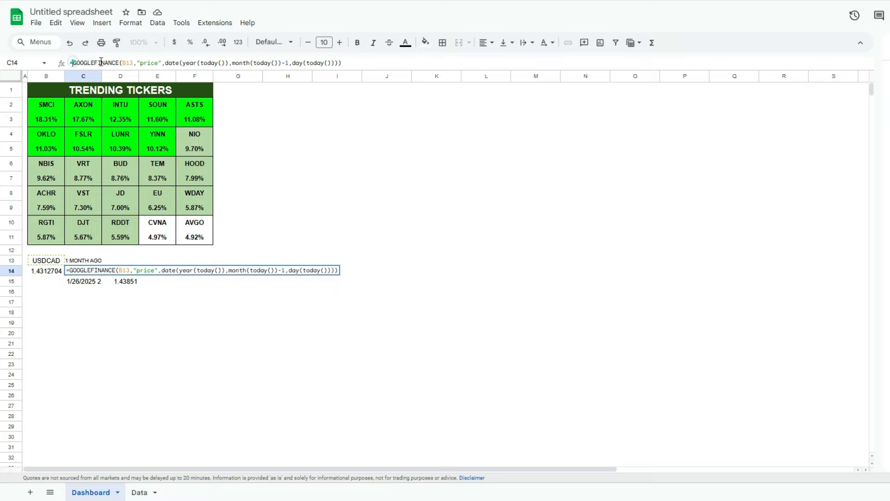
pyautogui.write('index(')
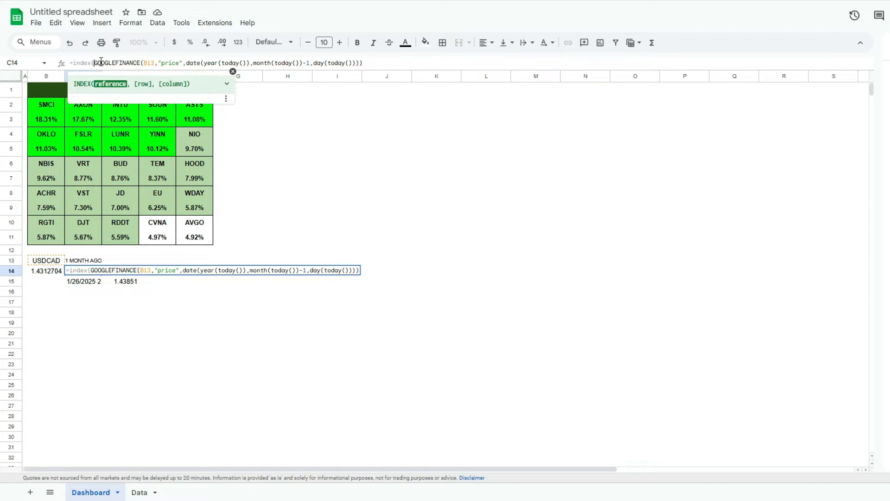
pyautogui.press('End')
pyautogui.write(',2,2)')
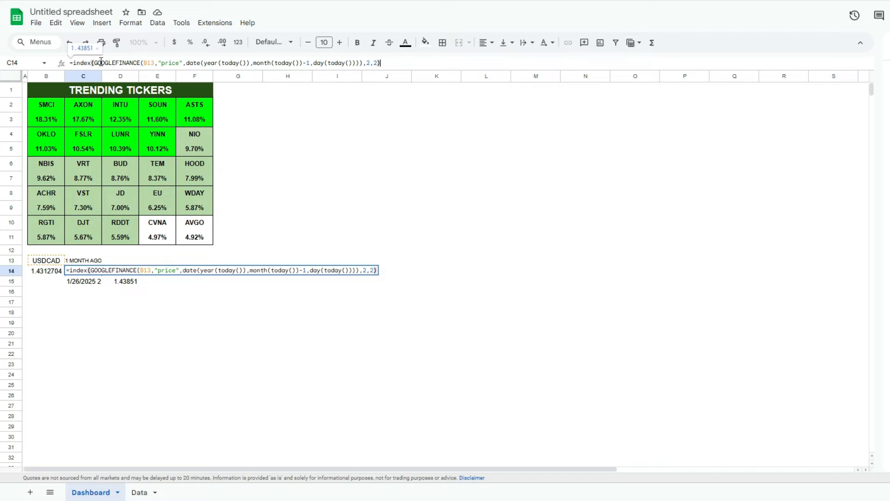
pyautogui.press('Return')
pyautogui.press('Up')
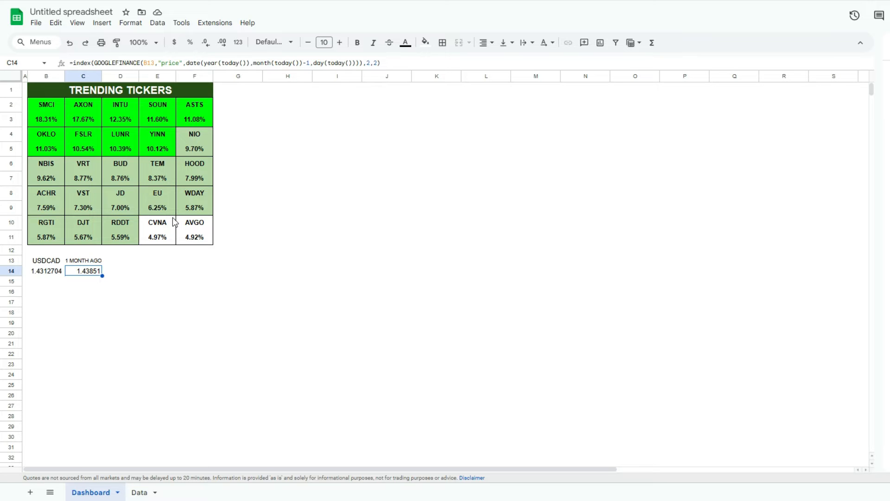
# Center the 1 MONTH AGO label and its rate in C13:C14 horizontally
pyautogui.press('Up')
pyautogui.hotkey('shift', 'Down')
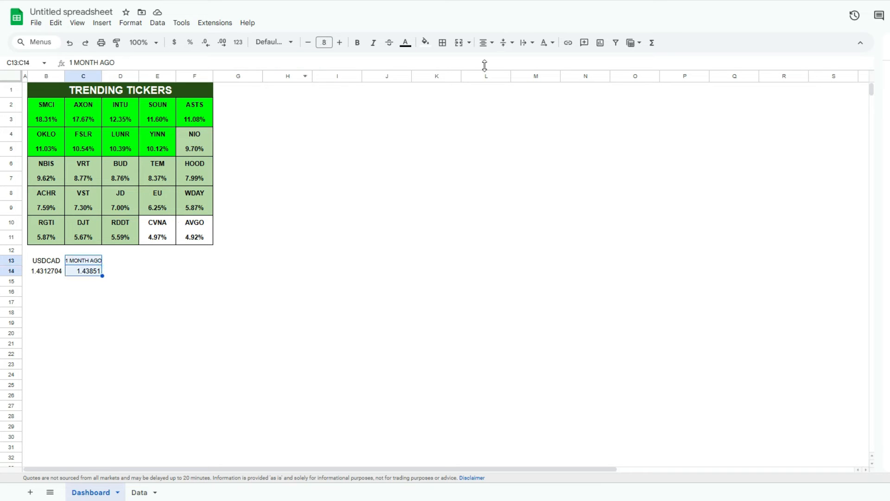
pyautogui.click(487, 43)
pyautogui.click(501, 60)
# Label D13 as 1 MONTH CHANGE and set the label's font size to 7
pyautogui.press('Right')
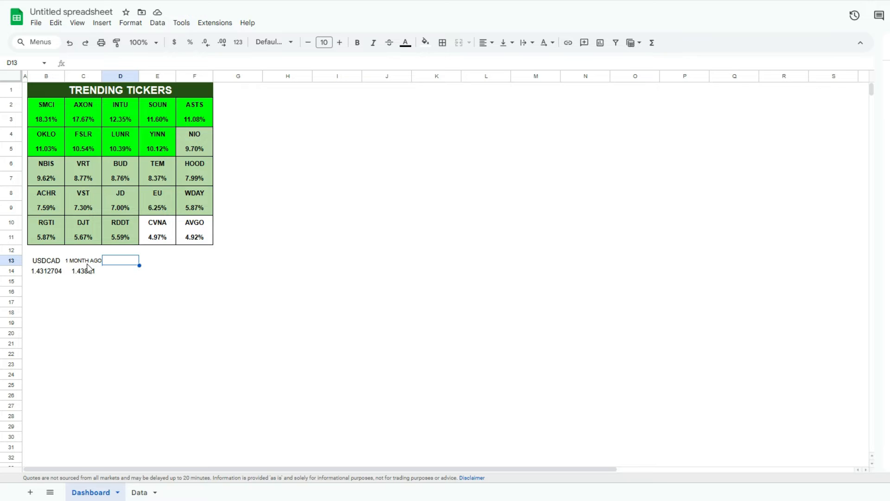
pyautogui.write('1 MONTH CHANGE')
pyautogui.press('Return')
pyautogui.click(120, 260)
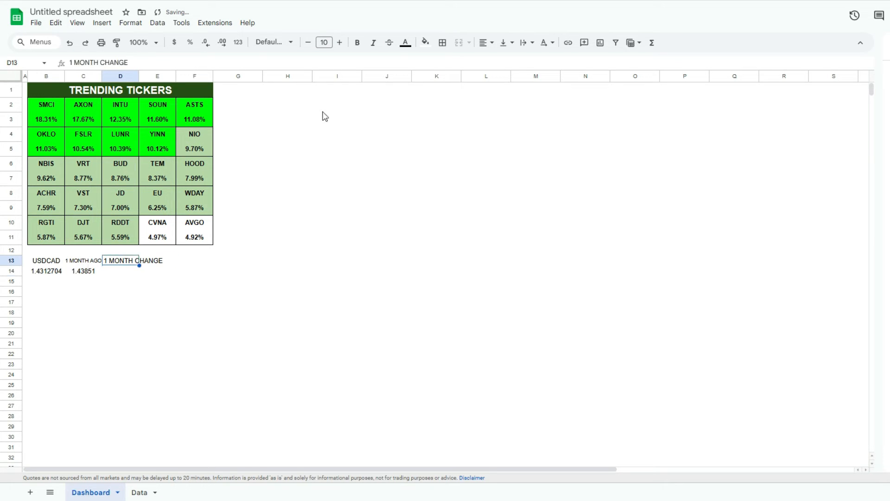
pyautogui.click(309, 43)
pyautogui.click(309, 42)
pyautogui.click(309, 42)
# Center the D13 label horizontally and align it vertically to the middle
pyautogui.click(504, 43)
pyautogui.click(502, 65)
pyautogui.click(503, 42)
pyautogui.click(519, 62)
# Calculate the one-month change in D14 with the formula =B14/C14-1
pyautogui.press('Down')
pyautogui.write('=')
pyautogui.press('Left')
pyautogui.press('Left')
pyautogui.write('/')
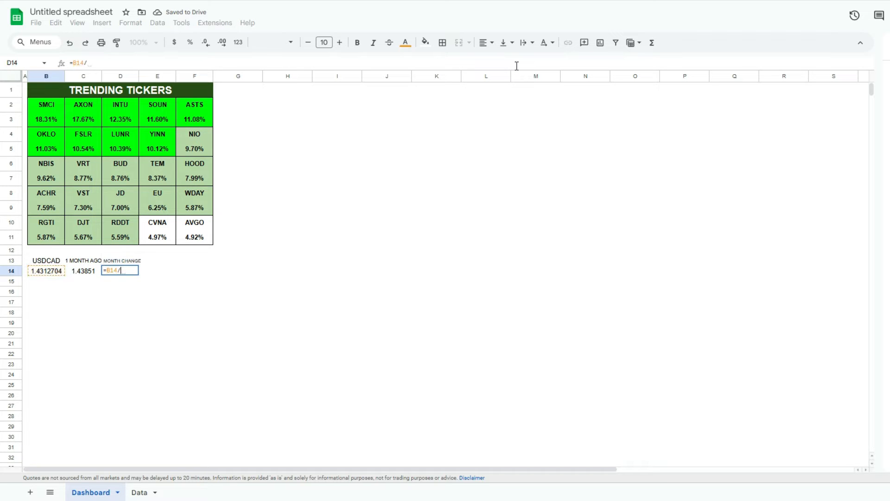
pyautogui.press('Left')
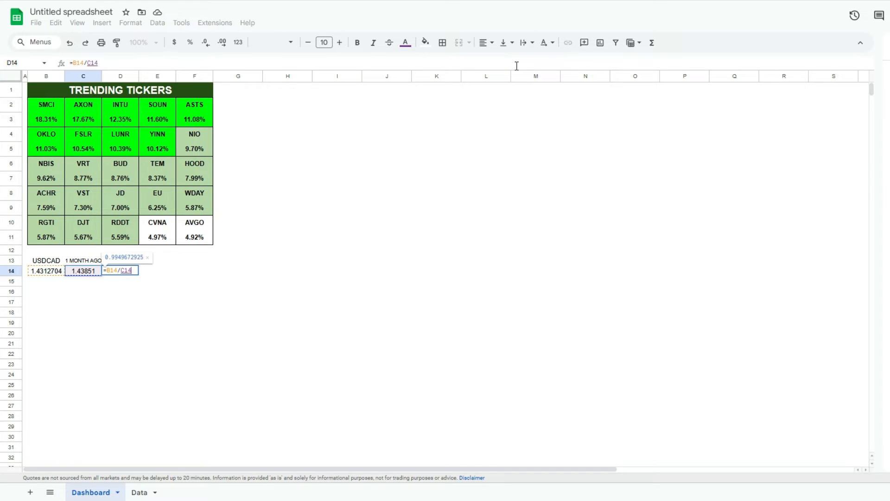
pyautogui.write('-1')
pyautogui.press('Return')
# Format the D14 result as a percentage and center it in the cell
pyautogui.press('Up')
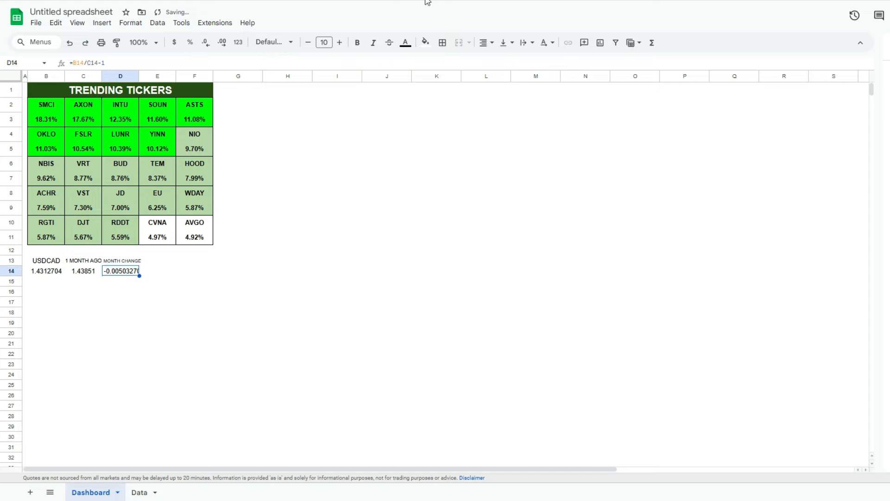
pyautogui.click(190, 43)
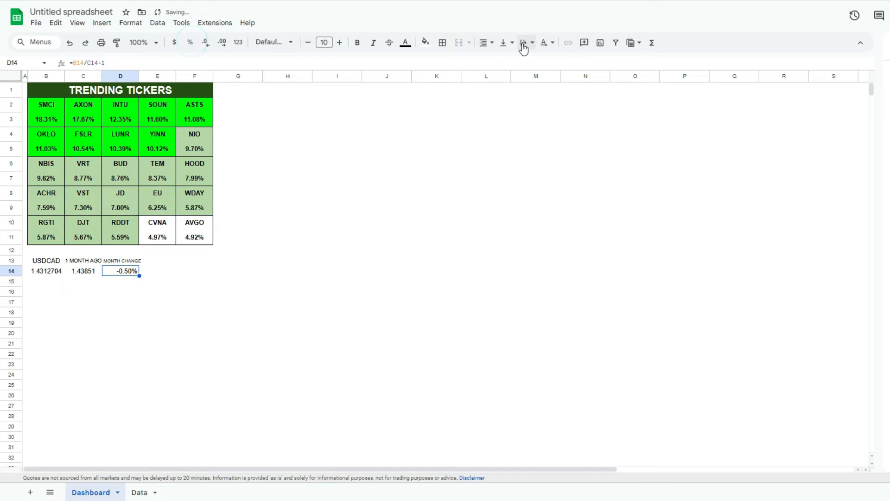
pyautogui.click(501, 62)
# Set the height of row 13 to 30 pixels
pyautogui.press('Up')
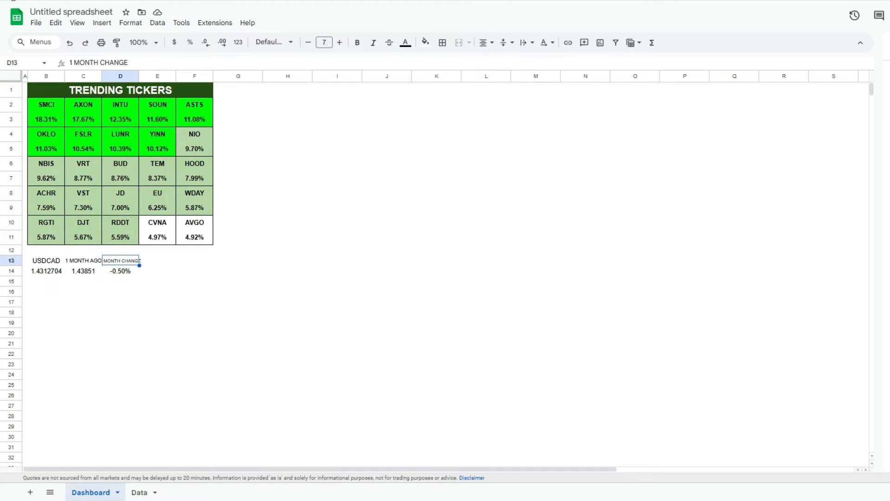
pyautogui.rightClick(13, 261)
pyautogui.click(65, 163)
pyautogui.click(505, 249)
pyautogui.write('30')
pyautogui.press('Return')
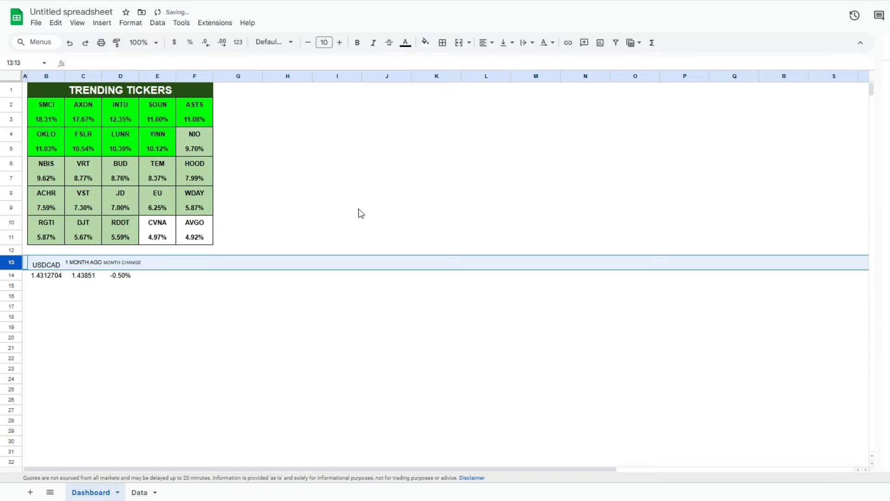
# Center the header cells B13:F13 and turn on text wrapping for them
pyautogui.moveTo(56, 263); pyautogui.dragTo(191, 266)
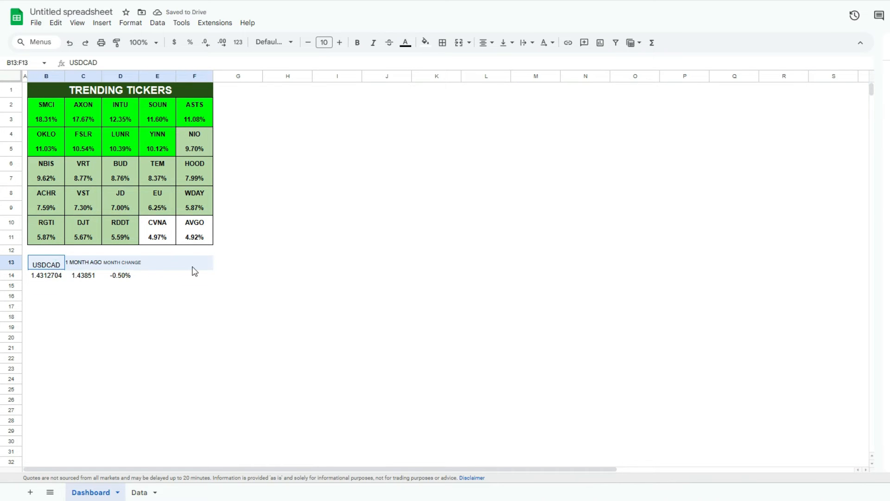
pyautogui.click(487, 42)
pyautogui.click(504, 61)
pyautogui.click(523, 42)
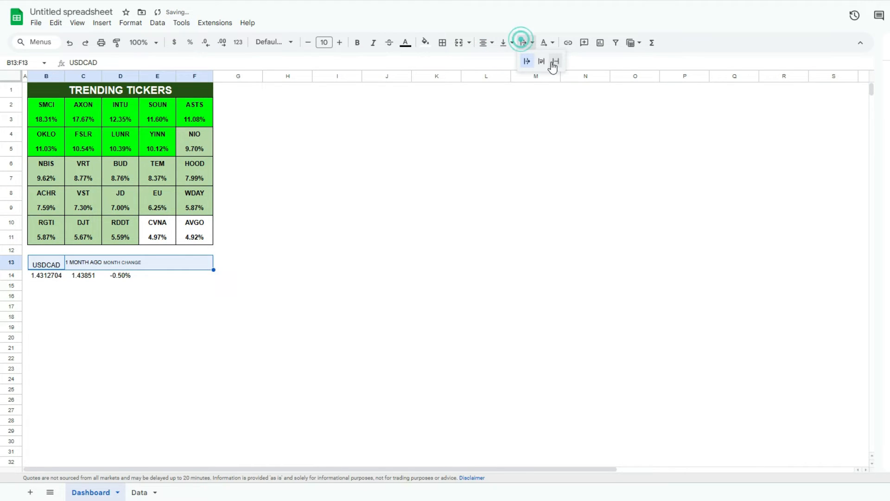
pyautogui.click(540, 62)
# Set the font size of the D13 label and the empty header cells E13:F13 to 8
pyautogui.click(122, 266)
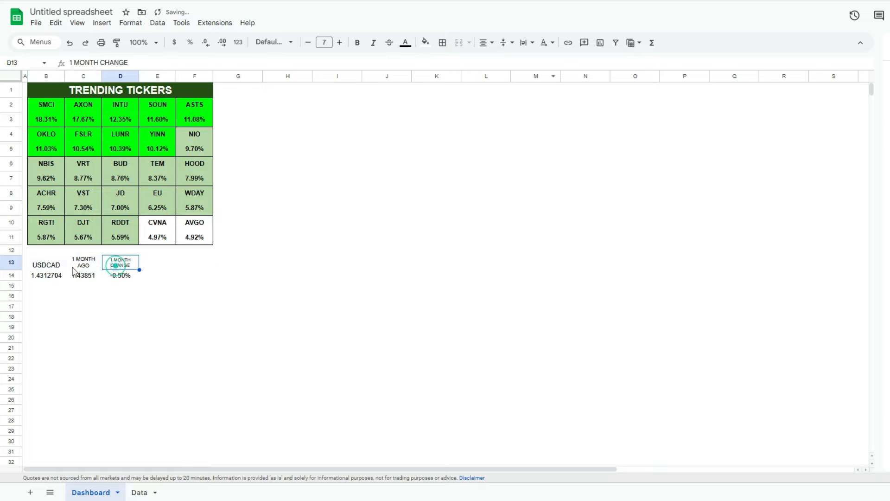
pyautogui.click(80, 265)
pyautogui.click(120, 263)
pyautogui.click(341, 43)
pyautogui.moveTo(170, 265); pyautogui.dragTo(185, 268)
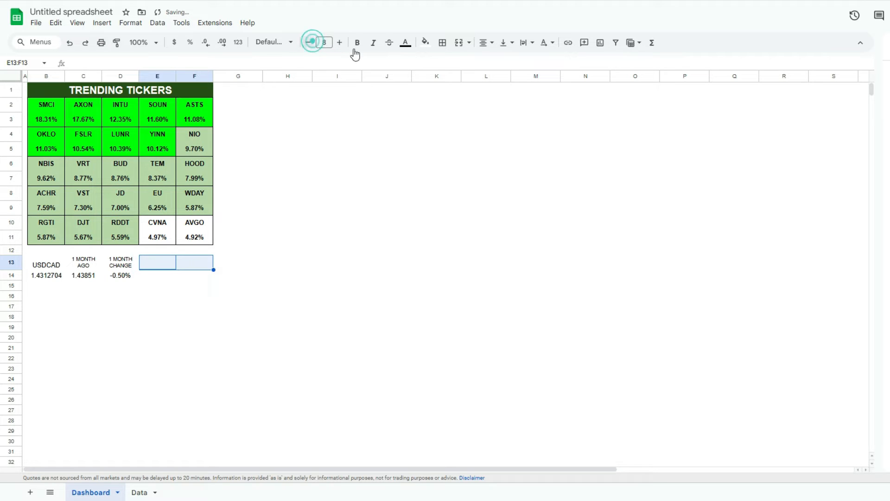
# Copy the formatting of D13 onto the header cells E13:F13
pyautogui.click(130, 266)
pyautogui.click(118, 41)
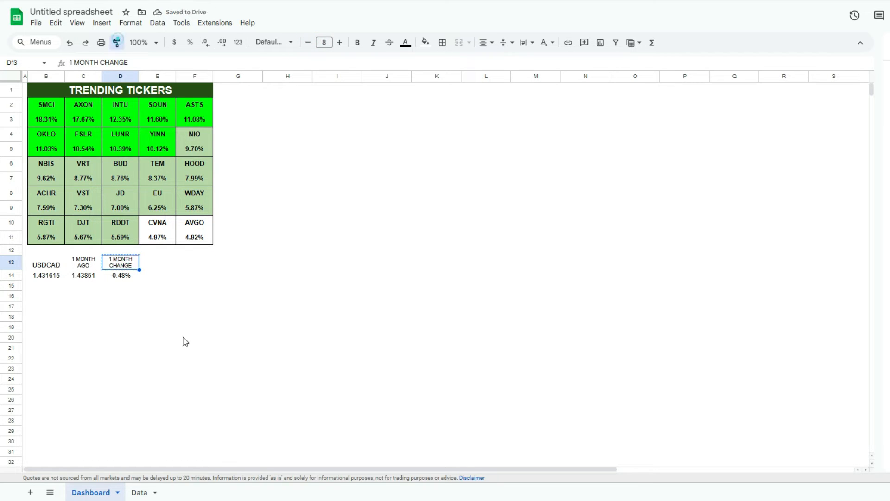
pyautogui.moveTo(149, 261); pyautogui.dragTo(179, 263)
# Copy the D13 label into E13 and change it to 6 MONTH CHANGE
pyautogui.click(135, 267)
pyautogui.hotkey('ctrl', 'c')
pyautogui.click(153, 266)
pyautogui.hotkey('ctrl', 'v')
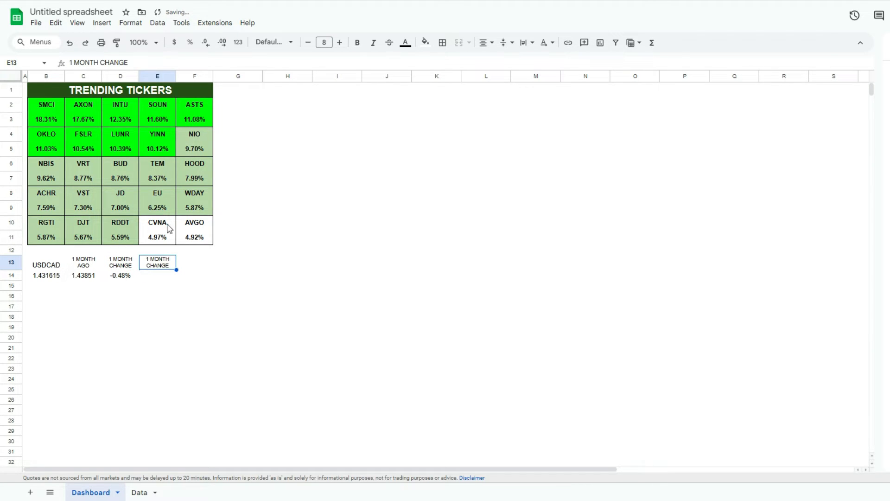
pyautogui.doubleClick(72, 62)
pyautogui.write('6')
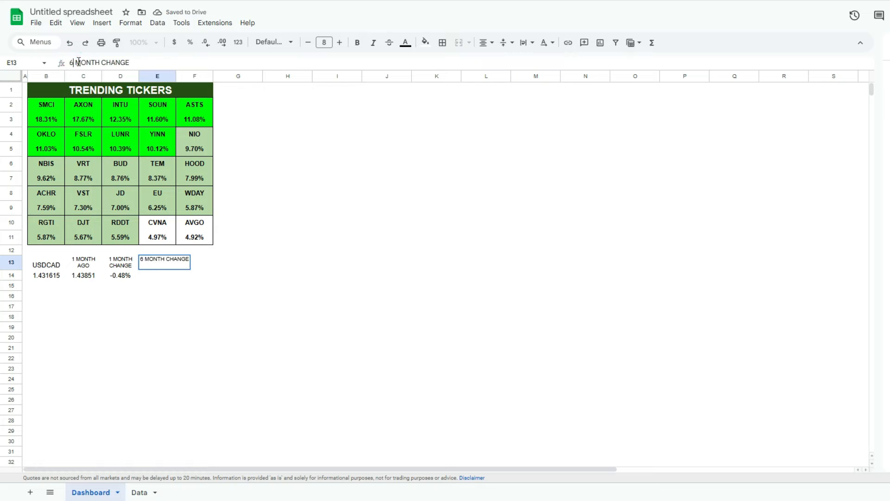
pyautogui.press('Tab')
# Paste the copied label into F13 and change it to 12 MONTH CHANGE
pyautogui.hotkey('ctrl', 'v')
pyautogui.doubleClick(72, 62)
pyautogui.write('12')
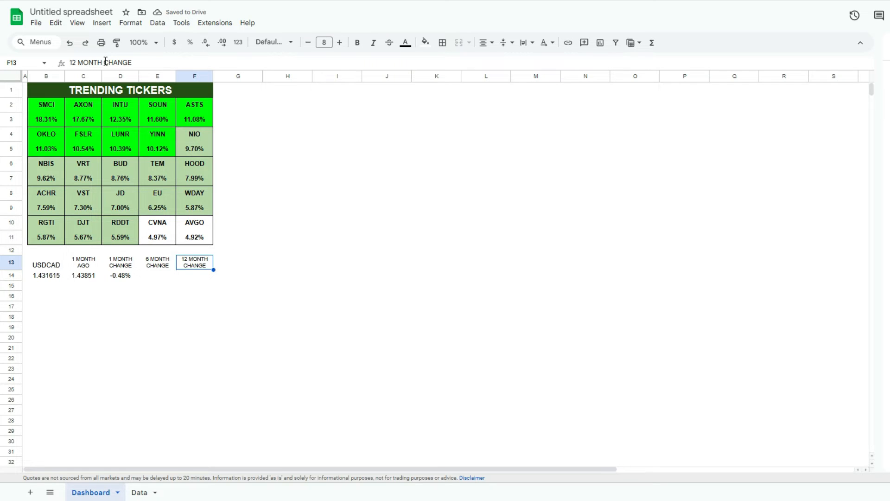
# Insert a percent sign in the F13 label so it reads 12 MONTH % CHANGE
pyautogui.click(106, 62)
pyautogui.write('%')
pyautogui.press('Return')
pyautogui.press('Up')
# Insert a percent sign in the E13 label so it reads 6 MONTH % CHANGE
pyautogui.press('Left')
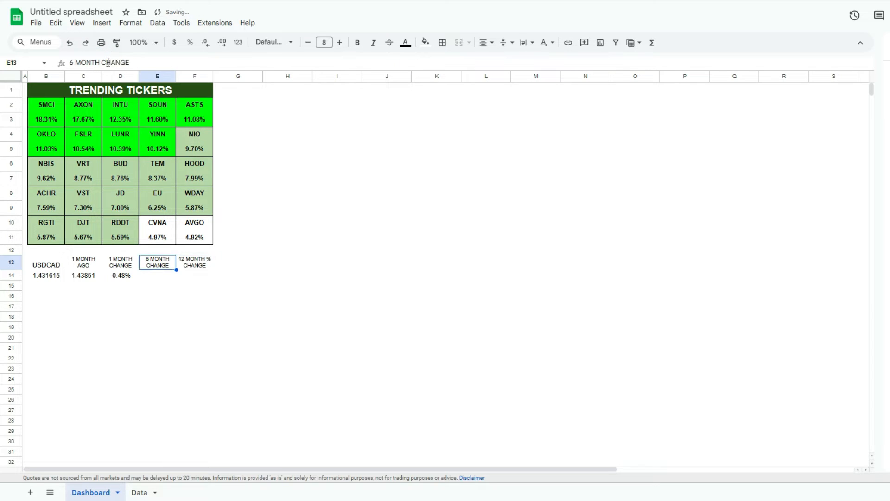
pyautogui.click(104, 62)
pyautogui.write('%')
pyautogui.press('Return')
pyautogui.press('Up')
# Insert a percent sign in the D13 label so it reads 1 MONTH % CHANGE
pyautogui.press('Left')
pyautogui.click(101, 62)
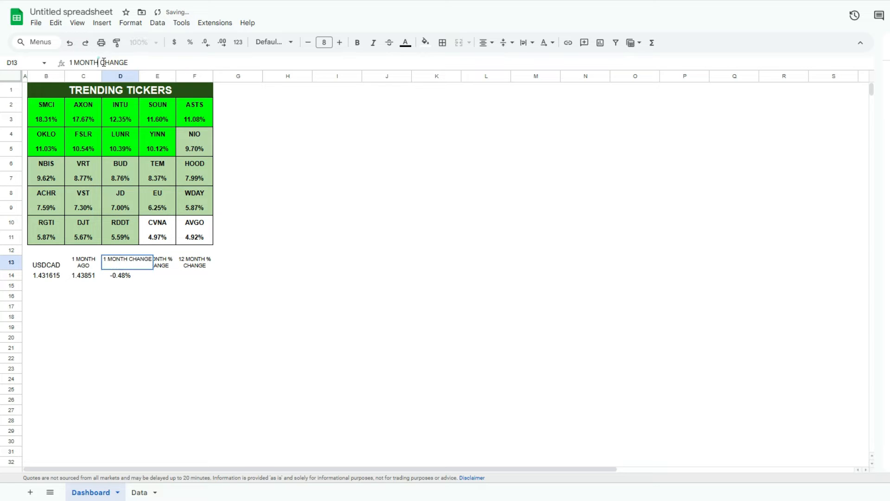
pyautogui.write('%')
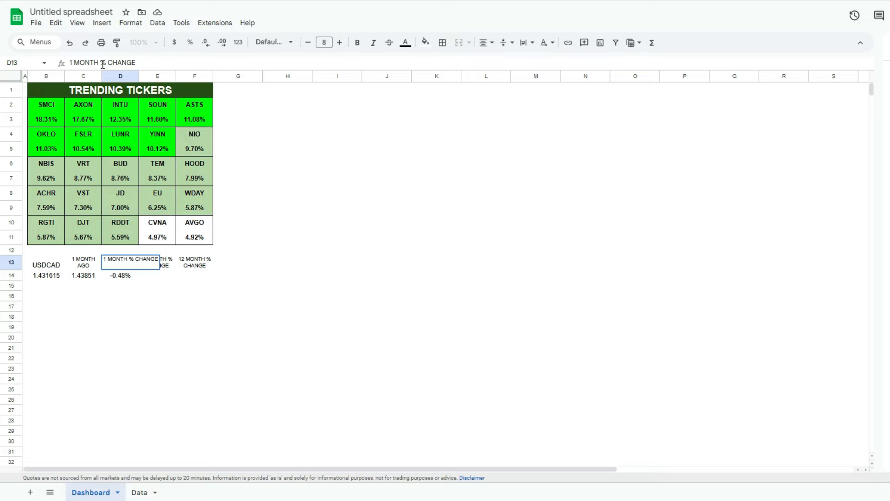
pyautogui.press('Return')
pyautogui.press('Up')
# Insert a line break before % CHANGE in the E13 and F13 labels
pyautogui.press('Right')
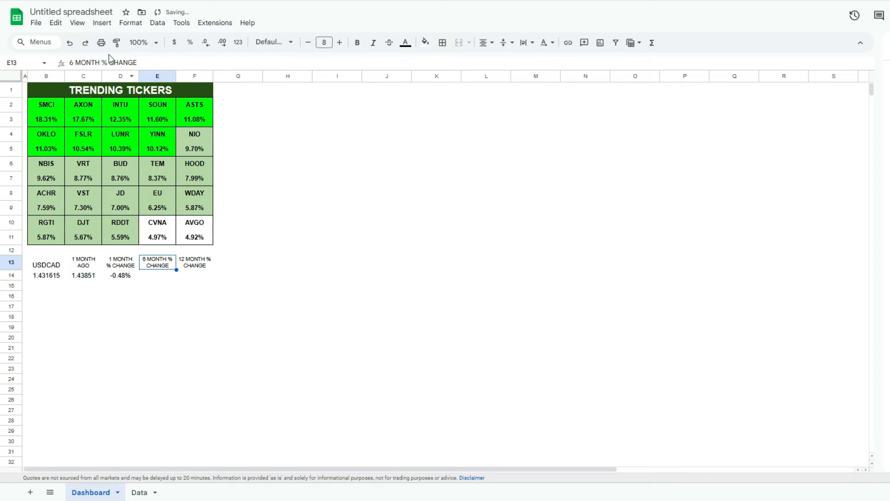
pyautogui.click(105, 60)
pyautogui.hotkey('alt', 'Return')
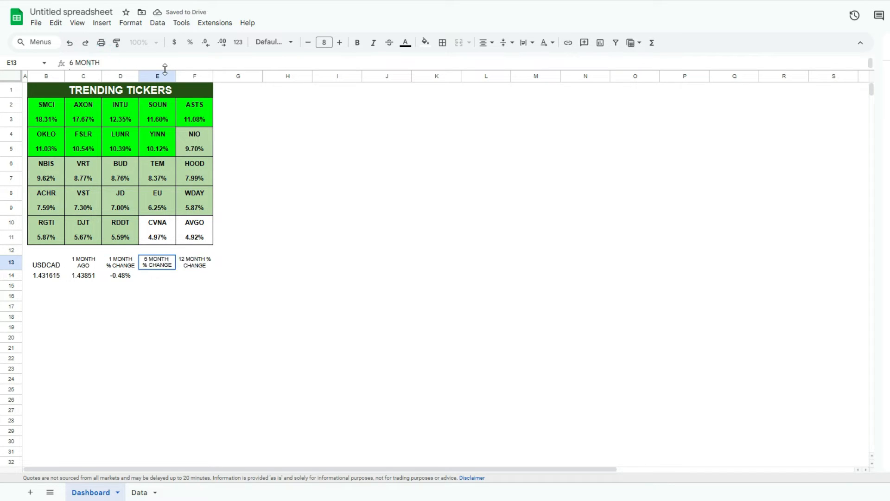
pyautogui.press('Tab')
pyautogui.click(107, 60)
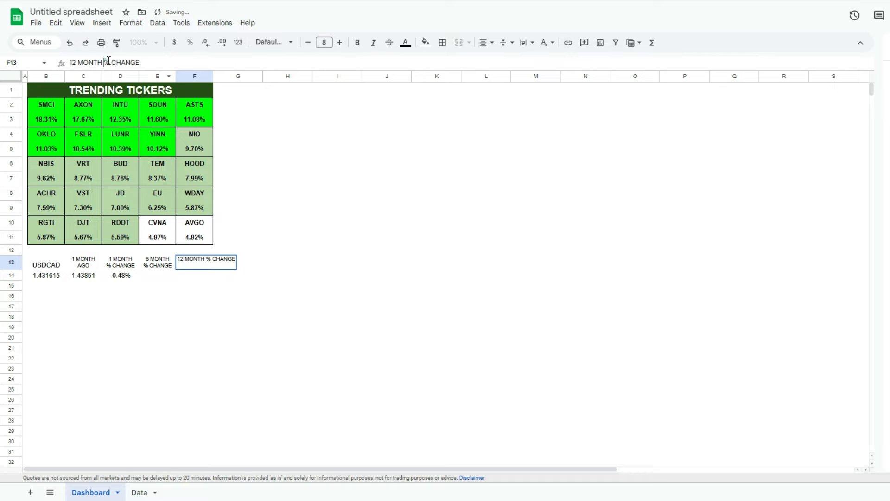
pyautogui.hotkey('alt', 'Return')
pyautogui.press('Return')
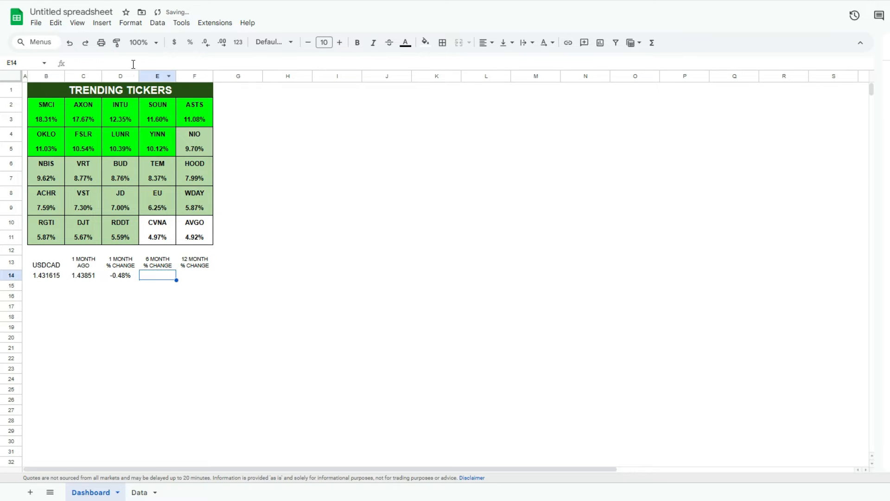
# Select the one-month-ago rate formula in C14
pyautogui.press('Left')
pyautogui.press('Left')
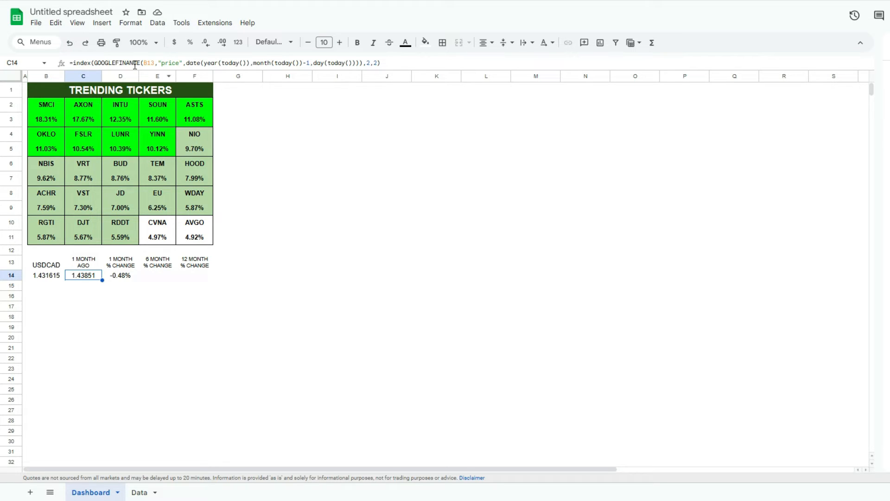
# Copy the price formula from C14 into E14, changing the month offset to 6 so it returns the price six months ago
pyautogui.press('Right')
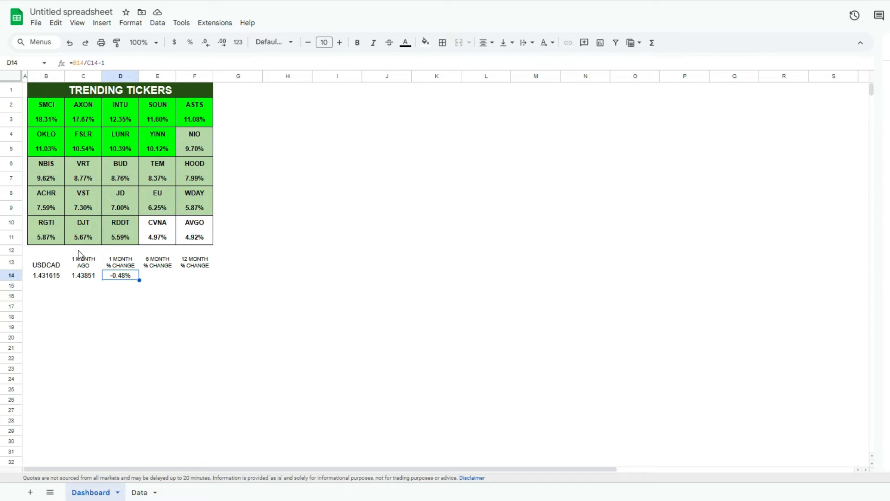
pyautogui.click(89, 277)
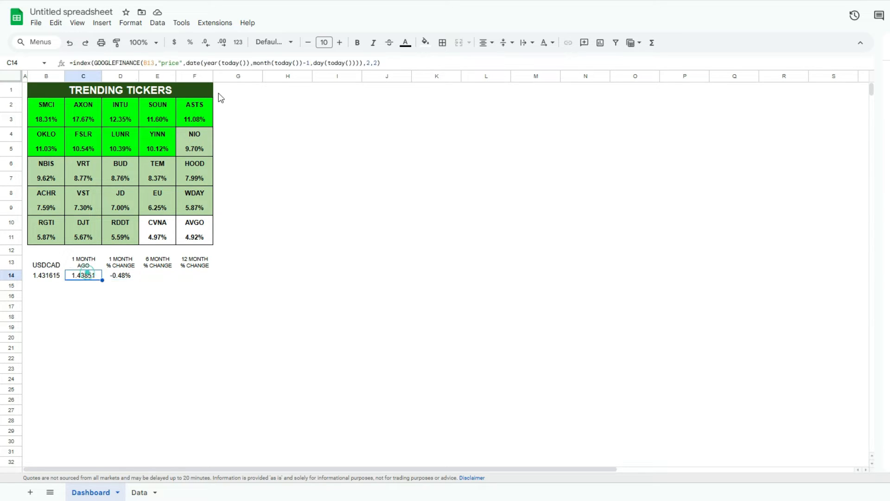
pyautogui.tripleClick(423, 57)
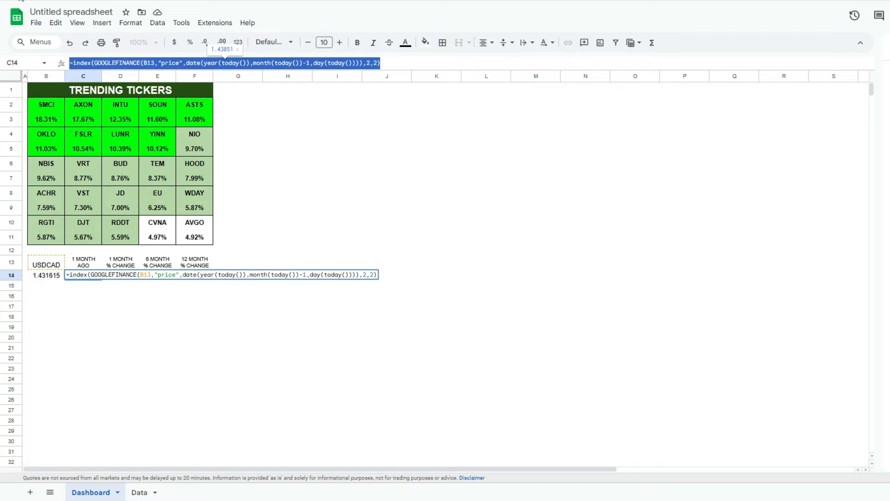
pyautogui.hotkey('ctrl', 'c')
pyautogui.press('Escape')
pyautogui.click(160, 271)
pyautogui.click(166, 63)
pyautogui.hotkey('ctrl', 'v')
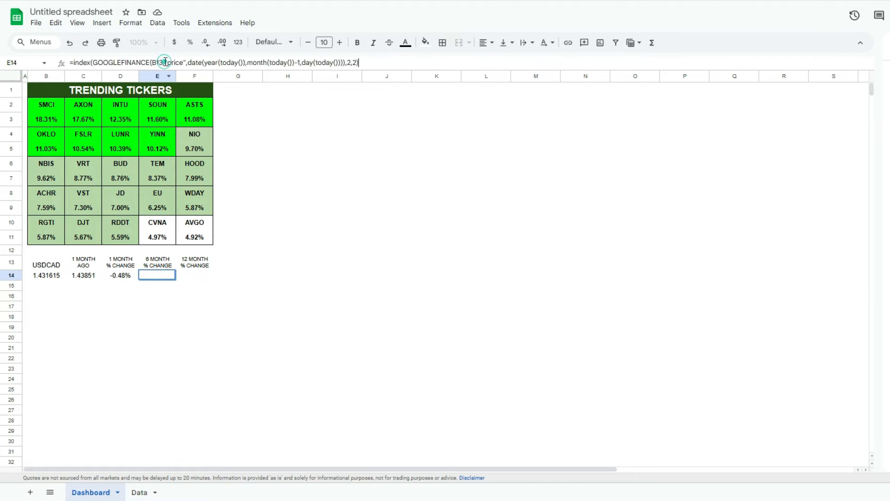
pyautogui.click(309, 62)
pyautogui.press('BackSpace')
pyautogui.write('6')
pyautogui.press('Return')
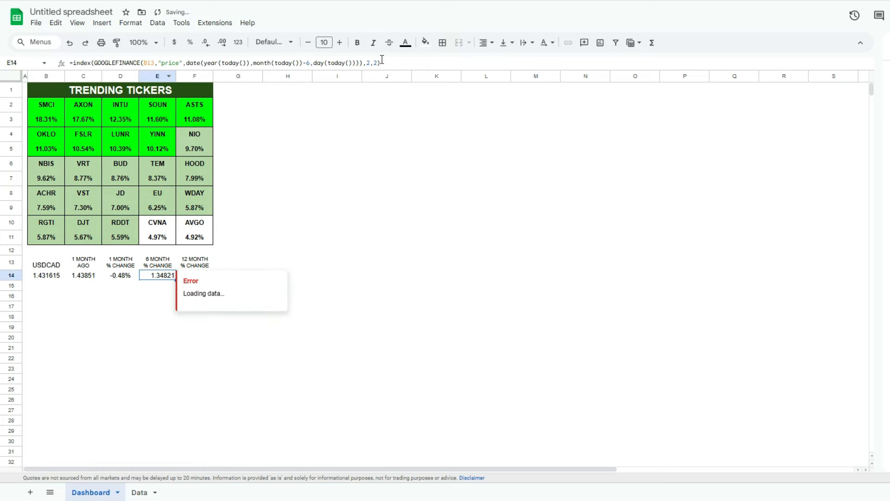
# Turn the E14 formula into a percent change by dividing B14 by the six-month-old price and subtracting 1
pyautogui.click(75, 62)
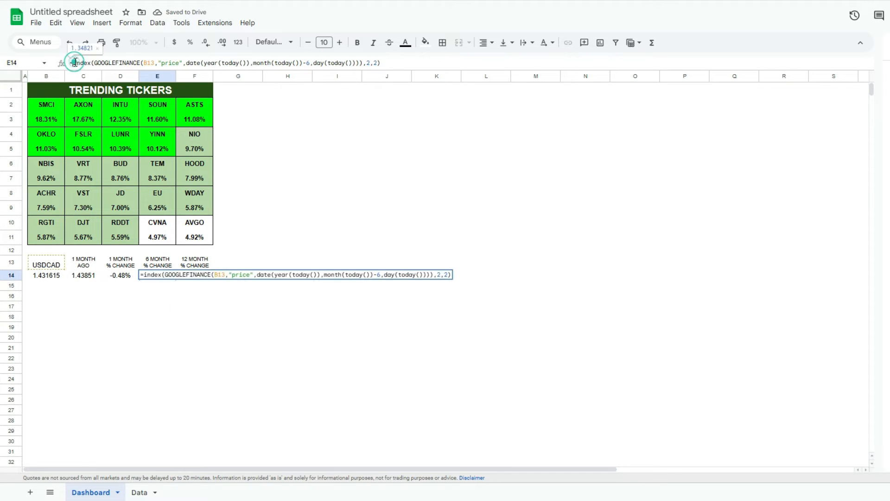
pyautogui.click(52, 277)
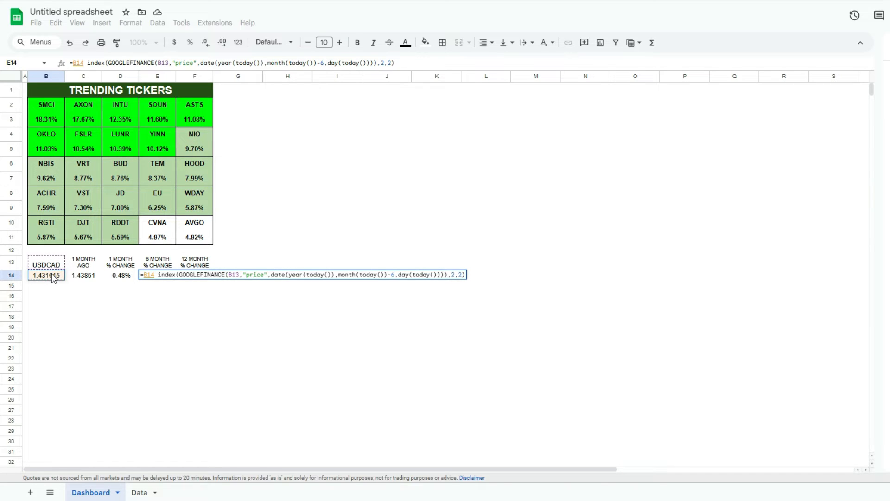
pyautogui.write('/')
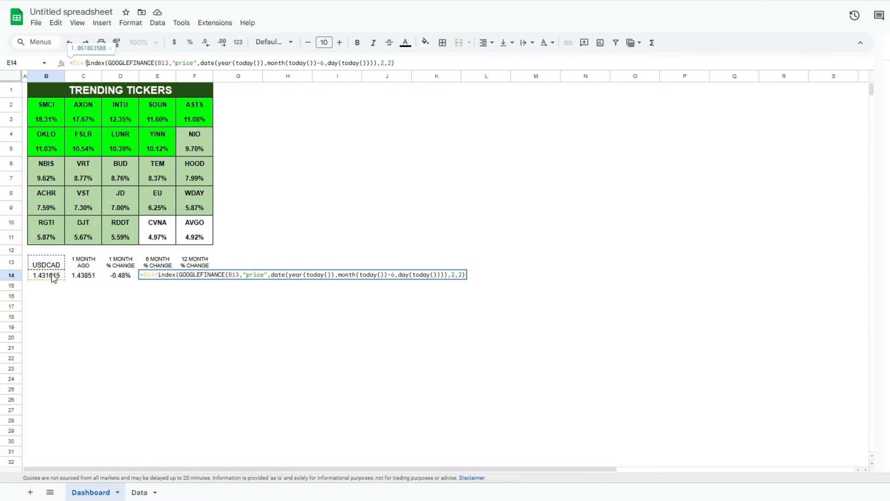
pyautogui.write('-1')
pyautogui.press('Return')
# Format the 6-month change in E14 as a percentage and centre it horizontally
pyautogui.press('Up')
pyautogui.click(190, 42)
pyautogui.click(484, 42)
pyautogui.click(501, 60)
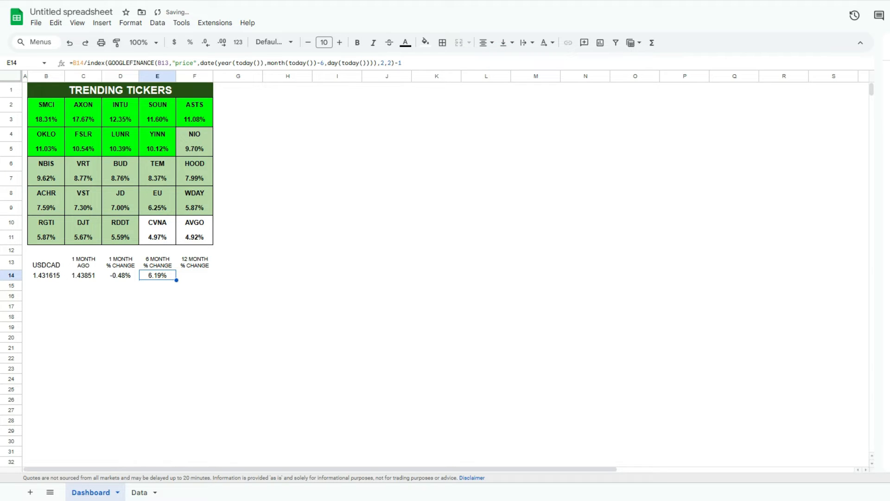
# Copy the percent-change formula from E14 into F14 and set its month offset to 12
pyautogui.click(161, 274)
pyautogui.moveTo(439, 58); pyautogui.dragTo(70, 63)
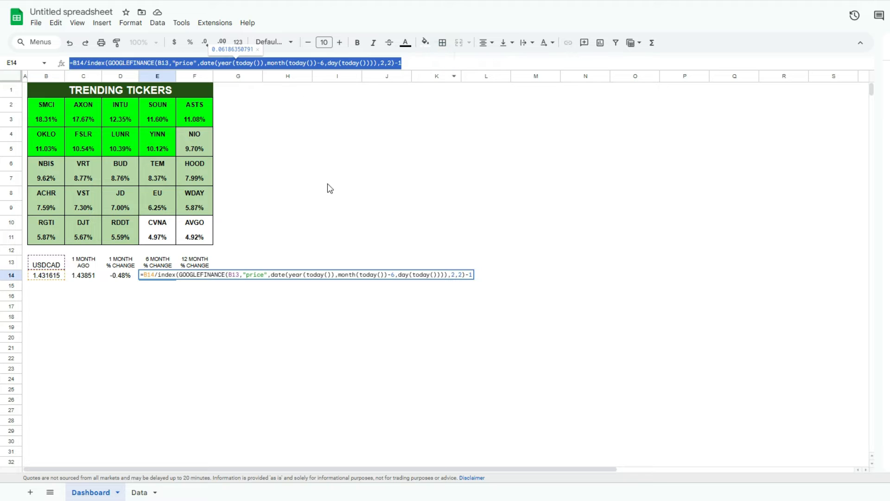
pyautogui.press('Escape')
pyautogui.click(204, 274)
pyautogui.click(234, 62)
pyautogui.hotkey('ctrl', 'v')
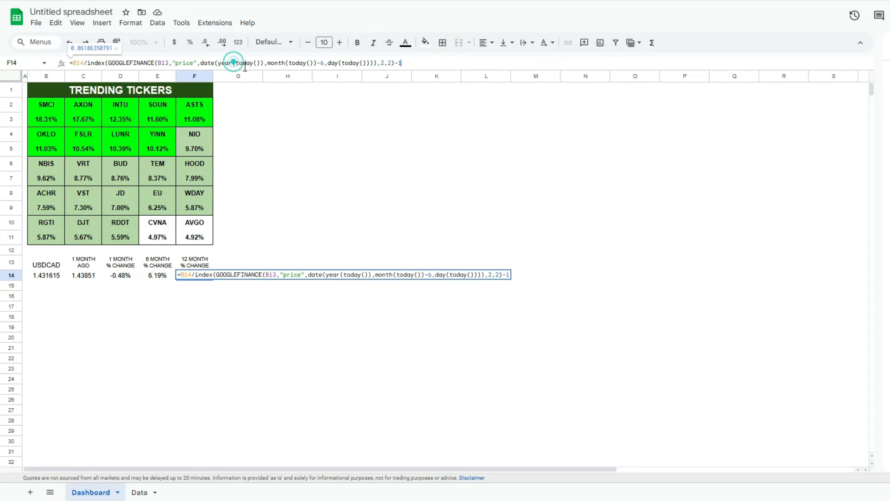
pyautogui.doubleClick(323, 62)
pyautogui.write('12')
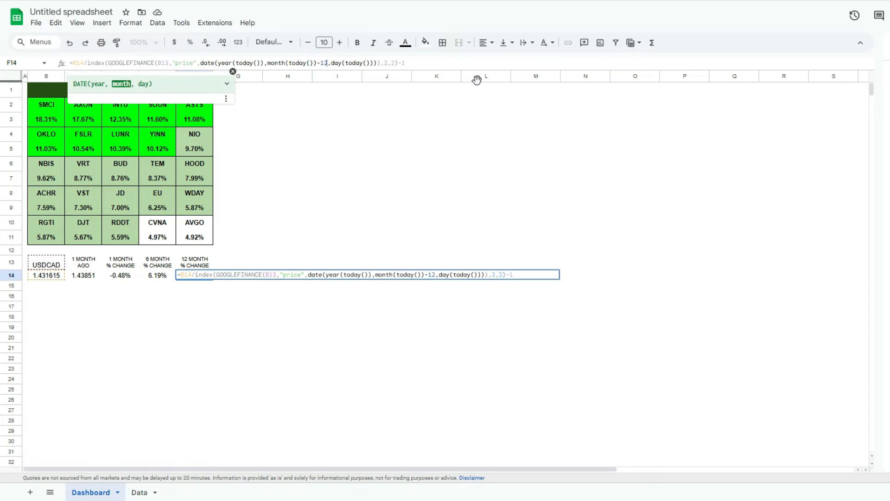
pyautogui.press('Return')
# Format the 12-month change in F14 as a percentage and centre it horizontally
pyautogui.press('Up')
pyautogui.press('Left')
pyautogui.press('Right')
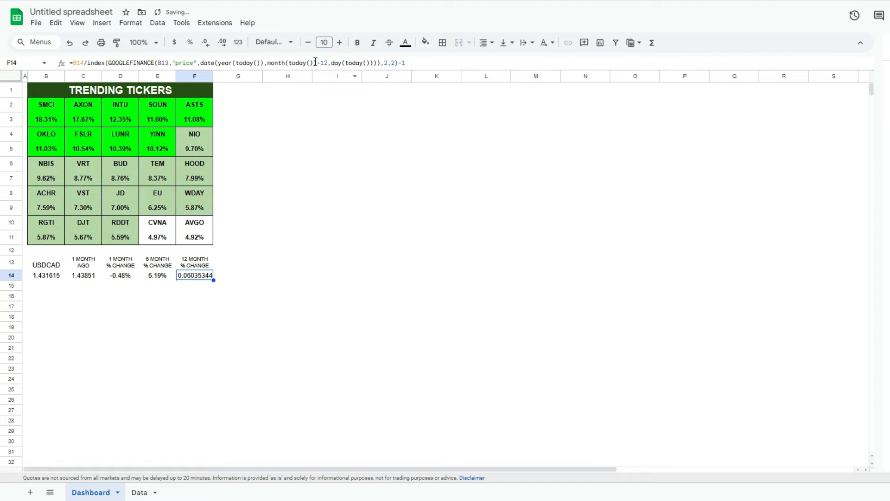
pyautogui.click(190, 42)
pyautogui.click(484, 42)
pyautogui.click(500, 59)
# Vertically centre the text of the USDCAD header row B13:F13
pyautogui.click(52, 263)
pyautogui.hotkey('shift', 'Right')
pyautogui.hotkey('shift', 'Right')
pyautogui.hotkey('shift', 'Right')
pyautogui.hotkey('shift', 'Right')
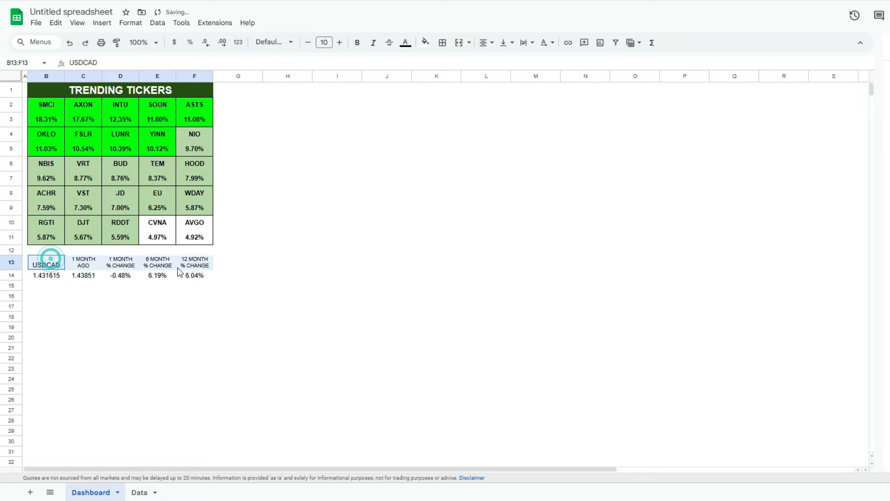
pyautogui.click(504, 43)
pyautogui.click(523, 63)
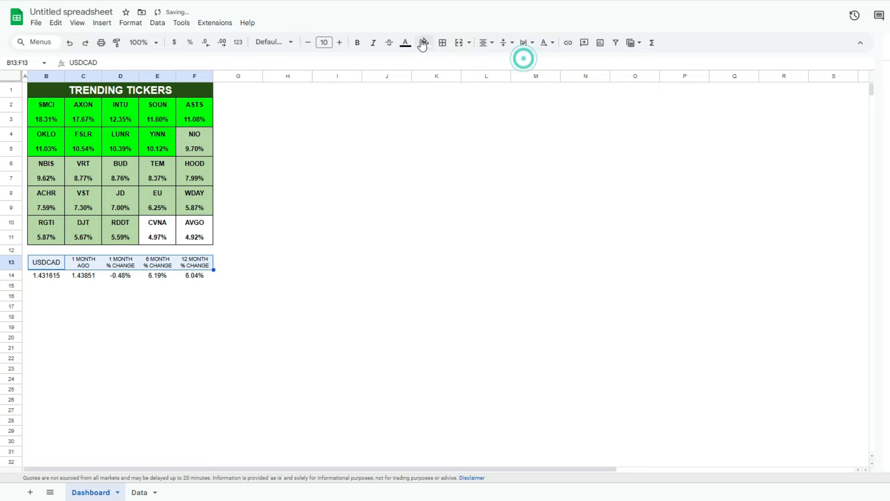
# Give the header row B13:F13 a red fill with white text
pyautogui.click(425, 42)
pyautogui.click(436, 86)
pyautogui.click(405, 43)
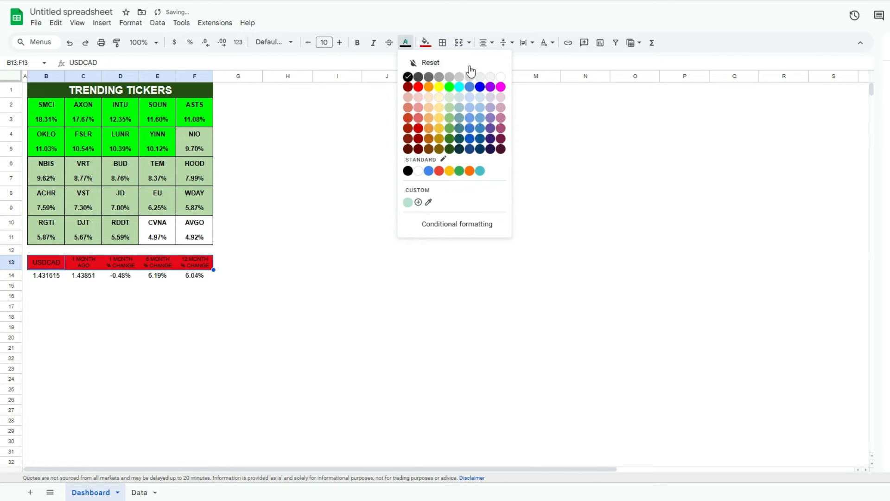
pyautogui.click(497, 74)
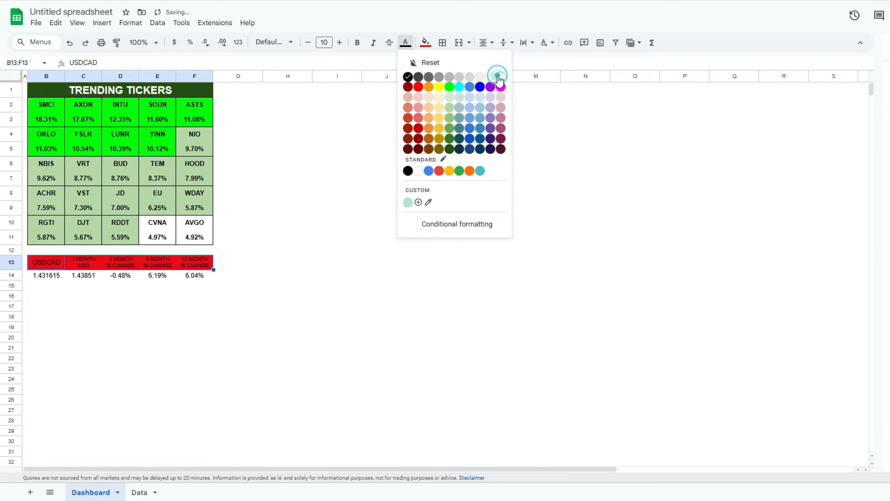
# Add borders around all cells of the USDCAD header row and the value row B14:F14
pyautogui.click(442, 43)
pyautogui.click(446, 62)
pyautogui.moveTo(49, 275); pyautogui.dragTo(181, 281)
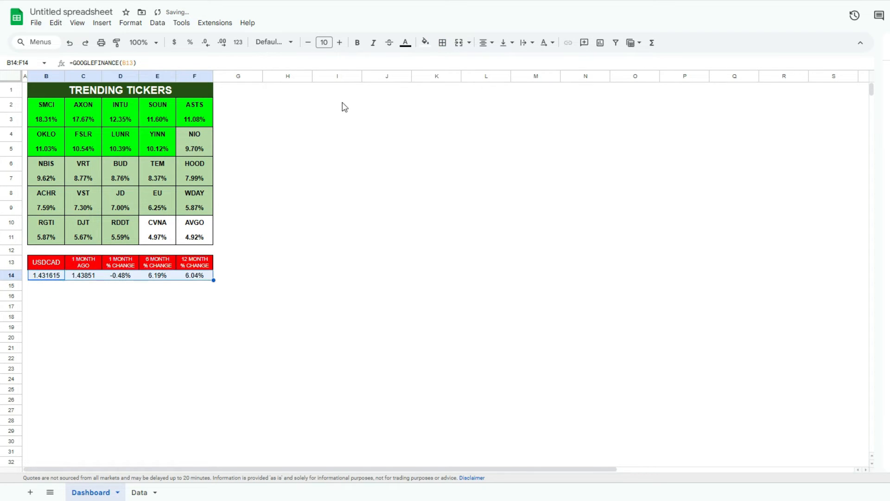
pyautogui.click(442, 43)
pyautogui.click(447, 63)
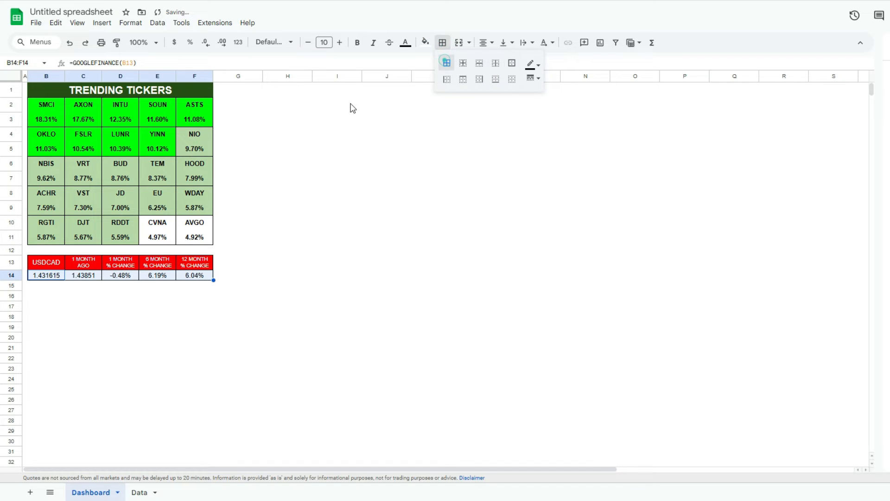
# Change the fill of the header row B13:F13 to a darker red
pyautogui.moveTo(46, 263); pyautogui.dragTo(194, 262)
pyautogui.click(425, 42)
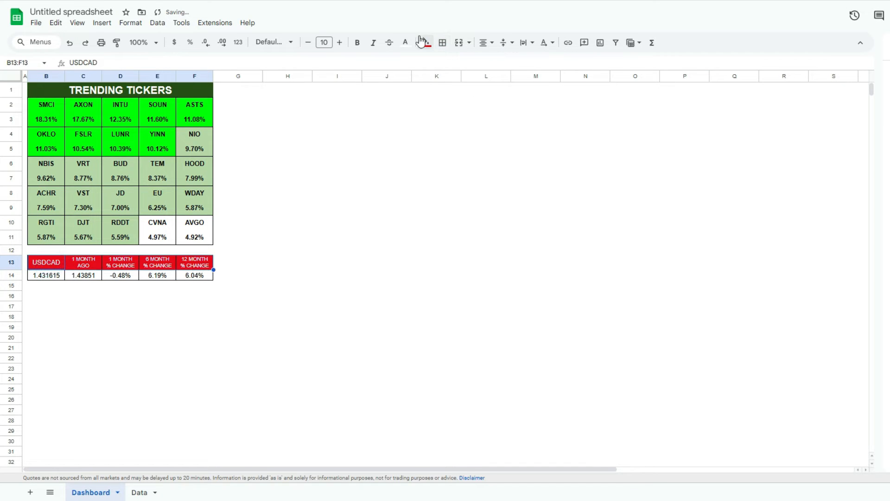
pyautogui.click(439, 128)
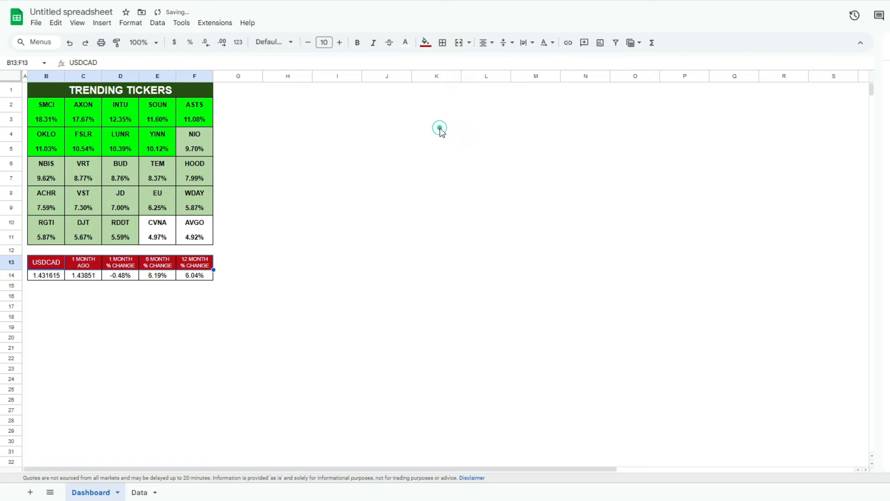
# Reduce the font size of the USDCAD label in B13 to 8
pyautogui.click(49, 263)
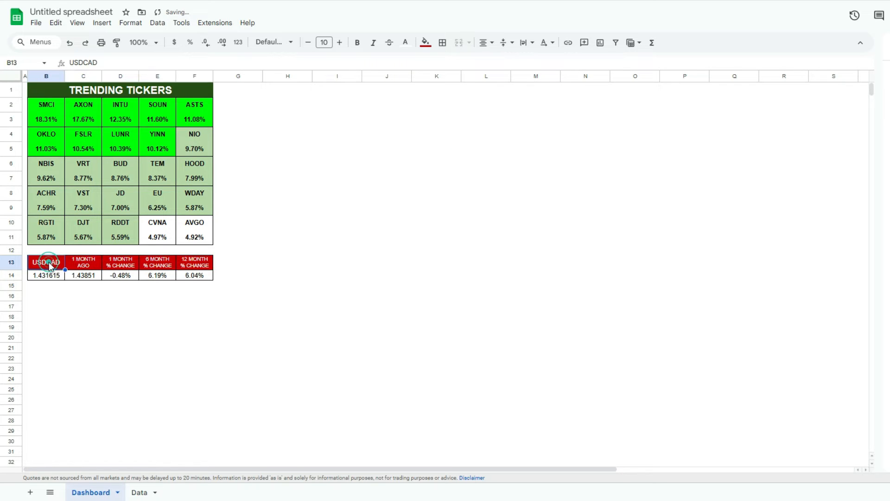
pyautogui.click(308, 43)
pyautogui.click(308, 43)
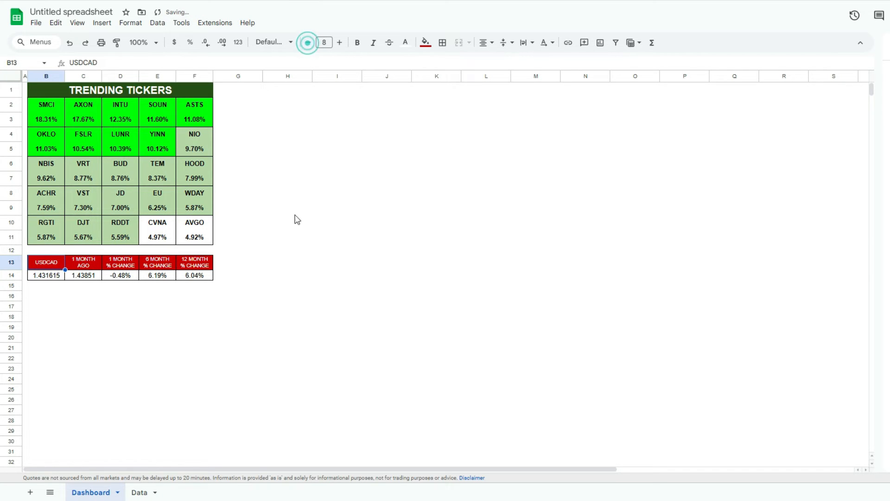
pyautogui.press('Down')
pyautogui.press('Down')
pyautogui.press('Down')
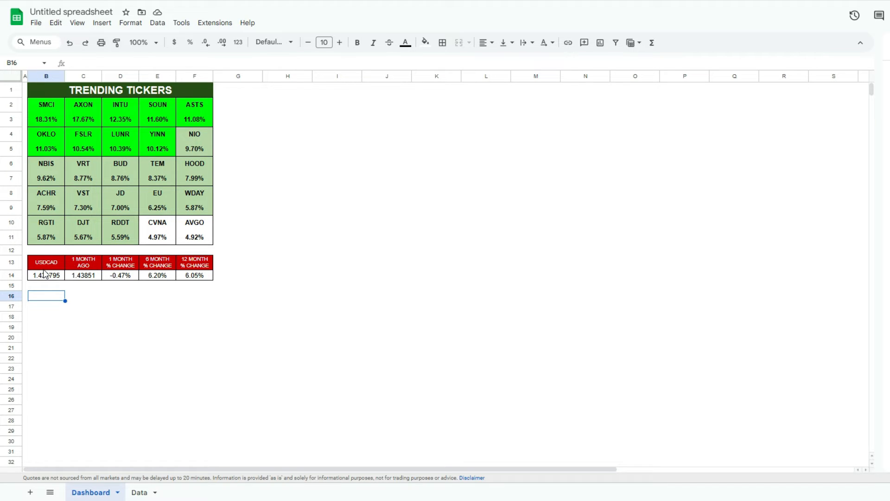
# Duplicate the USDCAD block B13:F14 at B16 and rename the copied ticker label to BITCOIN
pyautogui.moveTo(52, 266); pyautogui.dragTo(201, 274)
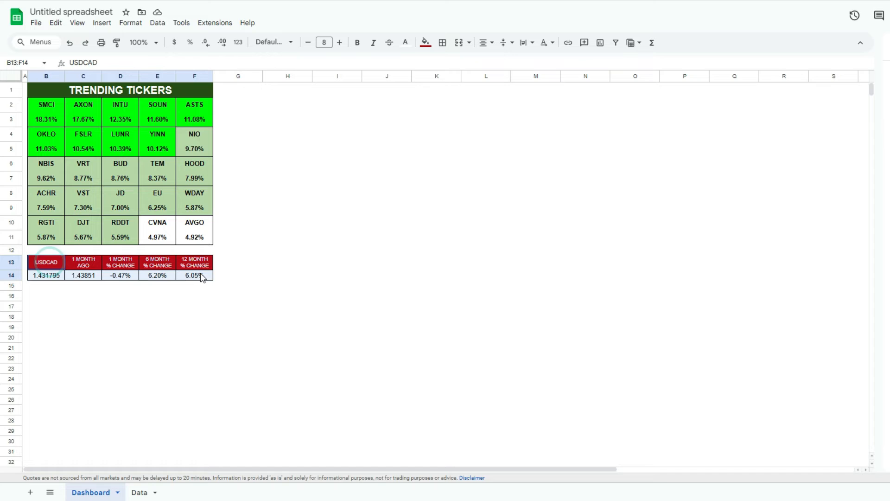
pyautogui.hotkey('ctrl', 'c')
pyautogui.click(51, 297)
pyautogui.hotkey('ctrl', 'v')
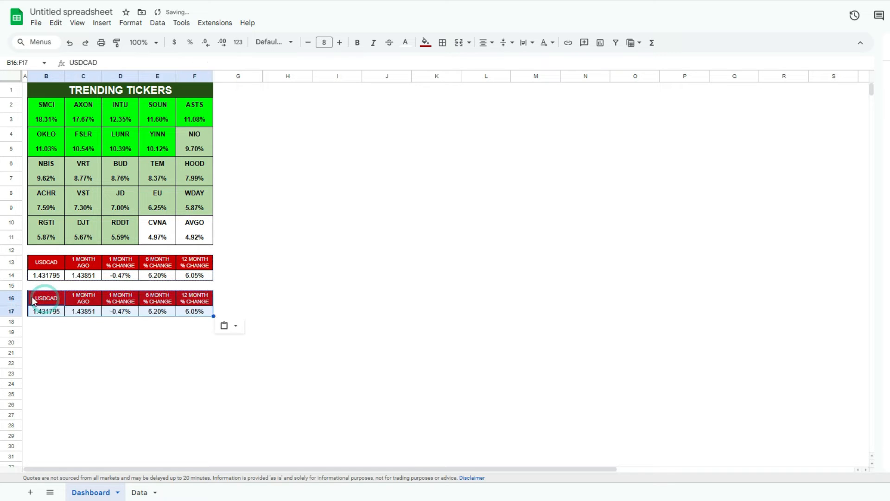
pyautogui.click(54, 298)
pyautogui.write('B')
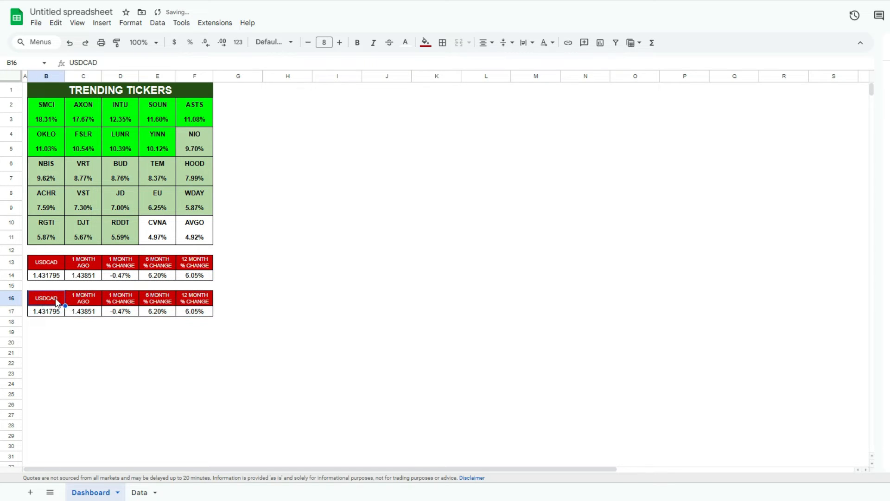
pyautogui.write('ITCOIN')
pyautogui.press('Return')
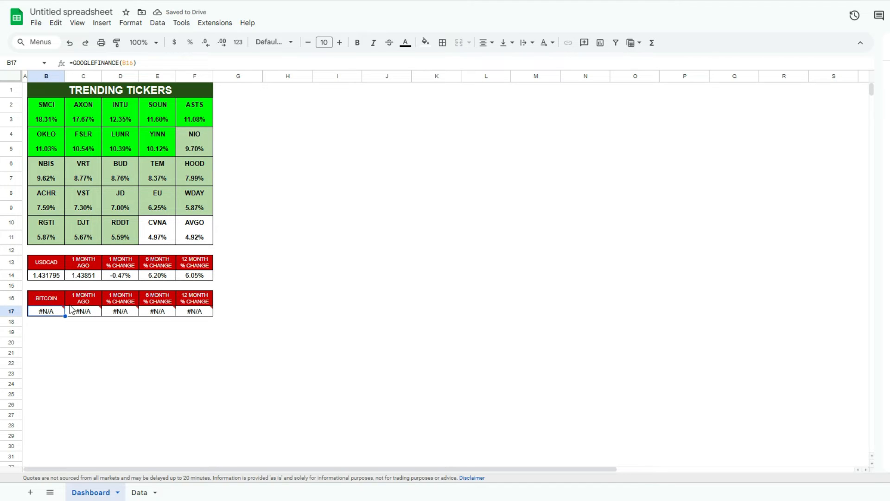
# Recolour the BITCOIN header row B16:F16 with a yellow fill and black text
pyautogui.moveTo(53, 302); pyautogui.dragTo(193, 301)
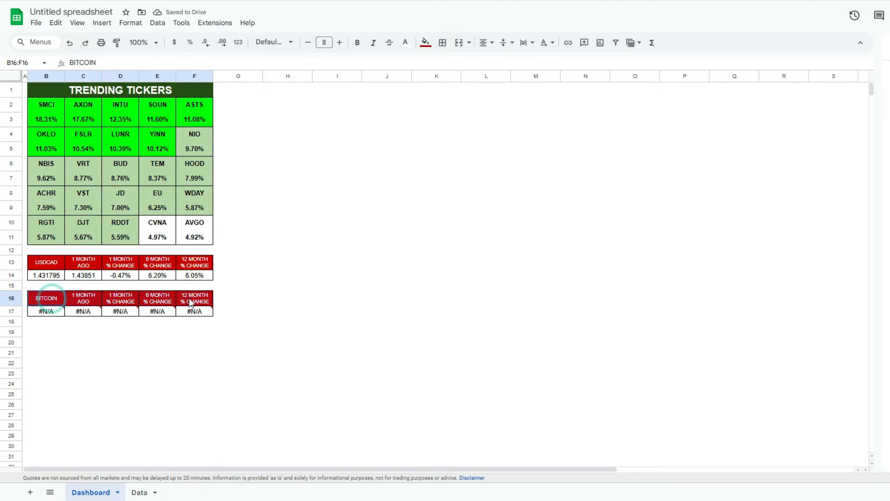
pyautogui.click(425, 43)
pyautogui.click(459, 86)
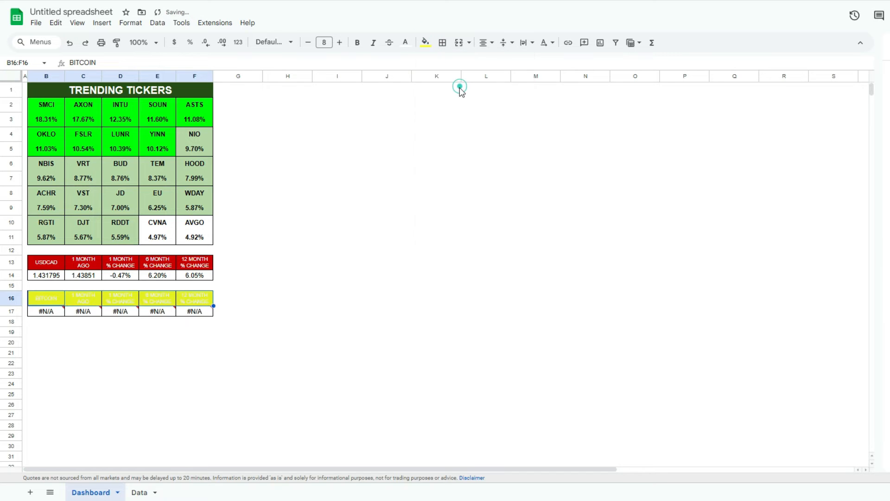
pyautogui.click(404, 43)
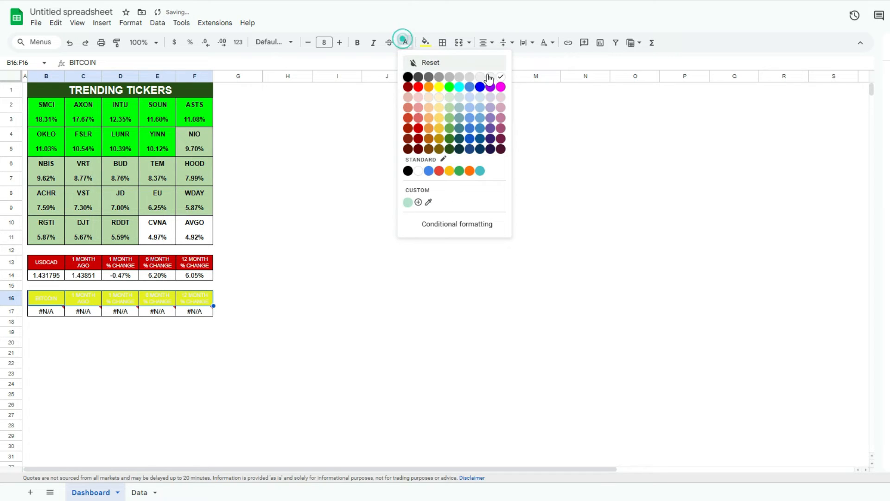
pyautogui.click(405, 77)
# Replace the B16 reference in B17's GOOGLEFINANCE formula with the quoted ticker "Currency:BTCUSD"
pyautogui.click(48, 312)
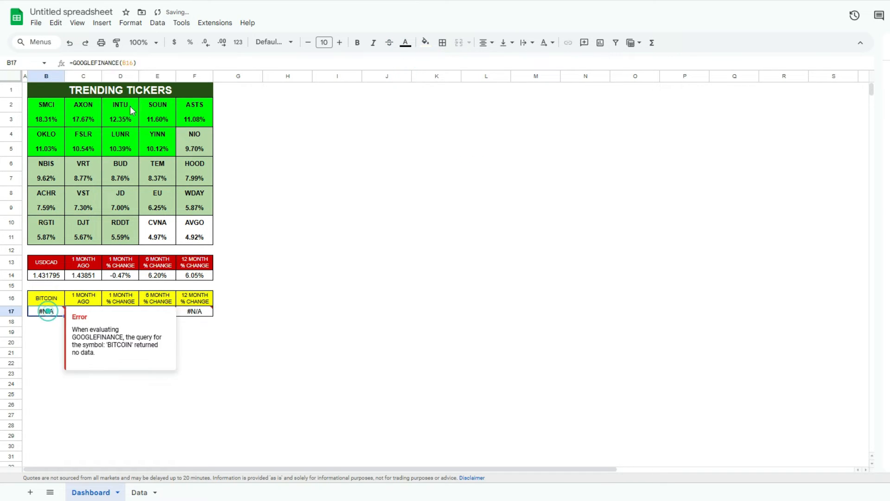
pyautogui.click(133, 62)
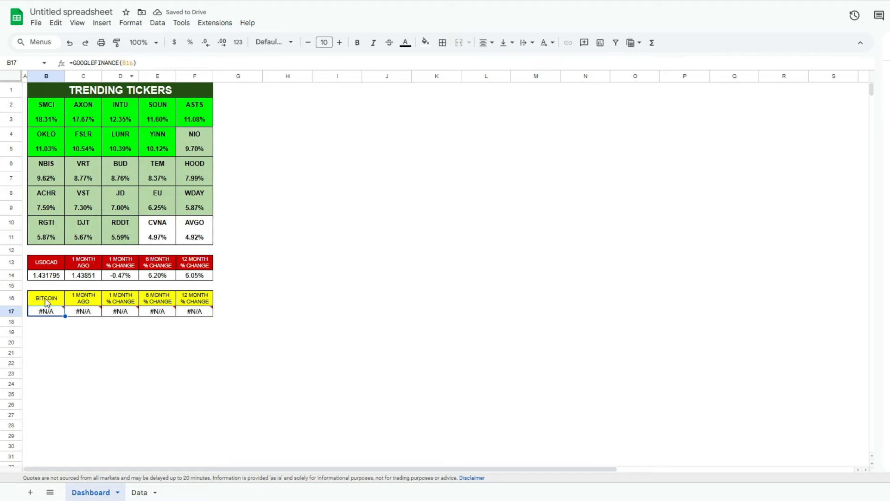
pyautogui.doubleClick(127, 63)
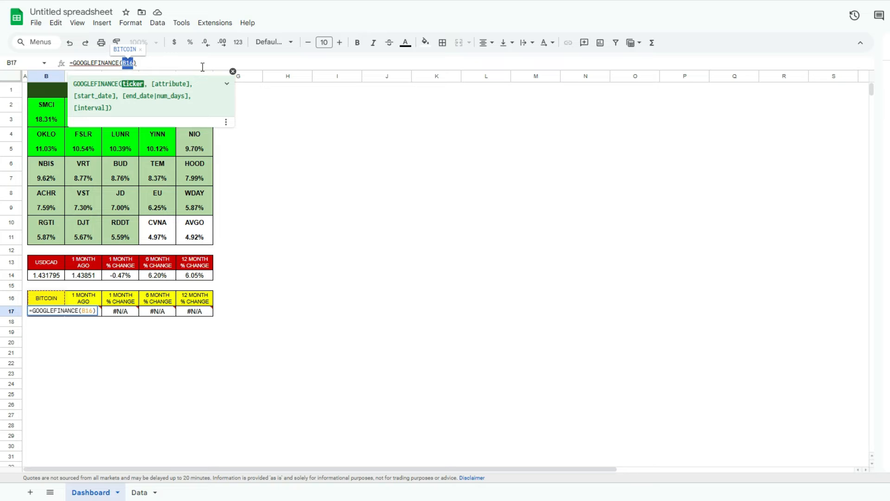
pyautogui.write('"Currency')
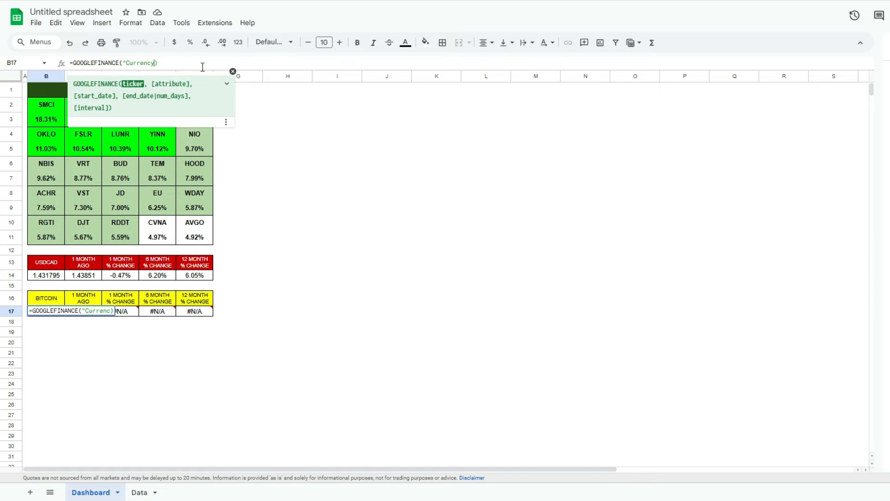
pyautogui.write('TCUSD"')
pyautogui.press('Return')
# Replace the B16 reference in C17's one-month-ago price formula with "Currency:BTCUSD", keeping the other arguments
pyautogui.click(83, 311)
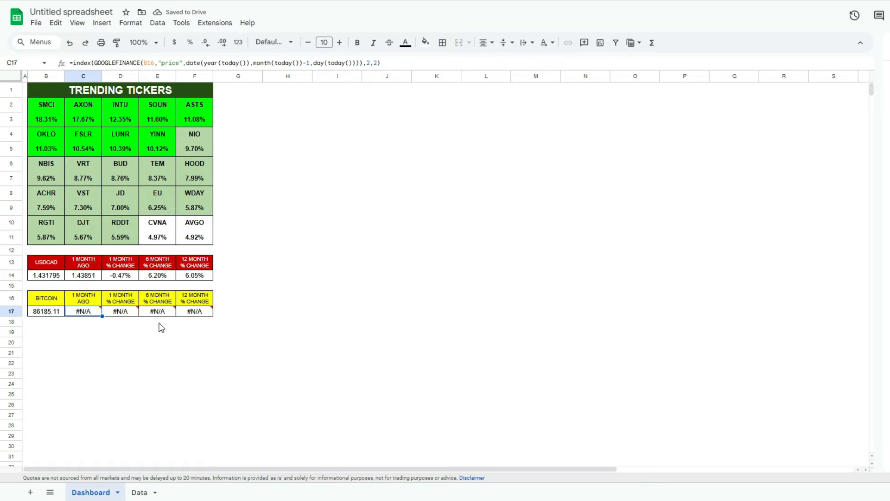
pyautogui.moveTo(178, 314)
pyautogui.doubleClick(149, 63)
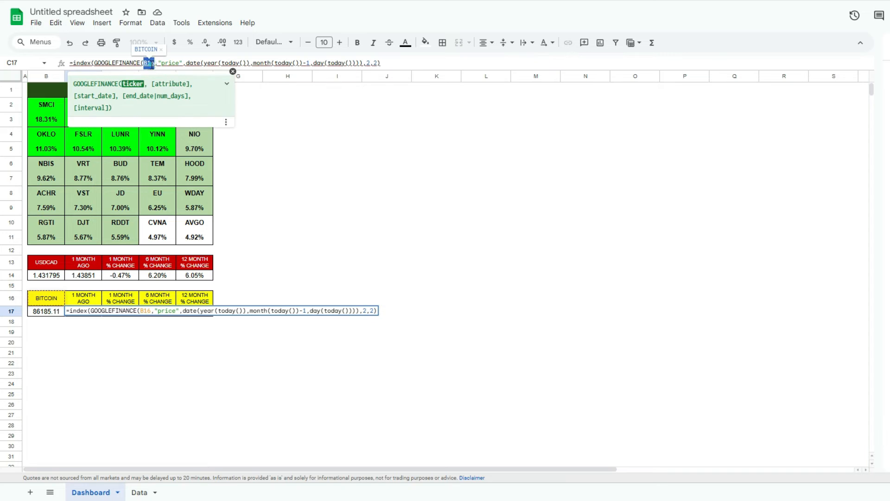
pyautogui.write('"Currency:BTCUSD")')
pyautogui.press('BackSpace')
pyautogui.press('Return')
pyautogui.press('Up')
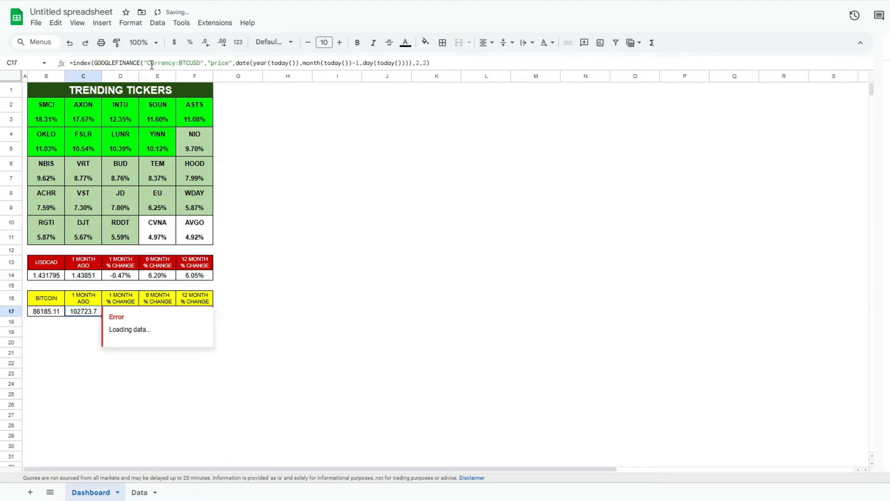
# Try to replace the B16 reference in E17's 6-month change formula with text copied from C17's formula
pyautogui.moveTo(227, 62); pyautogui.dragTo(151, 56)
pyautogui.press('Escape')
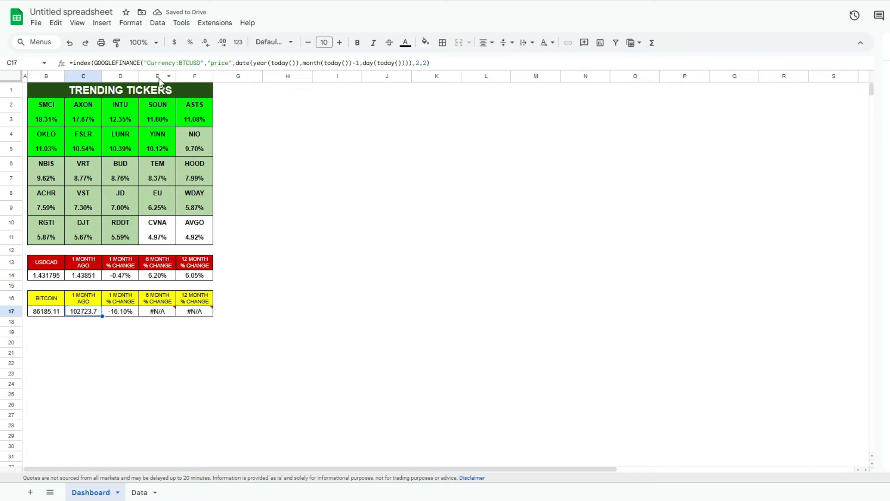
pyautogui.press('Right')
pyautogui.press('Right')
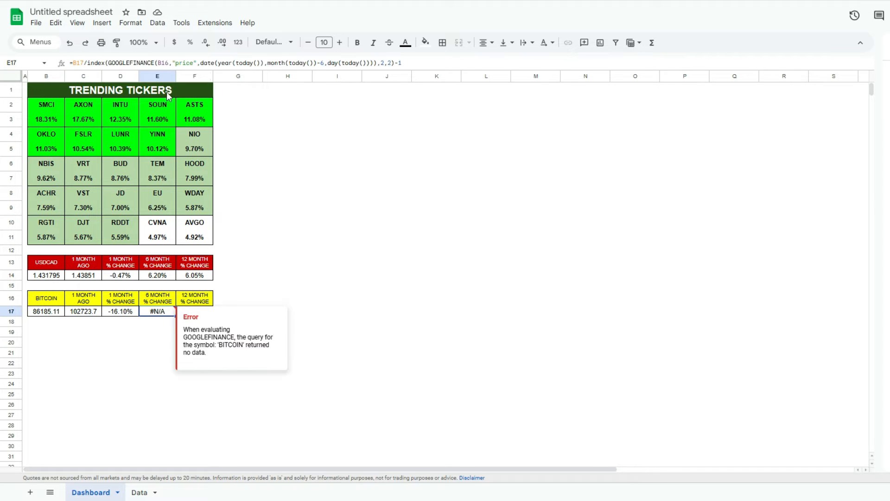
pyautogui.doubleClick(164, 63)
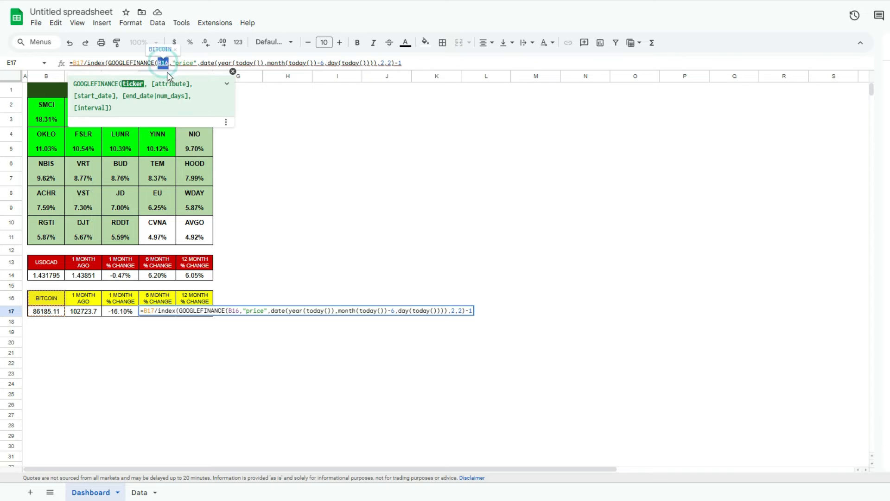
pyautogui.hotkey('ctrl', 'v')
pyautogui.press('Return')
pyautogui.press('Return')
pyautogui.press('Return')
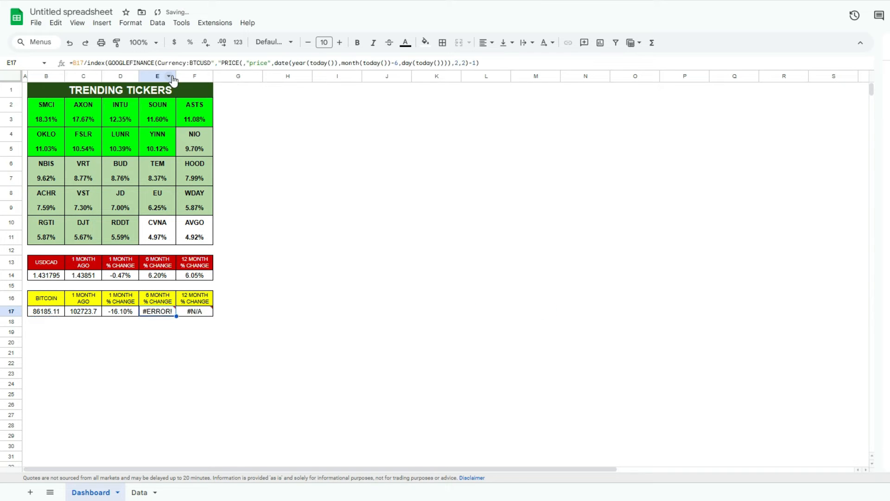
pyautogui.hotkey('ctrl', 'z')
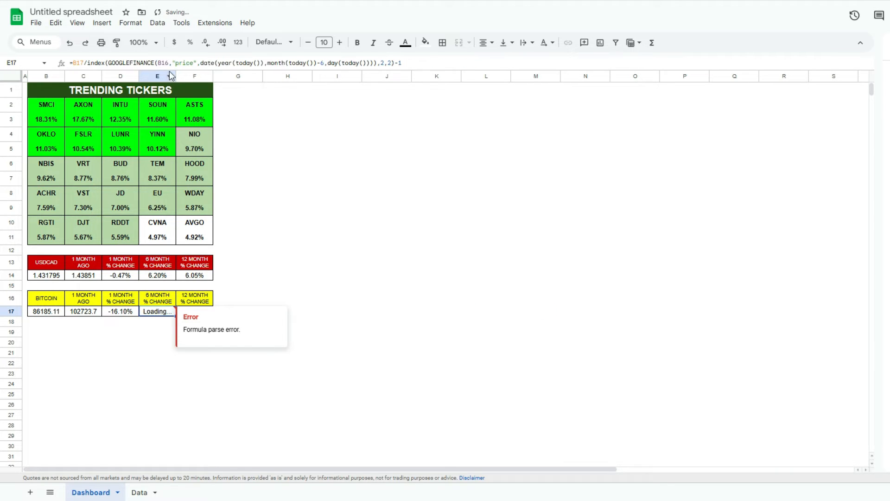
# Replace the B16 reference in E17's 6-month change formula with "Currency:BTCUSD", keeping a single "price" attribute
pyautogui.doubleClick(163, 63)
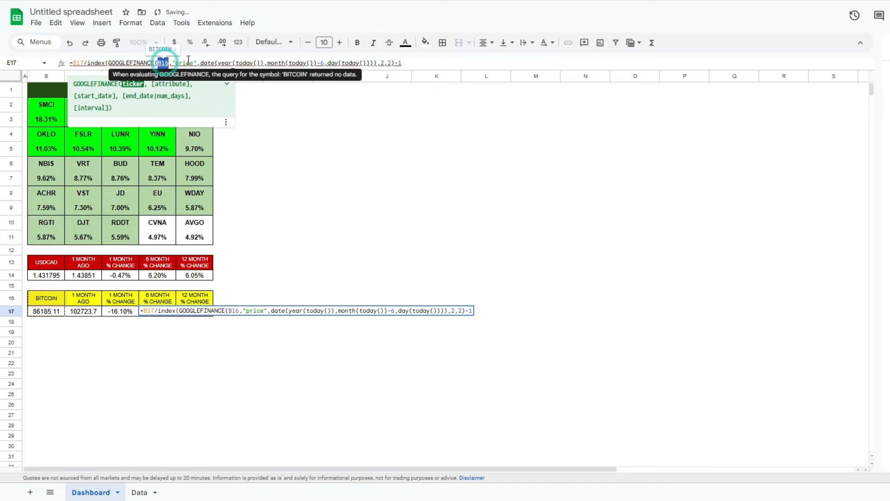
pyautogui.write('"Currency:BTCUSD","price')
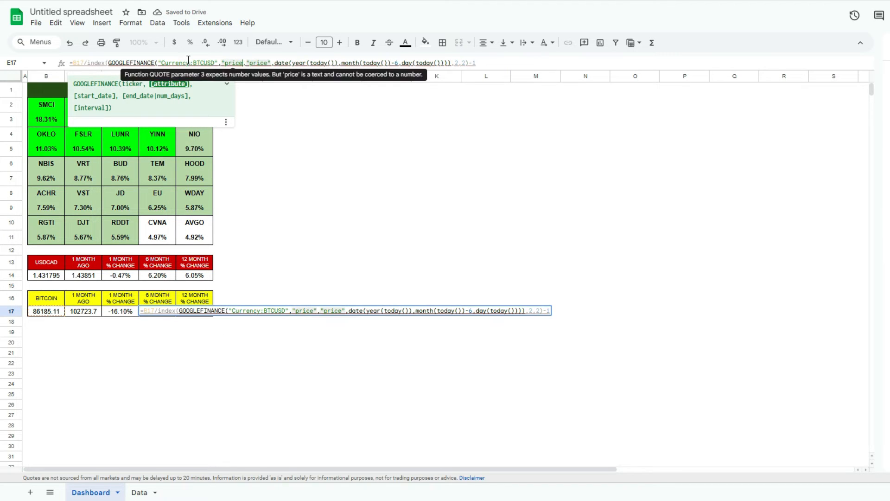
pyautogui.press('BackSpace')
pyautogui.press('BackSpace')
pyautogui.press('BackSpace')
pyautogui.press('BackSpace')
pyautogui.press('BackSpace')
pyautogui.press('BackSpace')
pyautogui.press('BackSpace')
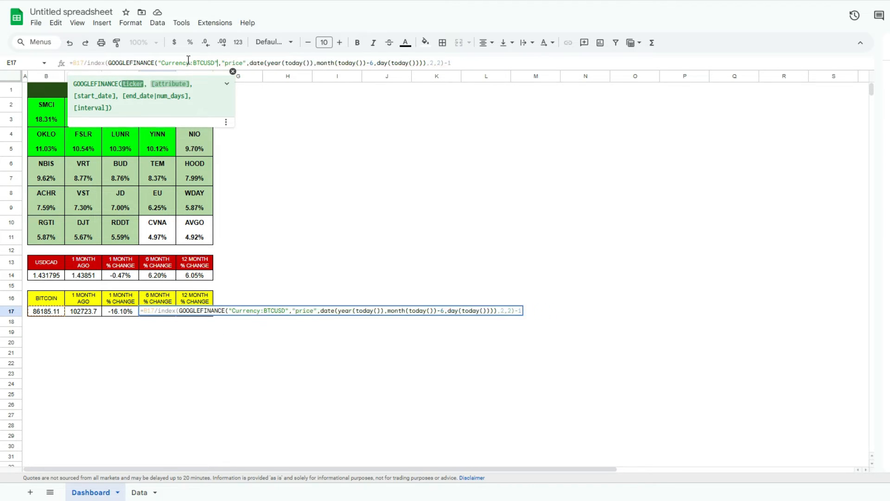
pyautogui.press('Return')
pyautogui.press('Up')
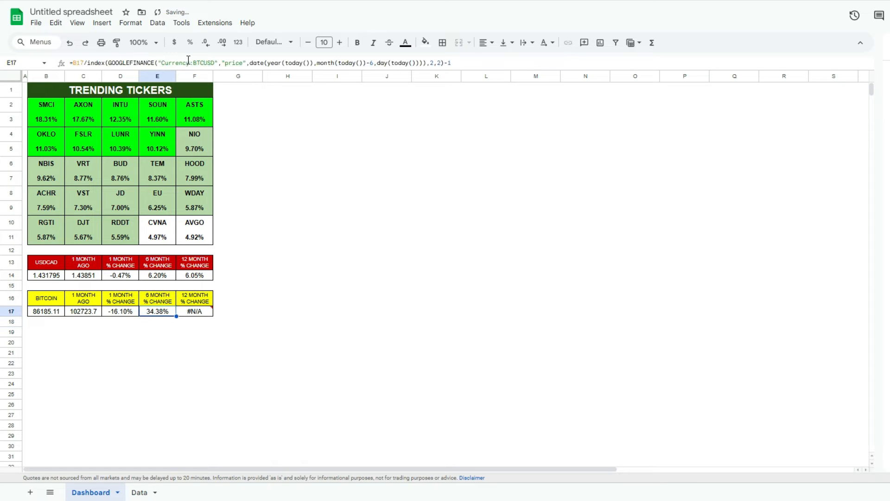
# Copy Currency:BTCUSD from E17's formula over the B16 reference in F17's 12-month change formula
pyautogui.moveTo(215, 63); pyautogui.dragTo(161, 62)
pyautogui.hotkey('ctrl', 'c')
pyautogui.press('Escape')
pyautogui.click(199, 312)
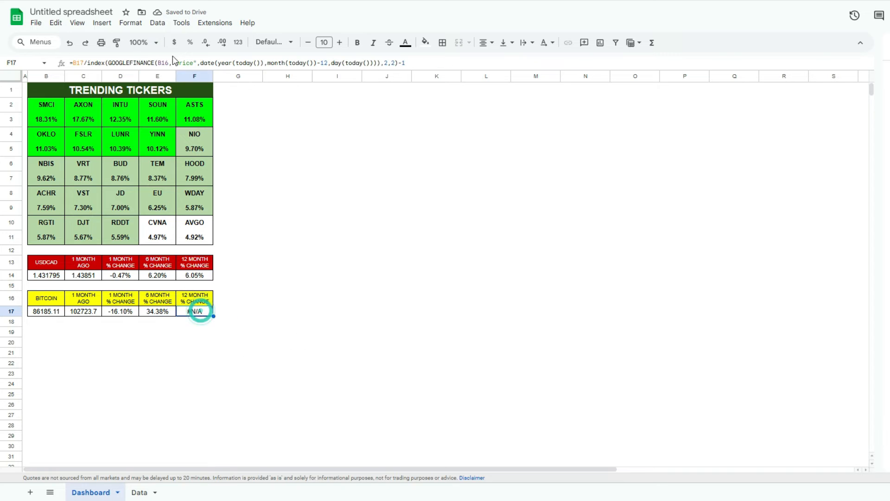
pyautogui.moveTo(168, 63); pyautogui.dragTo(158, 63)
pyautogui.hotkey('ctrl', 'v')
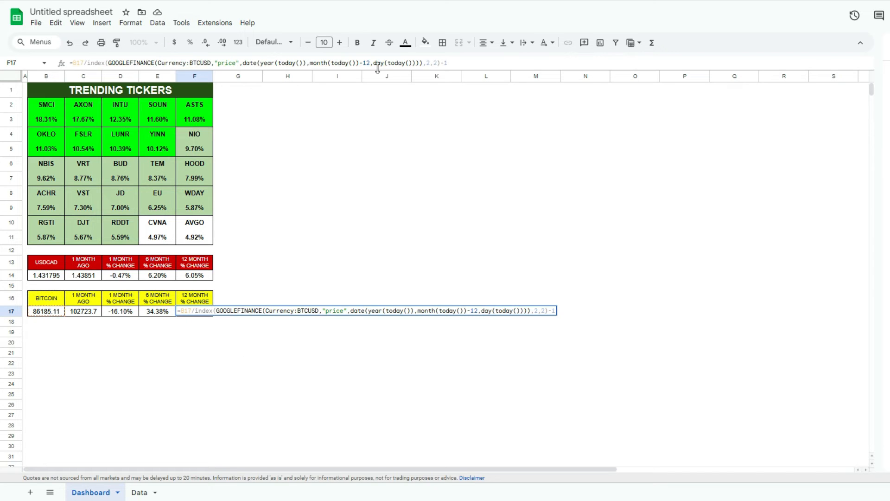
pyautogui.press('Return')
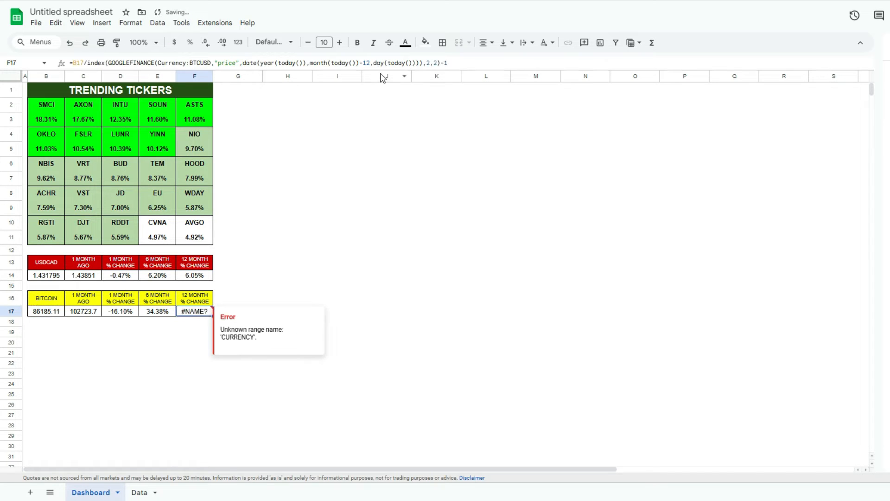
# Enclose the Currency:BTCUSD ticker in F17's formula in double quotation marks
pyautogui.click(158, 63)
pyautogui.write('"')
pyautogui.click(212, 62)
pyautogui.write('"')
pyautogui.press('Return')
pyautogui.press('Up')
# Format the Bitcoin prices in B17:C17 as numbers with thousands separators and no decimal places
pyautogui.press('Left')
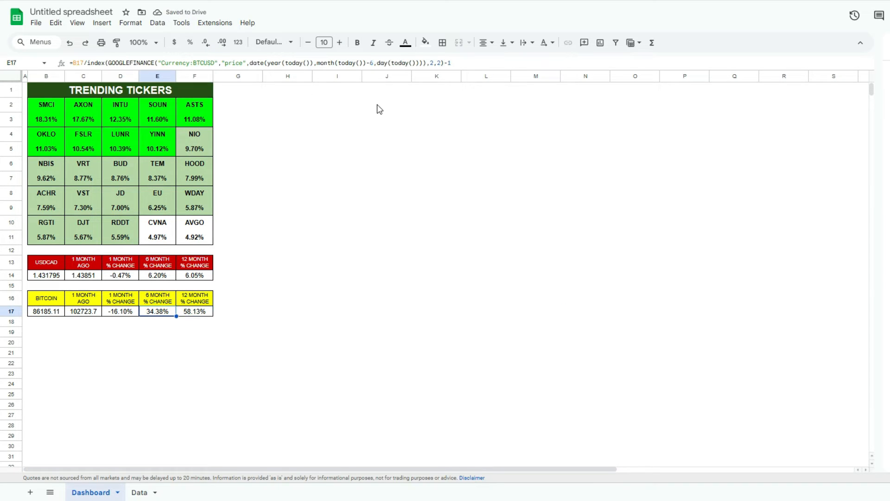
pyautogui.press('Left')
pyautogui.press('Left')
pyautogui.press('Left')
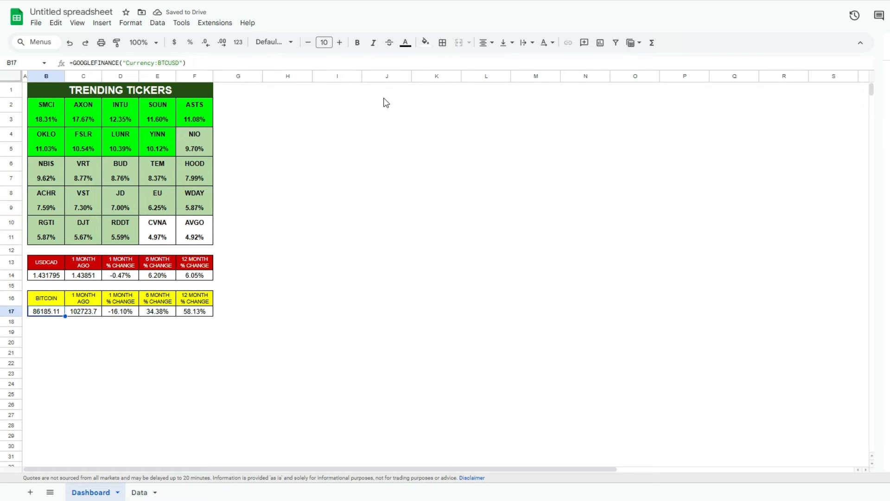
pyautogui.hotkey('shift', 'Right')
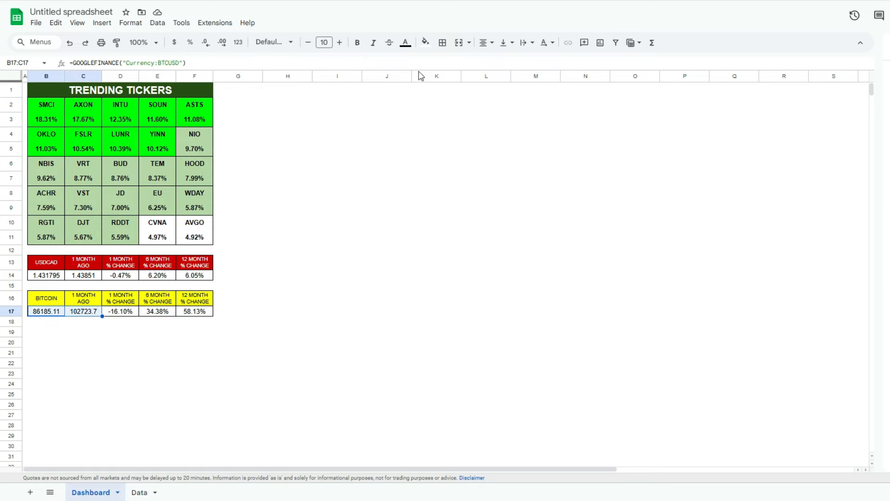
pyautogui.click(237, 43)
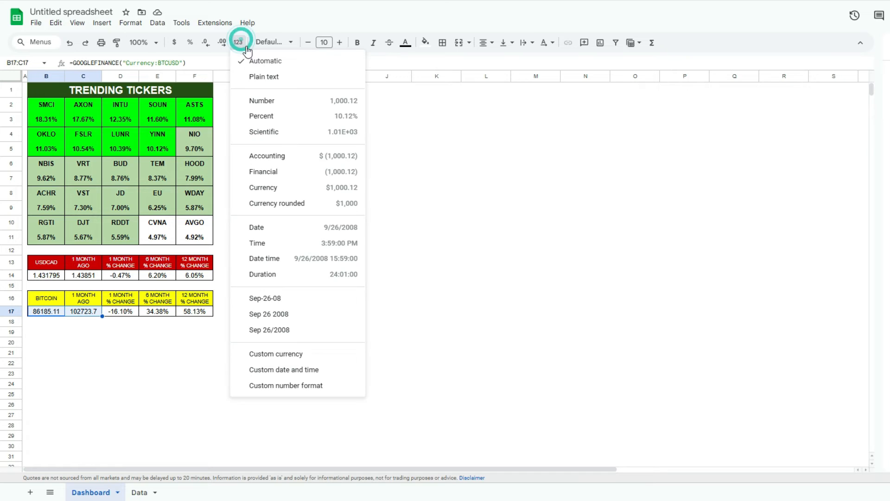
pyautogui.click(275, 97)
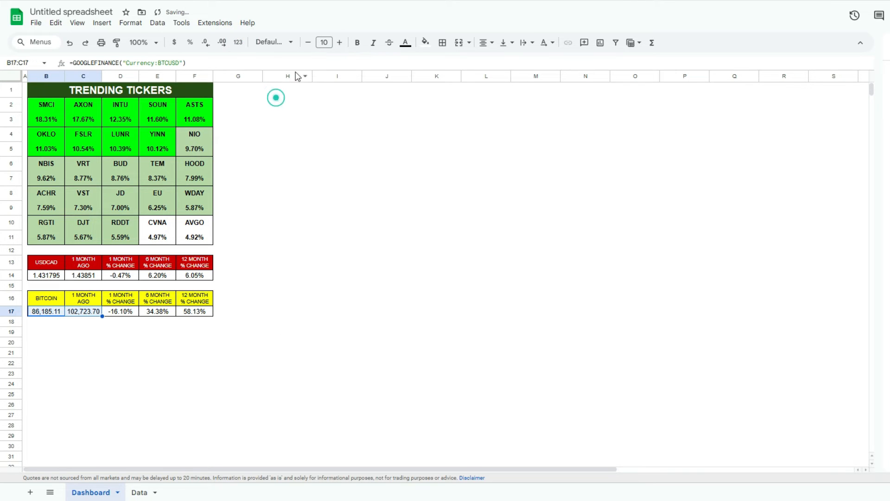
pyautogui.click(204, 43)
pyautogui.click(204, 43)
pyautogui.press('Down')
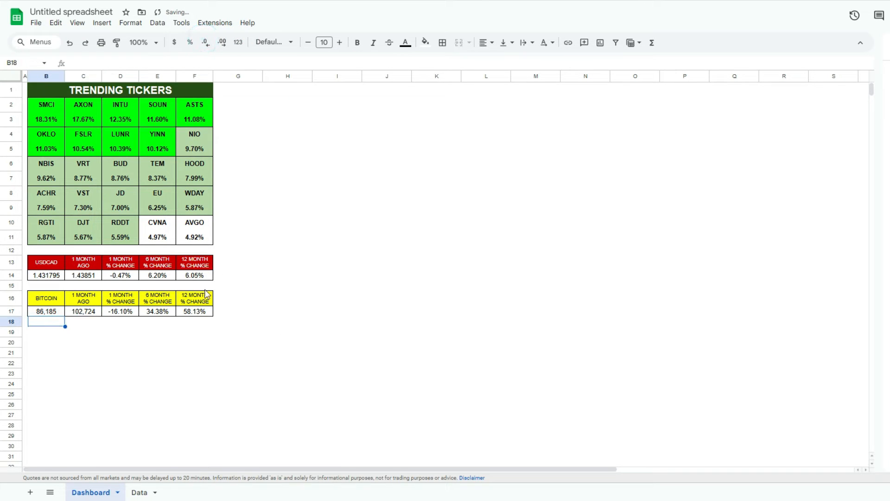
pyautogui.press('Up')
pyautogui.press('Up')
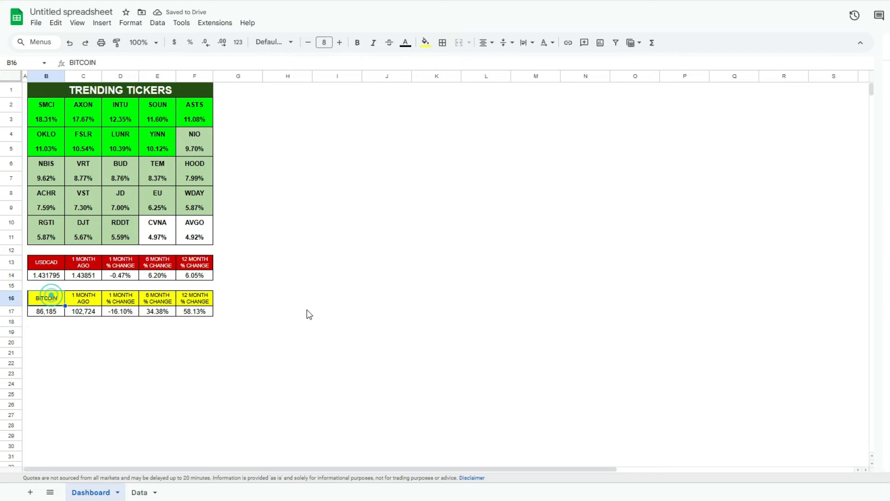
pyautogui.press('Right')
pyautogui.press('Right')
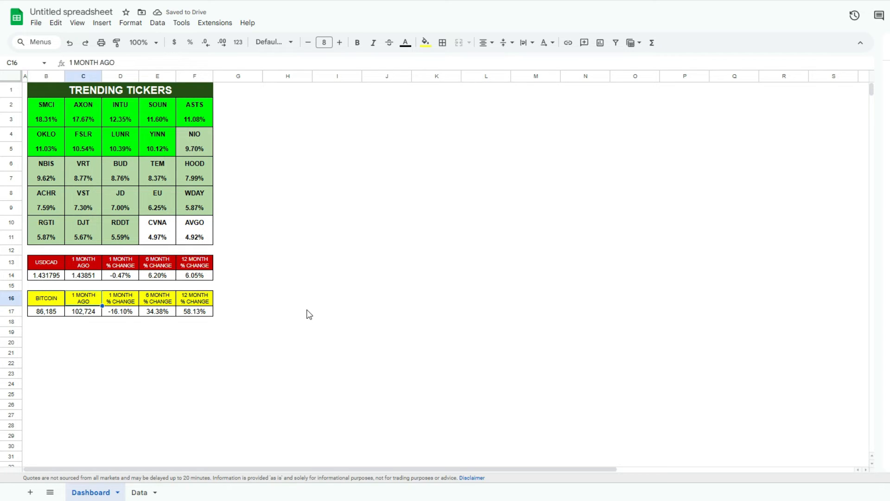
pyautogui.press('Right')
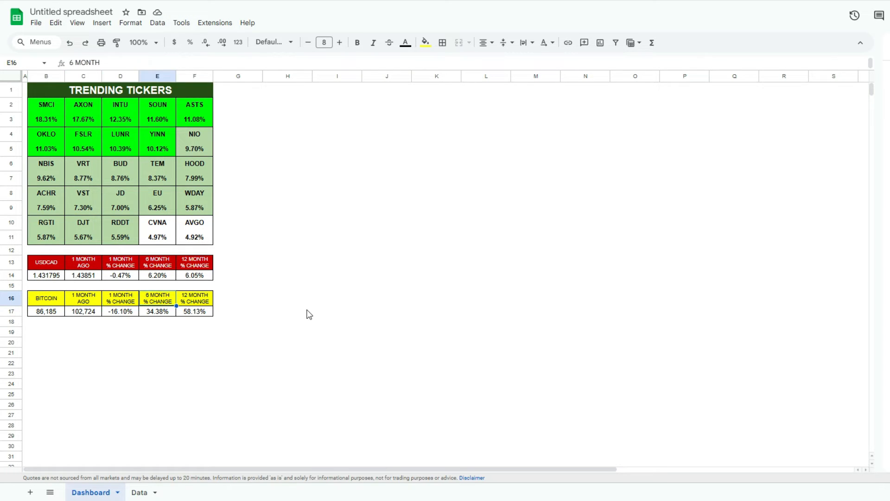
pyautogui.press('Right')
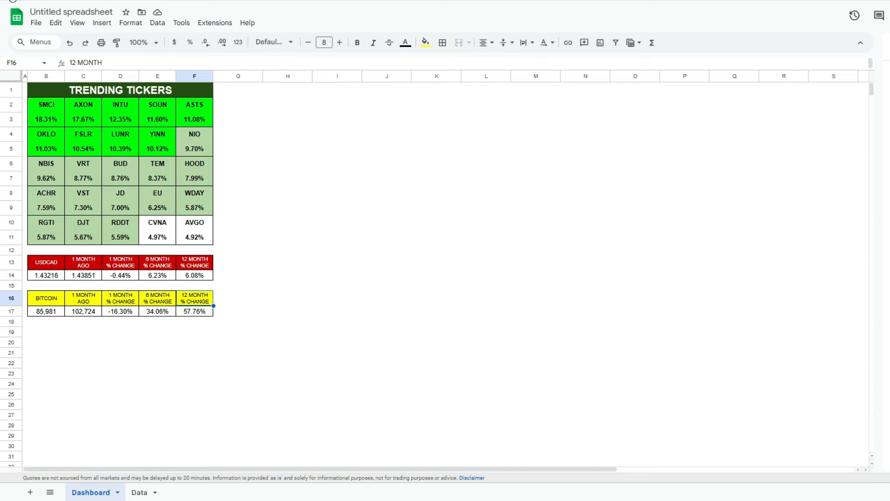
pyautogui.click(43, 334)
pyautogui.write('=')
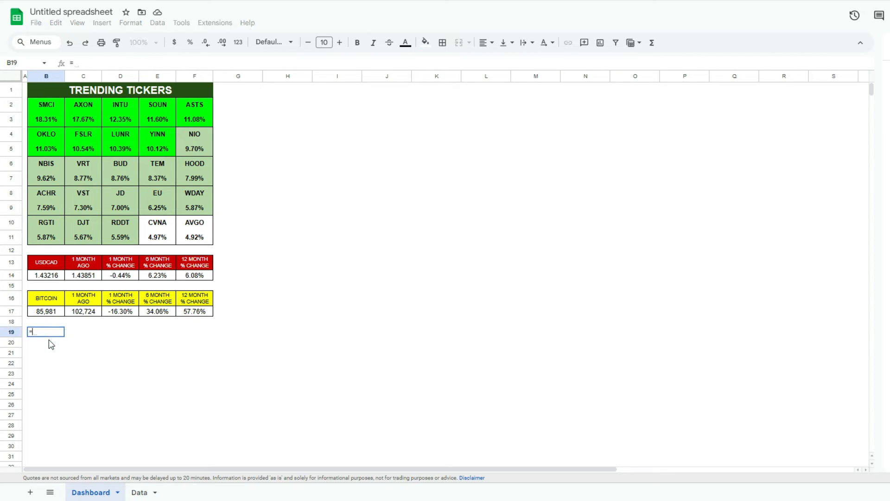
pyautogui.write('importf')
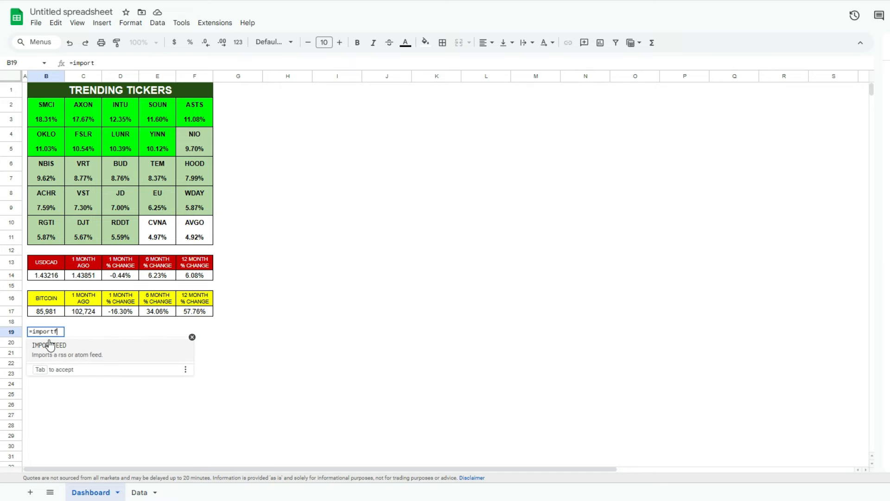
pyautogui.press('Tab')
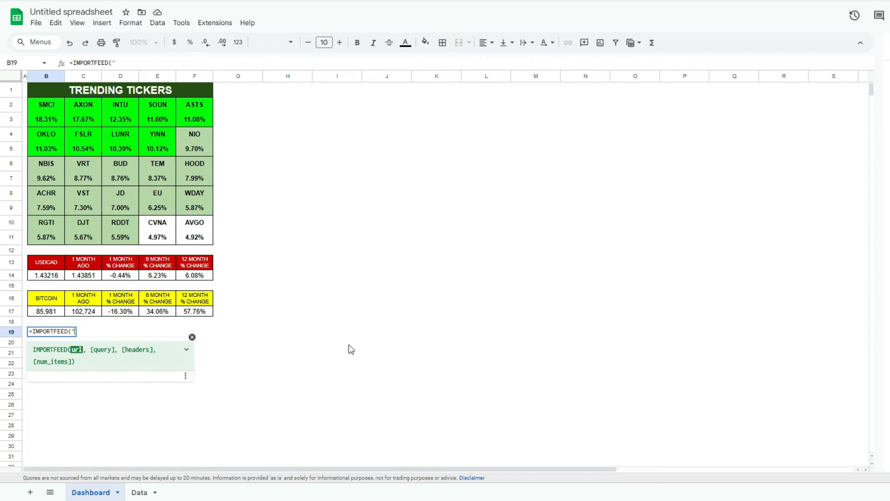
pyautogui.write('\\"https://www.merriam-webster.com/wotd/feed/rss2')
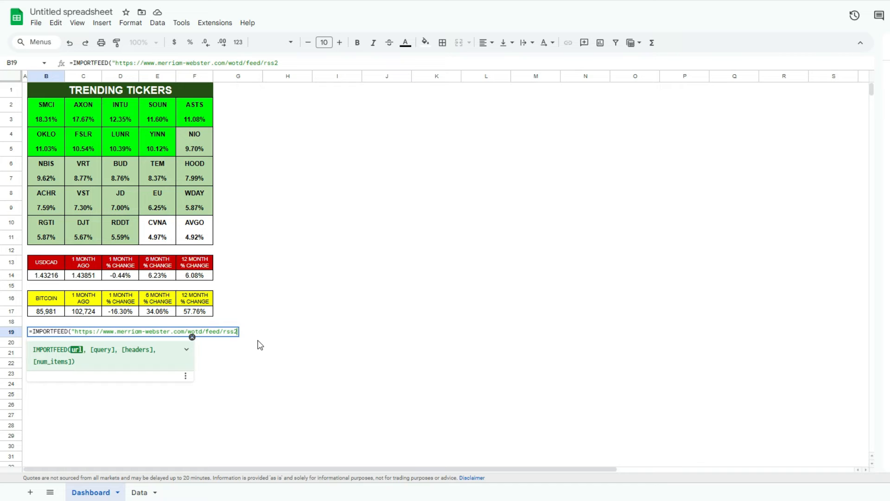
pyautogui.write('")')
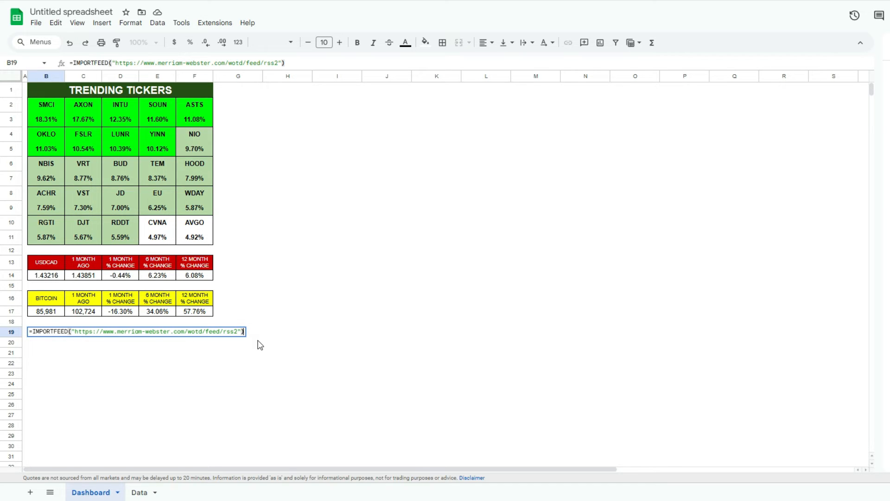
pyautogui.press('Return')
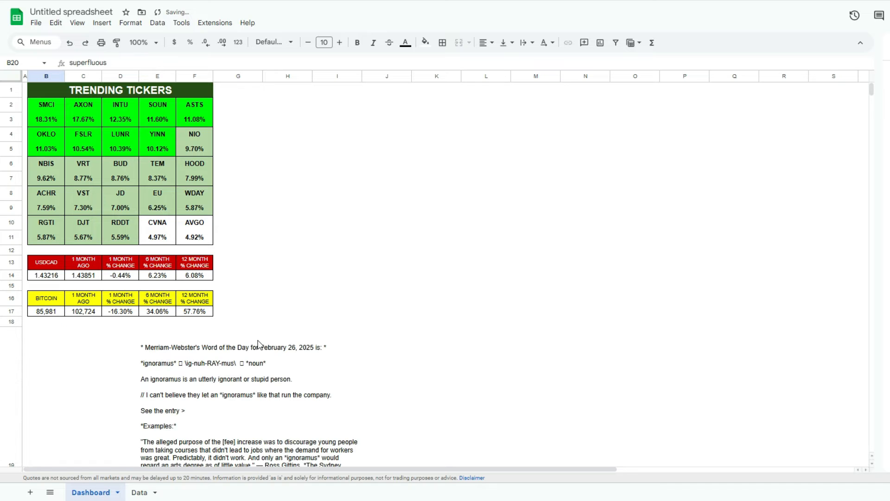
# Examine the imported word-of-the-day entries from B19 downward to see how the feed's rows and columns are laid out
pyautogui.press('Up')
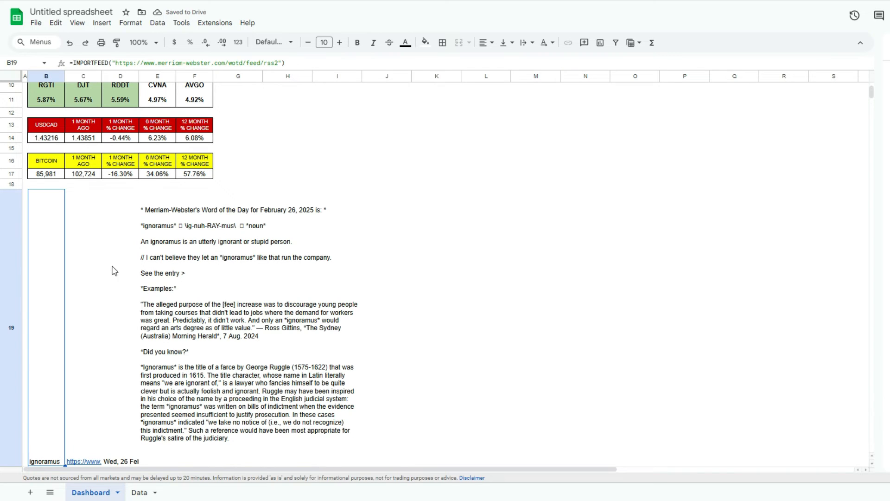
pyautogui.scroll(-4, 103, 273)
pyautogui.scroll(-8, 102, 280)
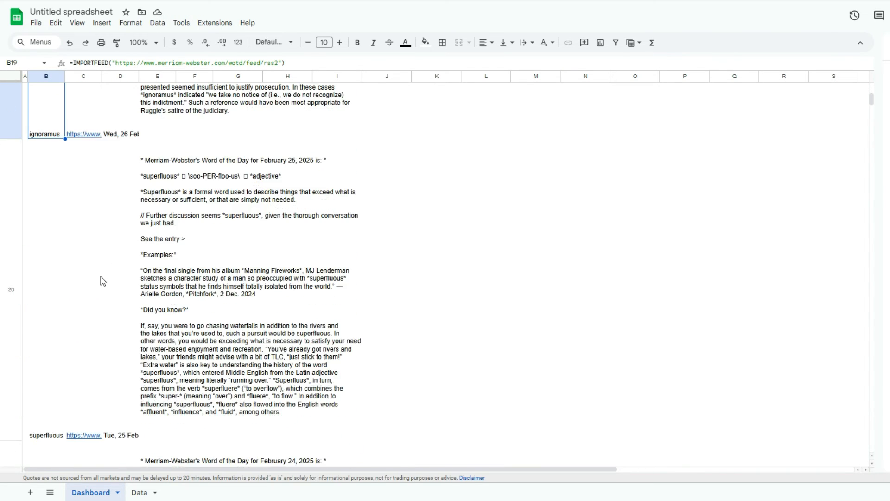
pyautogui.scroll(4, 100, 287)
pyautogui.scroll(7, 98, 286)
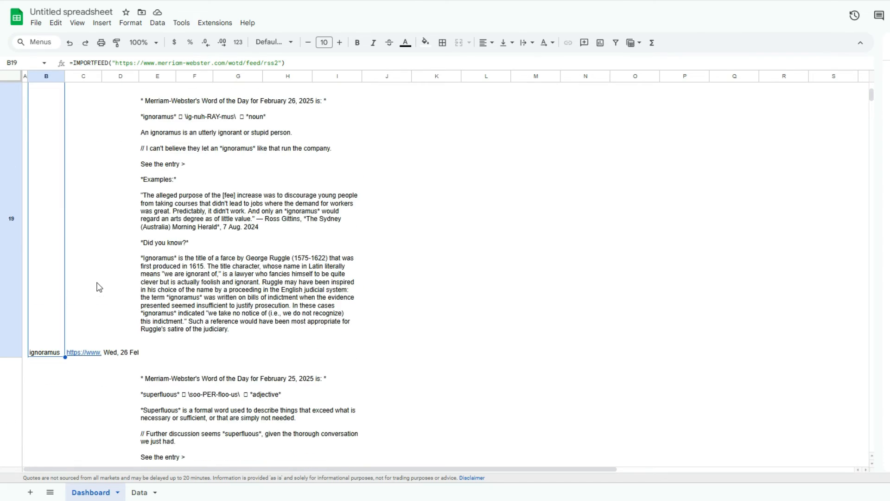
pyautogui.scroll(-8, 95, 287)
pyautogui.scroll(-8, 96, 287)
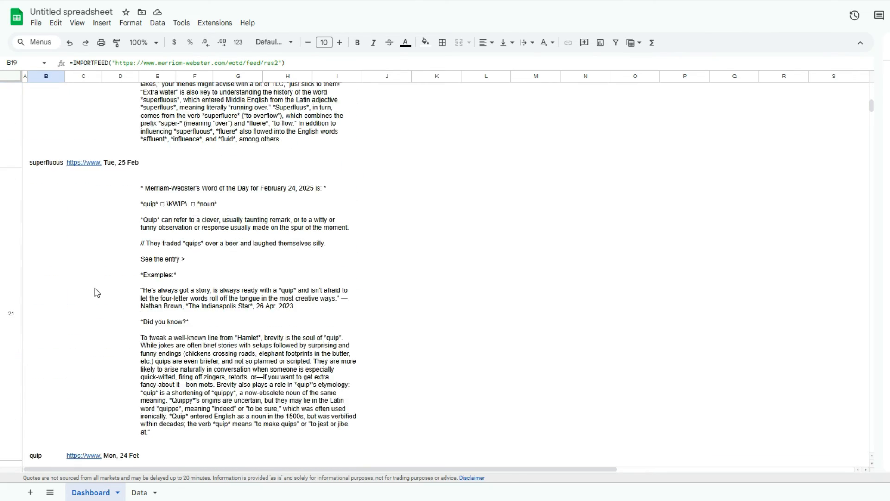
pyautogui.scroll(12, 94, 290)
pyautogui.scroll(4, 93, 288)
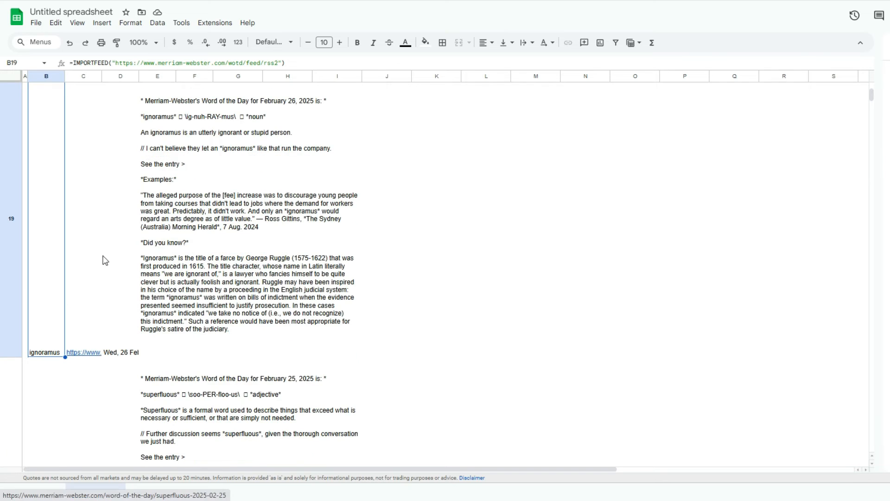
pyautogui.scroll(-11, 107, 257)
pyautogui.scroll(9, 116, 254)
pyautogui.scroll(1, 117, 258)
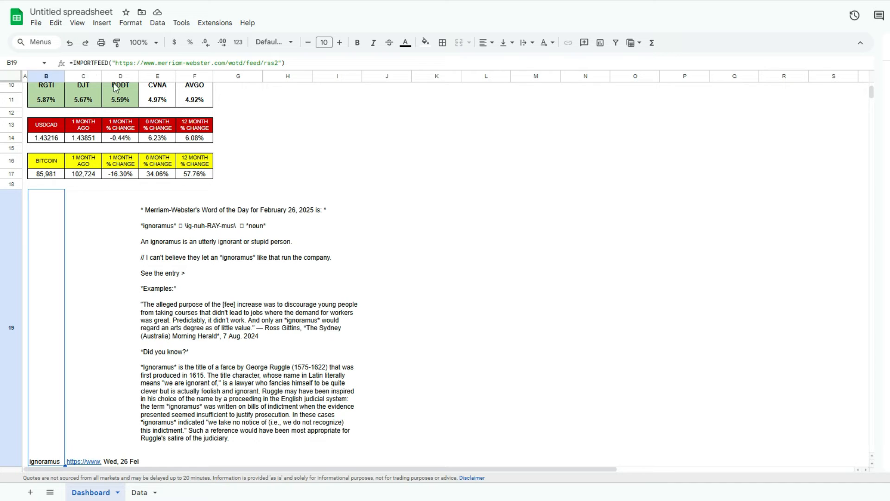
pyautogui.scroll(-1, 97, 254)
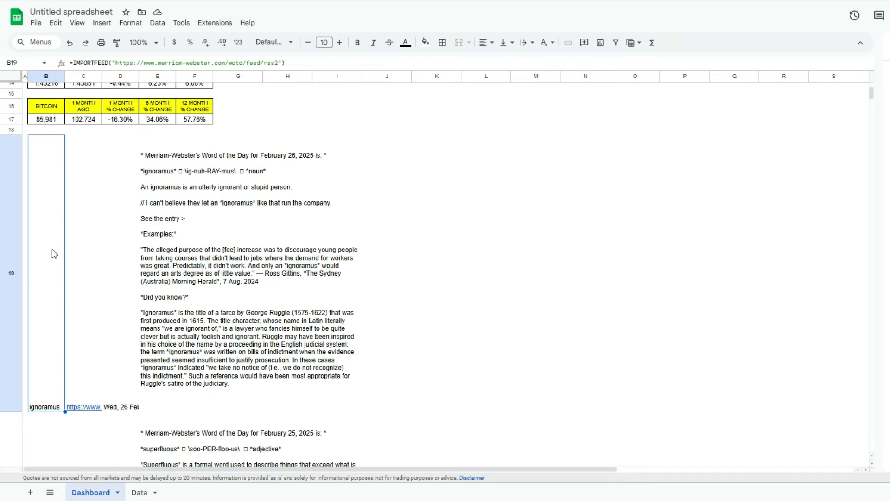
# Wrap B19's IMPORTFEED formula in INDEX with row 1 and column 1 to return only the latest word
pyautogui.click(73, 61)
pyautogui.write('index(')
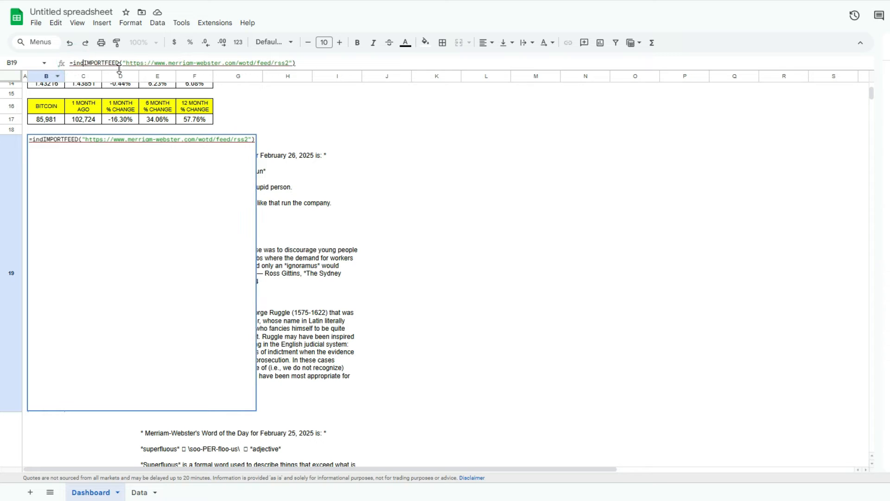
pyautogui.press('End')
pyautogui.write(',1,1)')
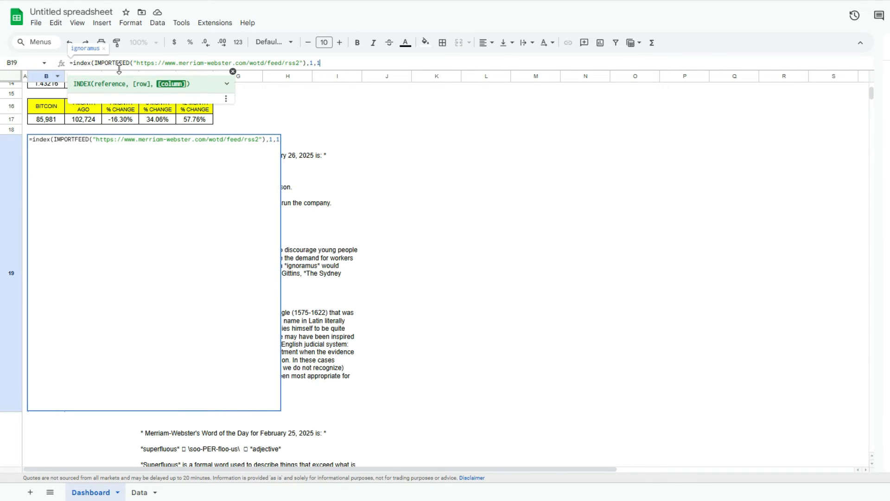
pyautogui.press('Return')
pyautogui.press('Up')
pyautogui.scroll(5, 314, 305)
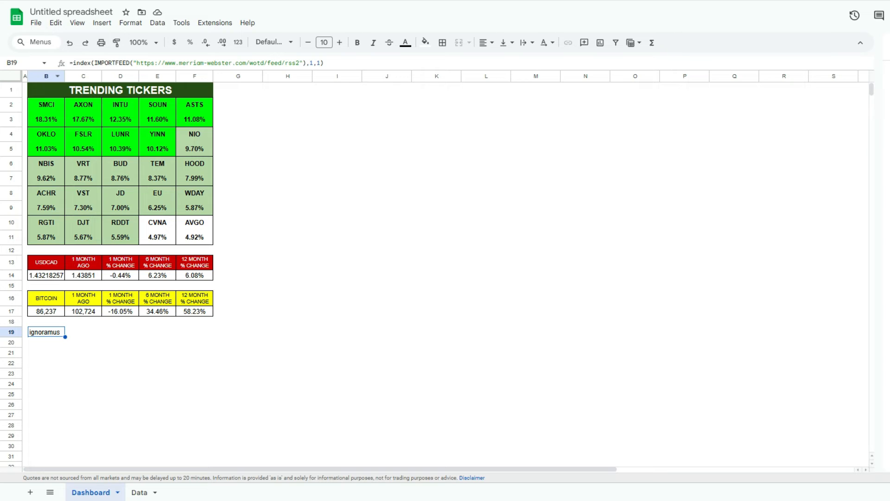
# Copy B19's INDEX/IMPORTFEED formula text into G19
pyautogui.click(366, 61)
pyautogui.press('Escape')
pyautogui.click(242, 332)
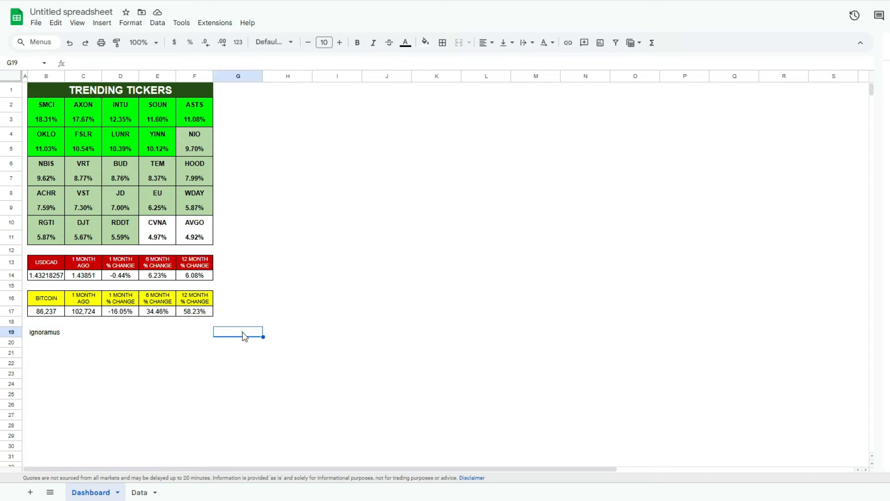
pyautogui.click(202, 62)
pyautogui.write('=index(IMPORTFEED("https://www.merriam-webster.com/wotd/feed/rss2"),1,1)')
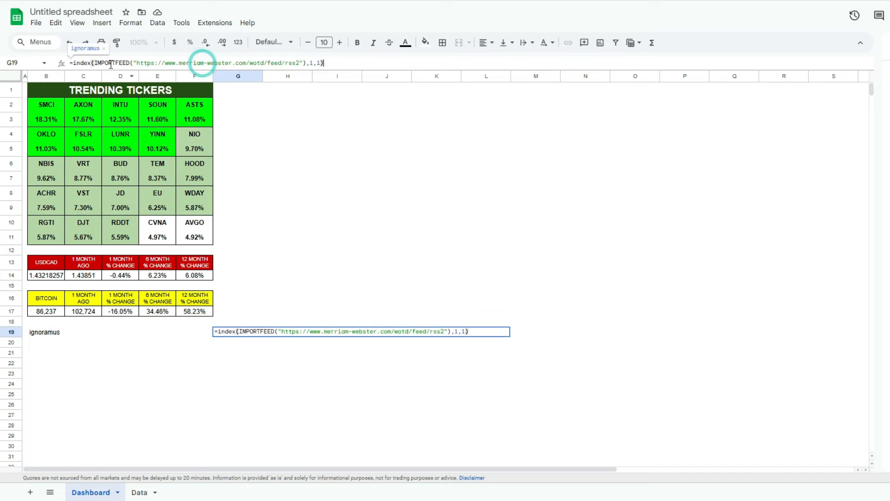
# Remove the INDEX wrapper and its 1,1 arguments from G19's formula, leaving only the IMPORTFEED call
pyautogui.click(73, 63)
pyautogui.press('BackSpace')
pyautogui.press('BackSpace')
pyautogui.press('BackSpace')
pyautogui.press('BackSpace')
pyautogui.press('BackSpace')
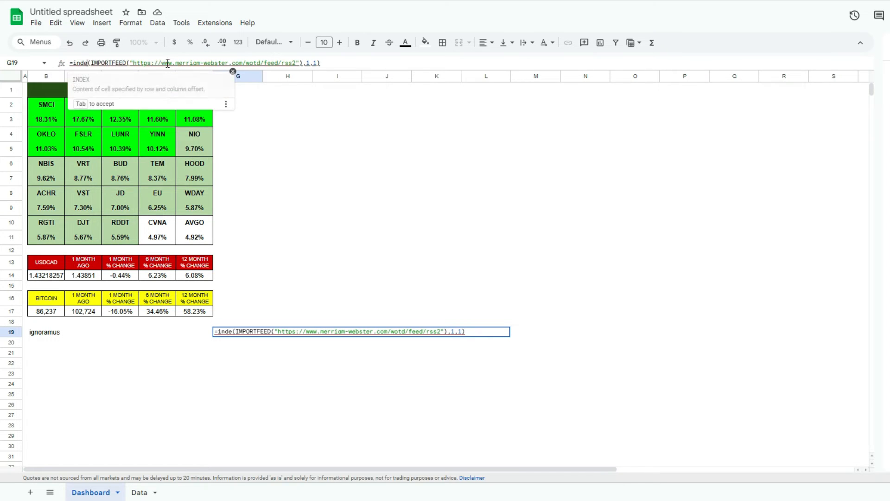
pyautogui.press('Delete')
pyautogui.click(302, 62)
pyautogui.press('BackSpace')
pyautogui.press('BackSpace')
pyautogui.press('BackSpace')
pyautogui.press('BackSpace')
pyautogui.press('BackSpace')
pyautogui.press('Return')
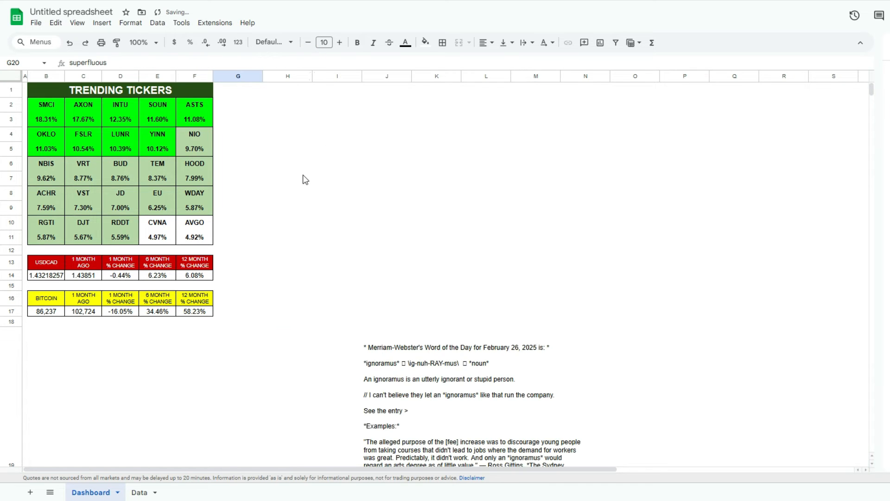
# Examine the feed's columns from G through J to determine which one holds the word description
pyautogui.scroll(-2, 235, 281)
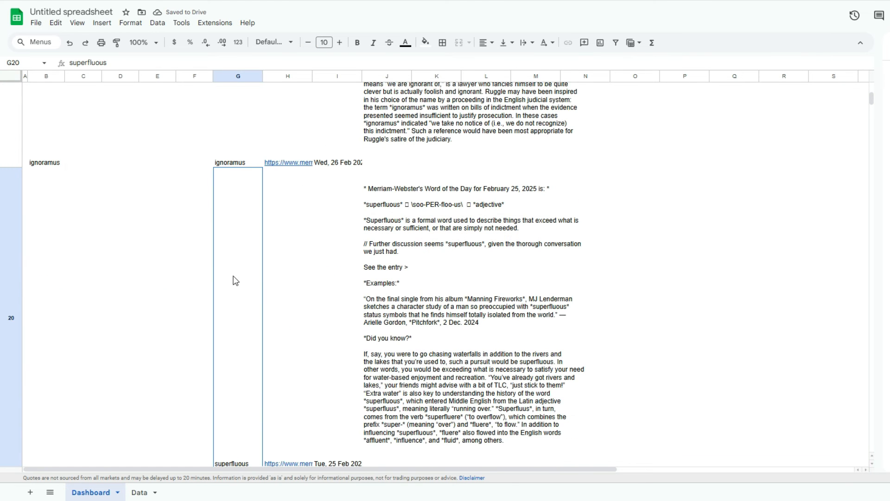
pyautogui.press('Right')
pyautogui.press('Right')
pyautogui.press('Right')
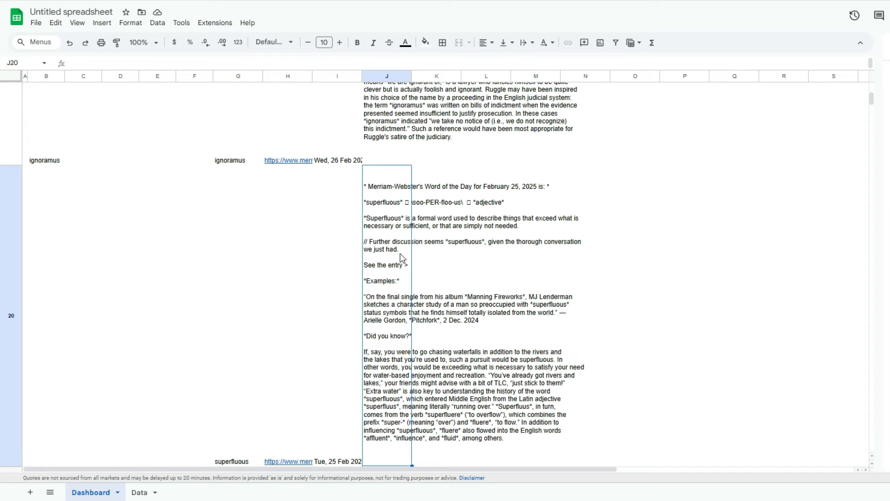
pyautogui.scroll(7, 401, 254)
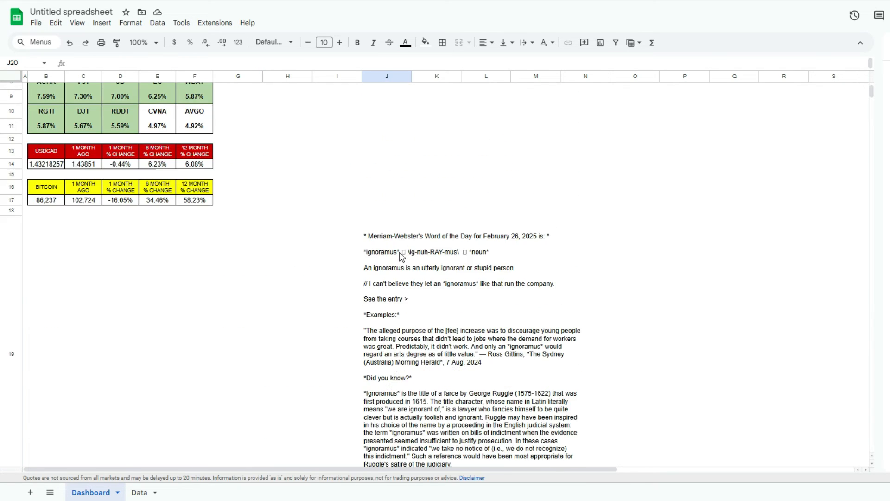
pyautogui.press('Up')
pyautogui.press('Left')
pyautogui.press('Left')
pyautogui.press('Left')
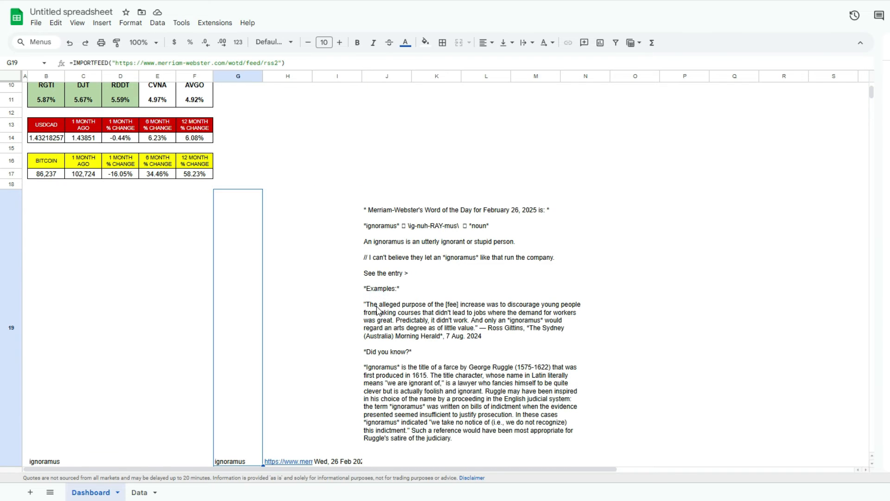
# Wrap G19's IMPORTFEED formula in INDEX with row 1 and column 4 to return only the latest word's description
pyautogui.click(71, 63)
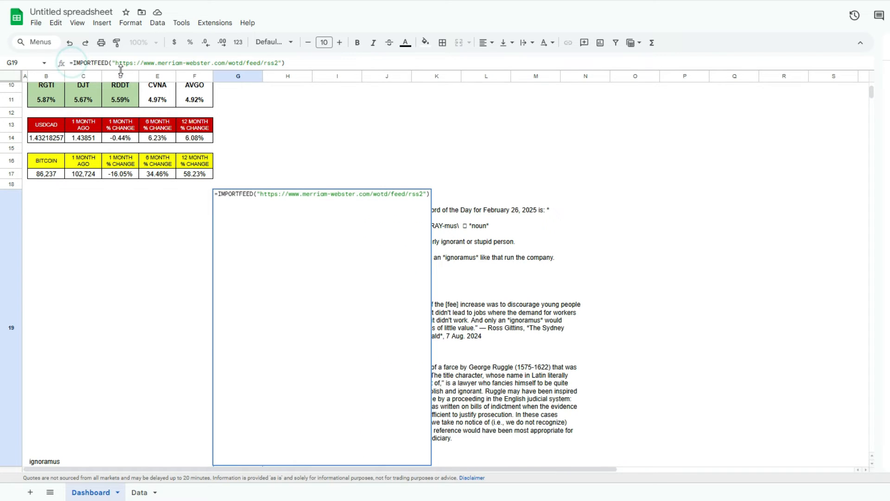
pyautogui.write('index(')
pyautogui.press('End')
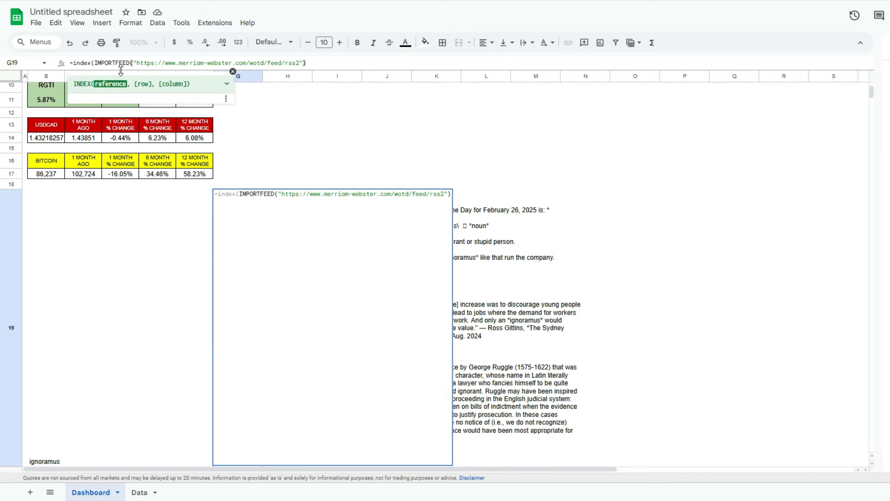
pyautogui.write(',1')
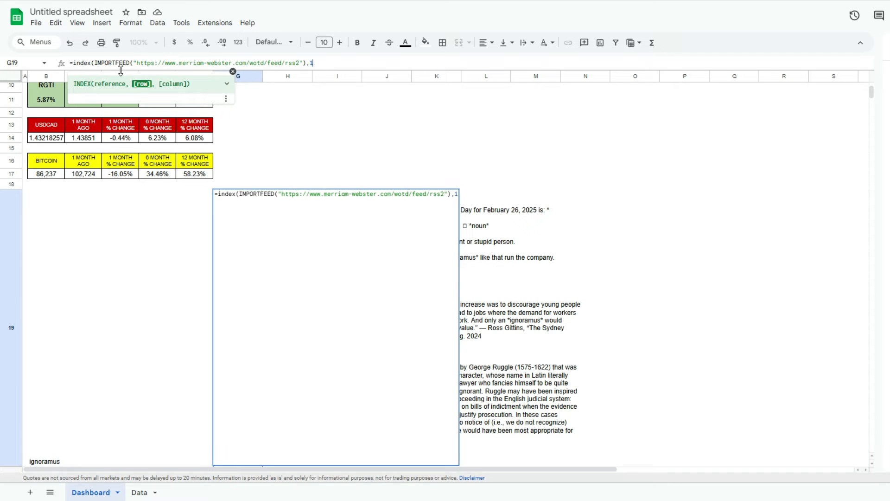
pyautogui.write(',4')
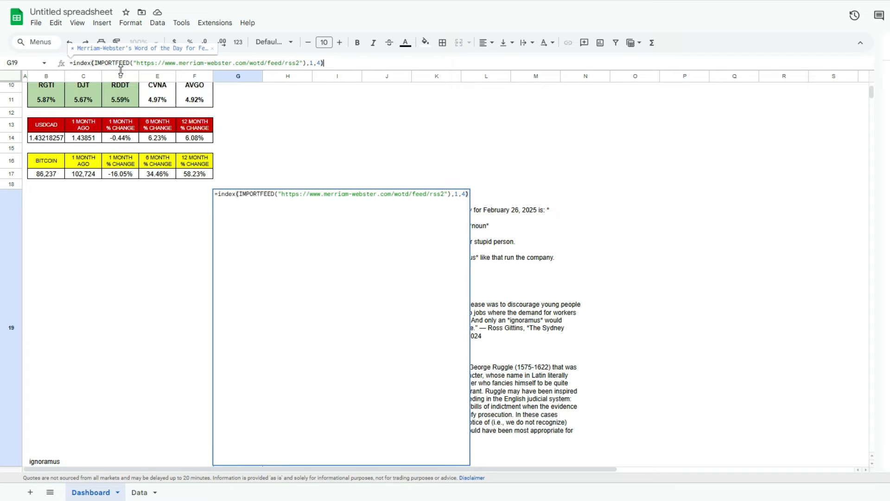
pyautogui.press('Return')
pyautogui.press('Up')
pyautogui.scroll(5, 382, 213)
pyautogui.scroll(-5, 386, 230)
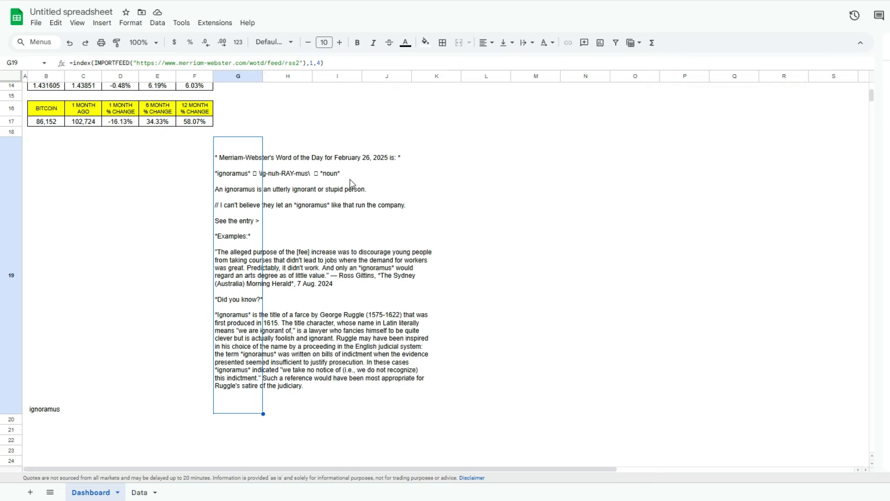
# Copy the word description from G19 and paste it into L19 as values only
pyautogui.click(480, 152)
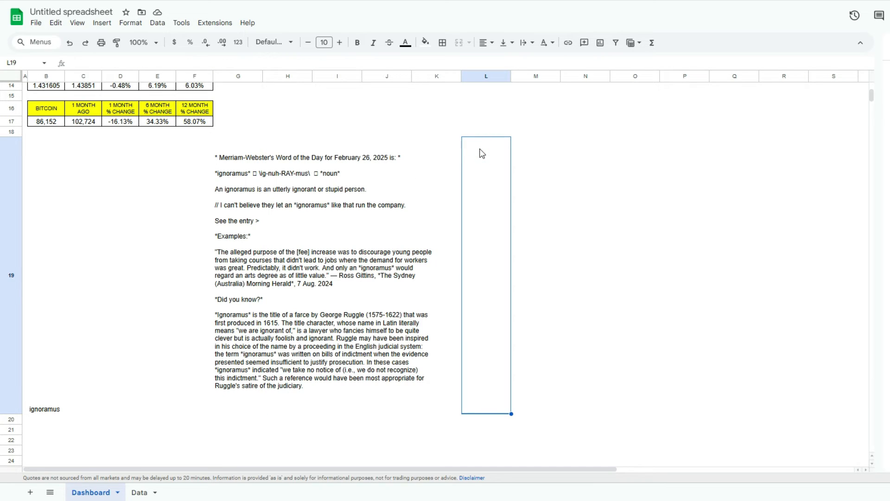
pyautogui.write('*')
pyautogui.click(234, 160)
pyautogui.hotkey('ctrl', 'c')
pyautogui.click(482, 148)
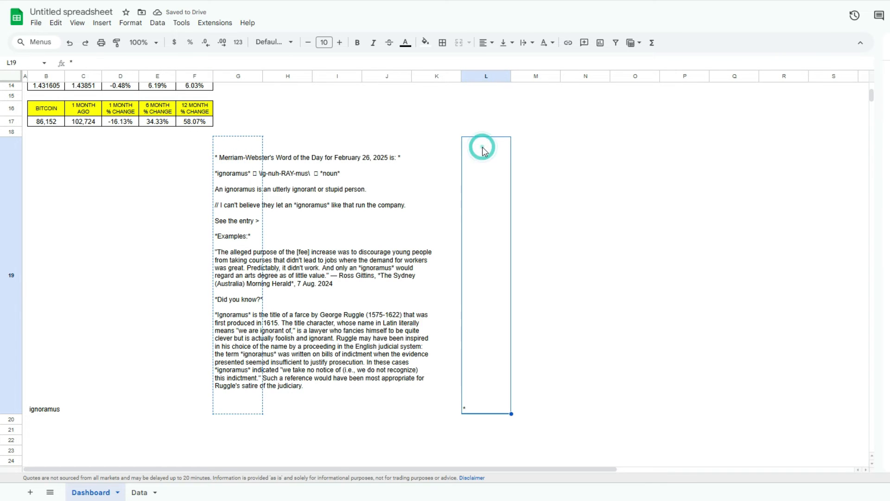
pyautogui.hotkey('ctrl', 'v')
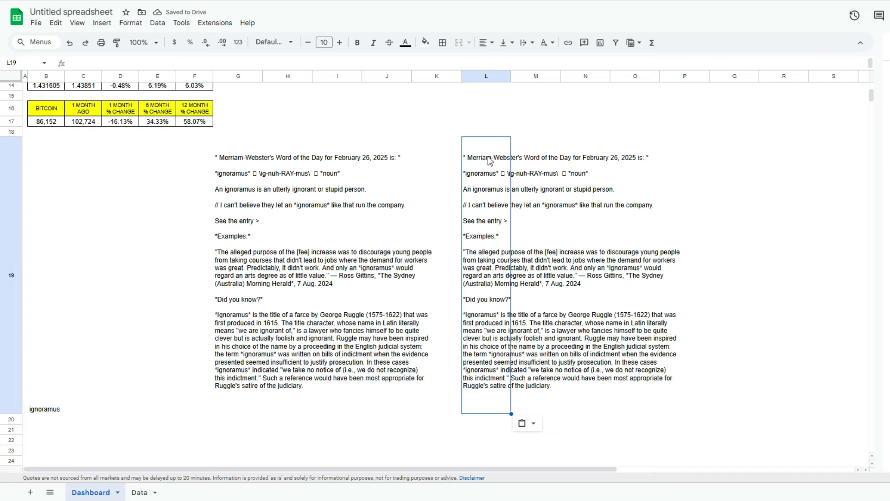
# Copy the closing asterisk and line break after "*noun" from the description text in L19
pyautogui.doubleClick(490, 161)
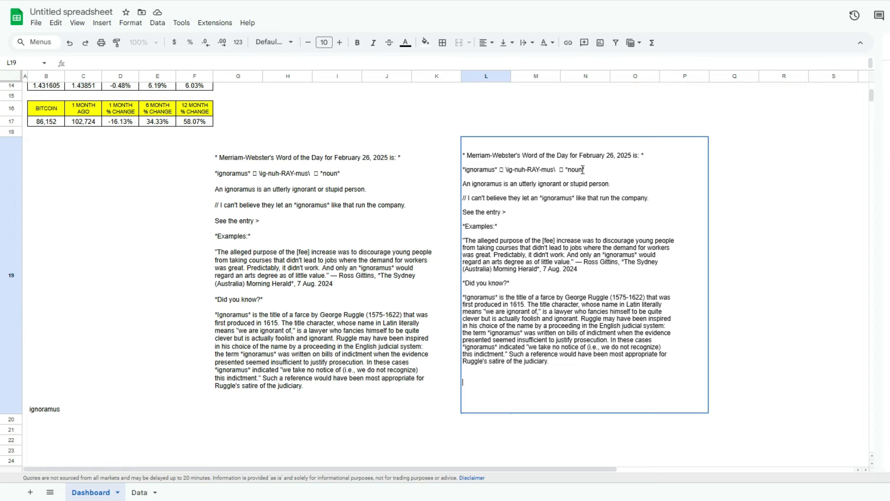
pyautogui.moveTo(583, 170); pyautogui.dragTo(587, 170)
pyautogui.click(239, 148)
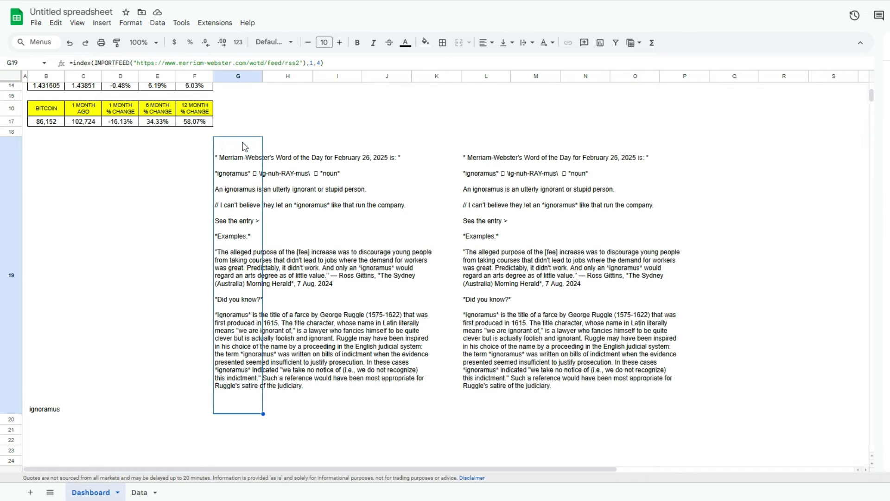
# Enter a FIND formula in I18 that searches G19 for an asterisk followed by a line break, starting at character 1
pyautogui.press('Up')
pyautogui.press('Right')
pyautogui.press('Right')
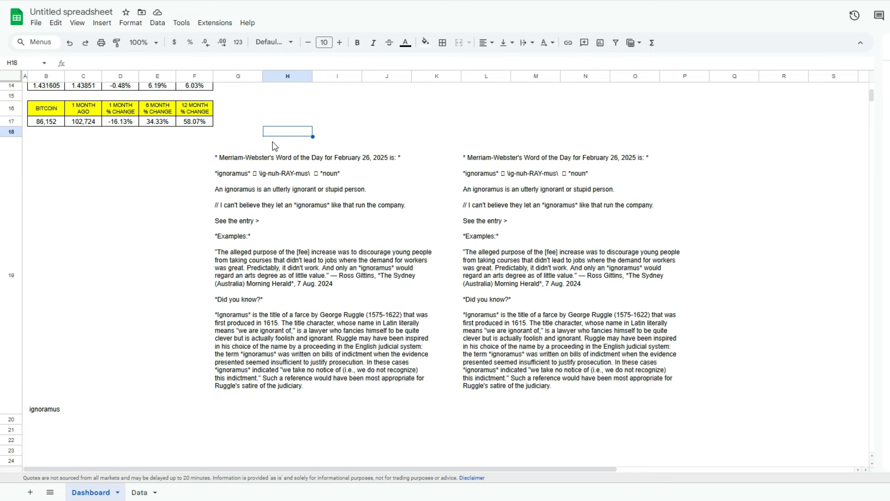
pyautogui.click(221, 58)
pyautogui.write('=find')
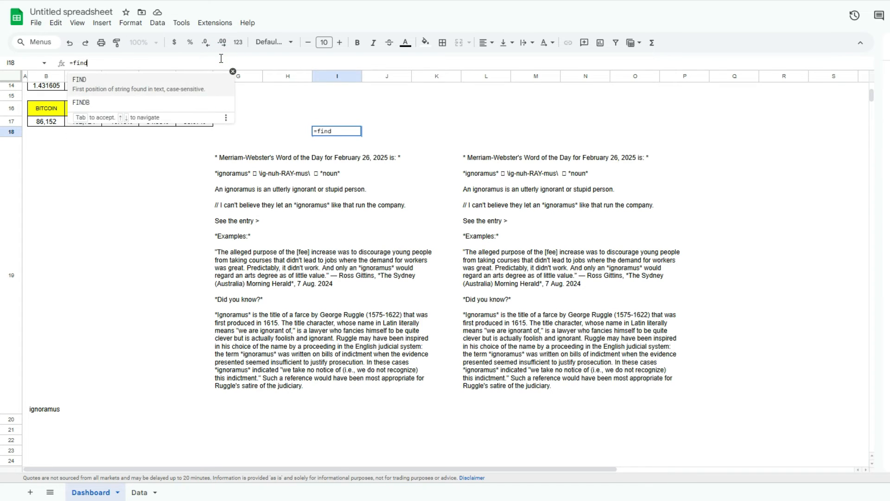
pyautogui.write('("* "')
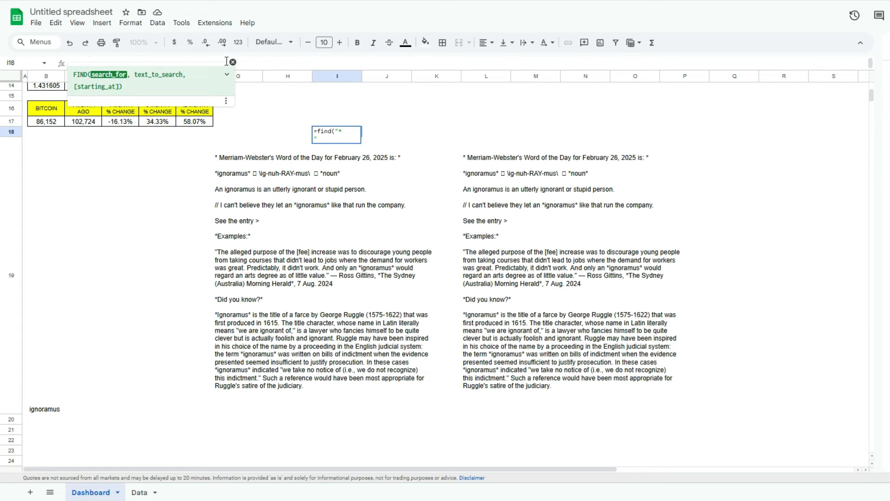
pyautogui.write(',')
pyautogui.click(259, 205)
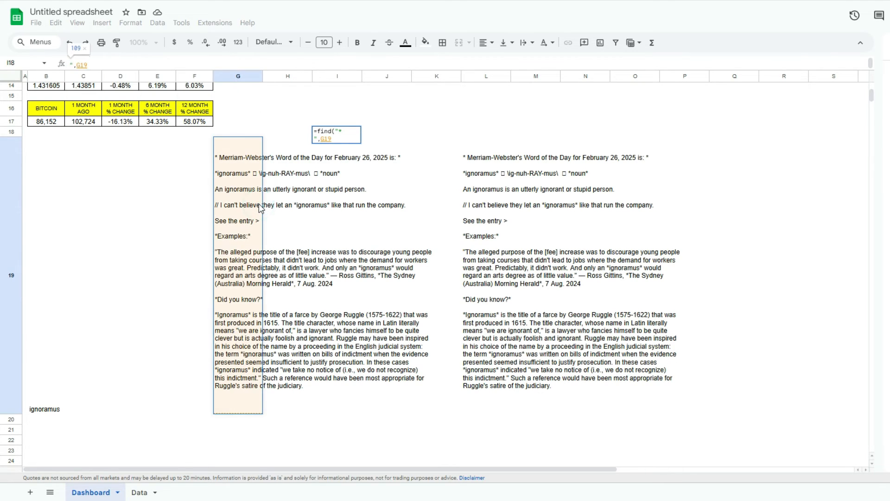
pyautogui.write(')')
pyautogui.press('Return')
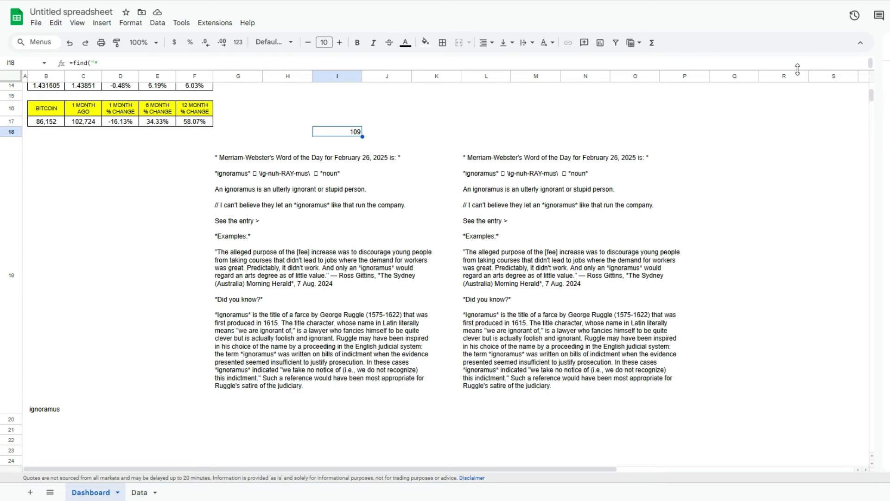
# Expand the formula view and add +1 after the FIND function in I18's formula
pyautogui.moveTo(794, 68); pyautogui.dragTo(794, 89)
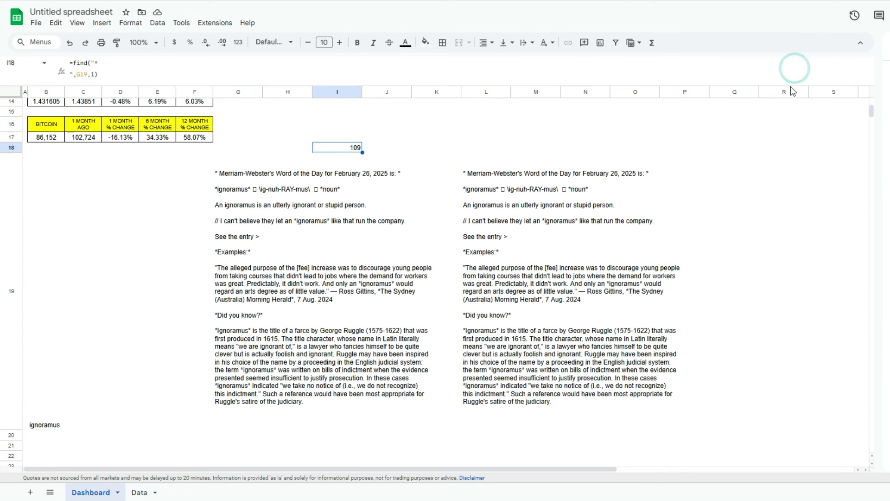
pyautogui.click(108, 73)
pyautogui.press('Up')
pyautogui.press('BackSpace')
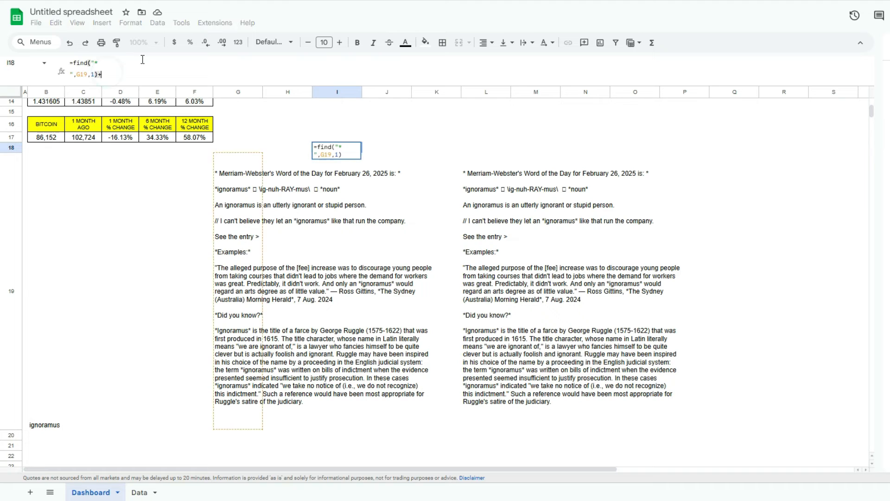
pyautogui.press('Return')
pyautogui.press('Up')
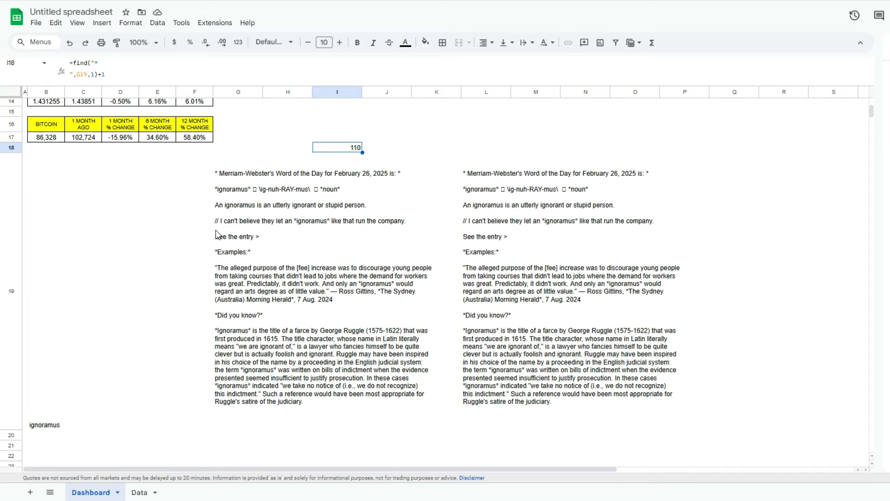
# Enter a FIND formula in H18 that searches G19 for "//", starting at character 1
pyautogui.click(296, 147)
pyautogui.write('=find')
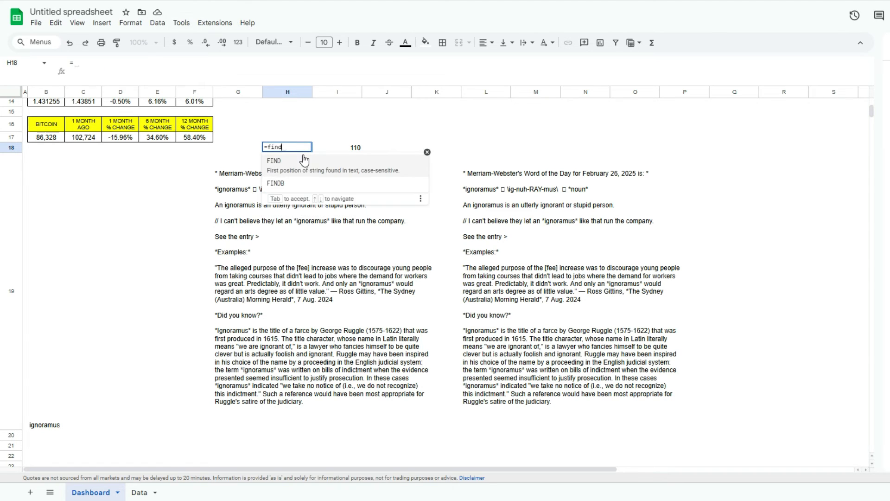
pyautogui.write('("//"')
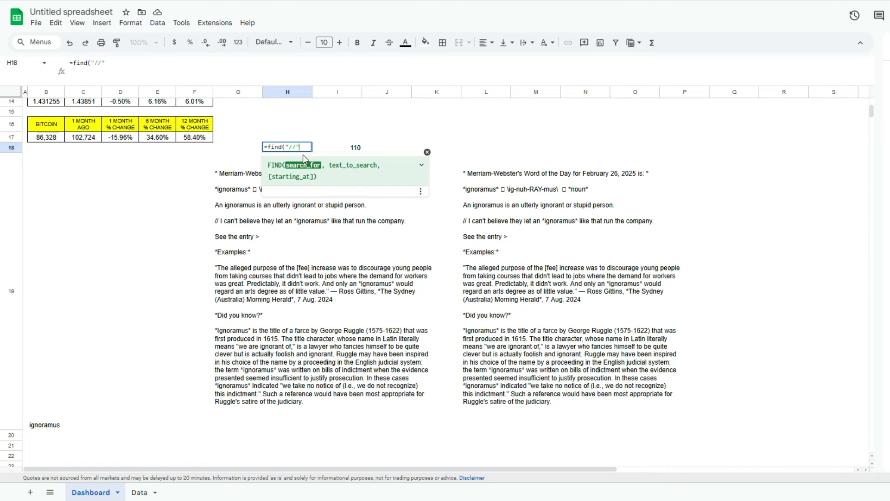
pyautogui.write(',')
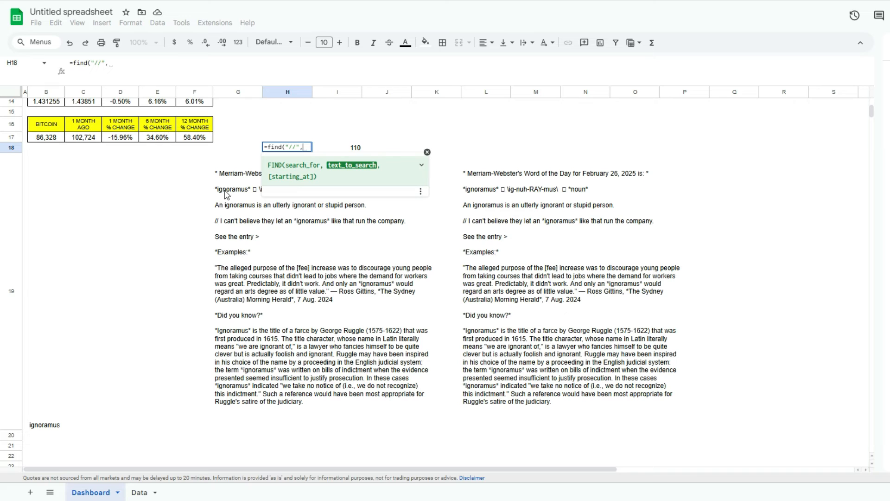
pyautogui.click(234, 213)
pyautogui.write(',1')
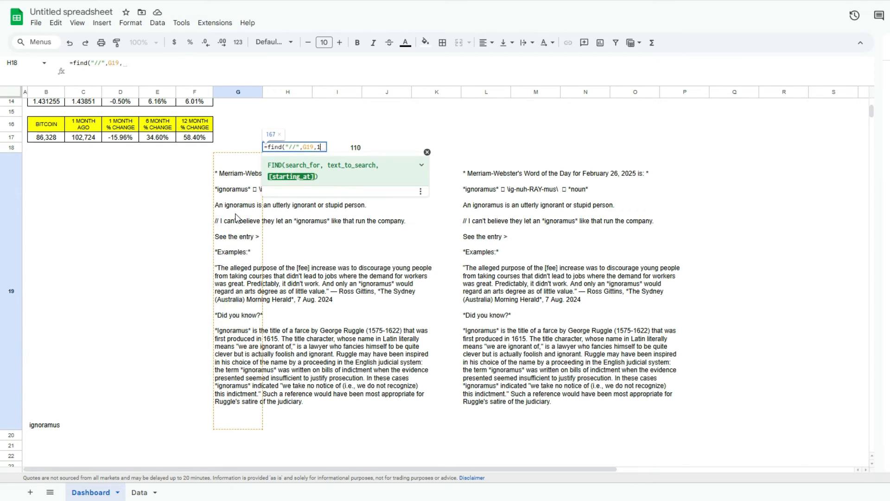
pyautogui.write(')')
pyautogui.press('Return')
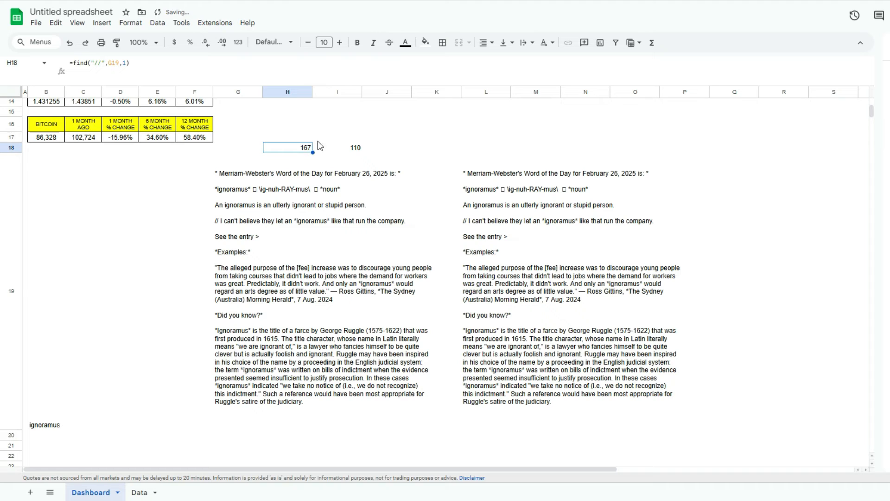
pyautogui.click(342, 153)
pyautogui.click(308, 151)
# Enter a MID formula in C19 that extracts text from G19, starting at I18 with length H18-I18
pyautogui.click(166, 249)
pyautogui.click(110, 269)
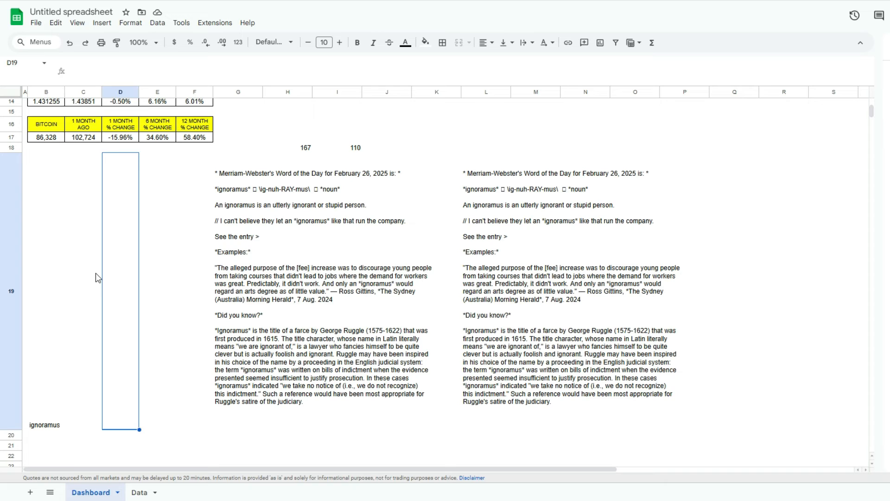
pyautogui.click(95, 273)
pyautogui.write('=')
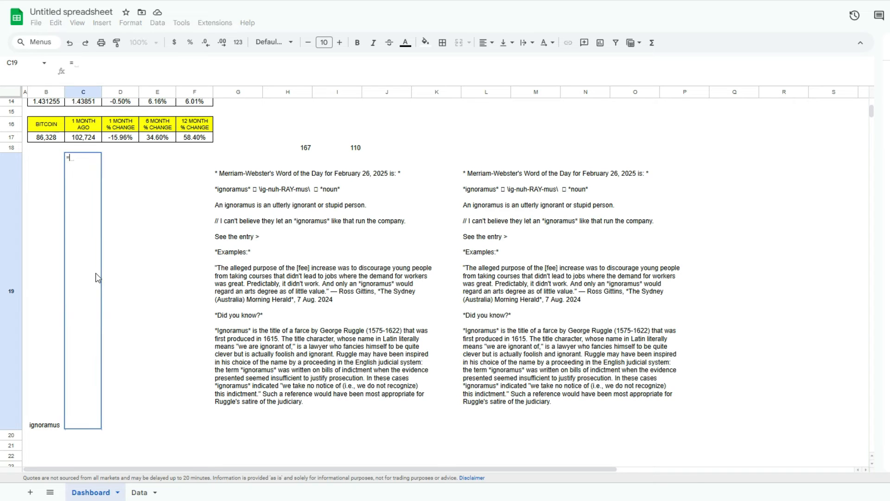
pyautogui.write('mid(')
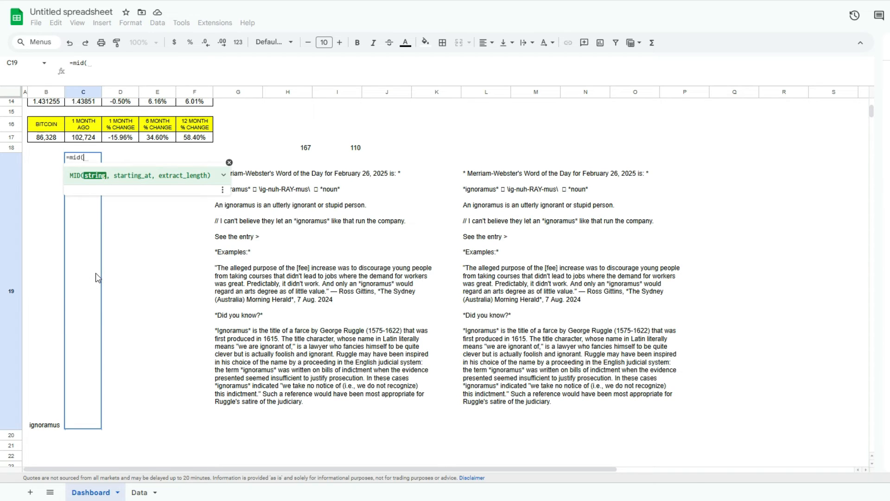
pyautogui.click(250, 271)
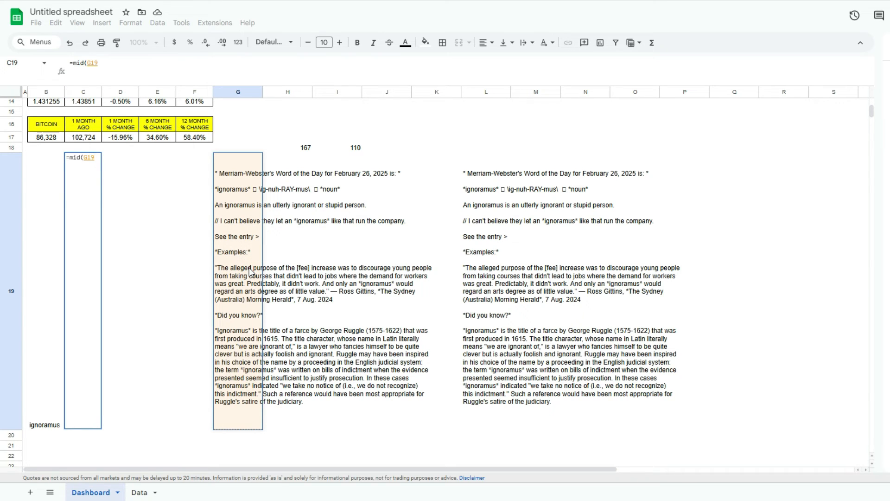
pyautogui.write(',')
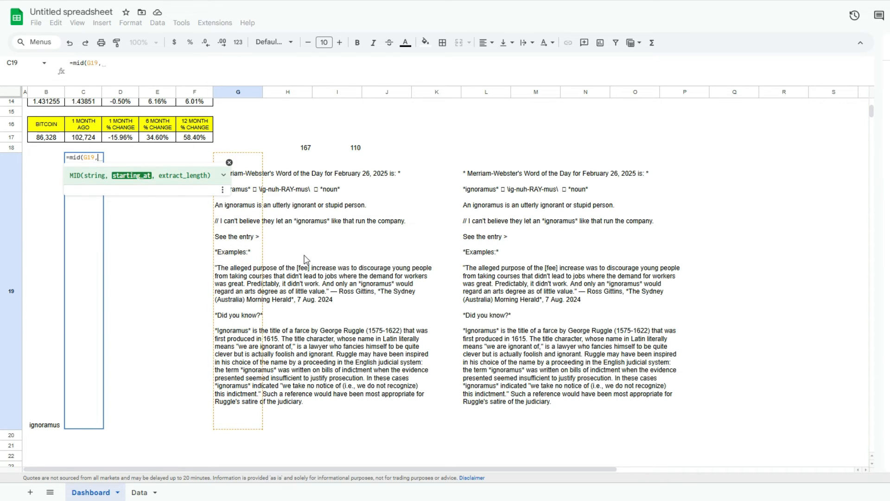
pyautogui.click(354, 147)
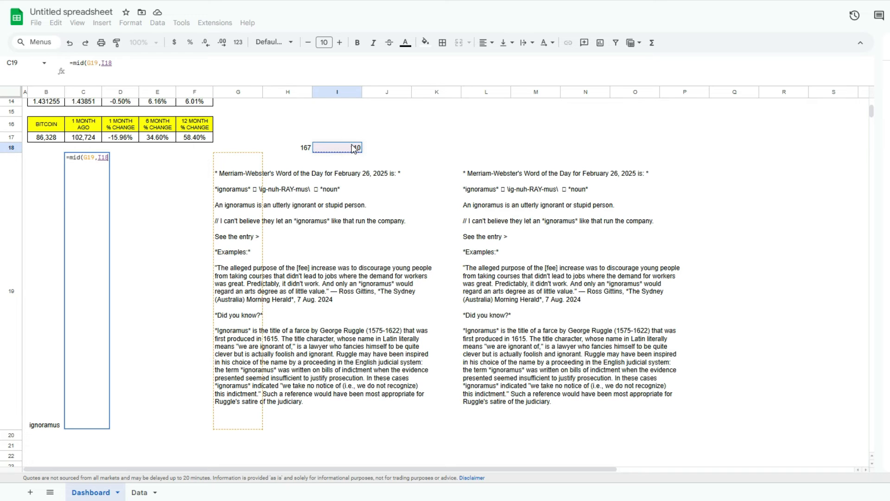
pyautogui.write(',')
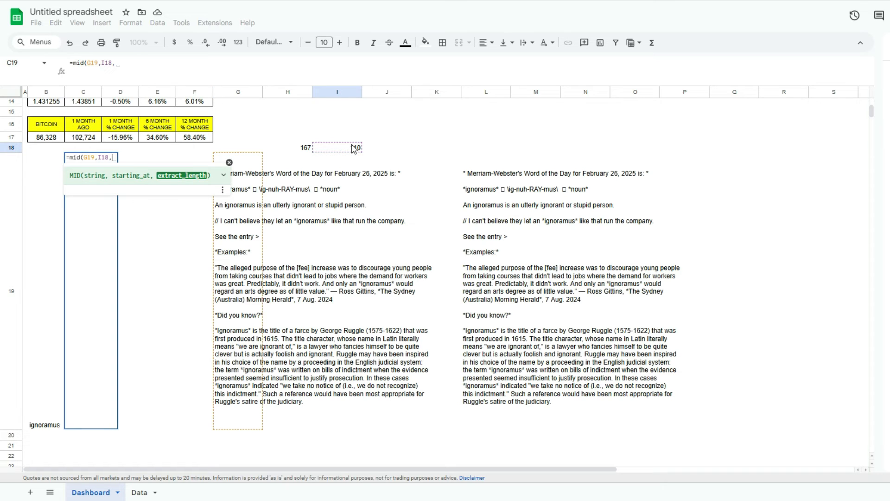
pyautogui.click(303, 147)
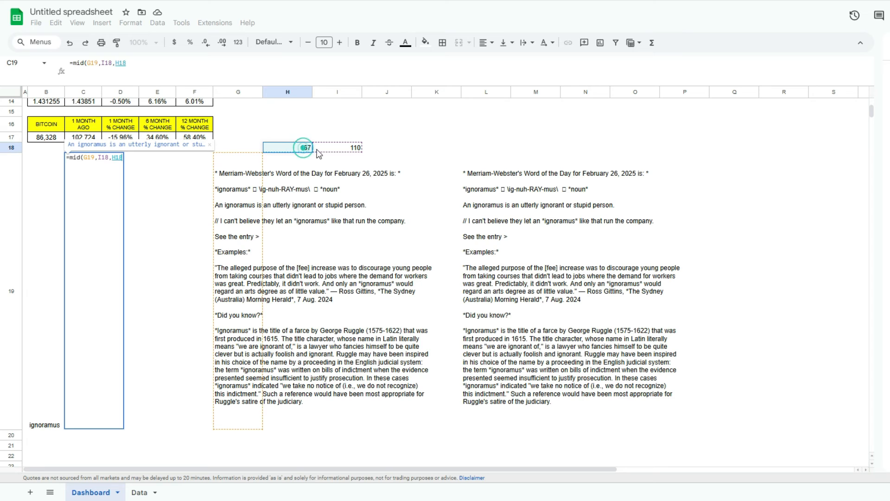
pyautogui.write('-')
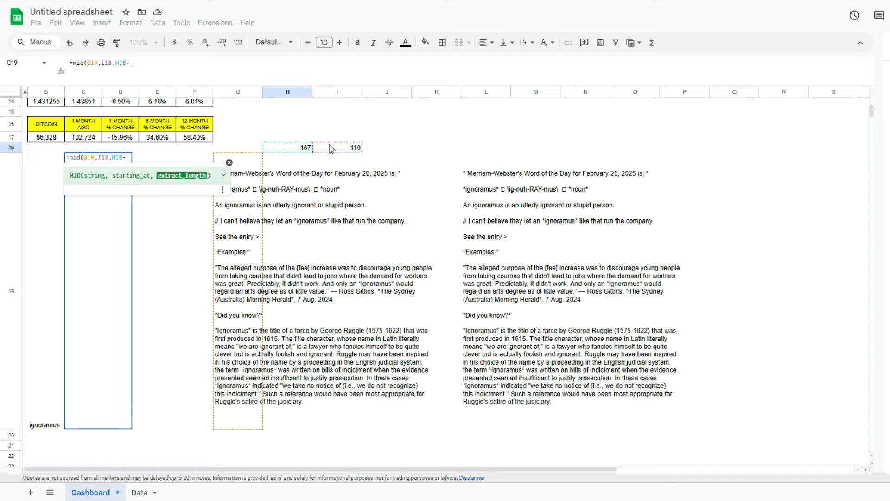
pyautogui.click(331, 149)
pyautogui.write(')')
pyautogui.press('Return')
pyautogui.press('Up')
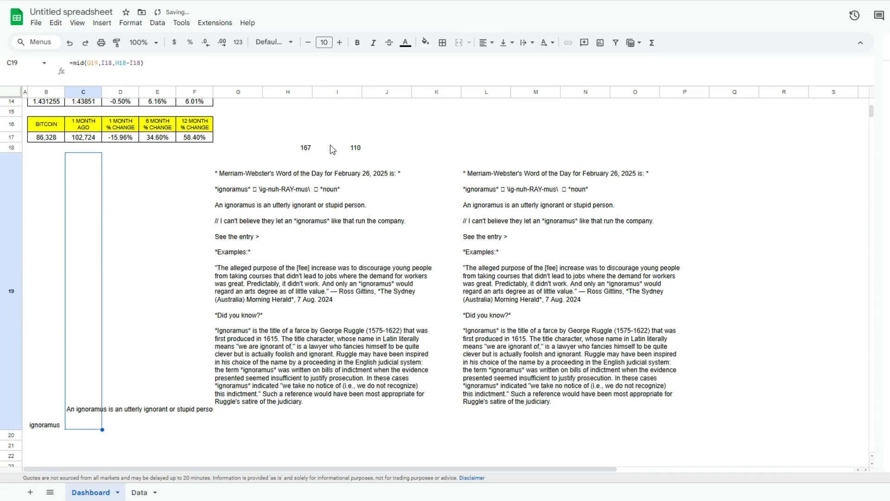
# Wrap the MID formula in C19 in CLEAN to strip the line breaks around the definition
pyautogui.click(71, 64)
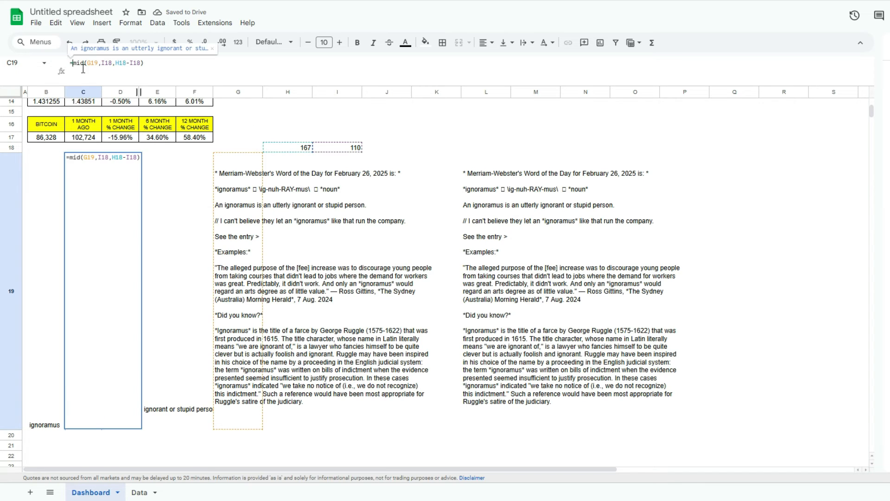
pyautogui.write('clean(')
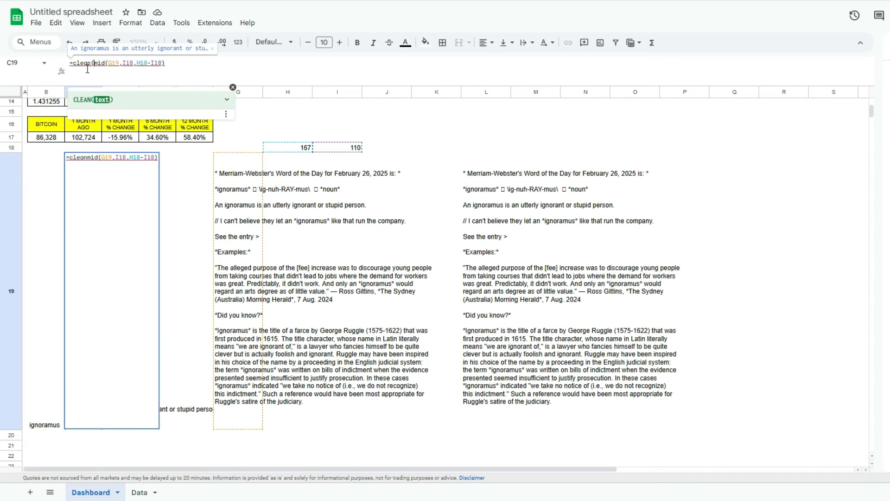
pyautogui.press('End')
pyautogui.write(')')
pyautogui.press('Return')
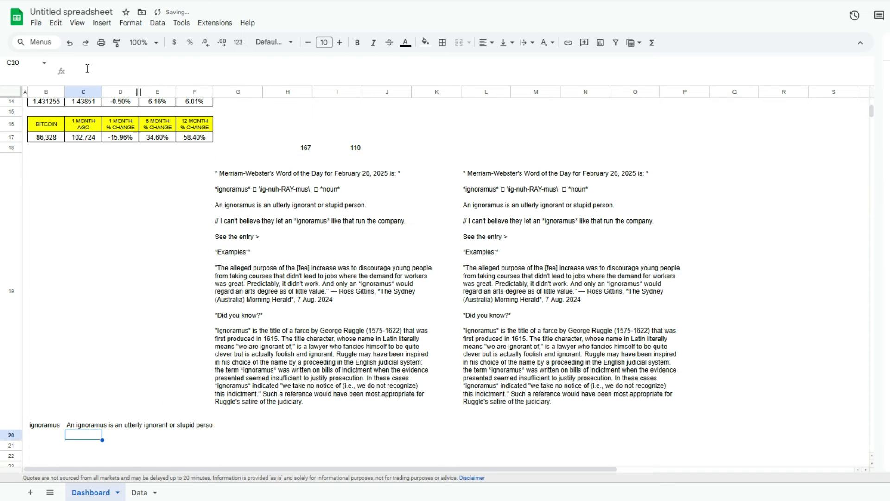
pyautogui.press('Up')
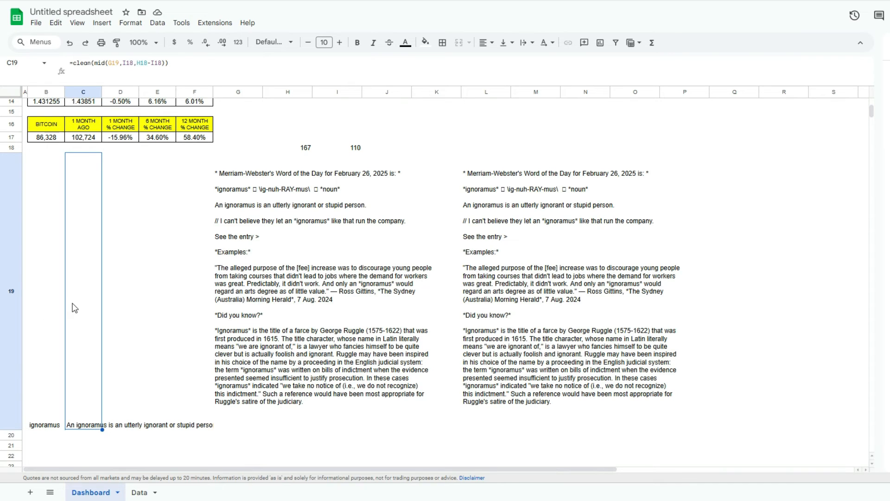
# Merge C19:F19, center the definition horizontally and vertically, and wrap its text
pyautogui.moveTo(73, 305); pyautogui.dragTo(198, 296)
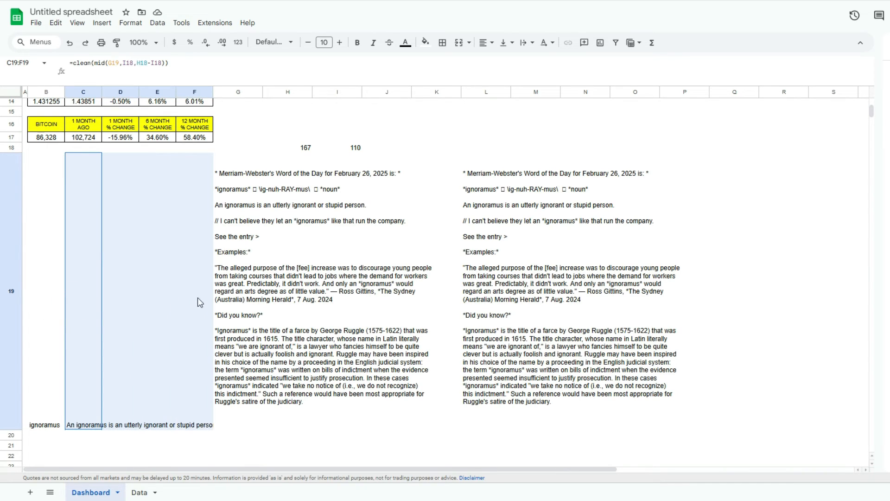
pyautogui.click(459, 42)
pyautogui.click(504, 43)
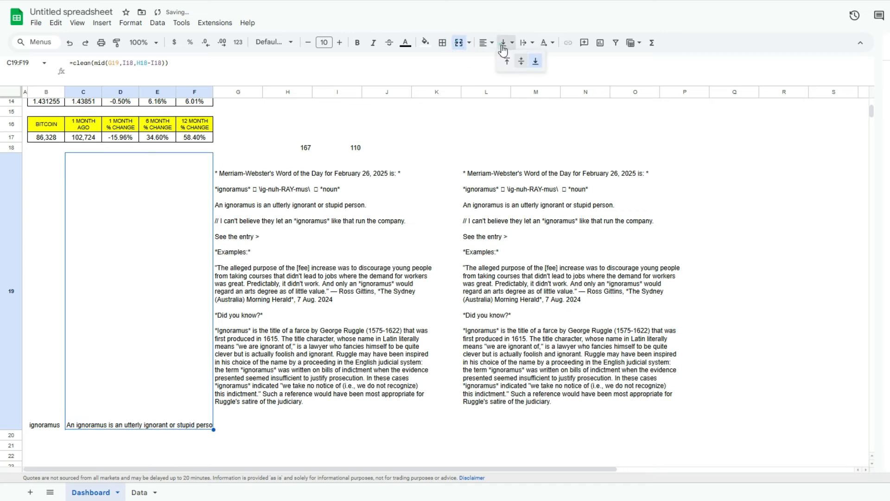
pyautogui.click(520, 62)
pyautogui.click(485, 42)
pyautogui.click(500, 61)
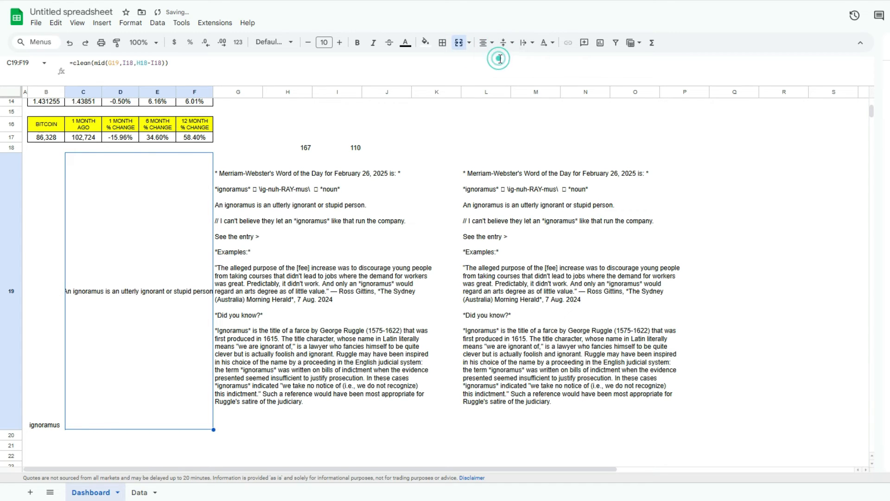
pyautogui.click(525, 42)
pyautogui.click(542, 62)
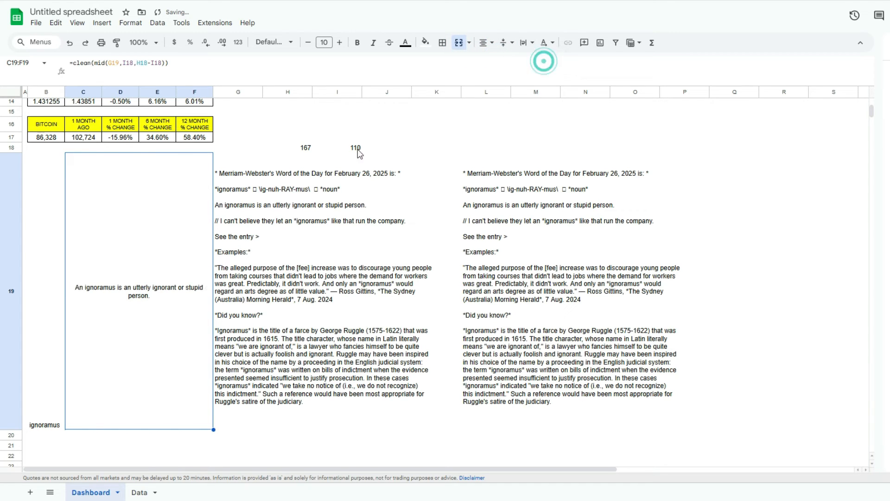
# Center the word in B19 horizontally and vertically, and reduce the height of row 19
pyautogui.click(34, 291)
pyautogui.click(486, 42)
pyautogui.click(501, 60)
pyautogui.click(504, 47)
pyautogui.click(516, 61)
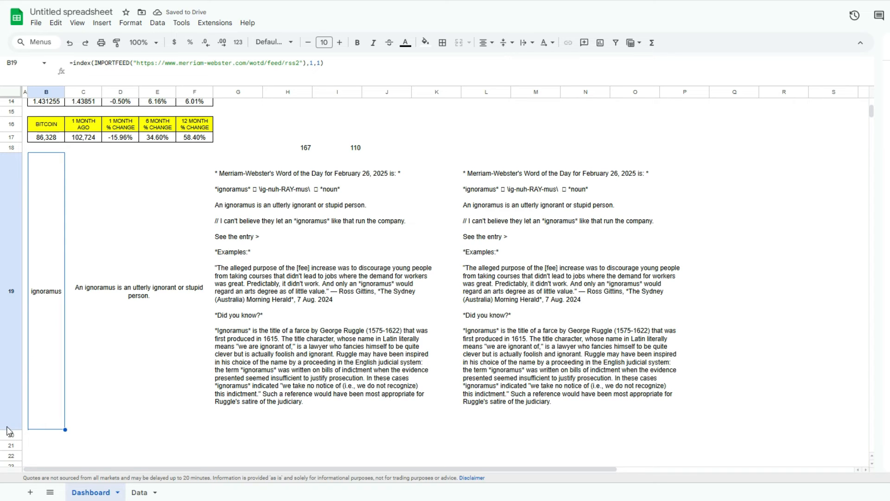
pyautogui.moveTo(11, 429); pyautogui.dragTo(13, 241)
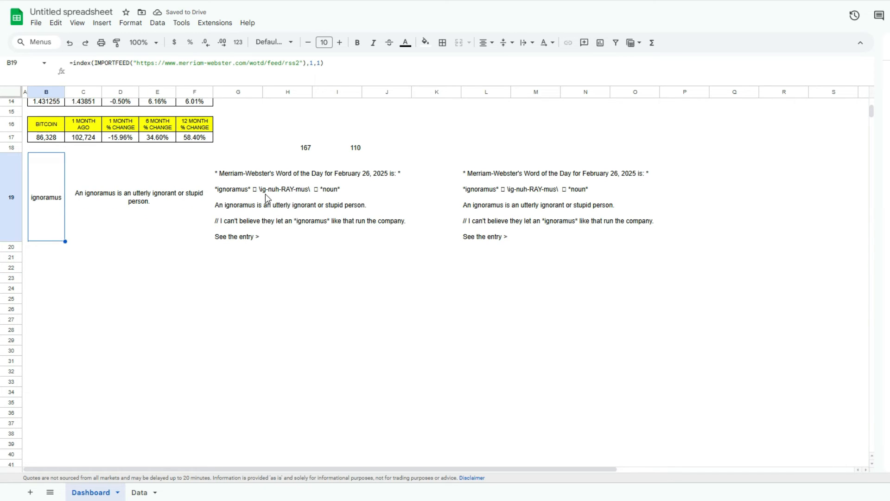
# Set the font size to 1 for the helper description texts in L19 and G19
pyautogui.moveTo(265, 193); pyautogui.dragTo(547, 197)
pyautogui.click(325, 42)
pyautogui.write('1')
pyautogui.press('Return')
pyautogui.click(237, 201)
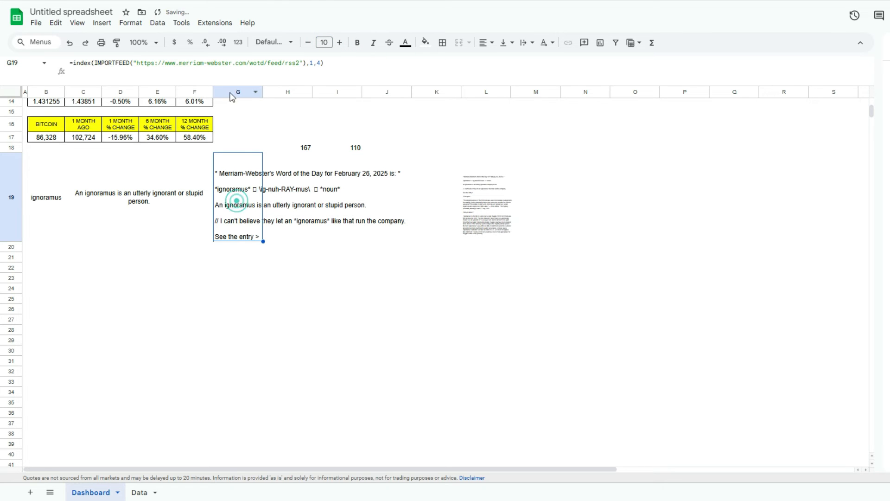
pyautogui.click(324, 43)
pyautogui.write('1')
pyautogui.press('Return')
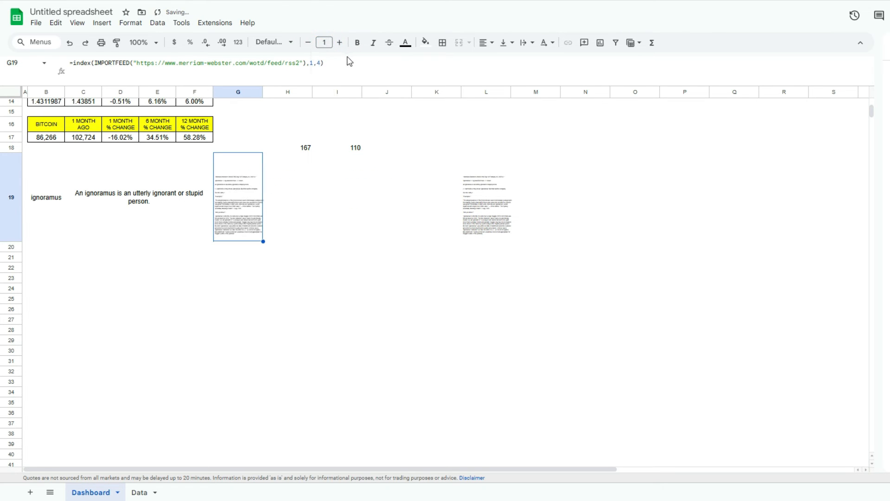
pyautogui.click(360, 223)
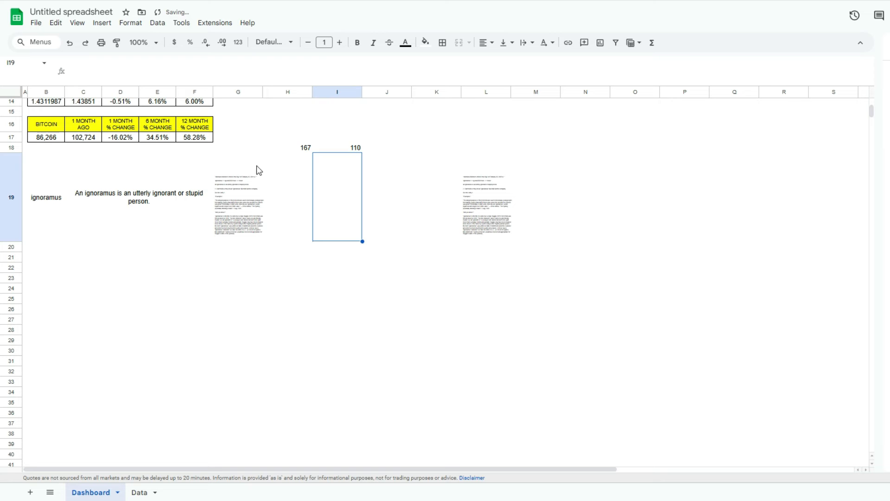
# Set the text color of the helper cells G18:L19 to white so they blend into the background
pyautogui.moveTo(248, 146); pyautogui.dragTo(494, 226)
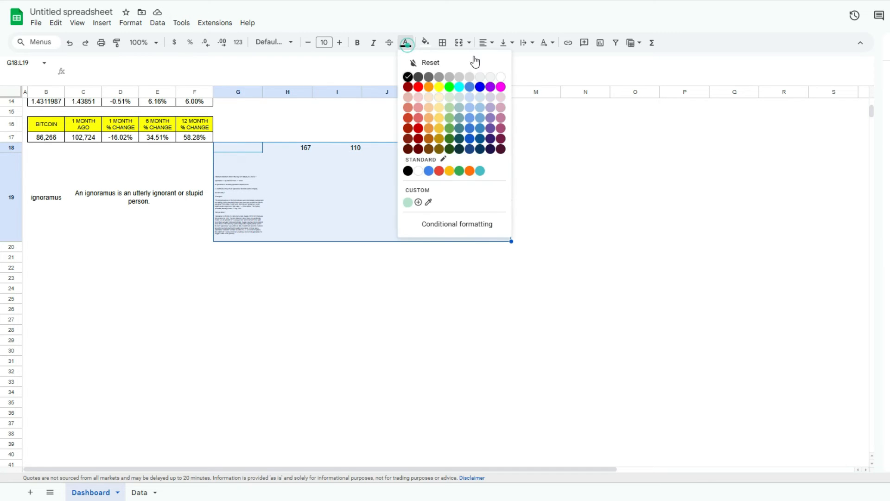
pyautogui.click(500, 76)
pyautogui.click(227, 268)
# Reduce the height of row 19 further and insert a new row above it
pyautogui.moveTo(12, 241); pyautogui.dragTo(10, 207)
pyautogui.click(52, 164)
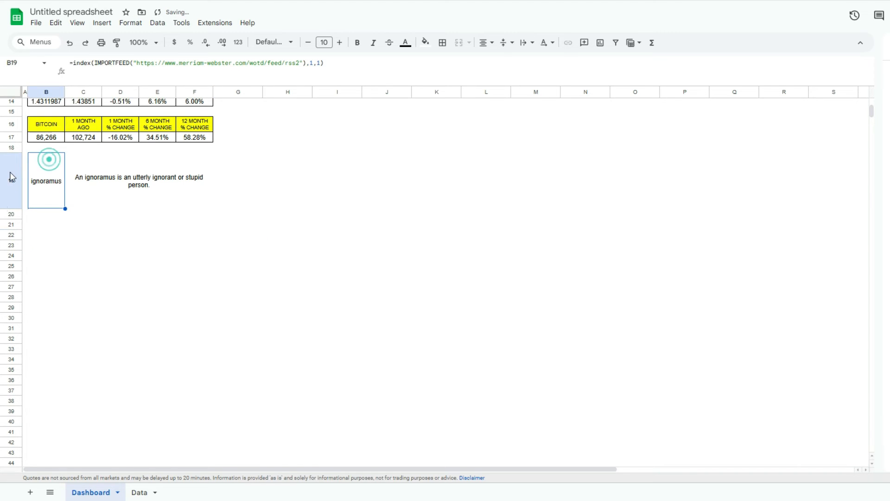
pyautogui.rightClick(10, 176)
pyautogui.click(82, 249)
pyautogui.click(137, 278)
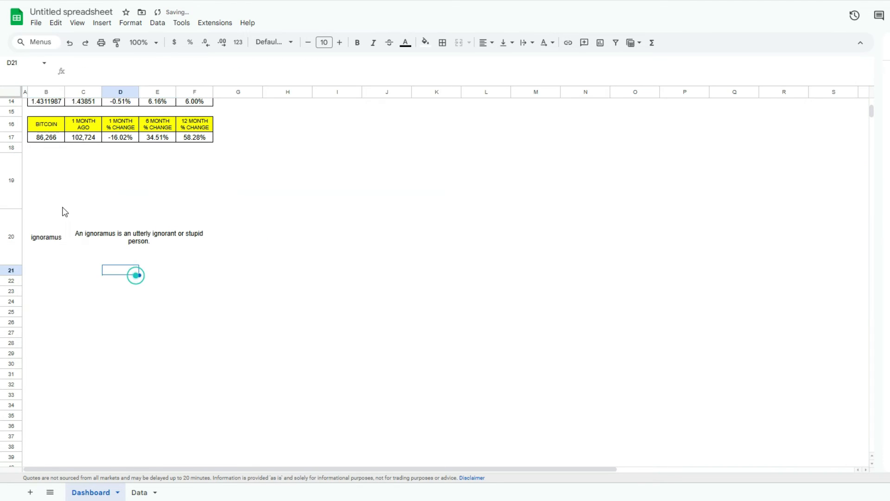
# Enter the heading WORD OF THE DAY in cell B19
pyautogui.click(50, 187)
pyautogui.write('Word')
pyautogui.press('BackSpace')
pyautogui.press('BackSpace')
pyautogui.press('BackSpace')
pyautogui.press('BackSpace')
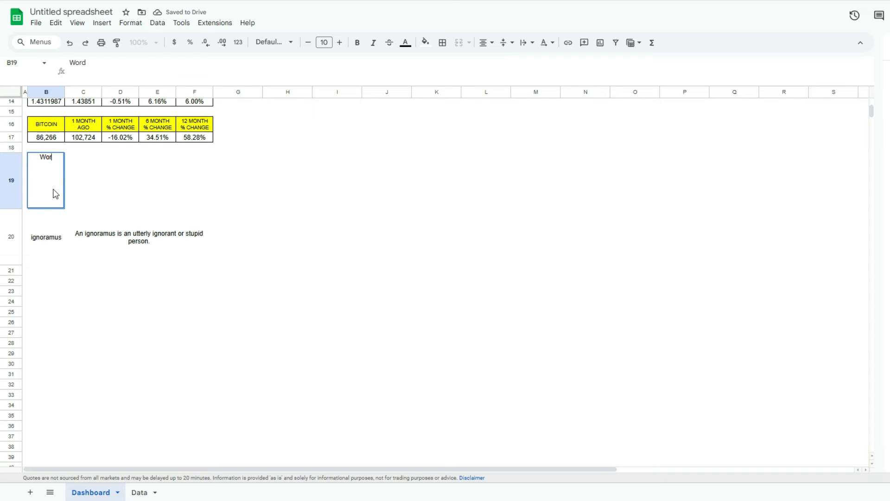
pyautogui.write('ORD OF THE DAY')
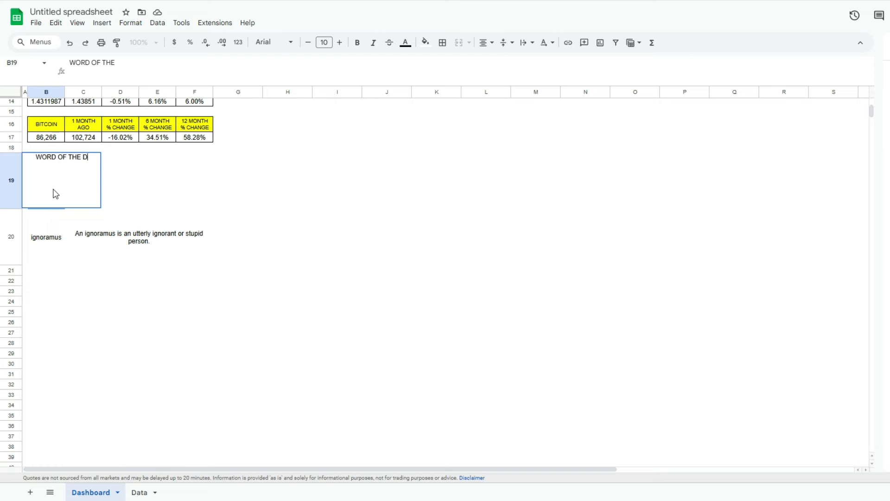
pyautogui.press('Return')
# Merge cells B19 through F19 so the heading spans the full width of the word section
pyautogui.click(56, 193)
pyautogui.hotkey('shift', 'Right')
pyautogui.hotkey('shift', 'Right')
pyautogui.hotkey('shift', 'Right')
pyautogui.hotkey('shift', 'Right')
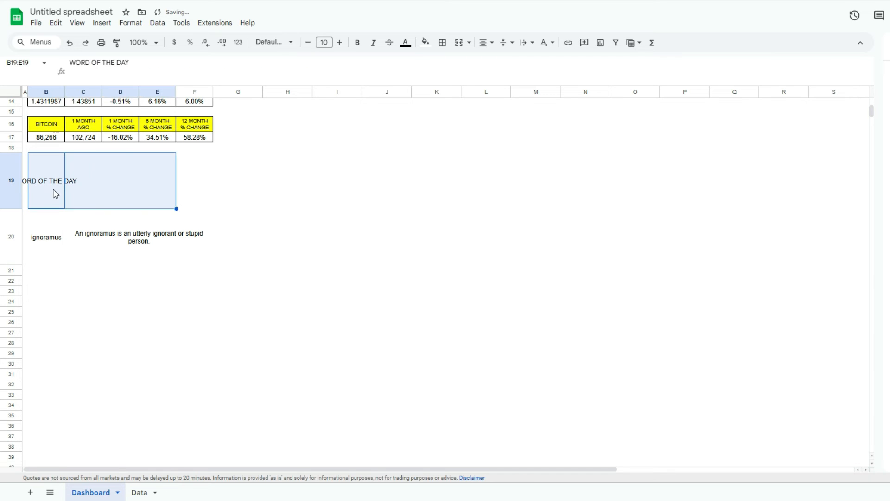
pyautogui.click(466, 45)
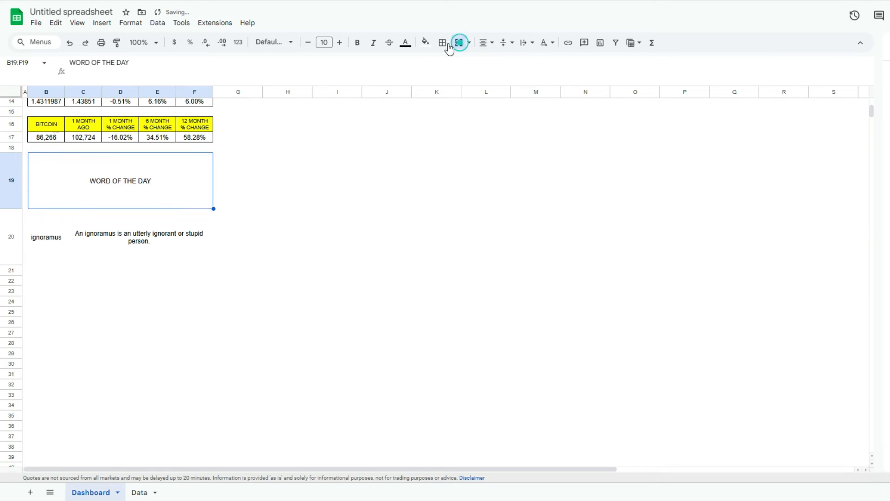
# Fill the merged WORD OF THE DAY heading with light cornflower blue 1 and set its text color to white
pyautogui.click(425, 43)
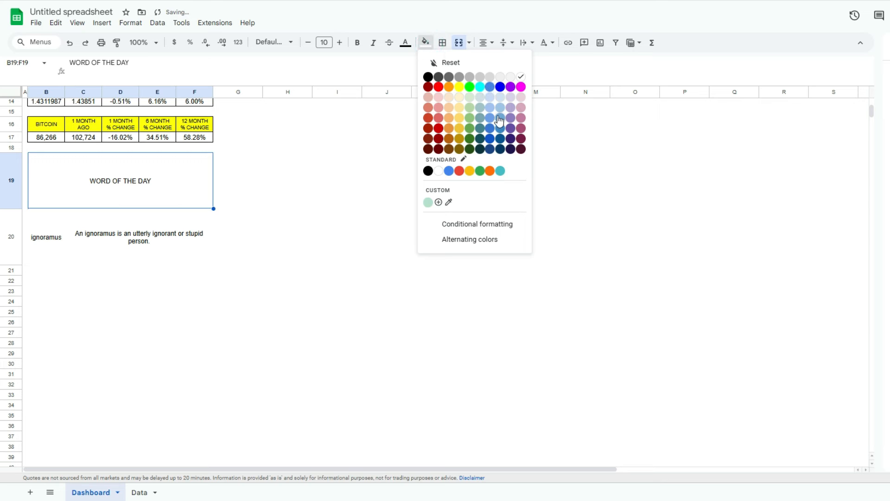
pyautogui.click(489, 117)
pyautogui.click(405, 42)
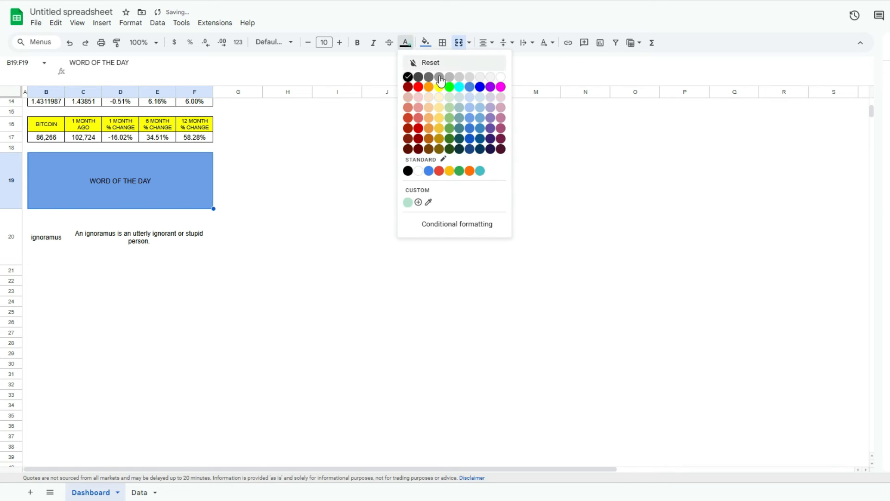
pyautogui.click(503, 76)
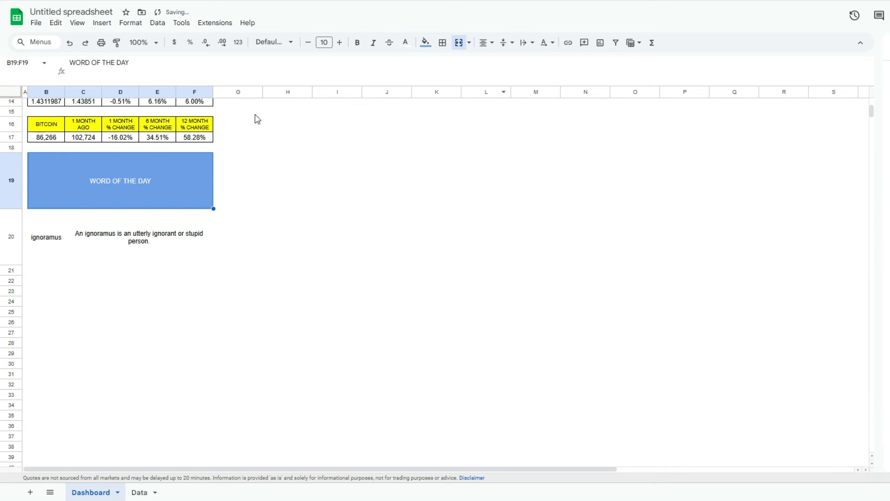
# Left-align the WORD OF THE DAY heading and fit the height of row 19 to its text
pyautogui.click(486, 42)
pyautogui.click(487, 64)
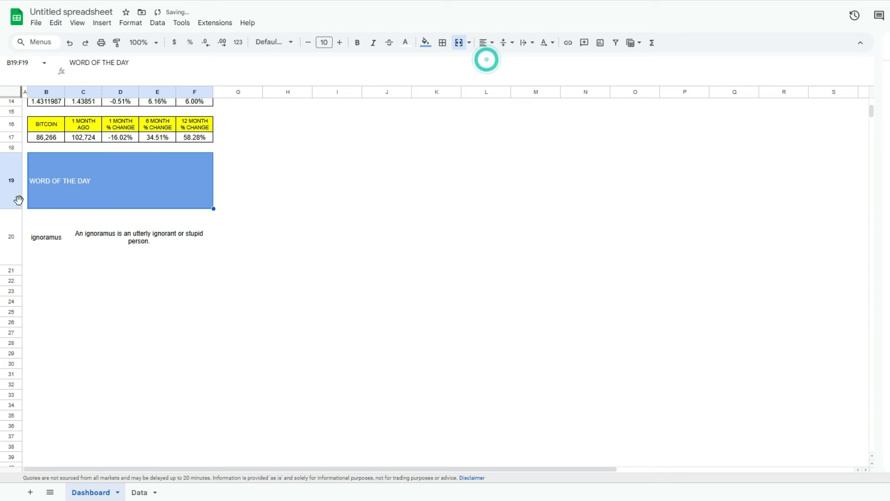
pyautogui.doubleClick(11, 209)
pyautogui.click(192, 259)
# Apply borders on all sides to the word cell B20 and the merged definition cell C20:F20
pyautogui.click(46, 182)
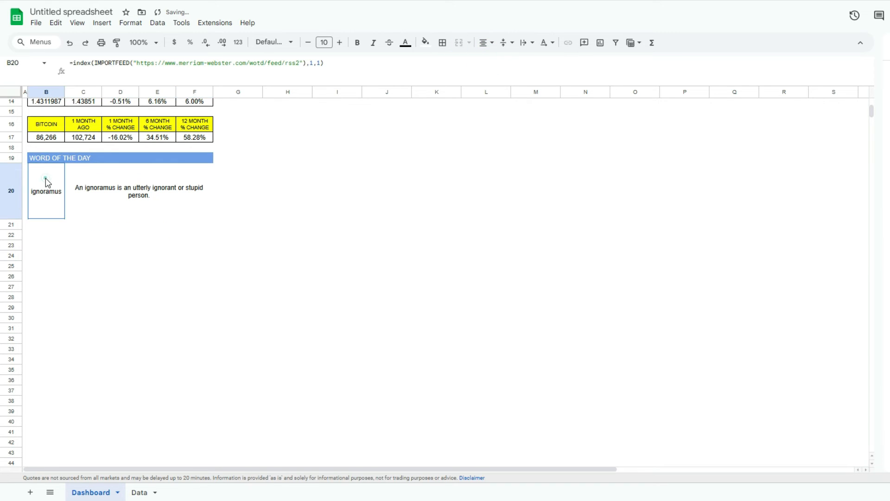
pyautogui.click(443, 43)
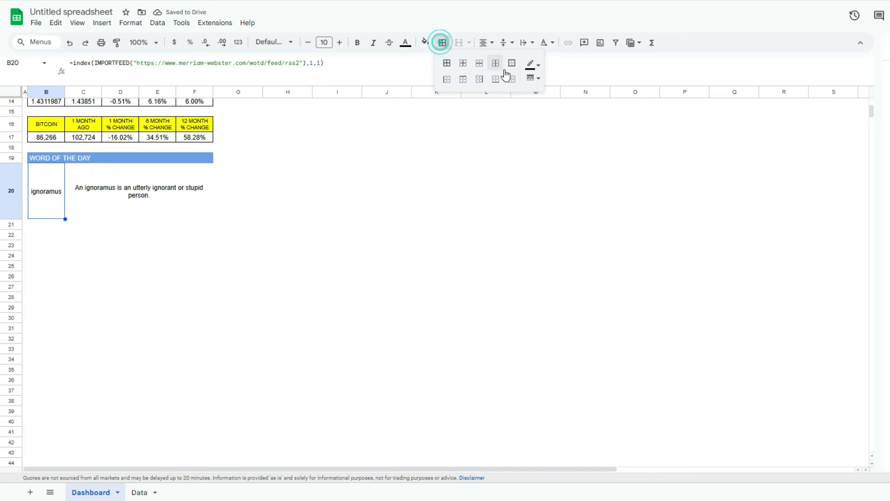
pyautogui.click(438, 63)
pyautogui.click(195, 169)
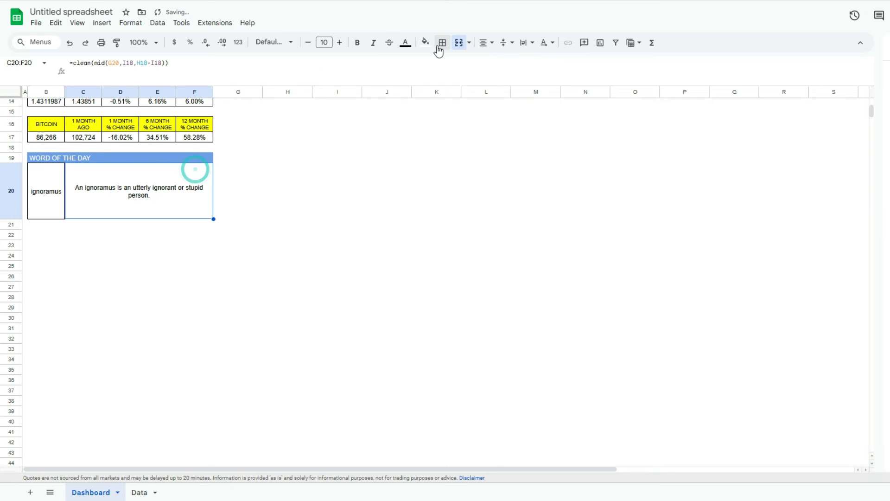
pyautogui.click(442, 42)
pyautogui.click(443, 62)
pyautogui.click(337, 286)
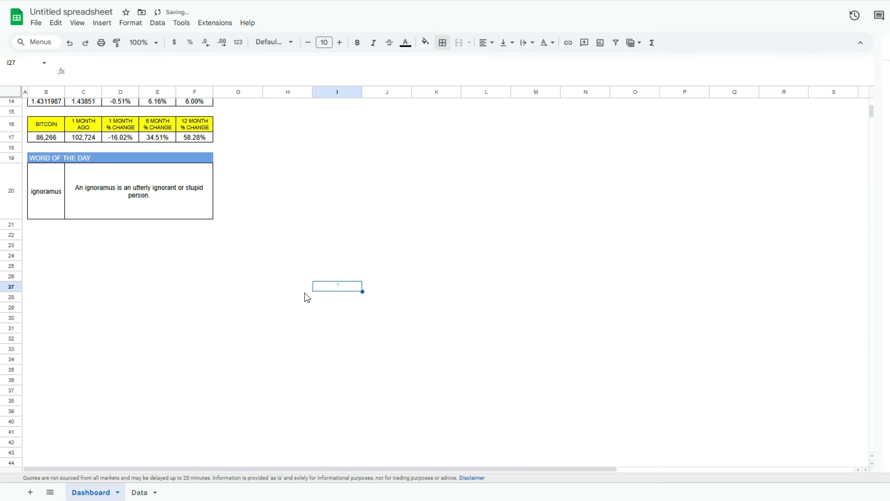
# Add an outer border around the WORD OF THE DAY heading and slightly reduce the height of row 20
pyautogui.click(74, 204)
pyautogui.click(55, 160)
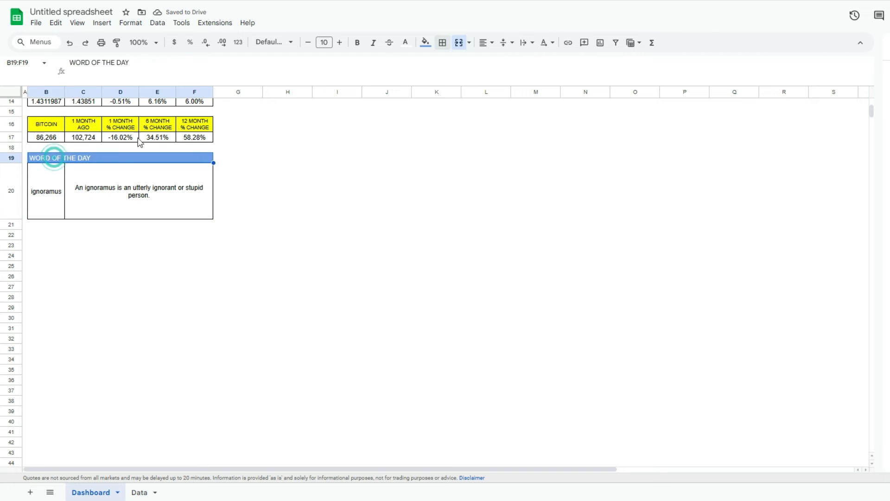
pyautogui.click(443, 42)
pyautogui.click(512, 62)
pyautogui.click(145, 169)
pyautogui.click(181, 246)
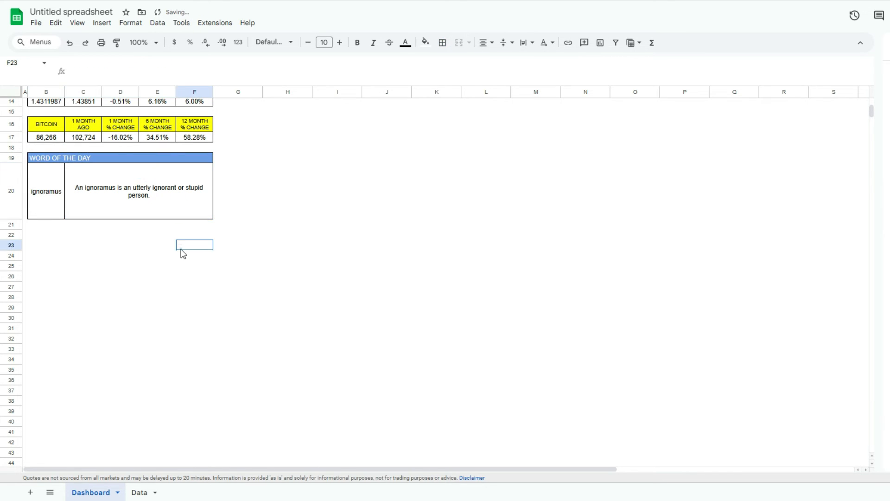
pyautogui.moveTo(7, 218); pyautogui.dragTo(7, 209)
pyautogui.scroll(3, 113, 180)
pyautogui.scroll(2, 120, 212)
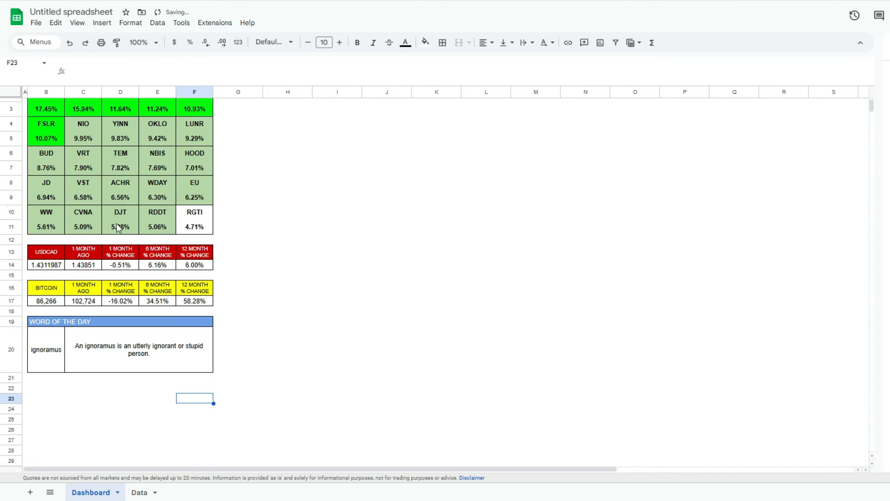
pyautogui.click(161, 360)
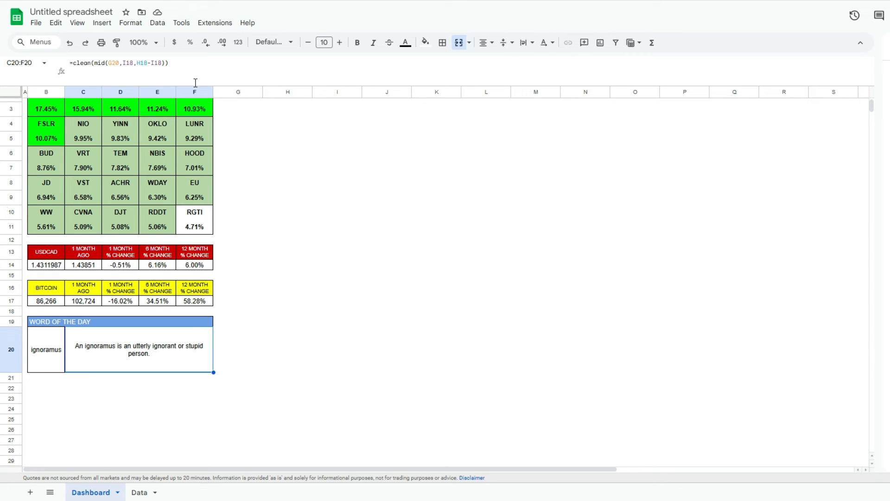
pyautogui.click(260, 346)
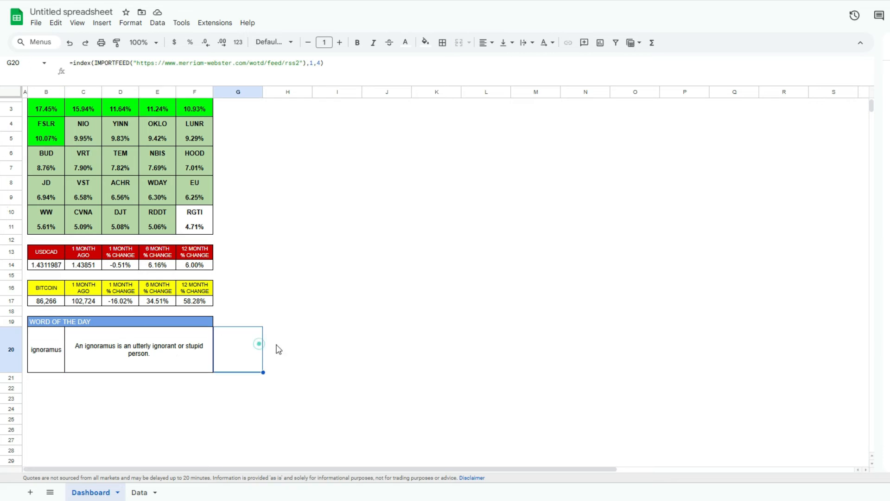
pyautogui.click(327, 349)
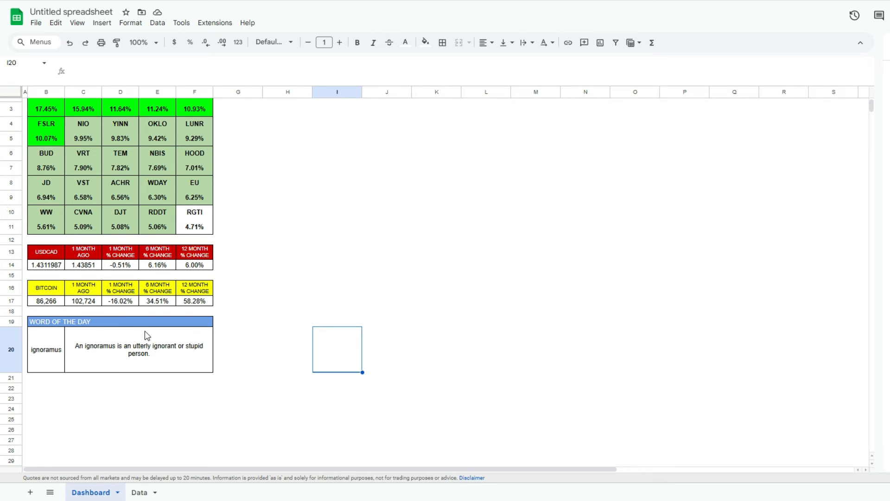
# Fill the word cell B20 with black and set its text color to white
pyautogui.click(46, 349)
pyautogui.click(424, 42)
pyautogui.click(427, 76)
pyautogui.click(405, 42)
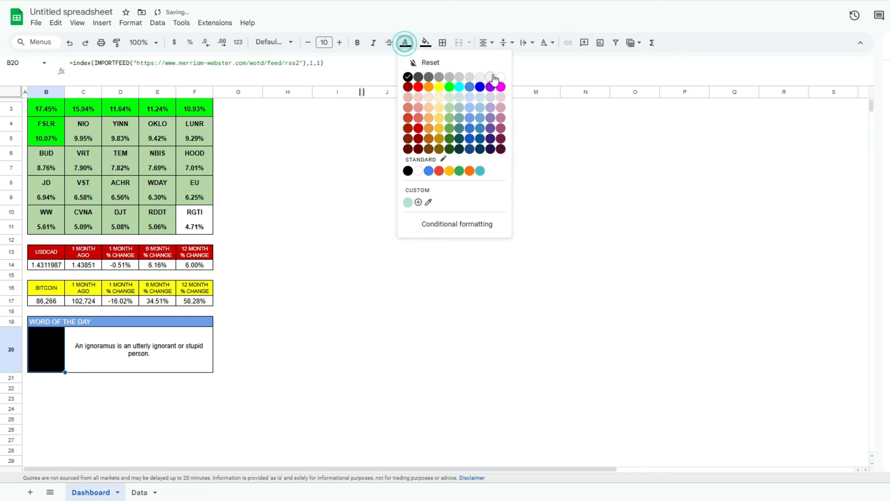
pyautogui.click(498, 76)
# Fill the merged definition cell C20:F20 with a light gray background
pyautogui.click(149, 343)
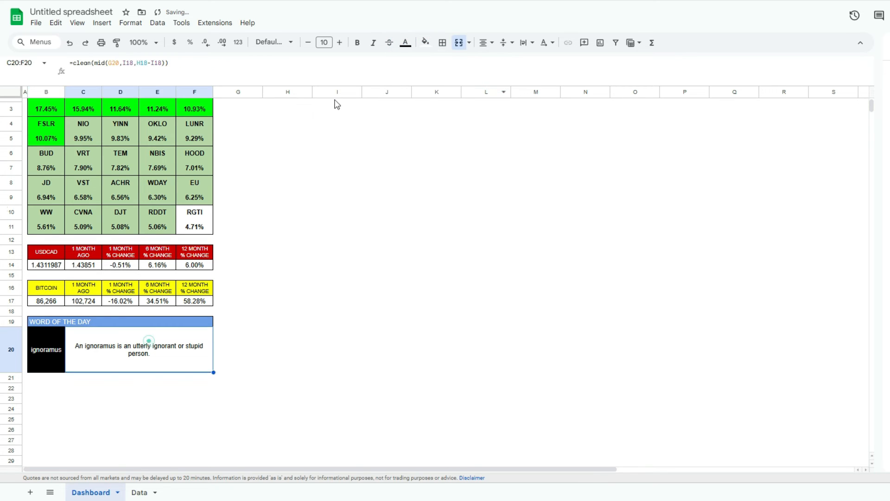
pyautogui.click(425, 42)
pyautogui.click(501, 77)
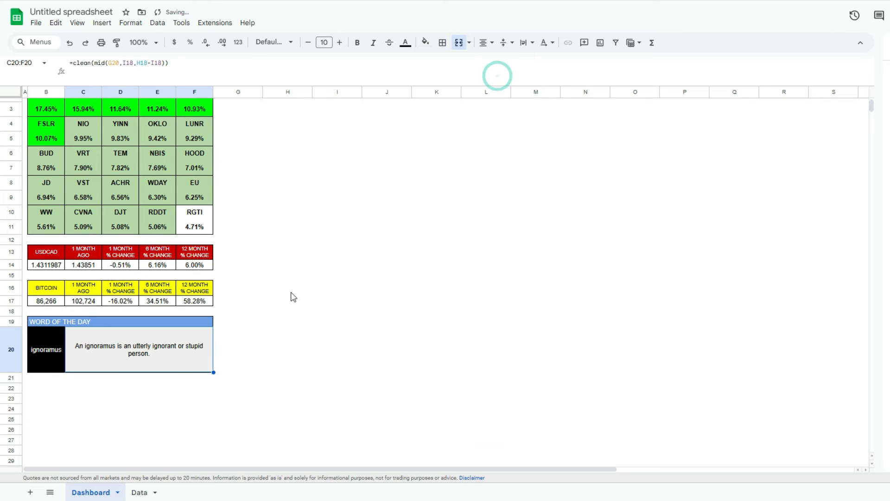
pyautogui.click(135, 401)
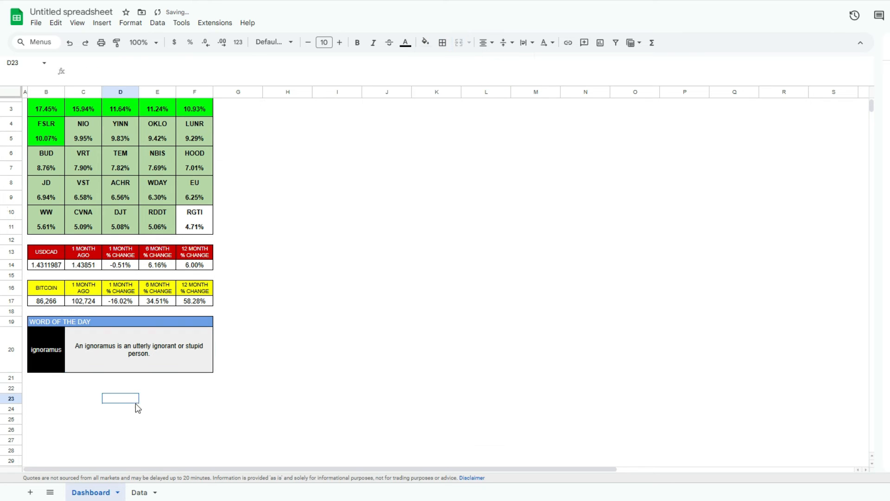
# Change the fill of the WORD OF THE DAY heading to a darker cornflower blue
pyautogui.click(59, 322)
pyautogui.click(425, 42)
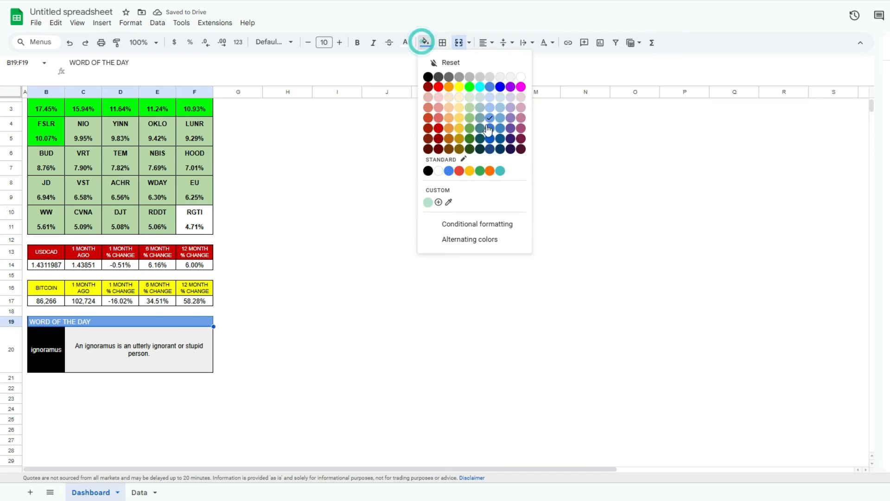
pyautogui.click(488, 135)
pyautogui.click(46, 398)
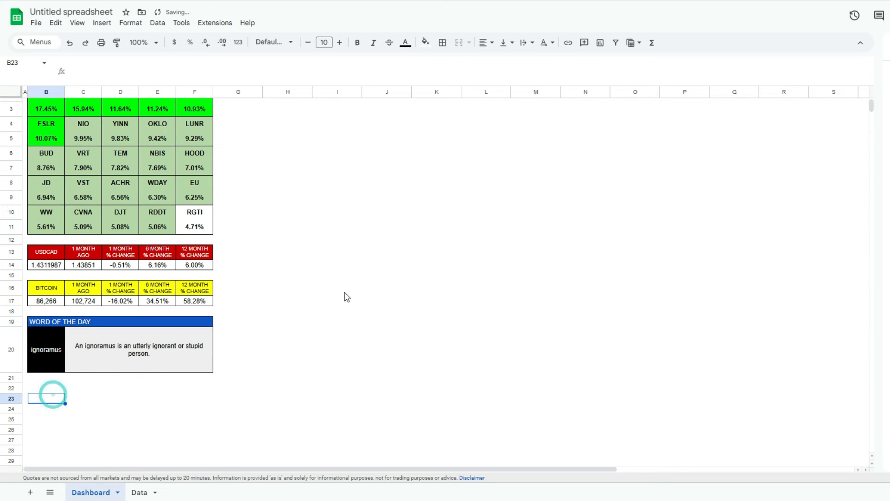
# Set the font size of the definition text in C20:F20 to 12
pyautogui.scroll(1, 153, 186)
pyautogui.scroll(-1, 112, 305)
pyautogui.scroll(1, 83, 218)
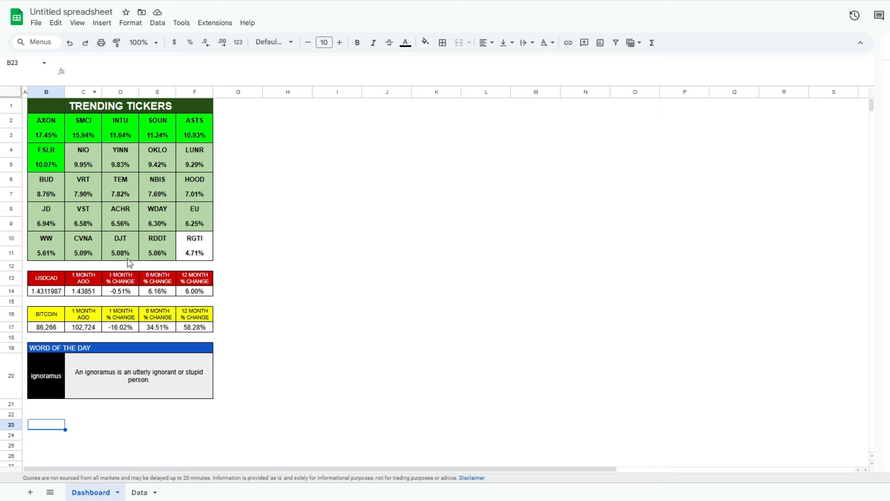
pyautogui.click(147, 373)
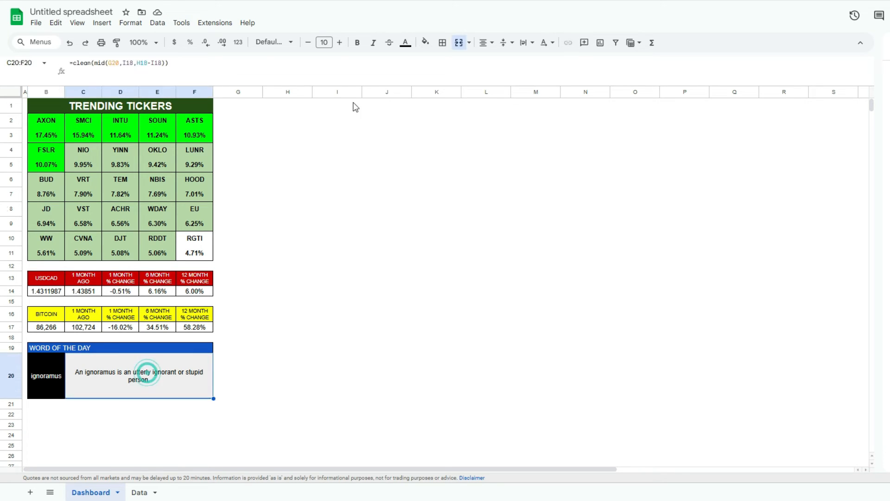
pyautogui.click(341, 42)
pyautogui.click(341, 43)
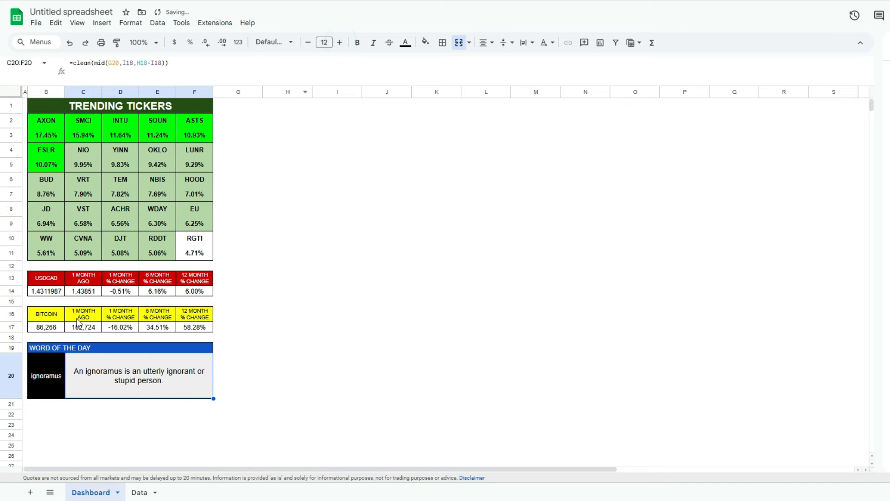
# Set the font size to 9 for the word in B20 and to 7 for the WORD OF THE DAY heading
pyautogui.click(46, 374)
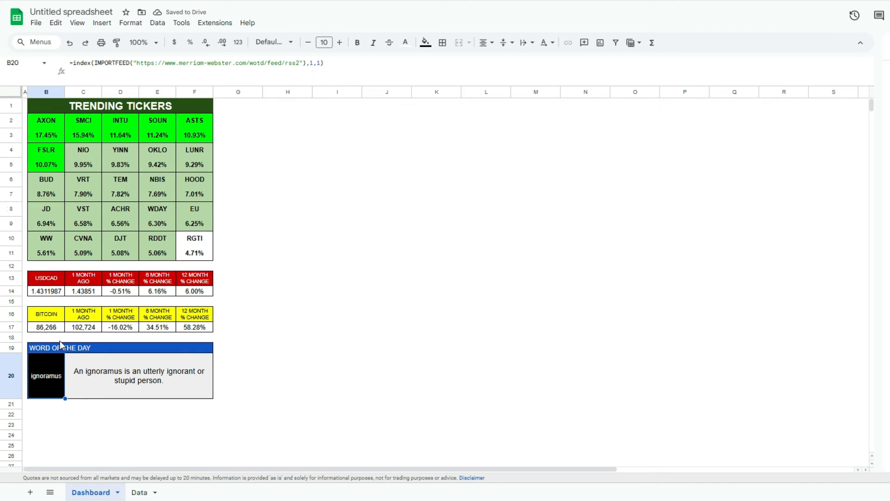
pyautogui.click(308, 42)
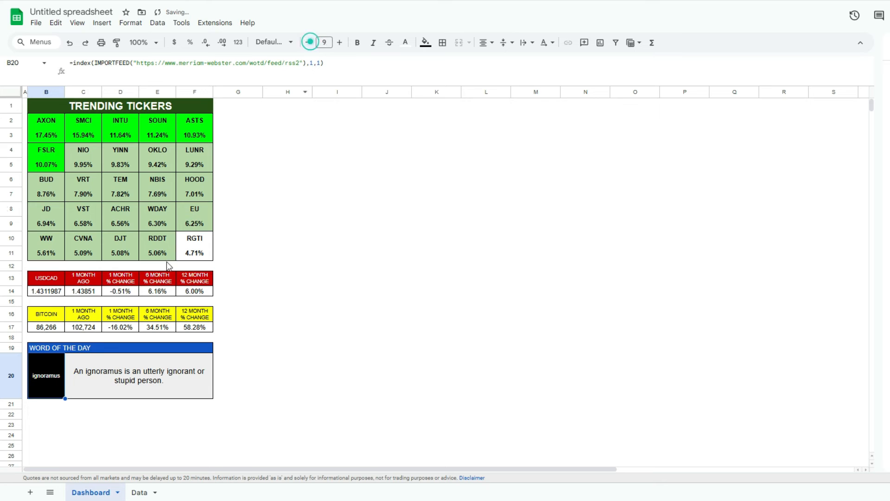
pyautogui.click(95, 352)
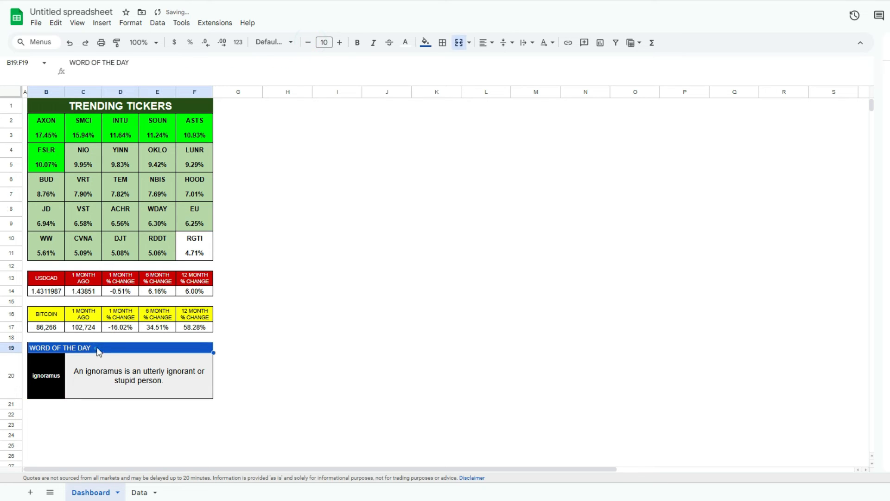
pyautogui.click(308, 42)
pyautogui.click(309, 44)
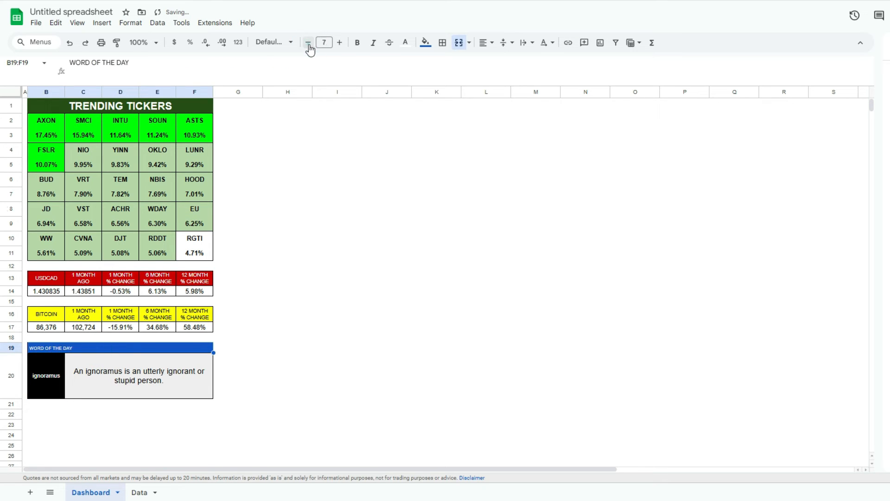
# Open the Business feed from CNBC's RSS feeds page, copy its address, and return to the Dashboard spreadsheet
pyautogui.click(114, 377)
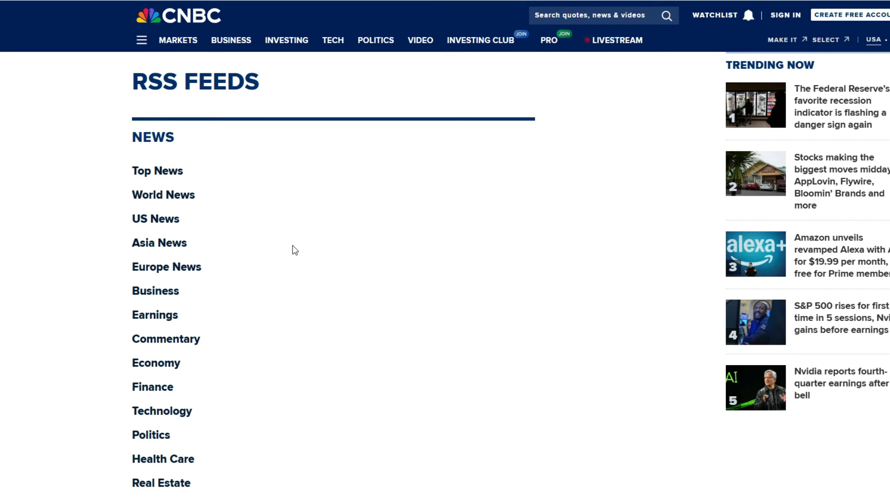
pyautogui.click(175, 300)
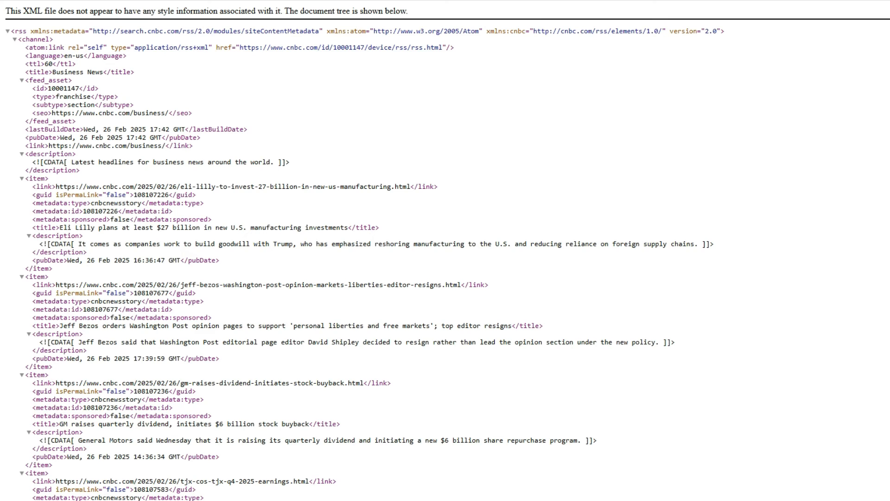
pyautogui.rightClick(254, 0)
pyautogui.click(254, 0)
pyautogui.click(815, 0)
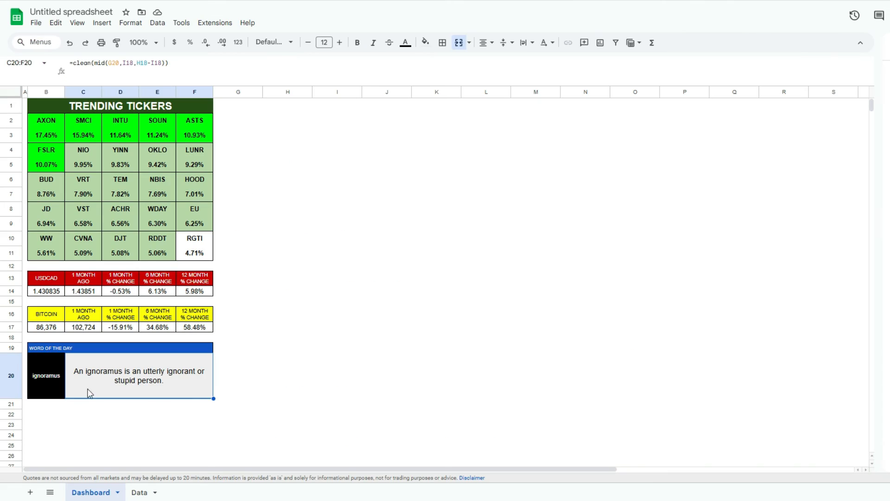
pyautogui.click(44, 423)
pyautogui.scroll(-3, 352, 334)
pyautogui.write('=importf')
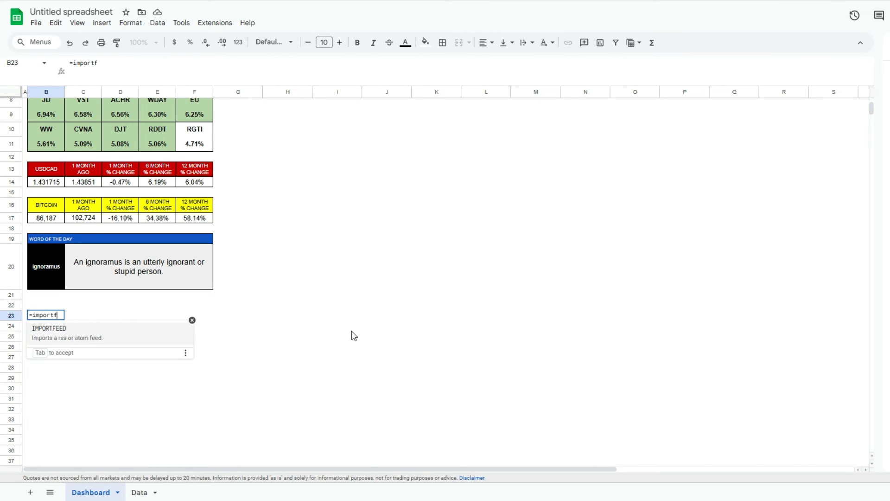
pyautogui.press('Tab')
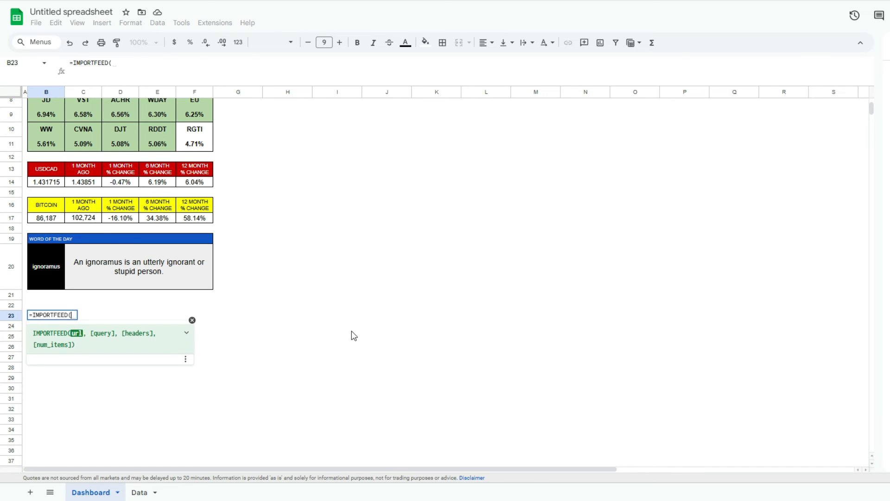
pyautogui.write('"https://search.cnbc.com/rs/search/combinedcms/view.xml?partnerId=wrss01&id=10001147')
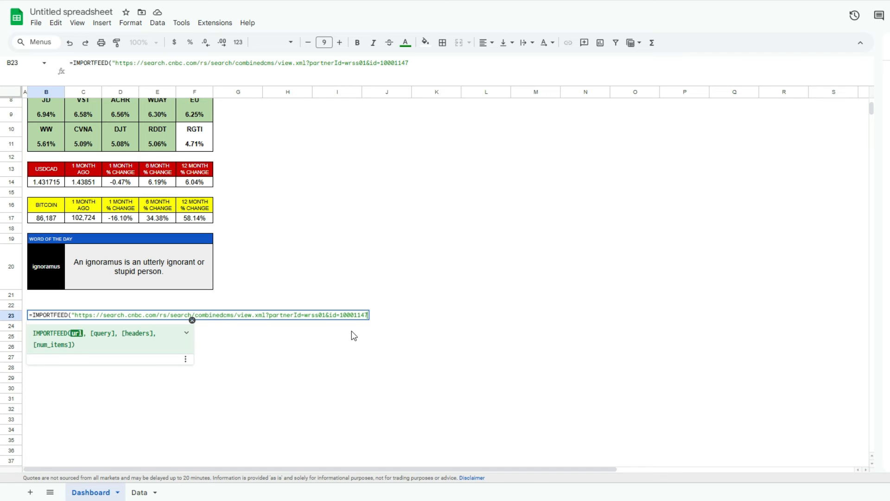
pyautogui.write(')')
pyautogui.press('Return')
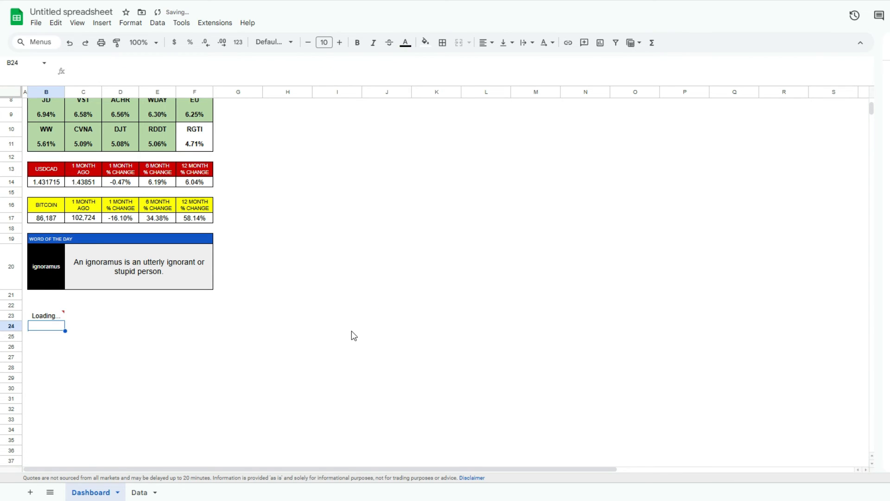
# Examine the title, link, date and summary columns of the imported news feed
pyautogui.scroll(-6, 125, 266)
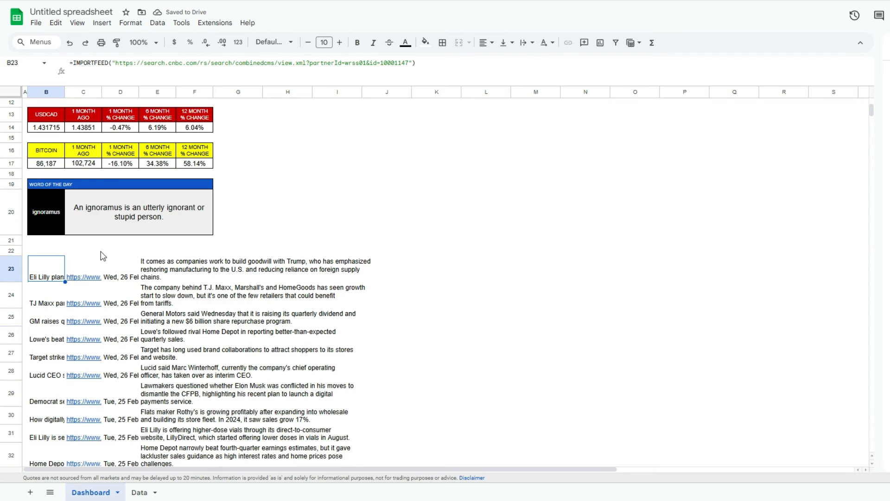
pyautogui.scroll(5, 61, 295)
pyautogui.scroll(-1, 61, 292)
pyautogui.scroll(1, 61, 292)
pyautogui.click(77, 265)
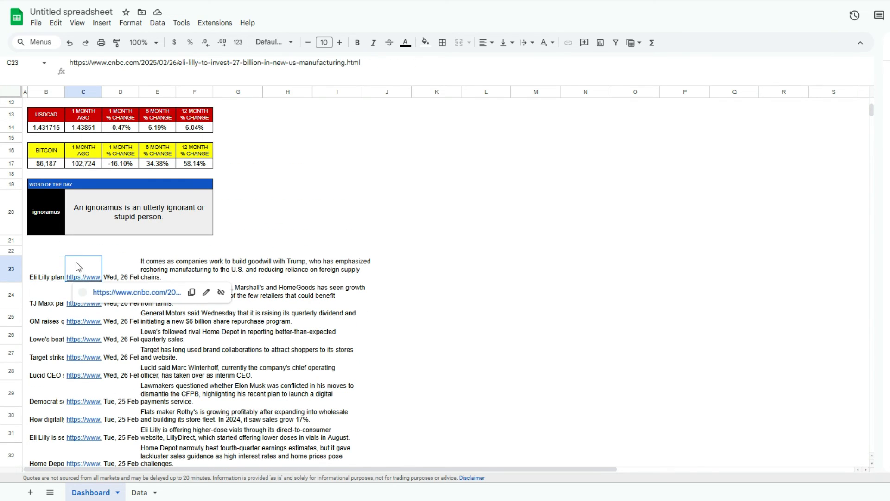
pyautogui.click(115, 261)
pyautogui.click(161, 266)
# Extend the IMPORTFEED formula in B23 with the query "items title", headers false and 10 items
pyautogui.click(43, 268)
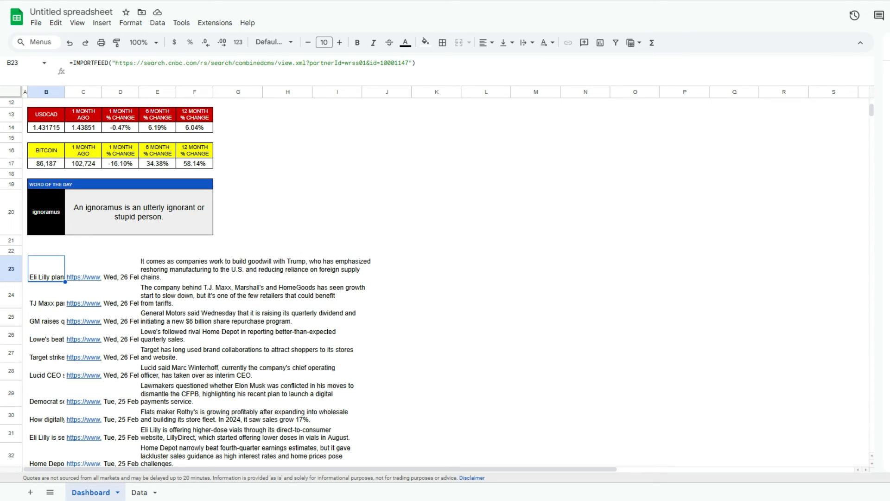
pyautogui.click(412, 63)
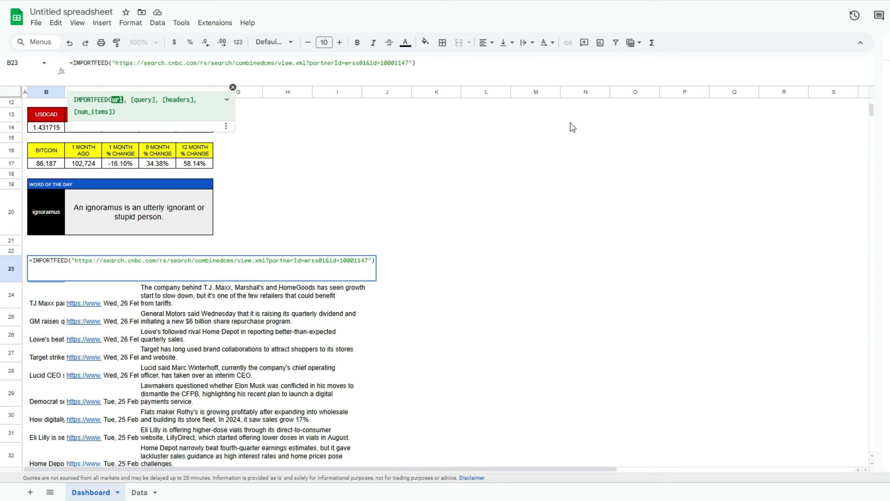
pyautogui.write(',"items title"')
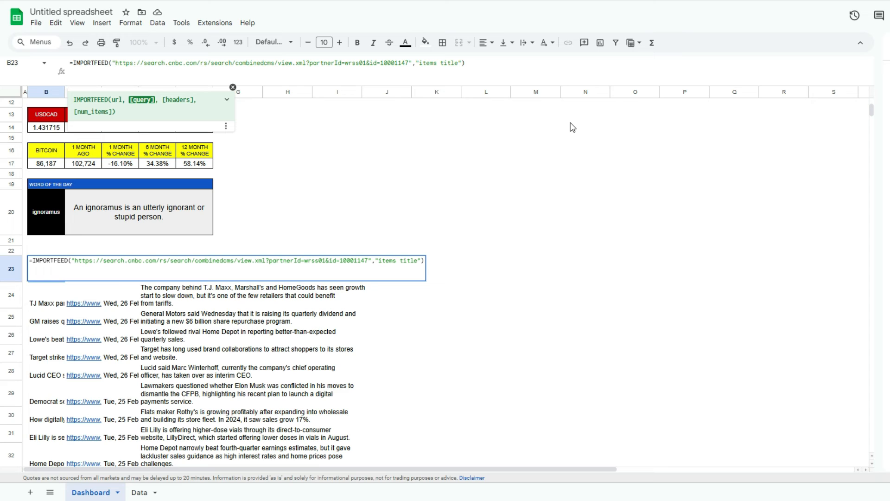
pyautogui.write(',false,10')
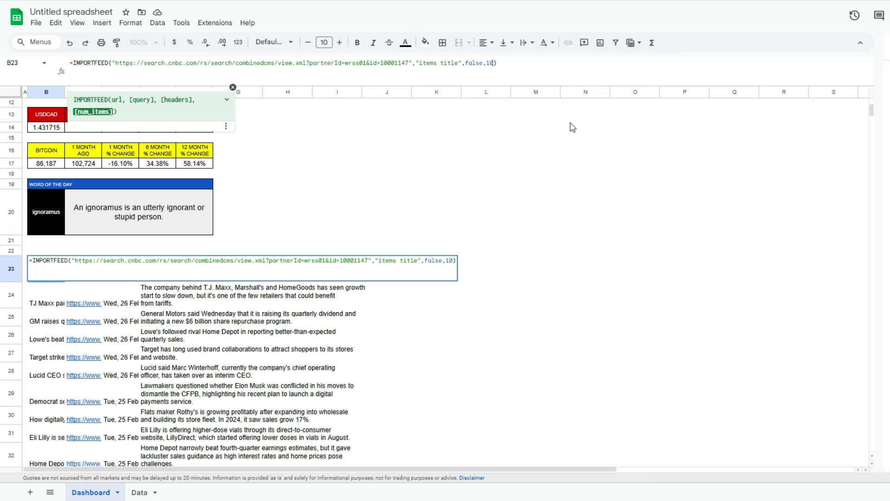
pyautogui.press('Return')
# Look through the imported news titles below B23
pyautogui.press('Up')
pyautogui.press('Down')
pyautogui.press('Down')
pyautogui.press('Down')
pyautogui.press('Down')
pyautogui.press('Down')
pyautogui.press('Down')
pyautogui.press('Down')
pyautogui.press('Down')
pyautogui.press('Down')
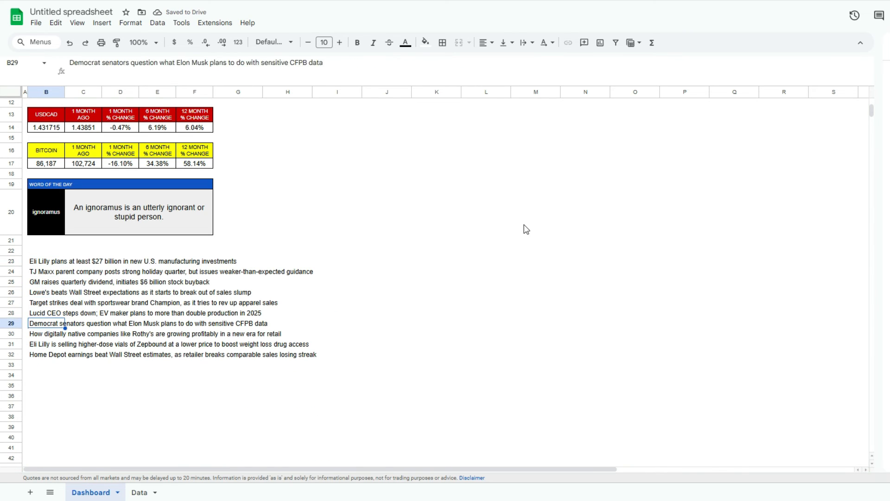
# Enter the headings Title in B22 and Summary in D22 above the news feed
pyautogui.press('Up')
pyautogui.press('Up')
pyautogui.press('Up')
pyautogui.press('Up')
pyautogui.press('Up')
pyautogui.press('Up')
pyautogui.press('Up')
pyautogui.press('Up')
pyautogui.press('Up')
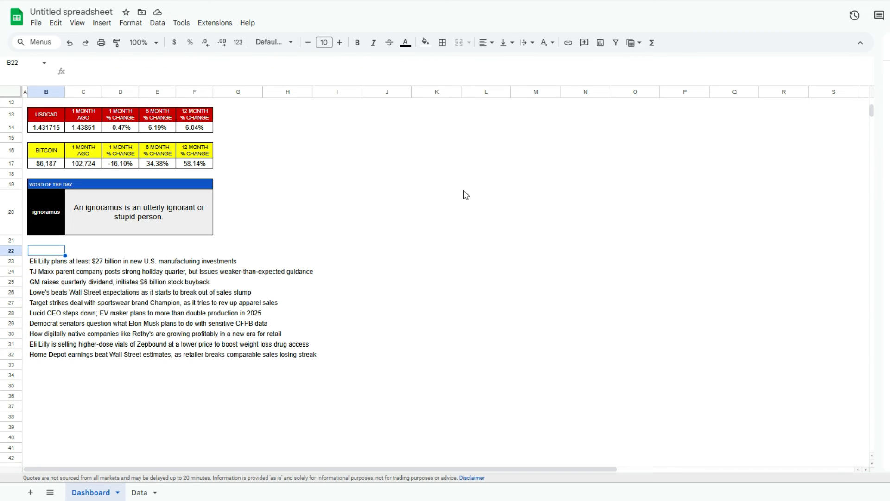
pyautogui.write('Title')
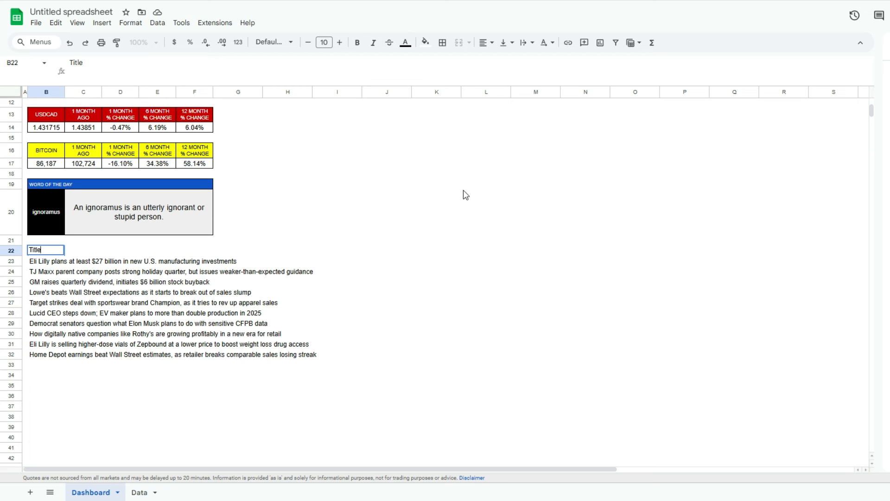
pyautogui.press('Tab')
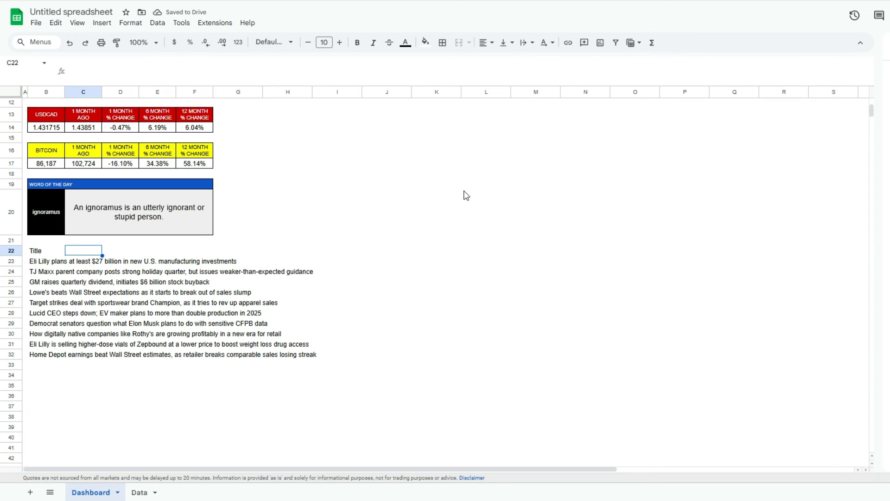
pyautogui.press('Right')
pyautogui.write('Sum')
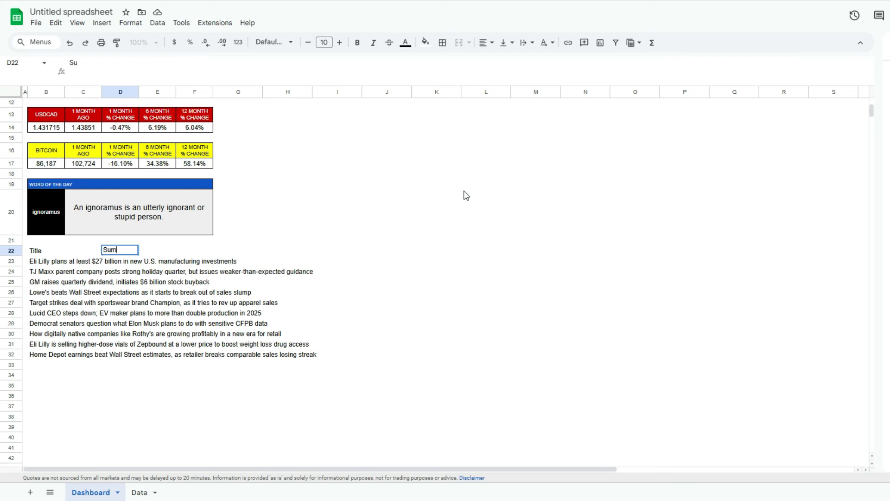
pyautogui.press('Return')
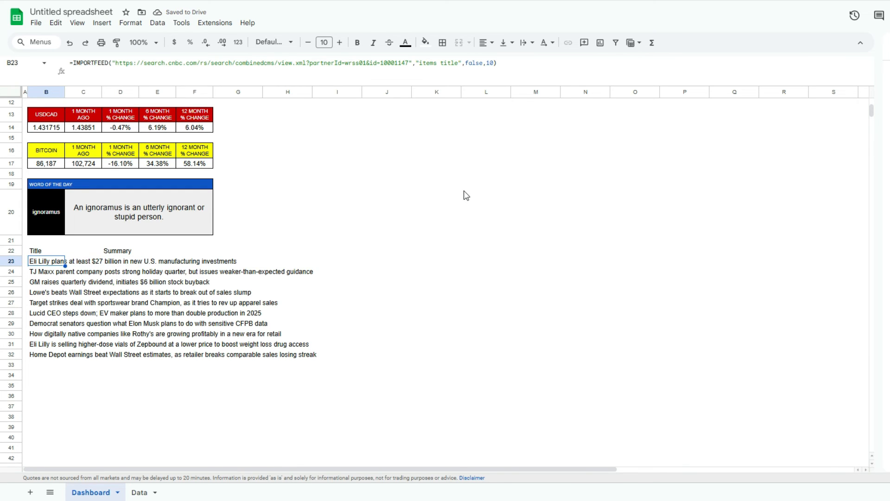
# Copy the IMPORTFEED formula text from B23 and paste it into D23 under the Summary heading
pyautogui.press('Right')
pyautogui.press('Right')
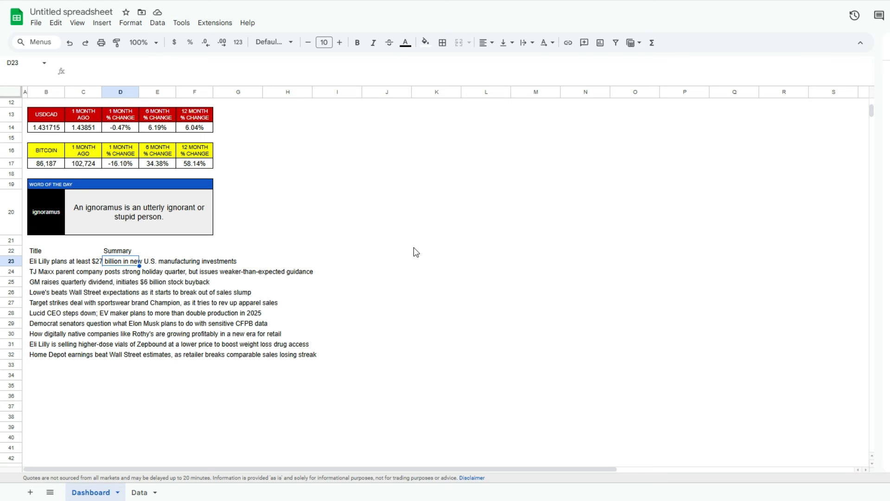
pyautogui.click(45, 261)
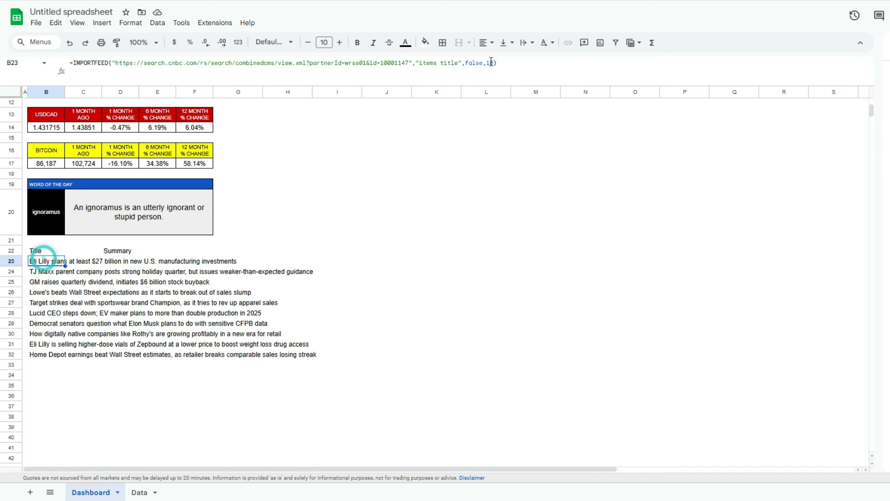
pyautogui.tripleClick(538, 72)
pyautogui.hotkey('ctrl', 'c')
pyautogui.press('Escape')
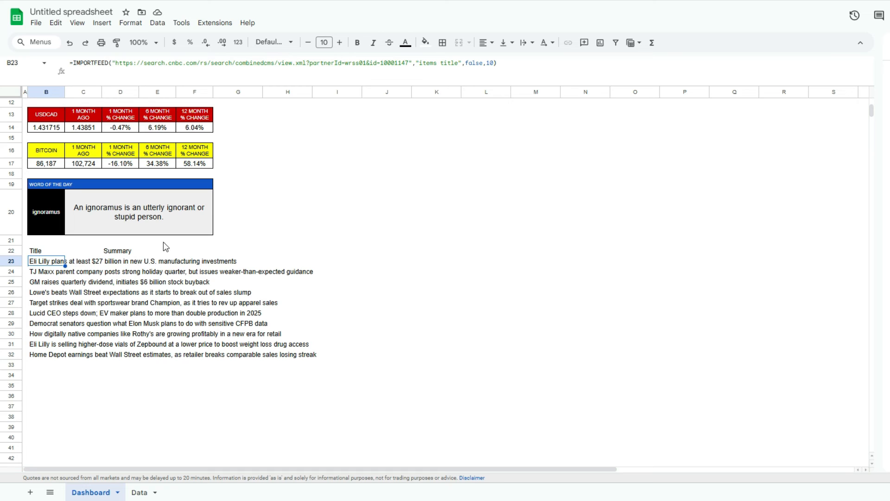
pyautogui.click(119, 265)
pyautogui.click(108, 66)
pyautogui.hotkey('ctrl', 'v')
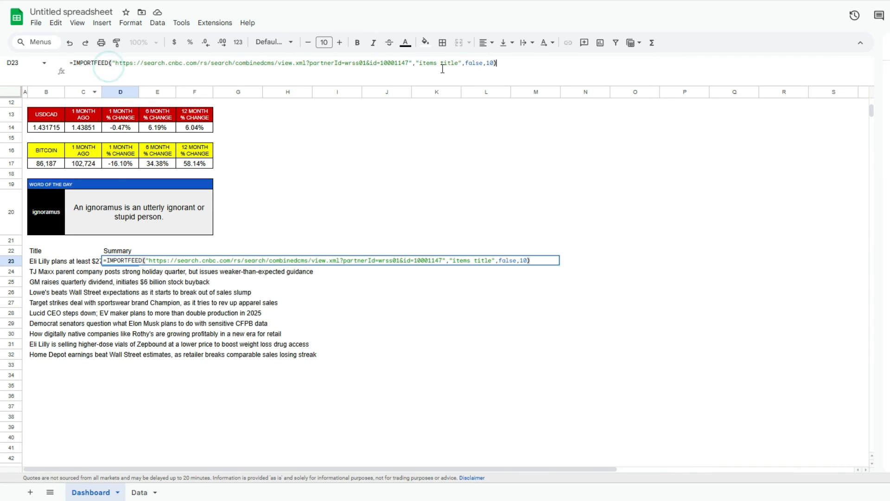
# Change the query in the D23 formula to "items summary"
pyautogui.click(448, 64)
pyautogui.doubleClick(449, 64)
pyautogui.write('"ite')
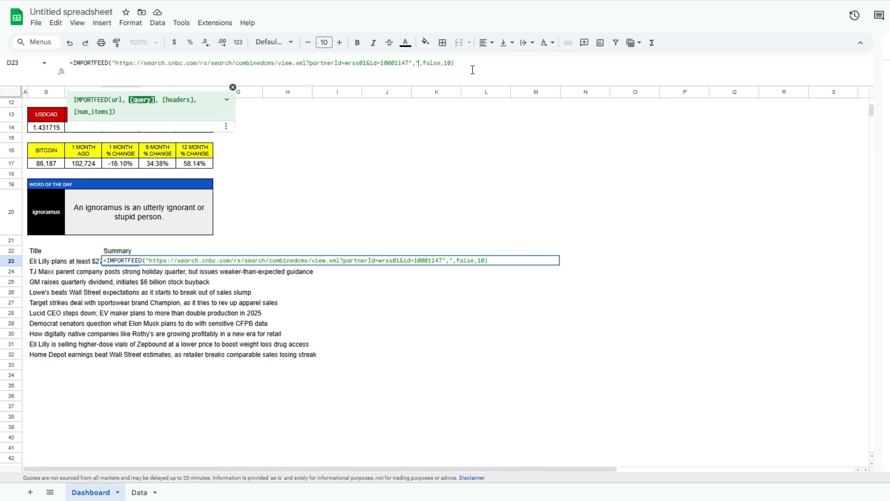
pyautogui.write('ms summary"')
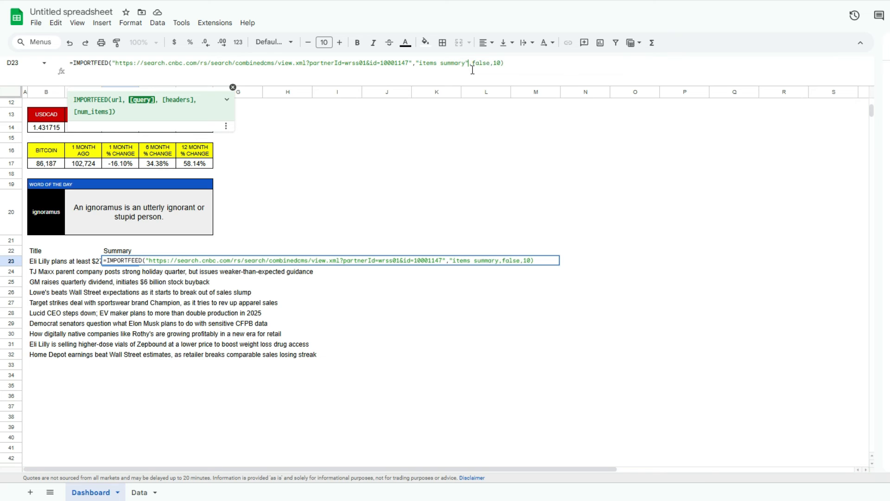
pyautogui.press('Return')
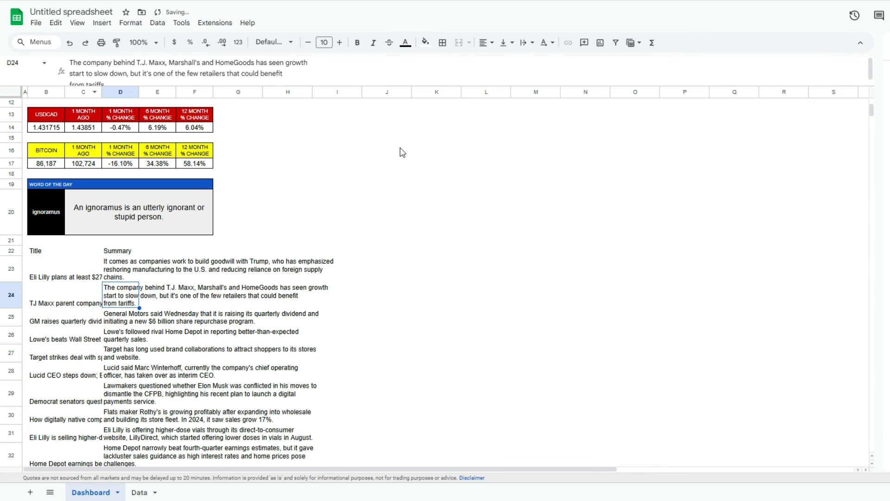
# Merge B23:C23, centre its title horizontally and vertically, and wrap the text
pyautogui.scroll(-2, 166, 272)
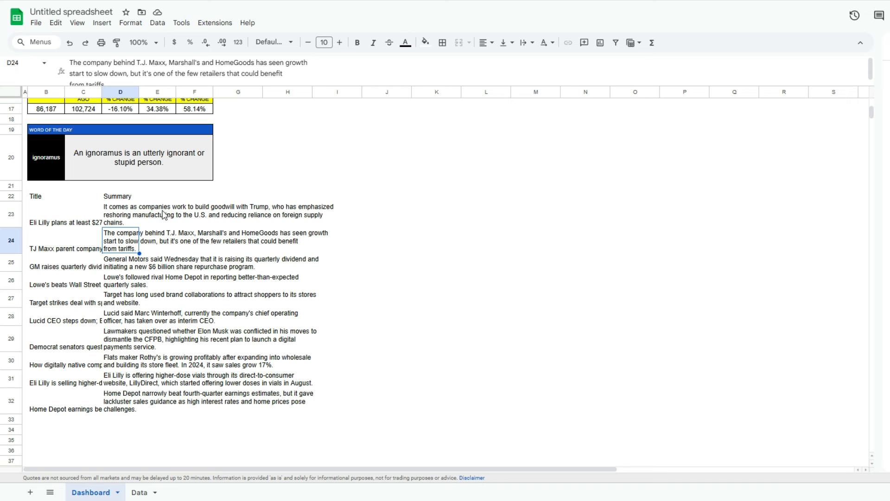
pyautogui.click(41, 214)
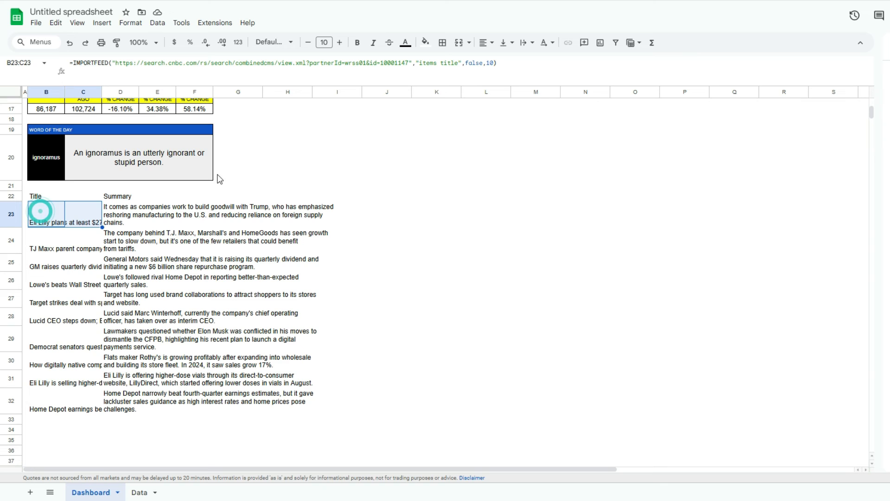
pyautogui.click(457, 43)
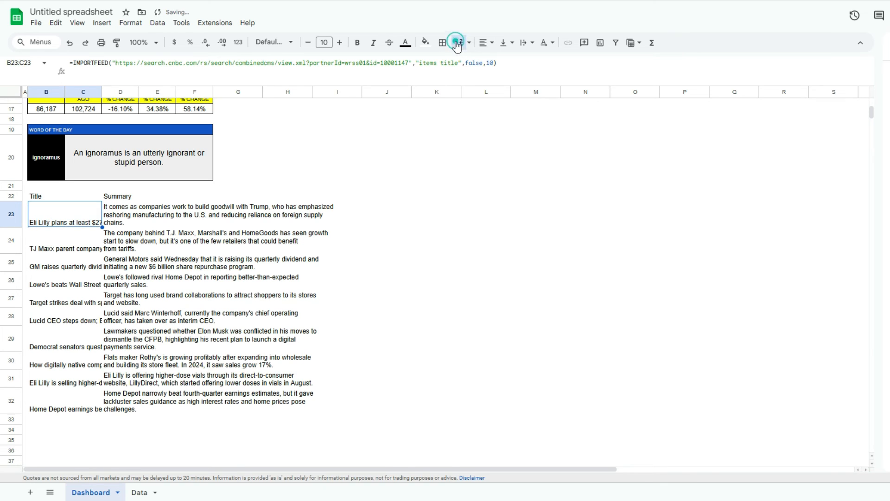
pyautogui.click(486, 42)
pyautogui.click(501, 61)
pyautogui.click(493, 43)
pyautogui.click(503, 43)
pyautogui.click(518, 60)
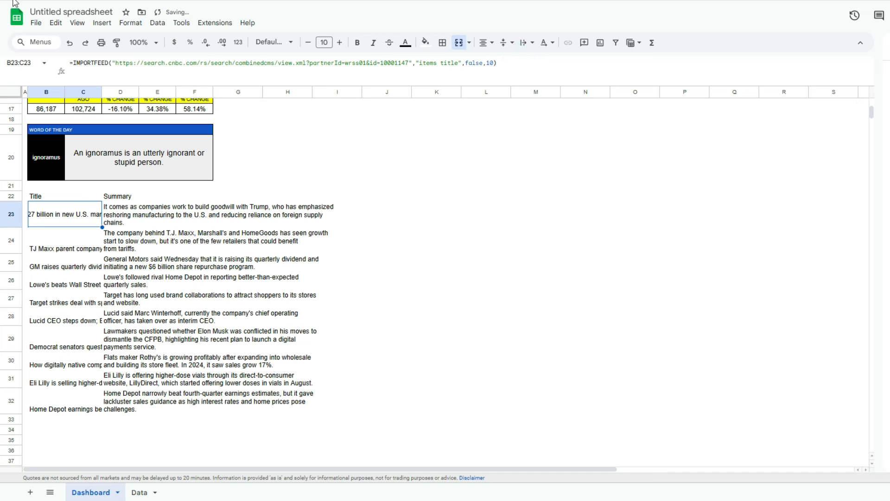
pyautogui.click(525, 42)
pyautogui.click(543, 61)
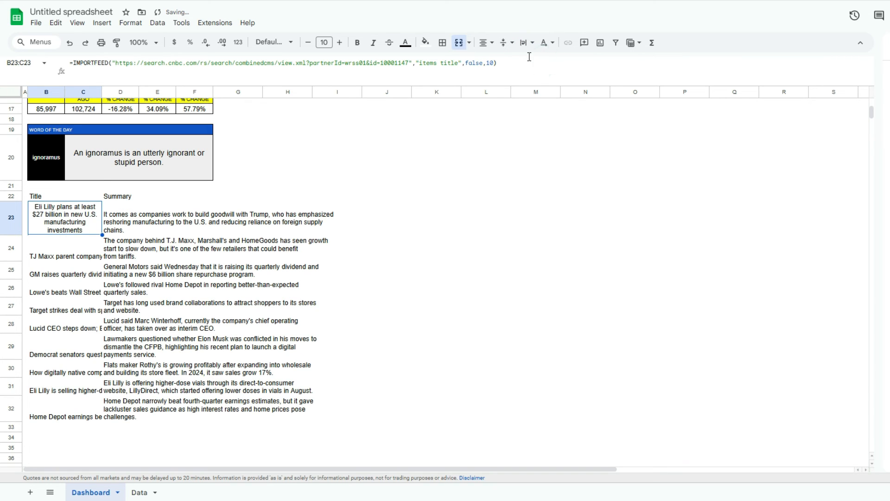
# Left-align the title in B23:C23 and copy its formatting to the title cells B24:C32
pyautogui.click(483, 43)
pyautogui.click(491, 63)
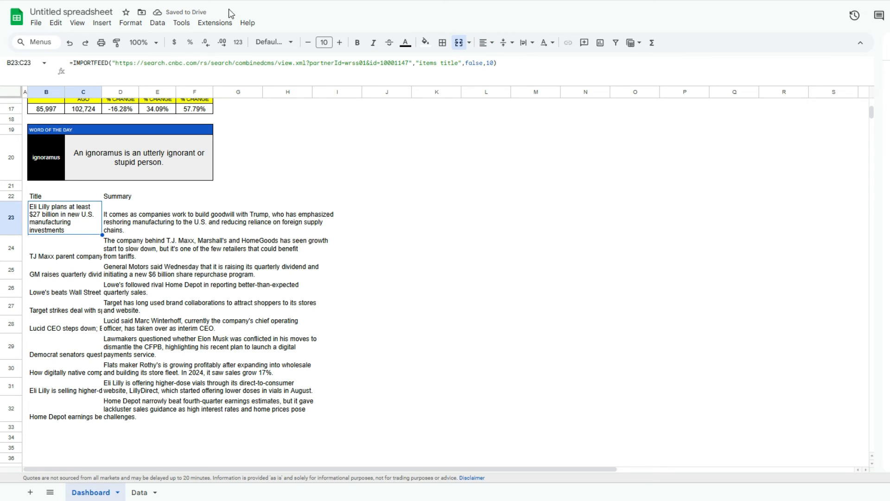
pyautogui.click(116, 43)
pyautogui.moveTo(38, 249)
pyautogui.mouseDown()
pyautogui.moveTo(39, 358)
pyautogui.moveTo(50, 410)
pyautogui.mouseUp()
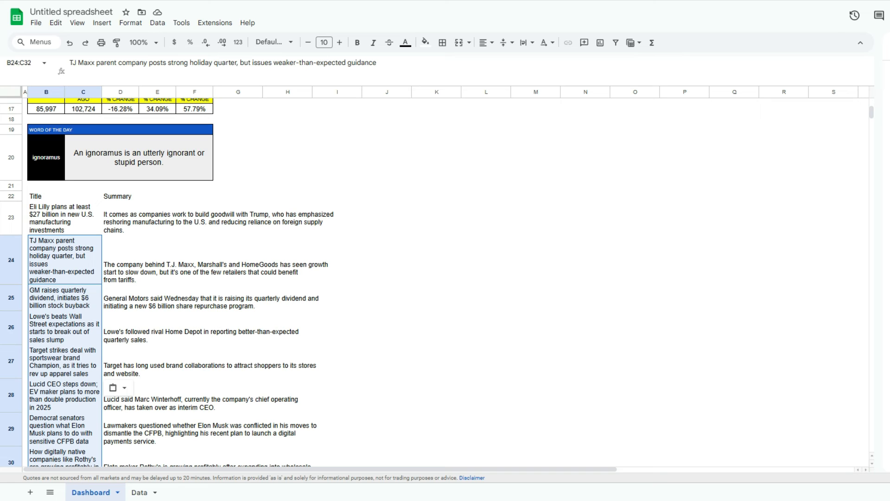
# Merge D23:F23, align its summary to the vertical middle and wrap the text
pyautogui.click(121, 216)
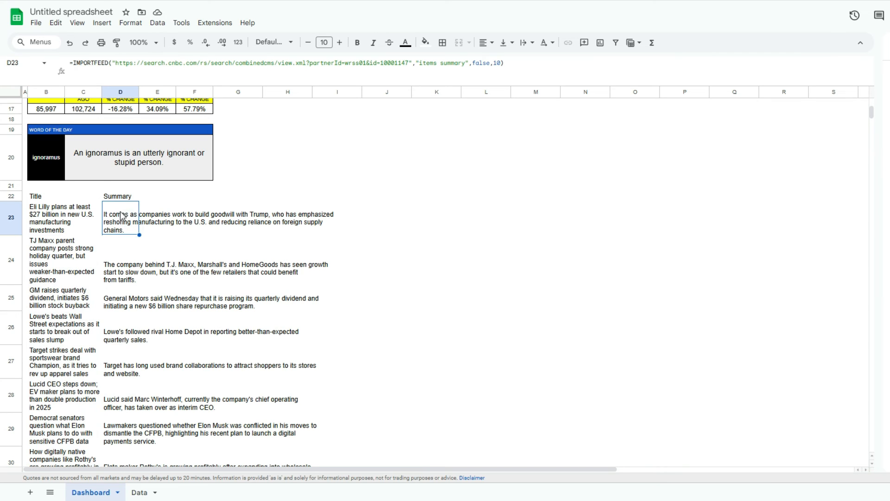
pyautogui.moveTo(139, 217); pyautogui.dragTo(205, 222)
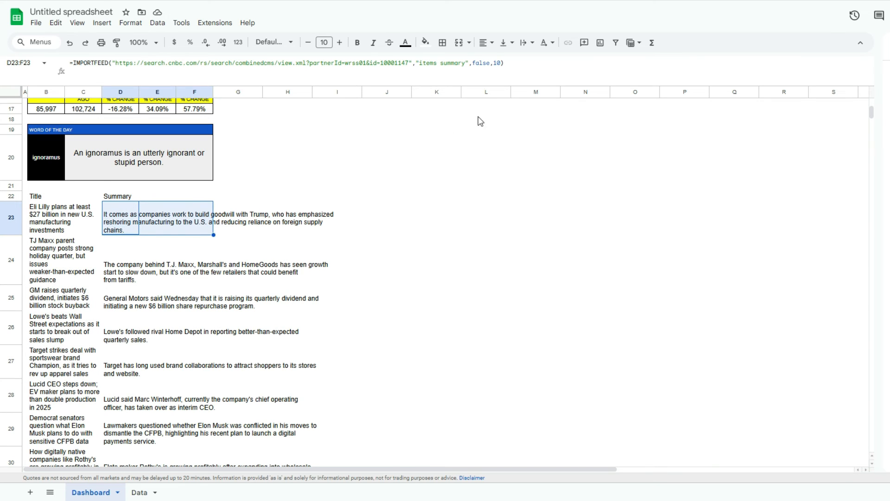
pyautogui.click(459, 42)
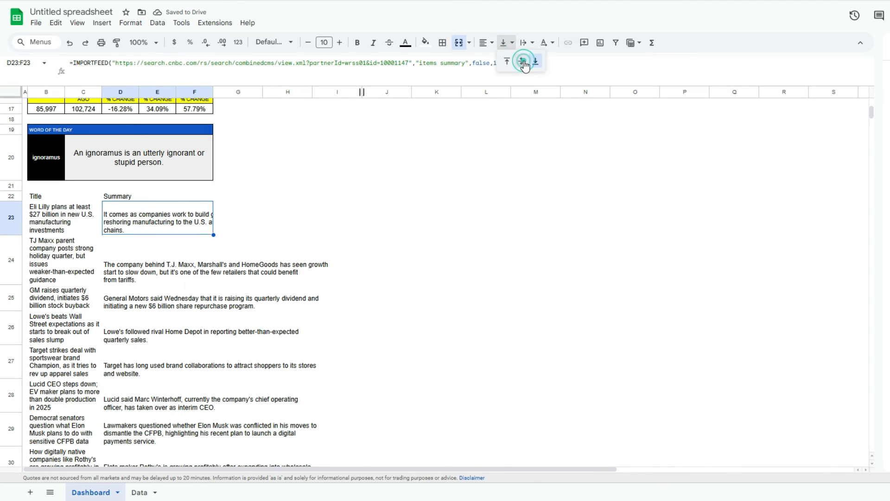
pyautogui.click(520, 61)
pyautogui.click(525, 43)
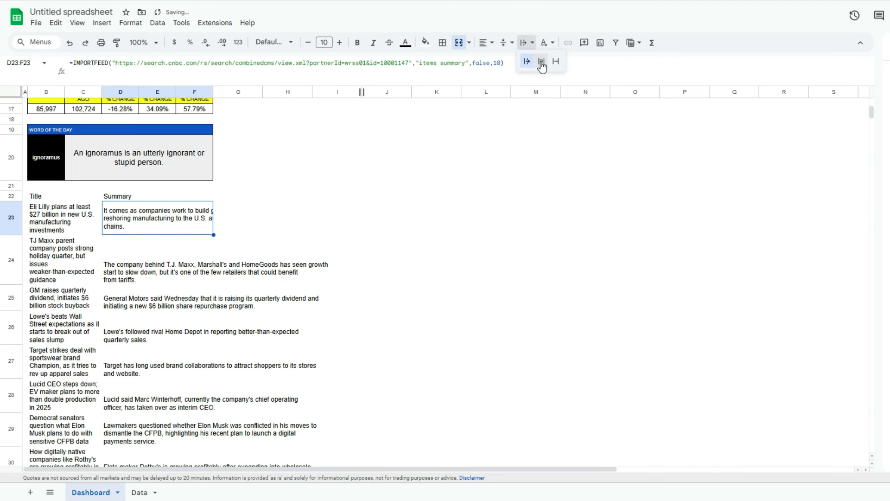
pyautogui.click(540, 62)
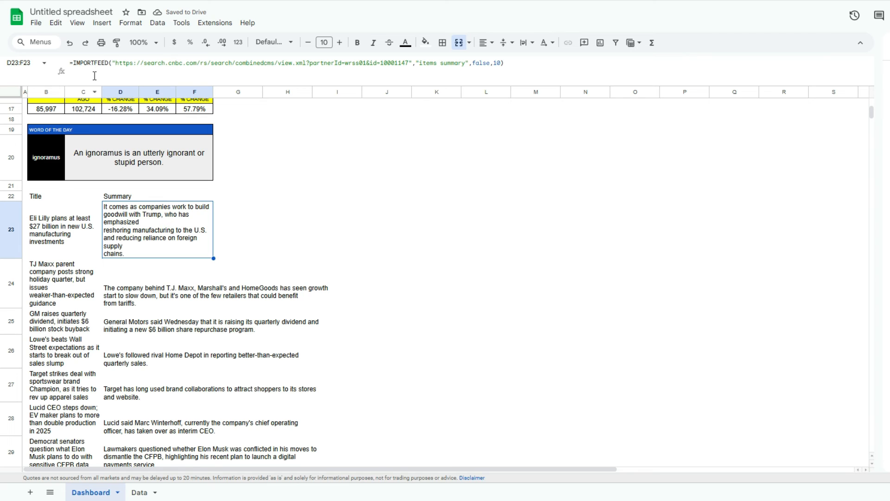
# Copy the formatting of the summary in D23:F23 to the summary cells D24:F32
pyautogui.click(117, 42)
pyautogui.scroll(-3, 223, 179)
pyautogui.moveTo(126, 169)
pyautogui.mouseDown()
pyautogui.moveTo(126, 470)
pyautogui.moveTo(116, 419)
pyautogui.mouseUp()
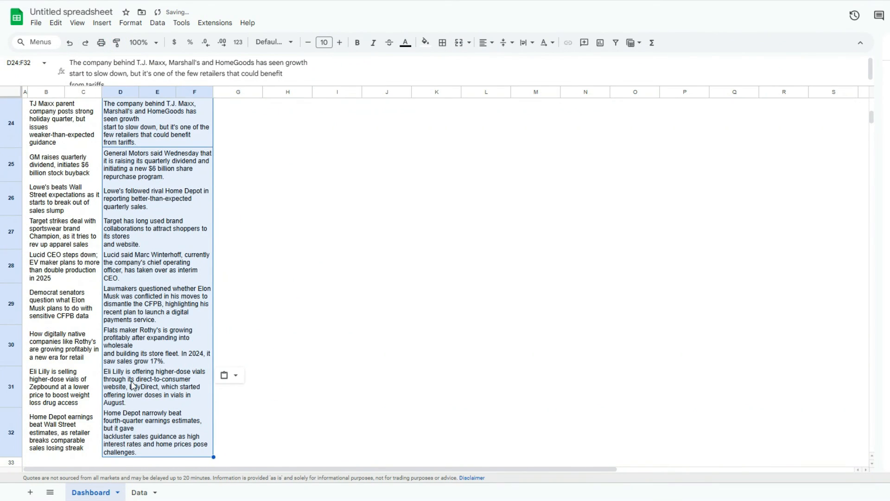
# Apply inner borders to the news cells B23:F32
pyautogui.scroll(5, 130, 371)
pyautogui.click(68, 297)
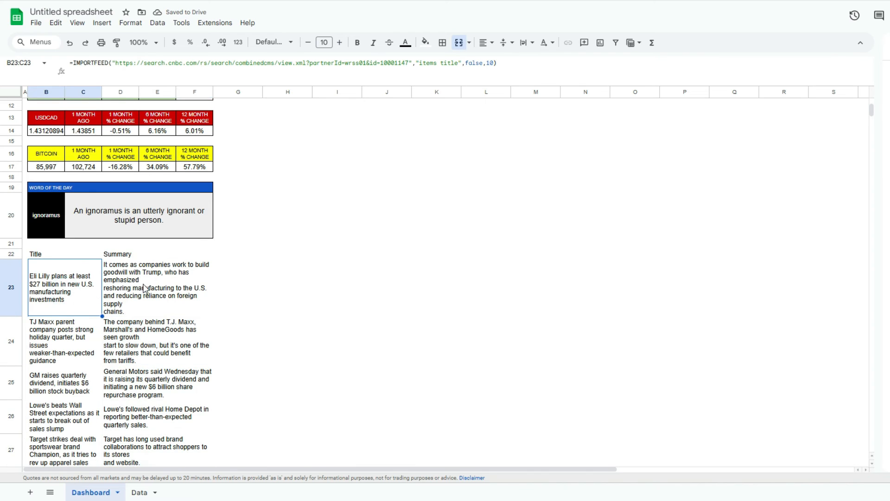
pyautogui.scroll(-8, 144, 289)
pyautogui.keyDown('shift'); pyautogui.click(145, 290); pyautogui.keyUp('shift')
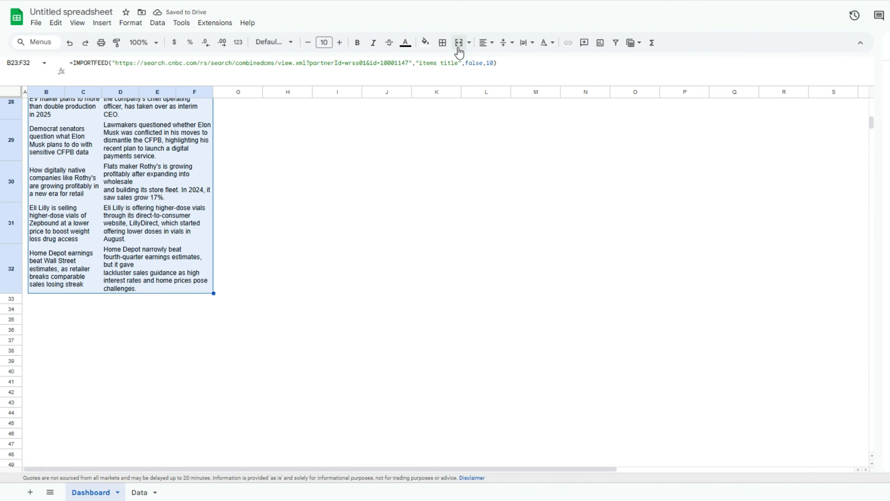
pyautogui.click(443, 42)
pyautogui.click(463, 64)
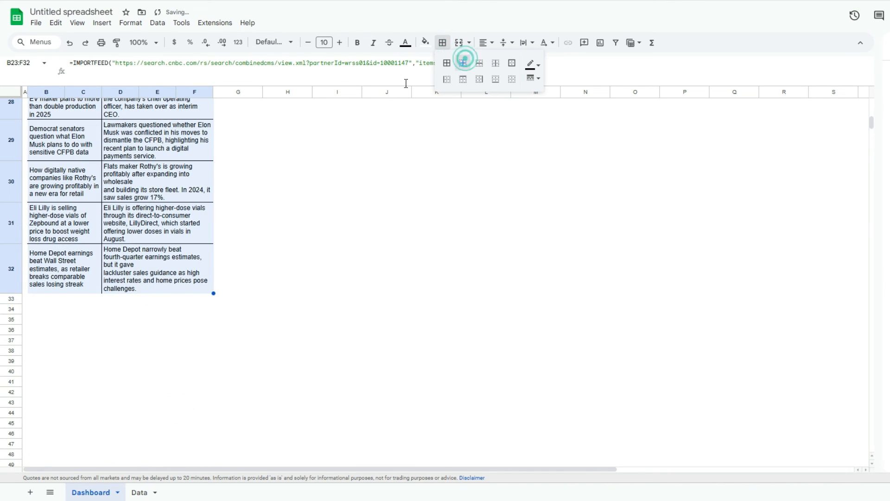
# Apply all borders to the news cells B23:F32
pyautogui.click(184, 212)
pyautogui.click(157, 269)
pyautogui.scroll(5, 157, 268)
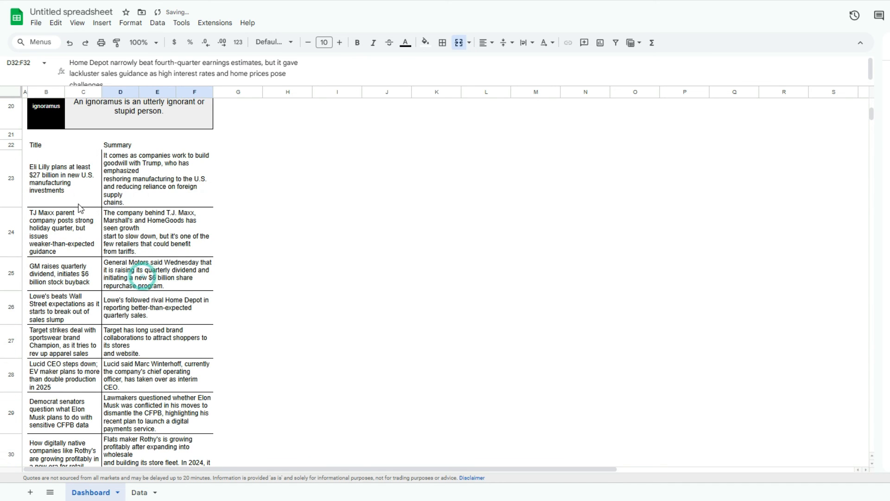
pyautogui.keyDown('shift'); pyautogui.click(69, 178); pyautogui.keyUp('shift')
pyautogui.click(443, 42)
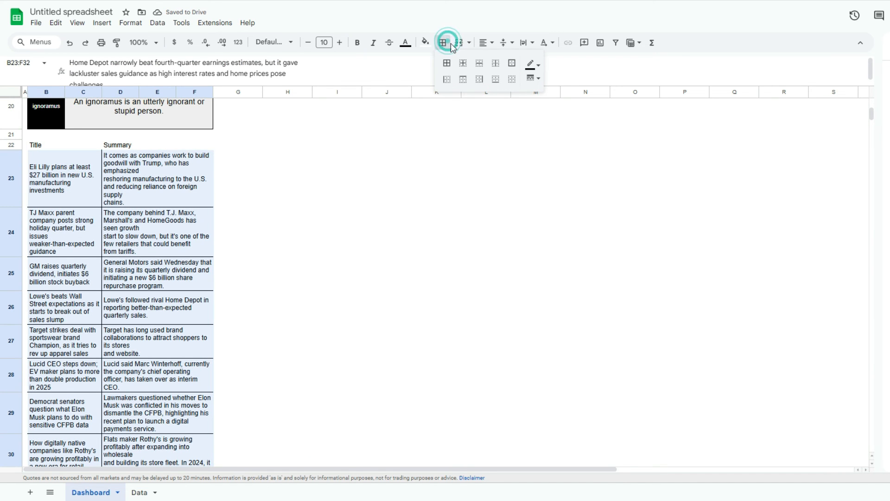
pyautogui.click(446, 62)
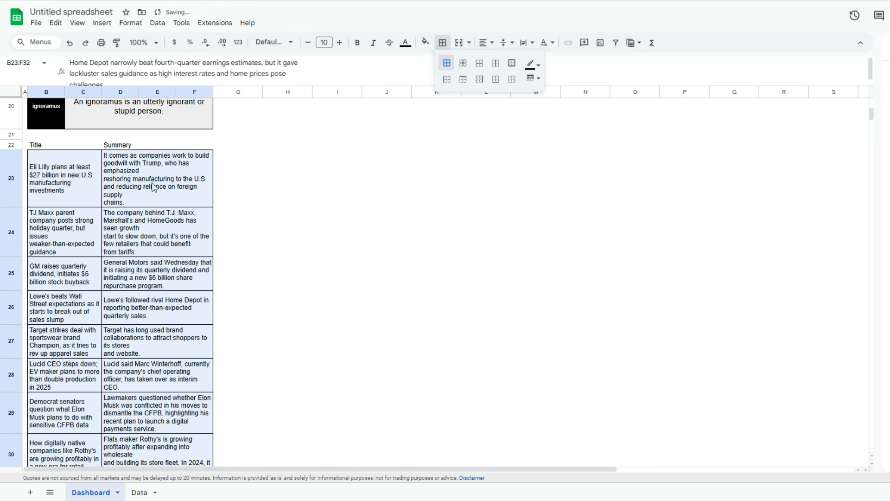
# Fill the summary cells D23:F32 with light green 3
pyautogui.click(154, 187)
pyautogui.scroll(-2, 156, 200)
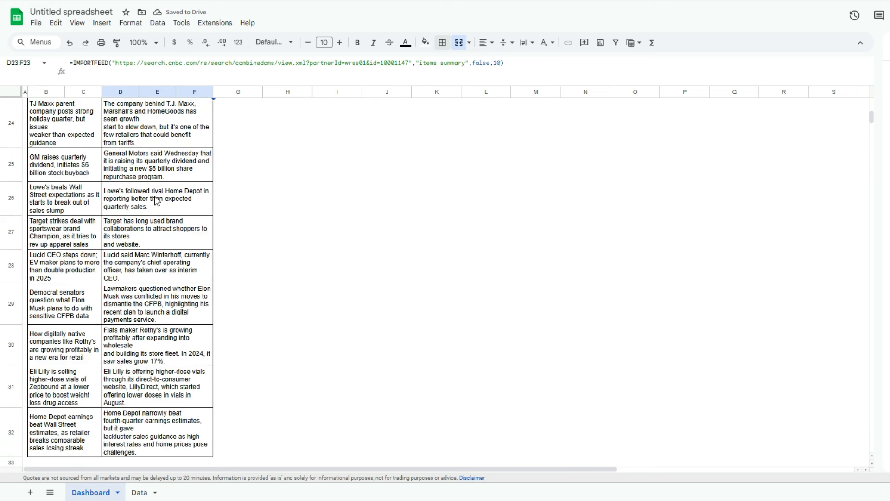
pyautogui.scroll(-1, 156, 201)
pyautogui.keyDown('shift'); pyautogui.click(168, 381); pyautogui.keyUp('shift')
pyautogui.click(423, 44)
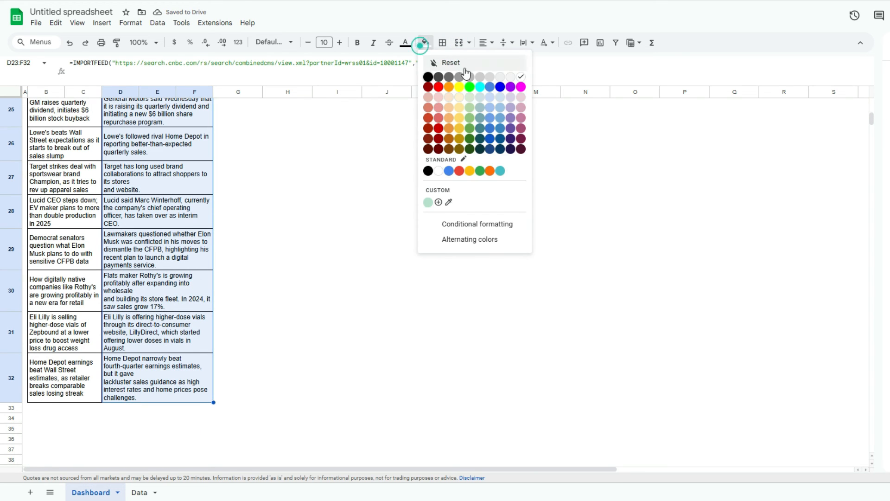
pyautogui.click(470, 96)
# Reduce the font size of the news titles and summaries in B23:F32 to 9
pyautogui.scroll(2, 137, 278)
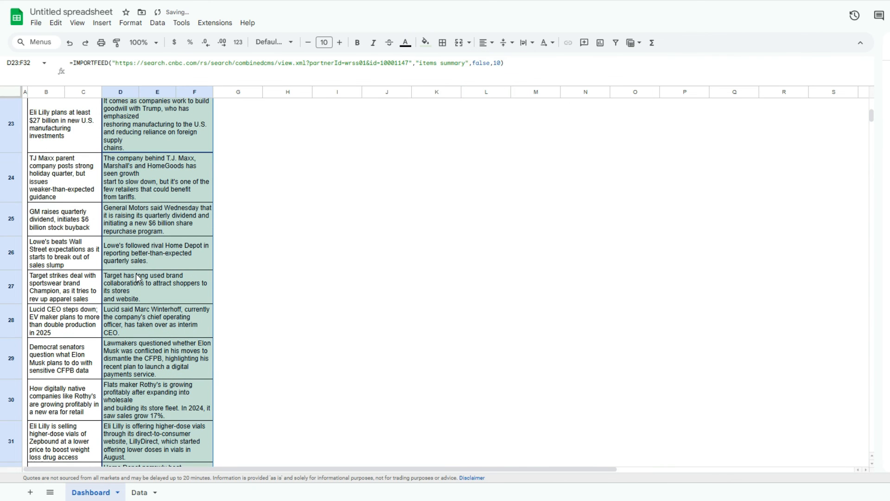
pyautogui.scroll(3, 137, 277)
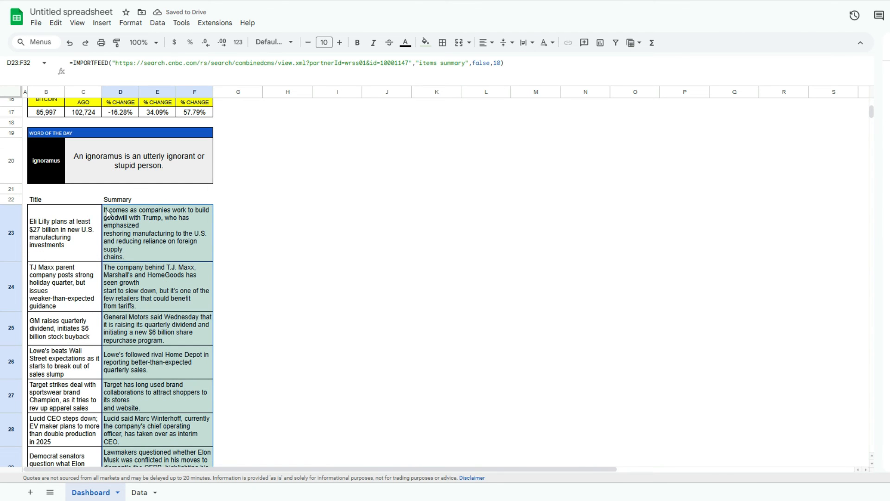
pyautogui.click(92, 240)
pyautogui.scroll(-6, 120, 278)
pyautogui.keyDown('shift'); pyautogui.click(154, 321); pyautogui.keyUp('shift')
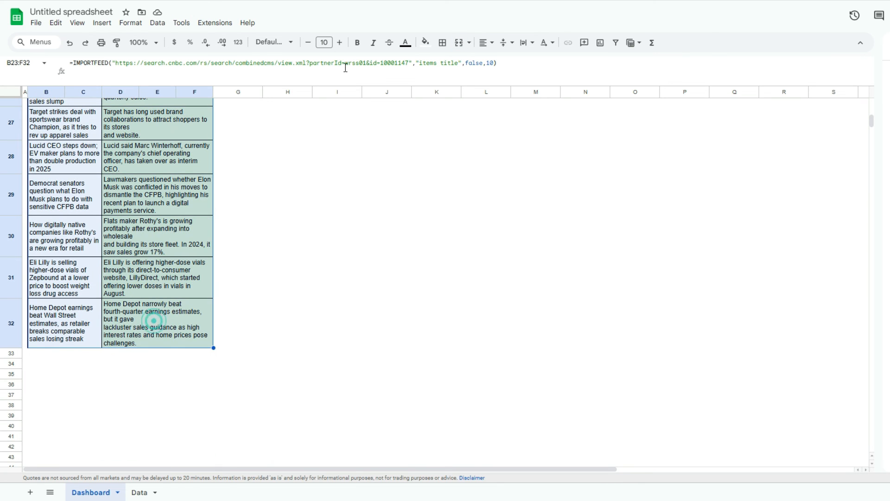
pyautogui.click(308, 42)
# Merge B22:C22 and centre the Title heading horizontally
pyautogui.scroll(5, 100, 226)
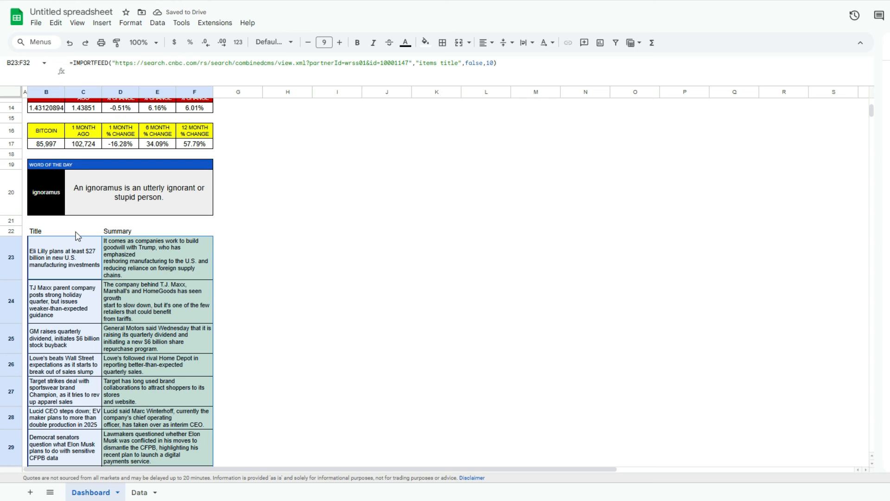
pyautogui.moveTo(76, 231); pyautogui.dragTo(132, 231)
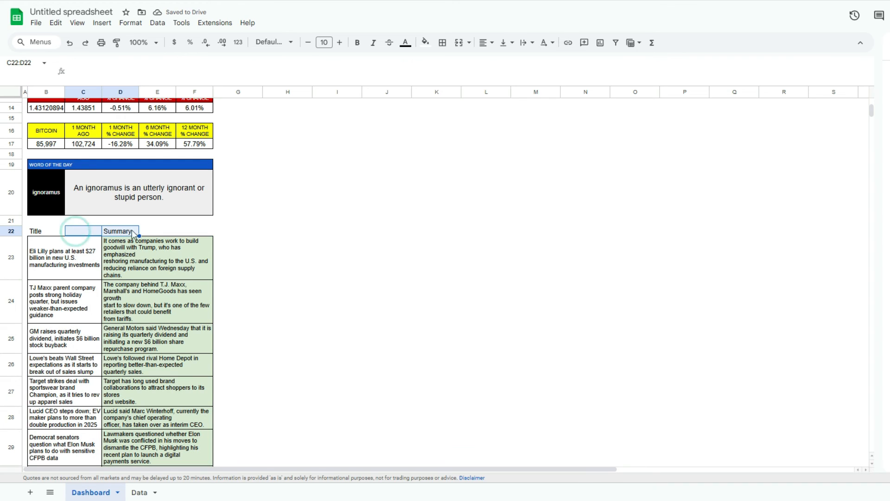
pyautogui.moveTo(44, 230); pyautogui.dragTo(85, 234)
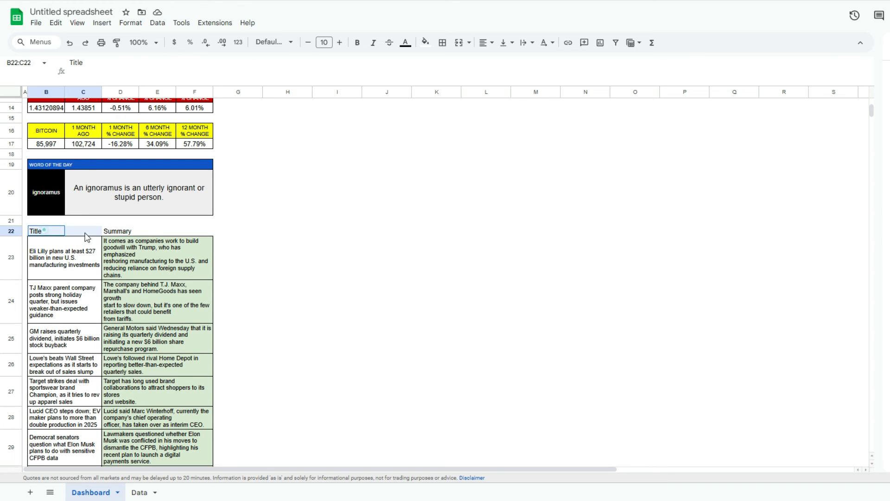
pyautogui.click(459, 43)
pyautogui.click(485, 43)
pyautogui.click(502, 62)
# Merge D22:F22 and centre the Summary heading horizontally
pyautogui.moveTo(117, 232); pyautogui.dragTo(209, 235)
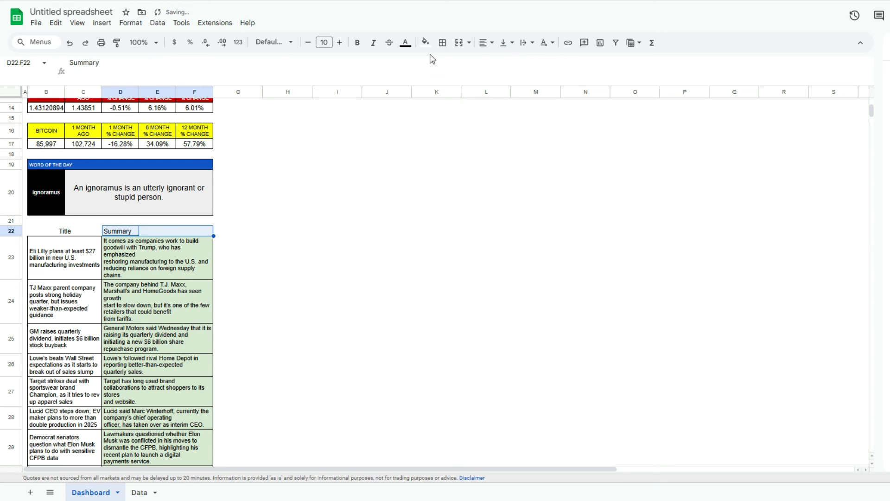
pyautogui.click(459, 44)
pyautogui.click(485, 42)
pyautogui.click(499, 56)
# Make the Title and Summary headings in B22:F22 bold and add an outer border
pyautogui.moveTo(132, 234); pyautogui.dragTo(46, 230)
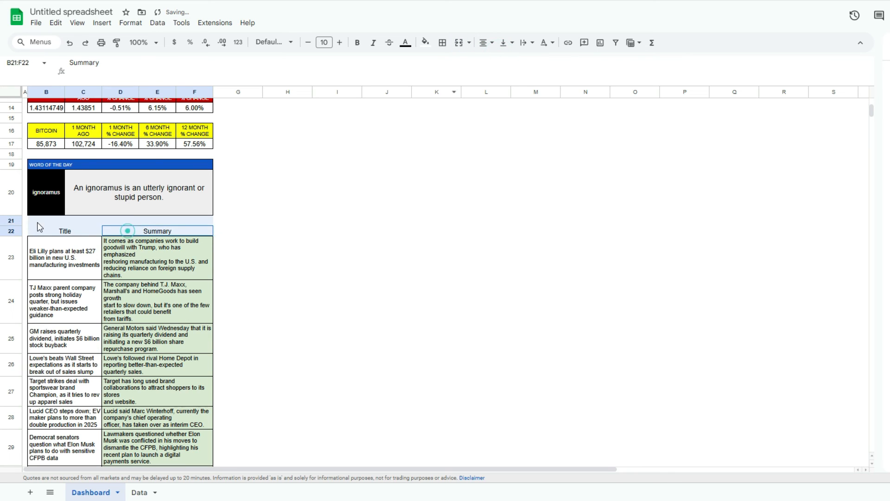
pyautogui.hotkey('ctrl', 'b')
pyautogui.click(442, 43)
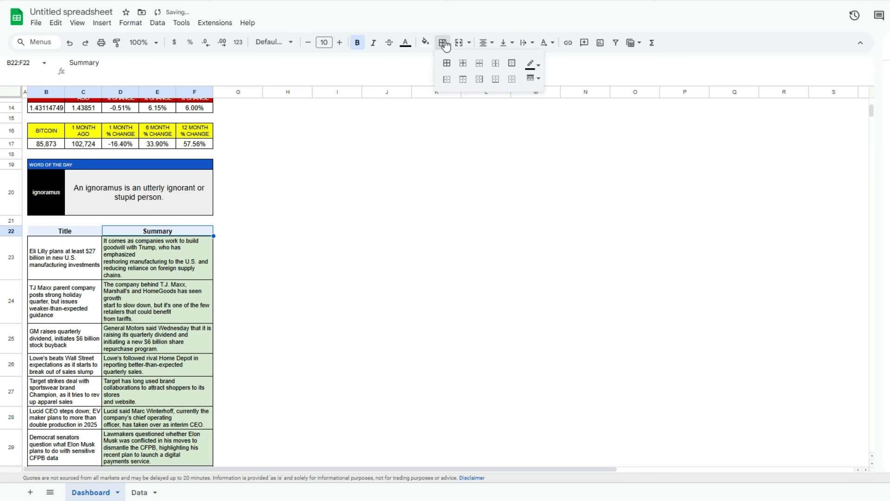
pyautogui.click(512, 62)
pyautogui.click(515, 61)
# Give the heading row B22:F22 a black fill and white text
pyautogui.click(426, 42)
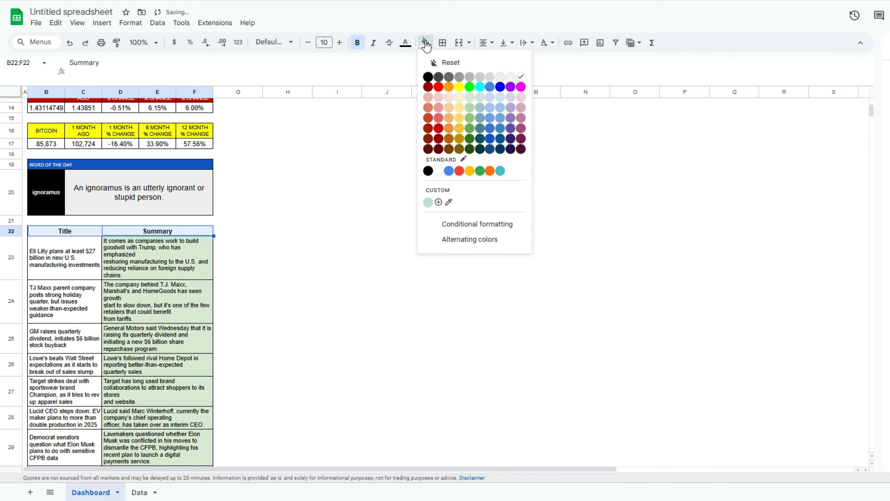
pyautogui.click(426, 76)
pyautogui.click(406, 43)
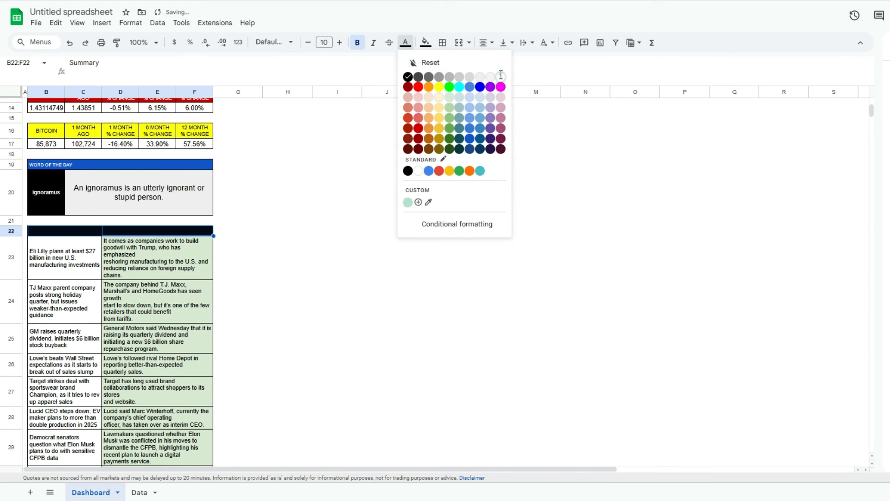
pyautogui.click(501, 77)
# Copy the IMPORTFEED title formula from B23 into cell H23 as formula text
pyautogui.click(98, 276)
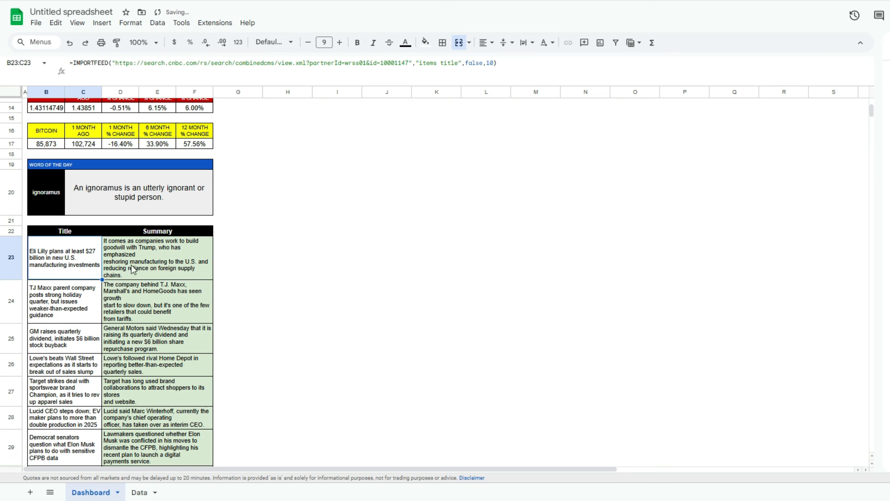
pyautogui.scroll(-5, 133, 266)
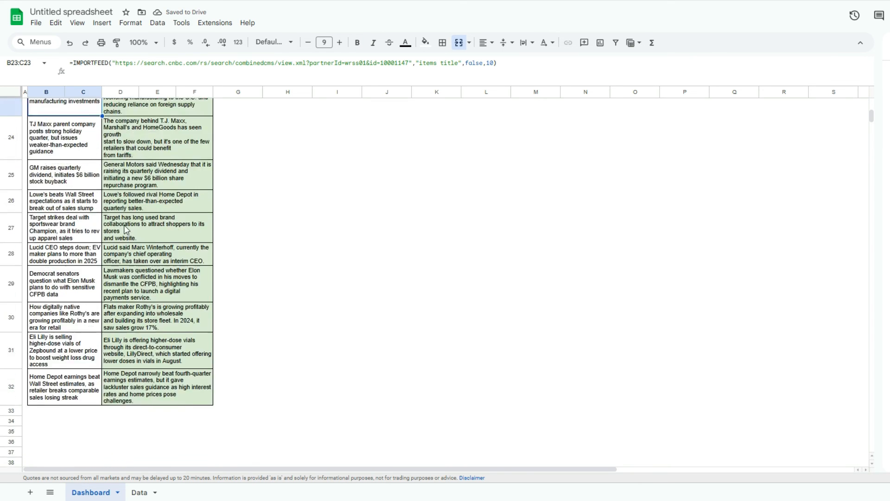
pyautogui.scroll(4, 125, 230)
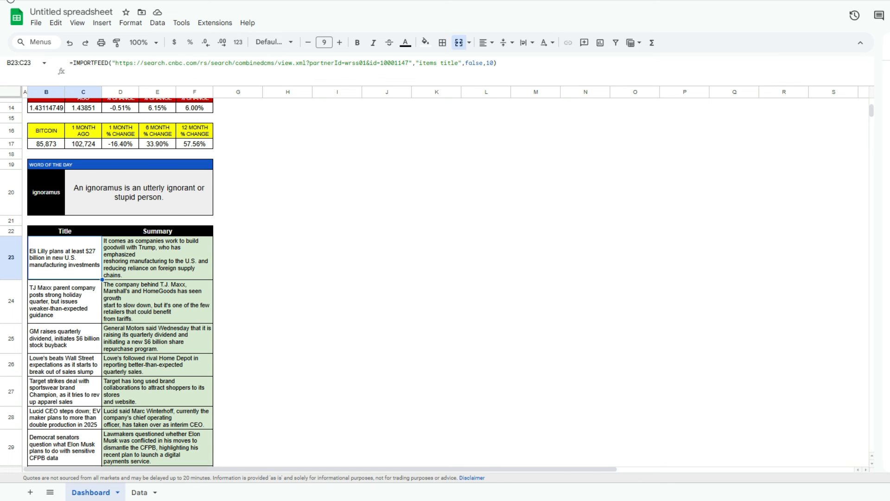
pyautogui.click(458, 67)
pyautogui.hotkey('ctrl', 'a')
pyautogui.hotkey('ctrl', 'c')
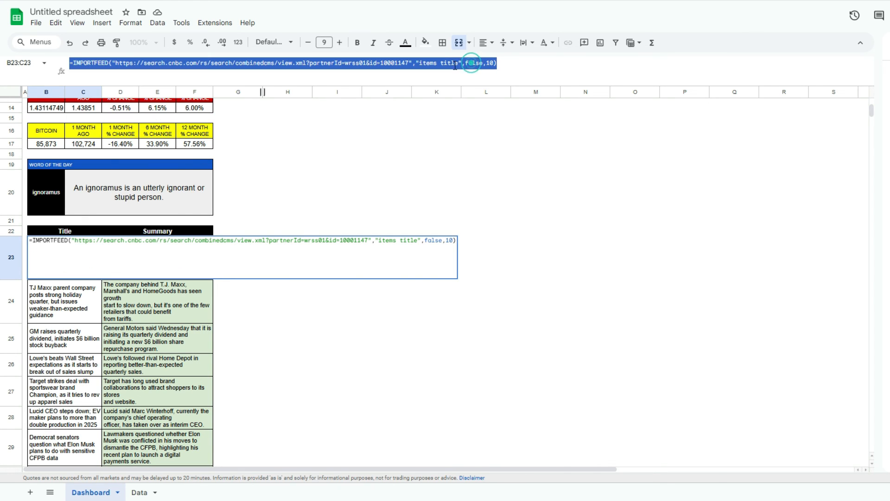
pyautogui.press('Escape')
pyautogui.click(304, 263)
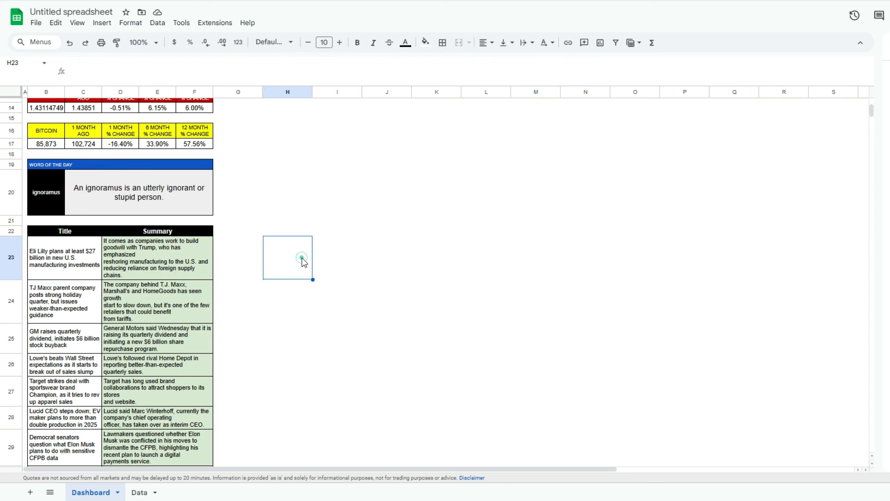
pyautogui.click(292, 66)
pyautogui.hotkey('ctrl', 'v')
# Change the query in the H23 formula to "items url" and move the formula to I23
pyautogui.click(458, 63)
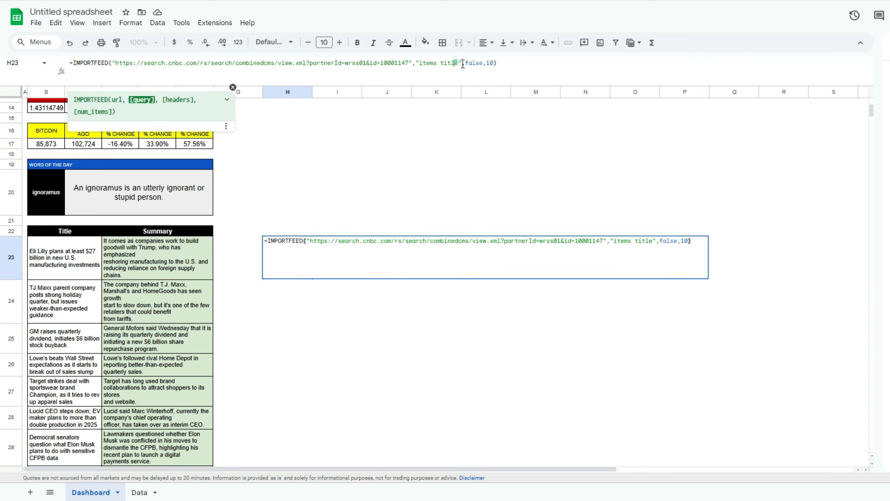
pyautogui.press('BackSpace')
pyautogui.press('BackSpace')
pyautogui.press('BackSpace')
pyautogui.press('BackSpace')
pyautogui.press('BackSpace')
pyautogui.write('url')
pyautogui.press('Return')
pyautogui.press('Up')
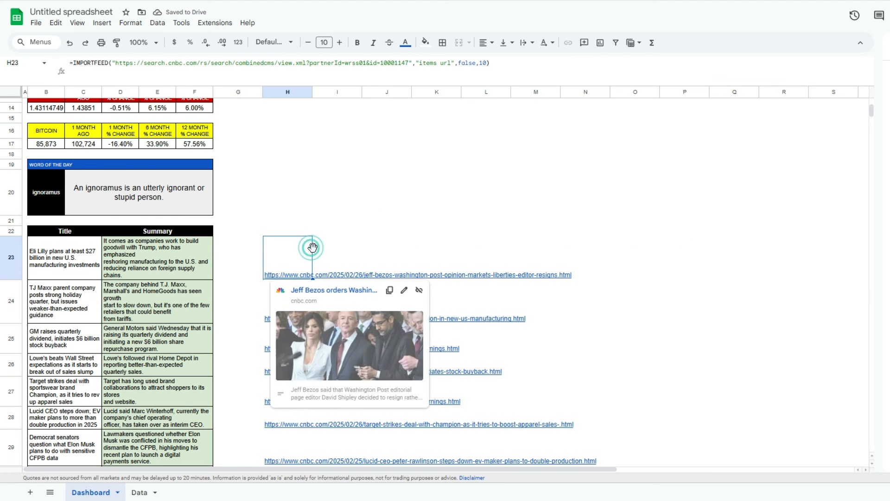
pyautogui.moveTo(313, 252); pyautogui.dragTo(362, 252)
# Copy the "items title" IMPORTFEED formula from B23 into H23, beside the imported article links
pyautogui.click(51, 259)
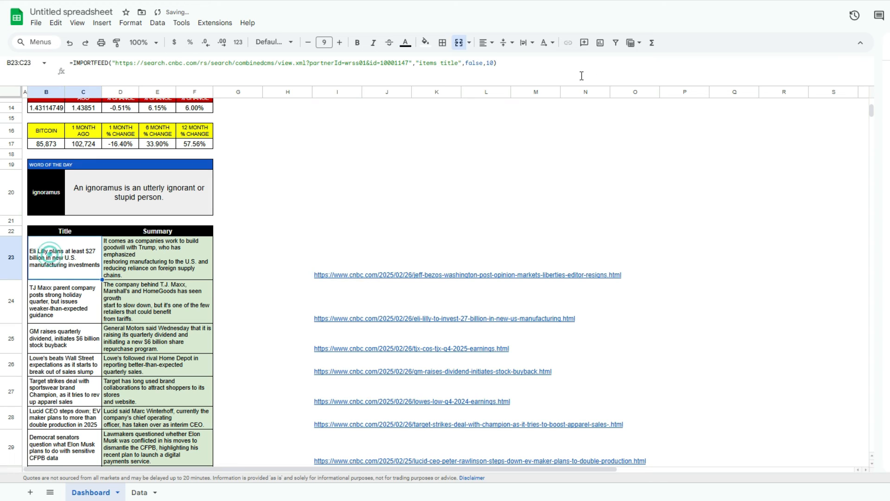
pyautogui.tripleClick(574, 73)
pyautogui.hotkey('ctrl', 'c')
pyautogui.press('Escape')
pyautogui.click(284, 267)
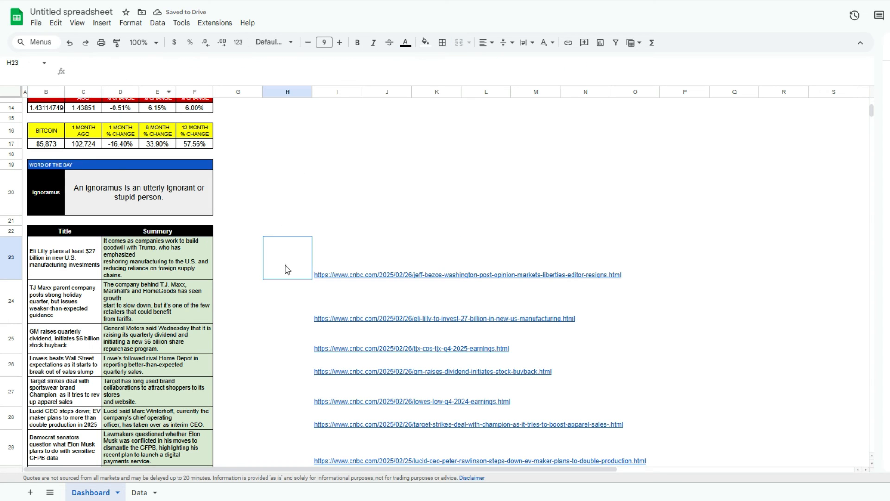
pyautogui.click(298, 65)
pyautogui.hotkey('ctrl', 'v')
pyautogui.press('Return')
pyautogui.press('Up')
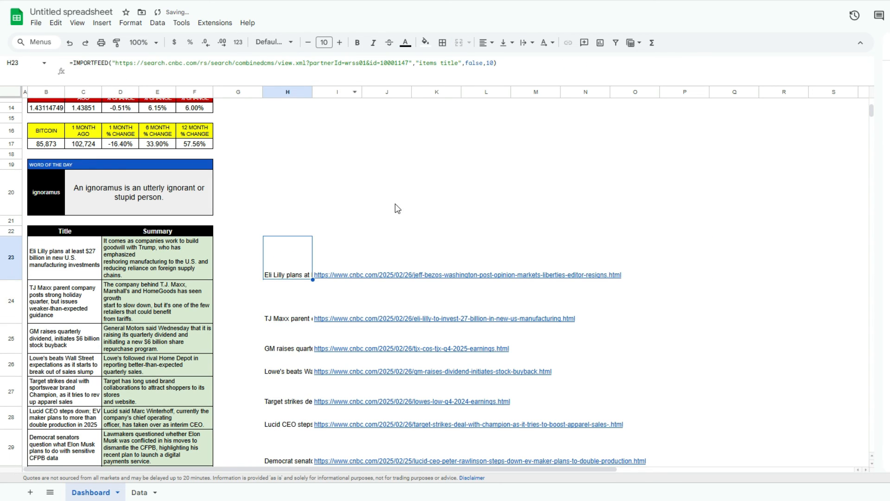
pyautogui.scroll(-5, 343, 282)
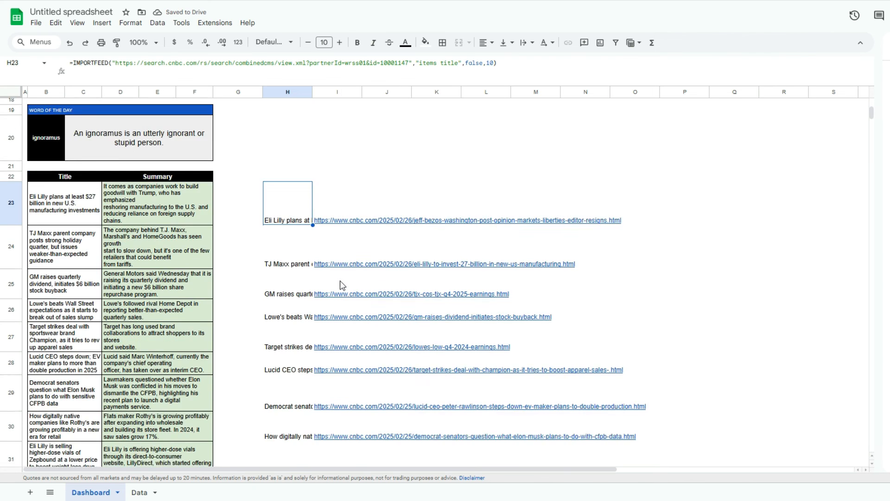
pyautogui.scroll(5, 334, 281)
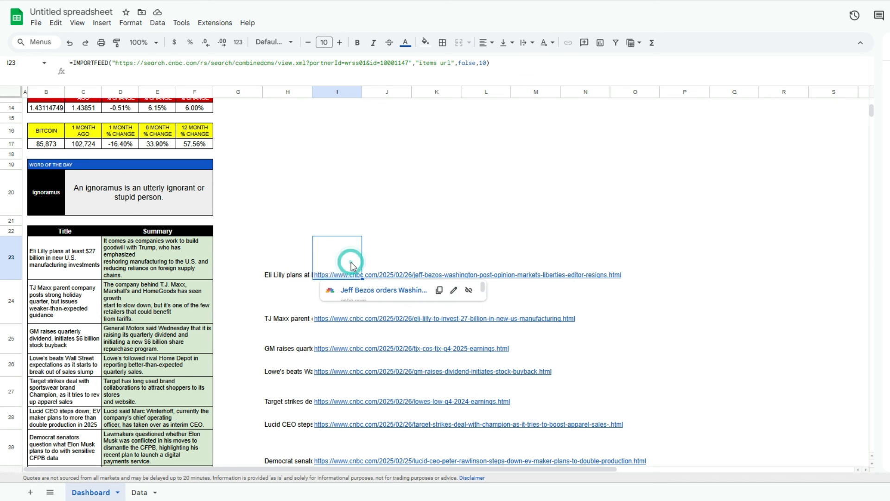
# Replace the title formula in B23 with =HYPERLINK(I23,H23) to link the article title to its URL
pyautogui.press('Left')
pyautogui.press('Left')
pyautogui.press('Left')
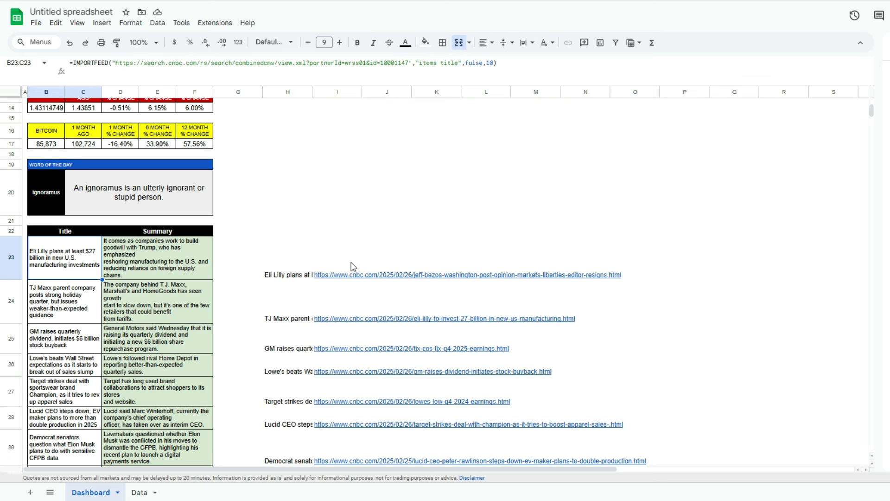
pyautogui.write('=h')
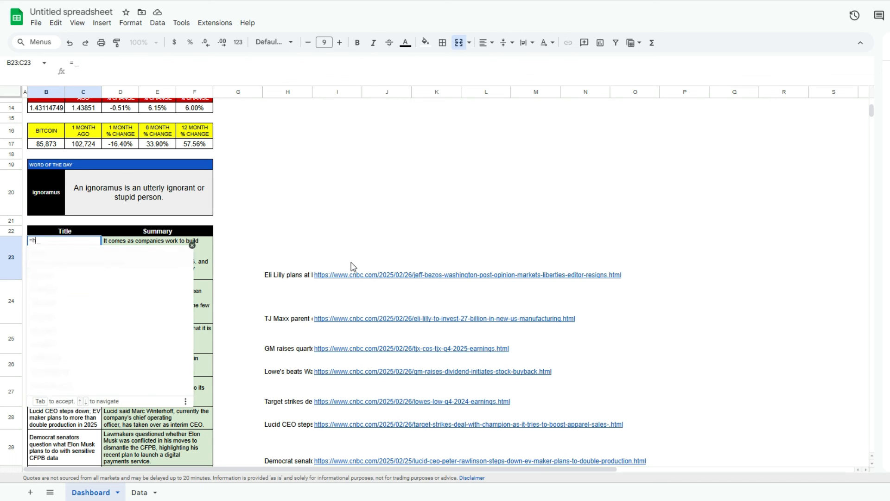
pyautogui.write('yperlin')
pyautogui.press('Tab')
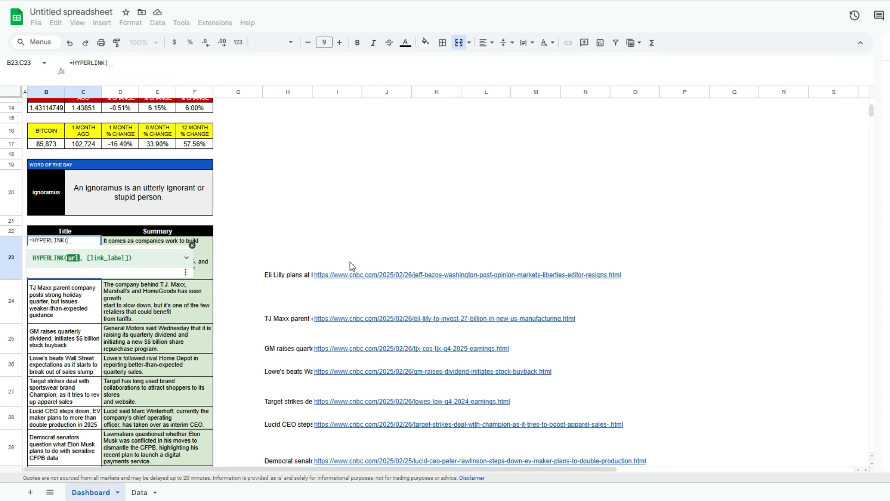
pyautogui.click(337, 268)
pyautogui.write(',')
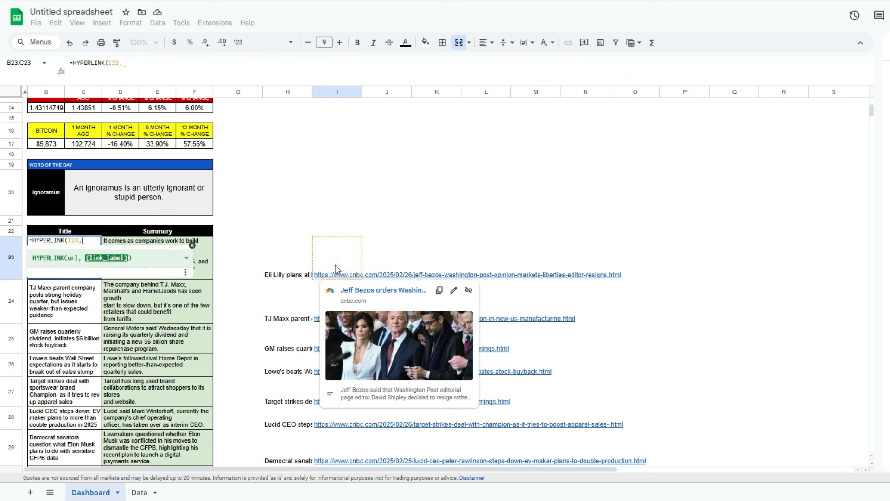
pyautogui.click(289, 263)
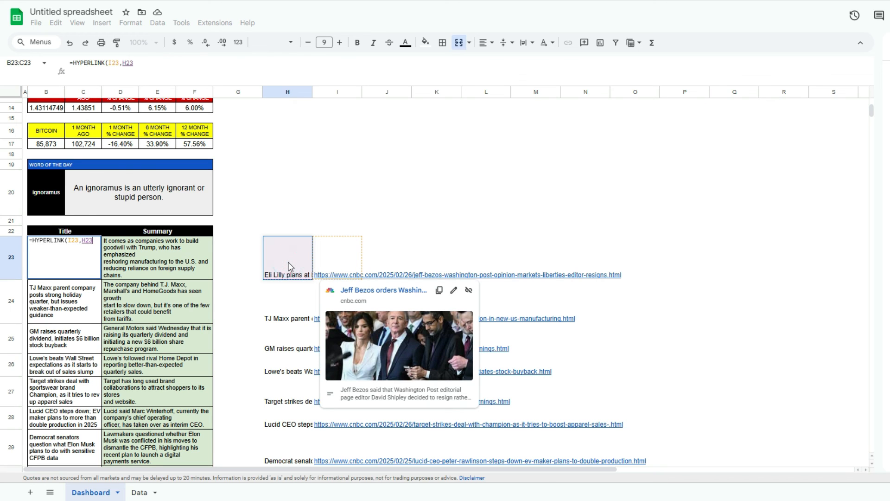
pyautogui.press('Return')
# Fill the HYPERLINK formula from B23 down the Title column through row 32
pyautogui.press('Up')
pyautogui.scroll(-1, 105, 241)
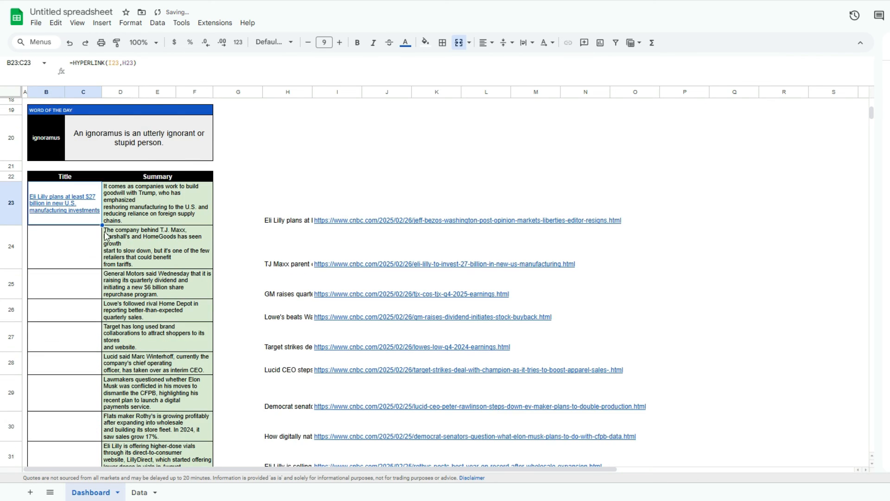
pyautogui.moveTo(100, 222); pyautogui.dragTo(106, 388)
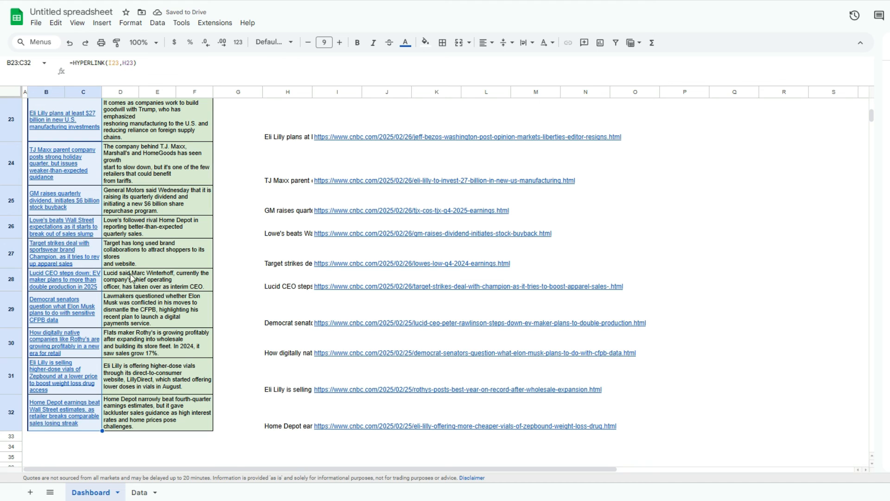
# Format the linked titles in B23:C32 as bold dark green text
pyautogui.scroll(3, 160, 263)
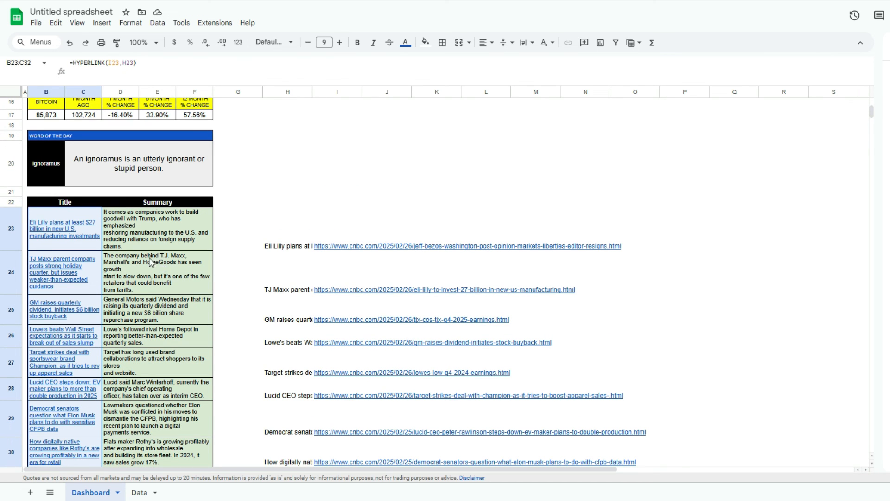
pyautogui.click(405, 42)
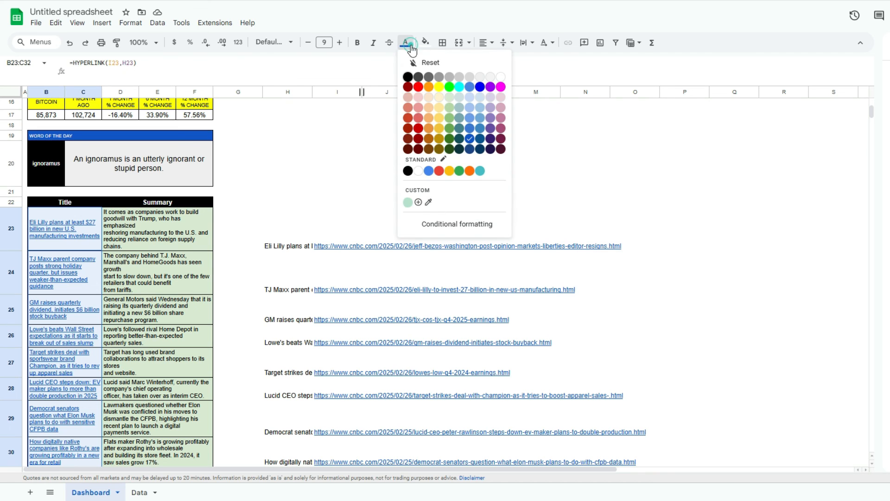
pyautogui.click(450, 149)
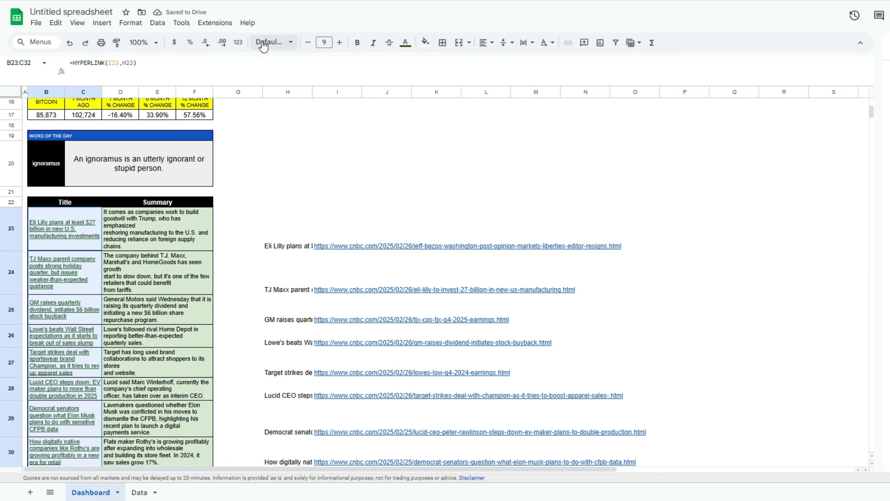
pyautogui.click(358, 42)
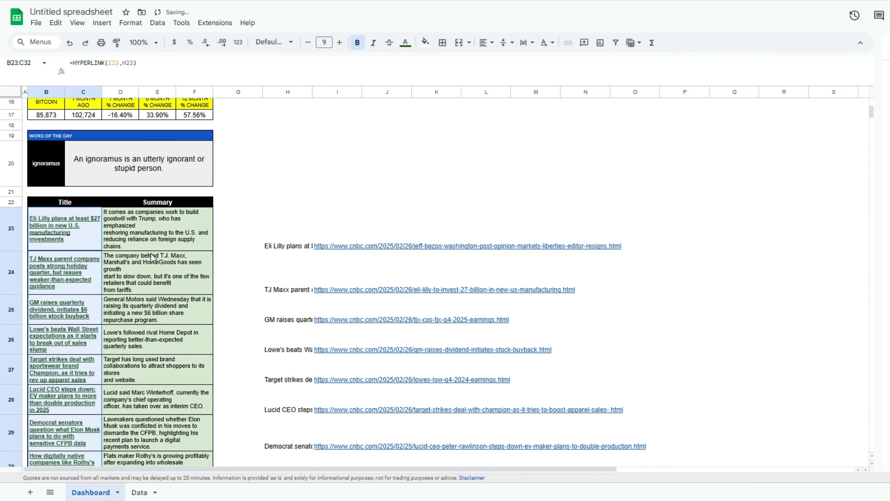
pyautogui.click(167, 230)
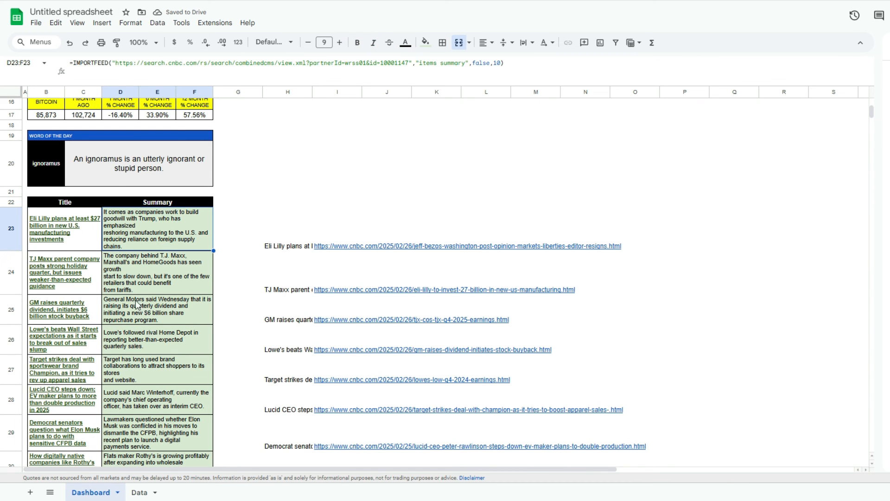
# Remove the underline from the linked titles in B23:C32 and preview a few of their article links
pyautogui.press('Left')
pyautogui.scroll(-4, 102, 320)
pyautogui.keyDown('shift'); pyautogui.click(95, 369); pyautogui.keyUp('shift')
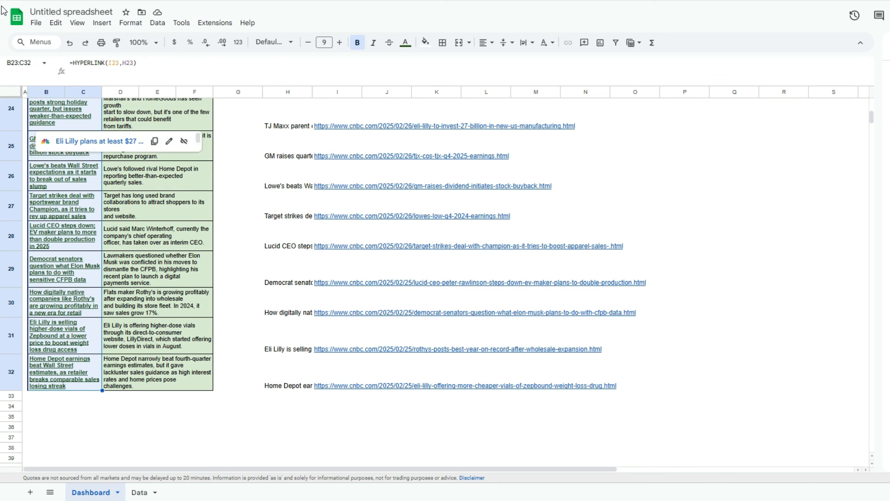
pyautogui.hotkey('ctrl', 'u')
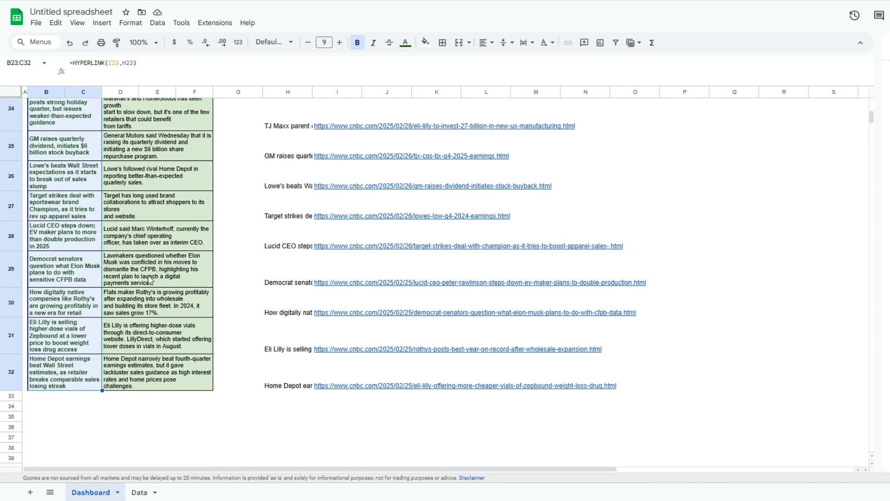
pyautogui.click(149, 279)
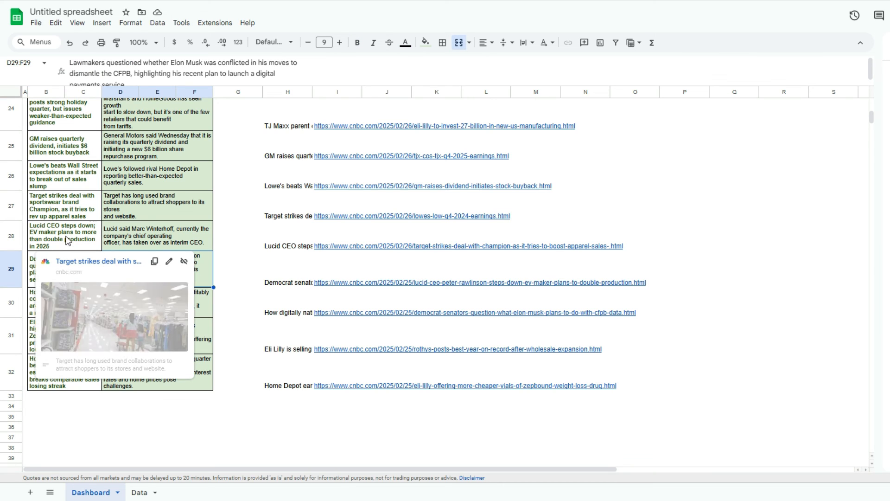
pyautogui.moveTo(77, 205)
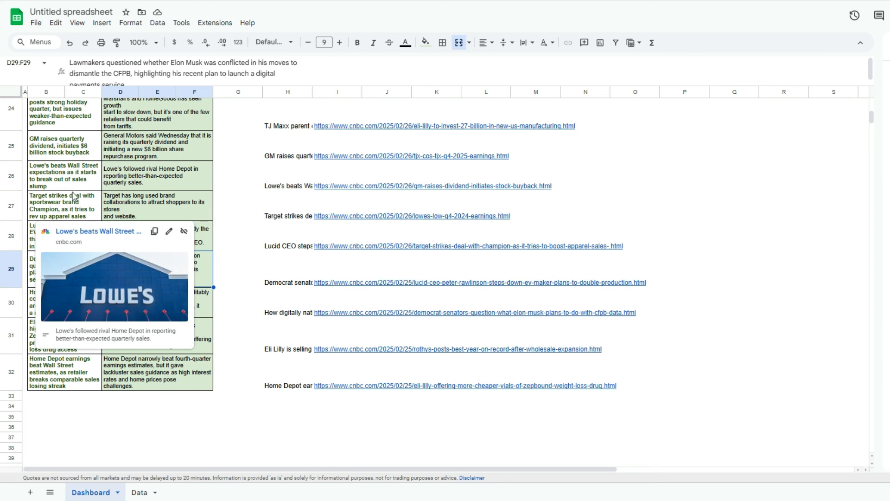
pyautogui.moveTo(70, 181)
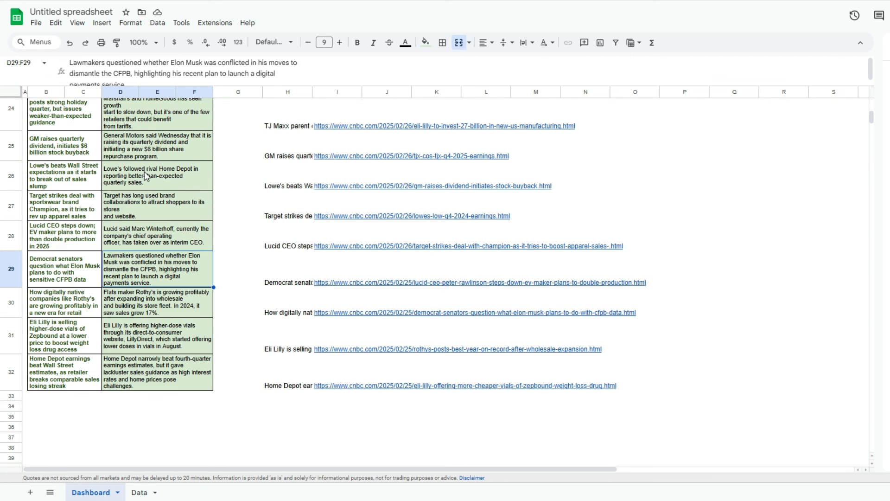
# Hide the helper titles and URLs in H23:I32 by setting their text colour to white
pyautogui.scroll(3, 144, 179)
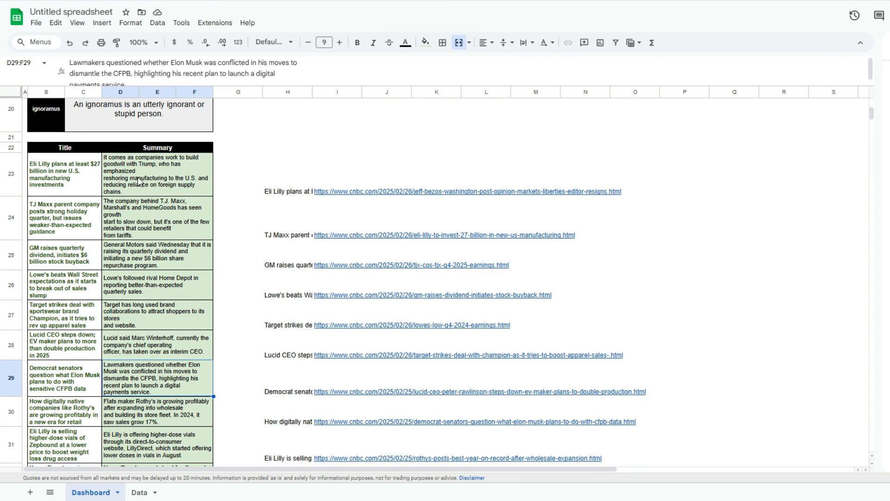
pyautogui.click(277, 183)
pyautogui.scroll(-5, 337, 192)
pyautogui.scroll(-3, 338, 195)
pyautogui.keyDown('shift'); pyautogui.click(343, 169); pyautogui.keyUp('shift')
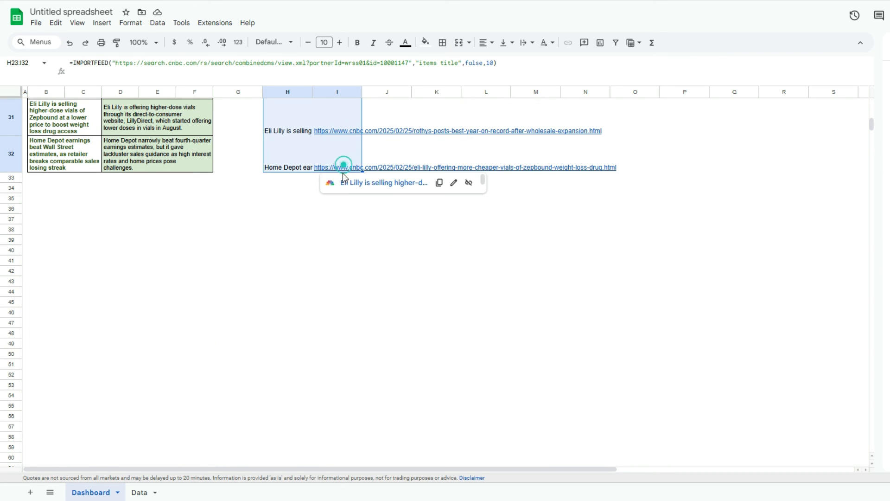
pyautogui.click(405, 42)
pyautogui.click(500, 76)
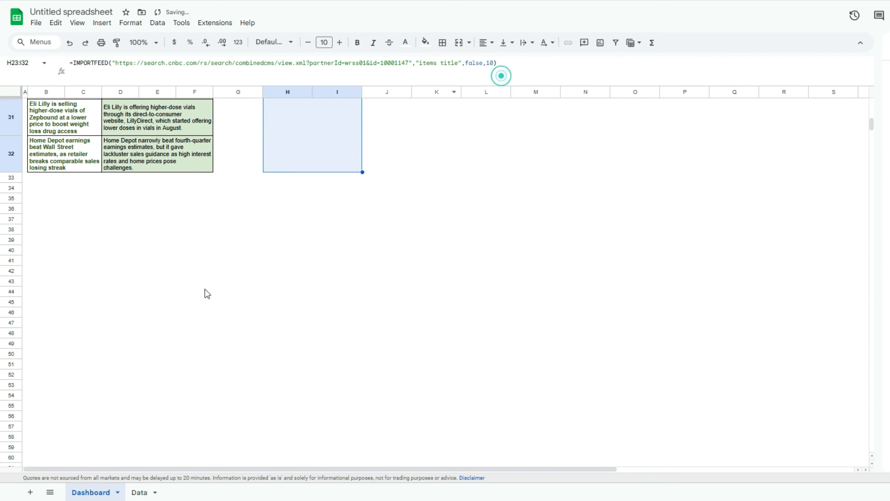
pyautogui.click(250, 304)
# Review the whole dashboard, from the trending tickers and currency blocks to the word of the day and linked news table
pyautogui.scroll(5, 145, 295)
pyautogui.scroll(10, 145, 296)
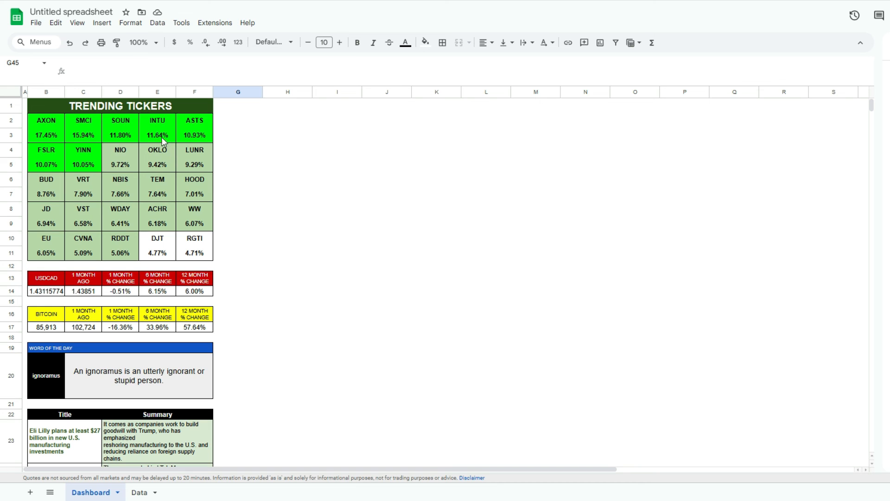
pyautogui.scroll(-4, 164, 181)
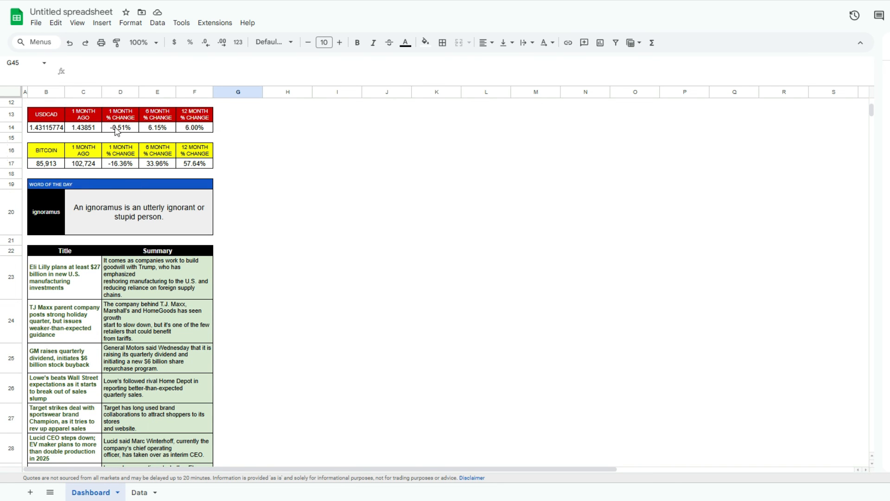
pyautogui.scroll(-3, 147, 170)
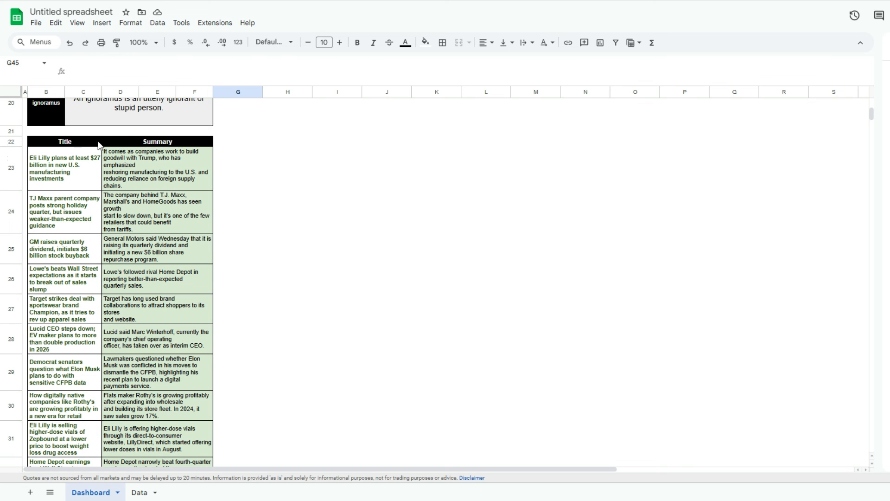
pyautogui.scroll(-3, 100, 183)
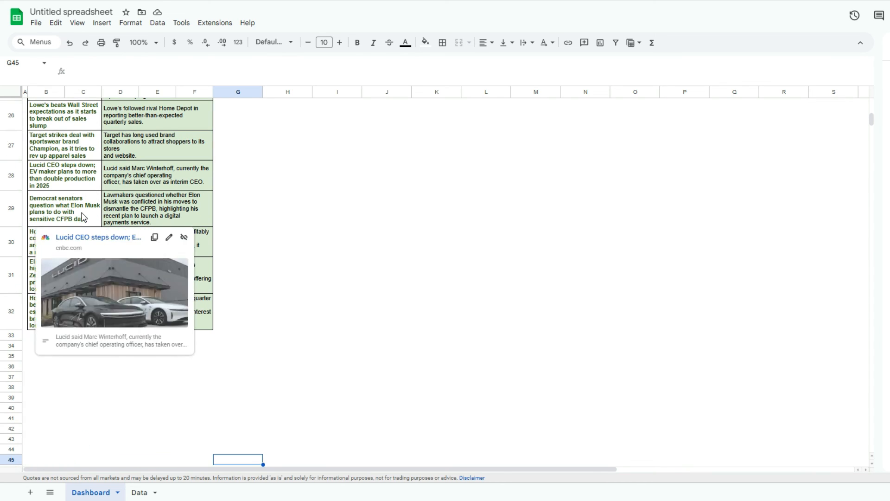
pyautogui.scroll(2, 121, 204)
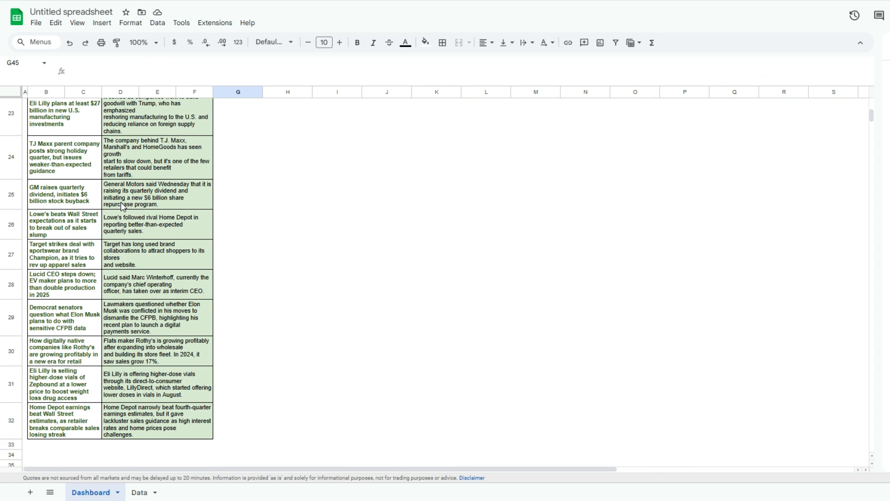
pyautogui.scroll(7, 121, 202)
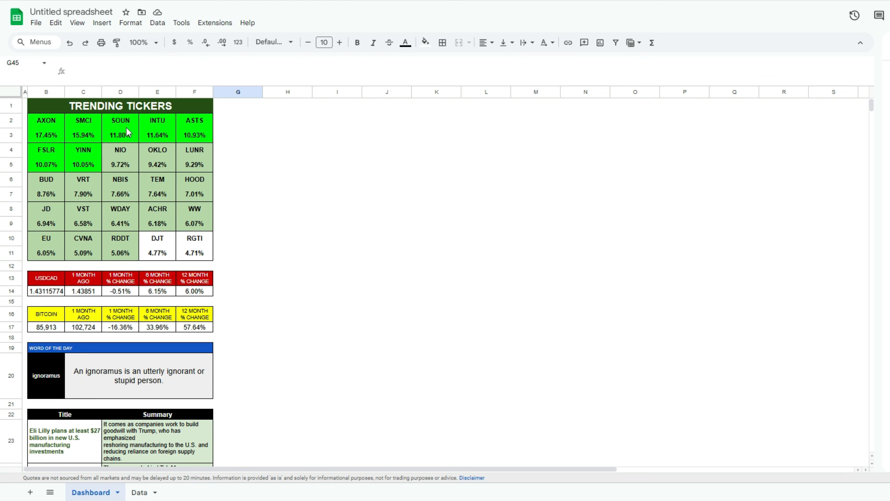
pyautogui.scroll(-7, 126, 127)
pyautogui.scroll(7, 172, 247)
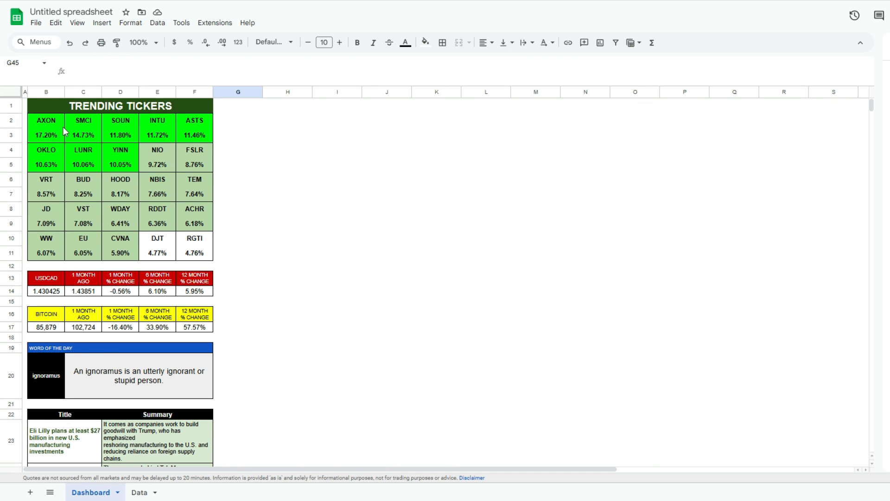
pyautogui.scroll(-10, 63, 129)
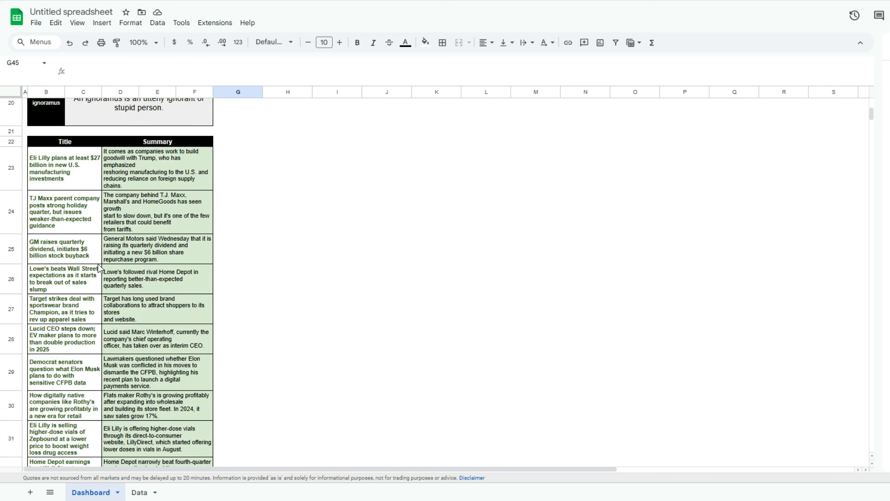
pyautogui.scroll(10, 85, 270)
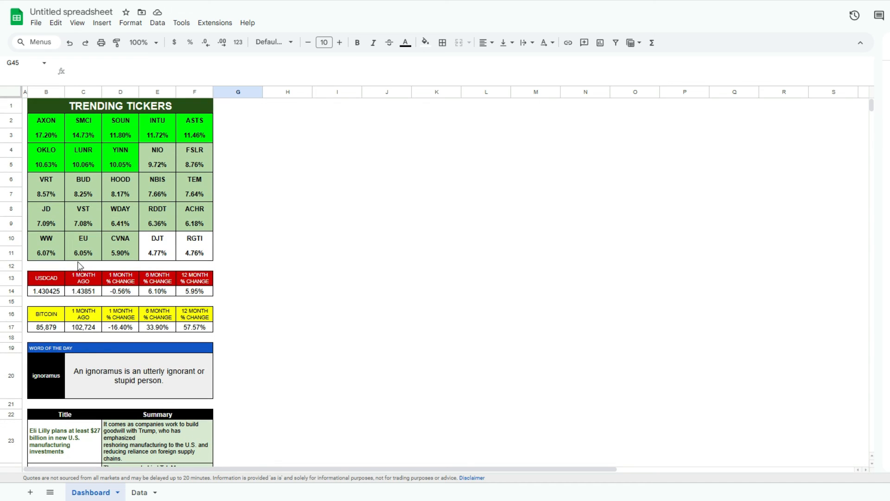